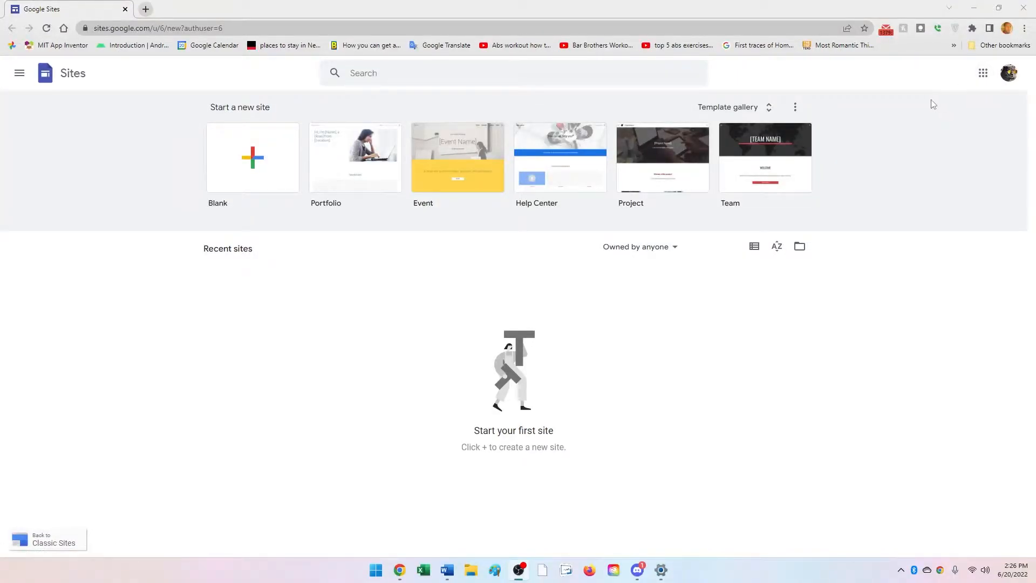
Open Google Drive, look at where a new Google Sites file can be created there, and return to Google Sites
{"action": "left_click", "coordinate": [984, 75]}
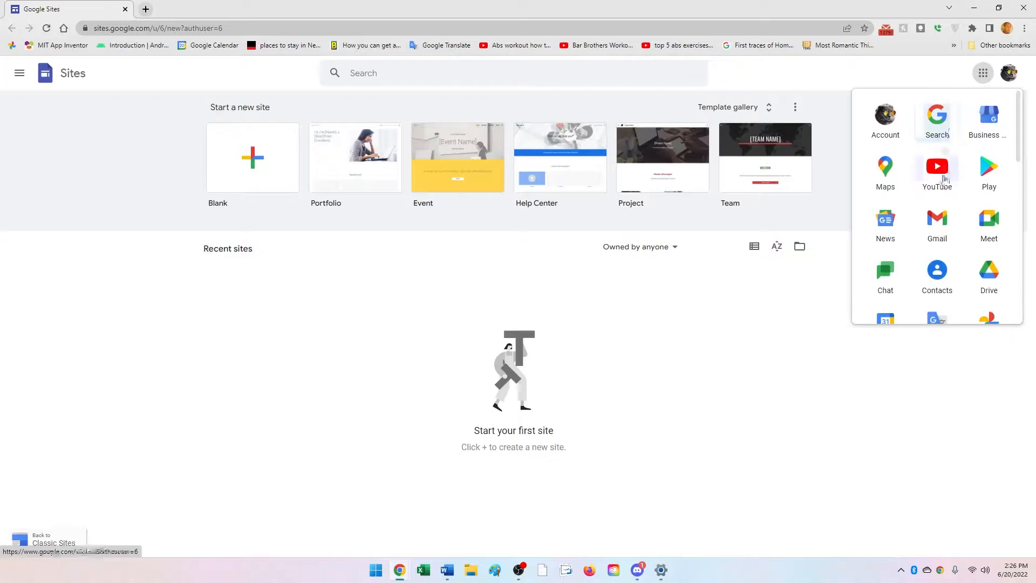
{"action": "left_click", "coordinate": [990, 276]}
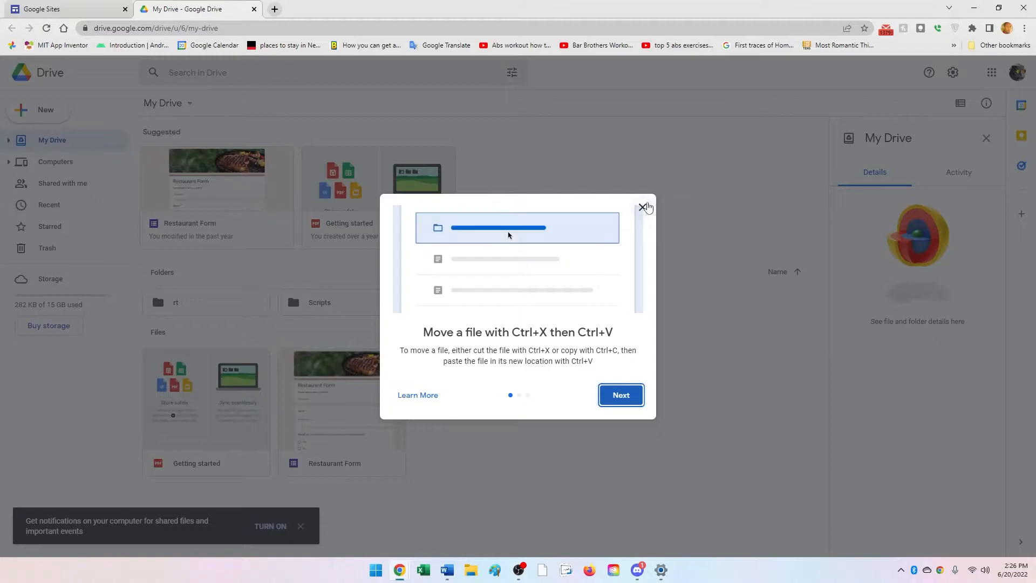
{"action": "left_click", "coordinate": [644, 208]}
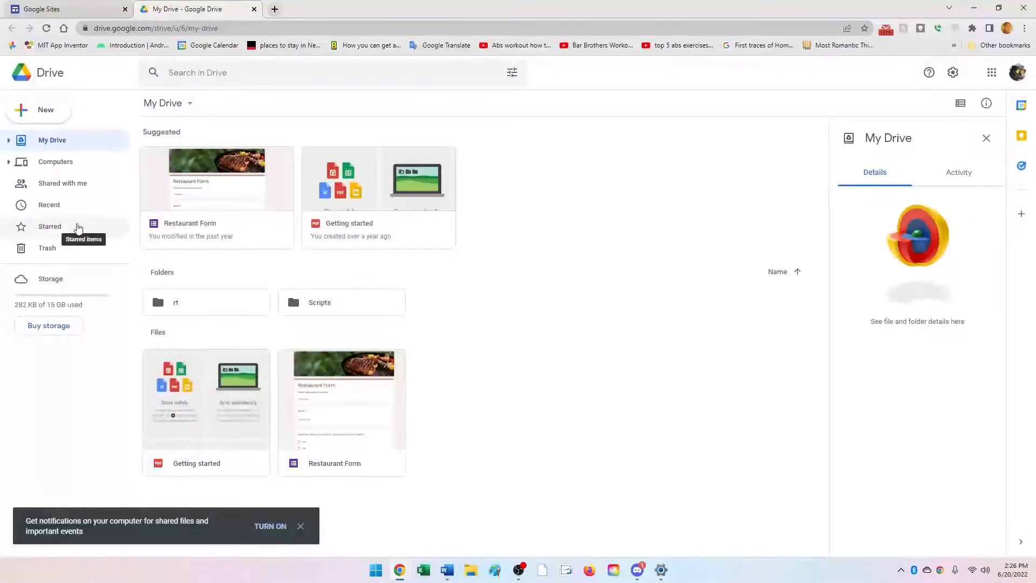
{"action": "left_click", "coordinate": [36, 110]}
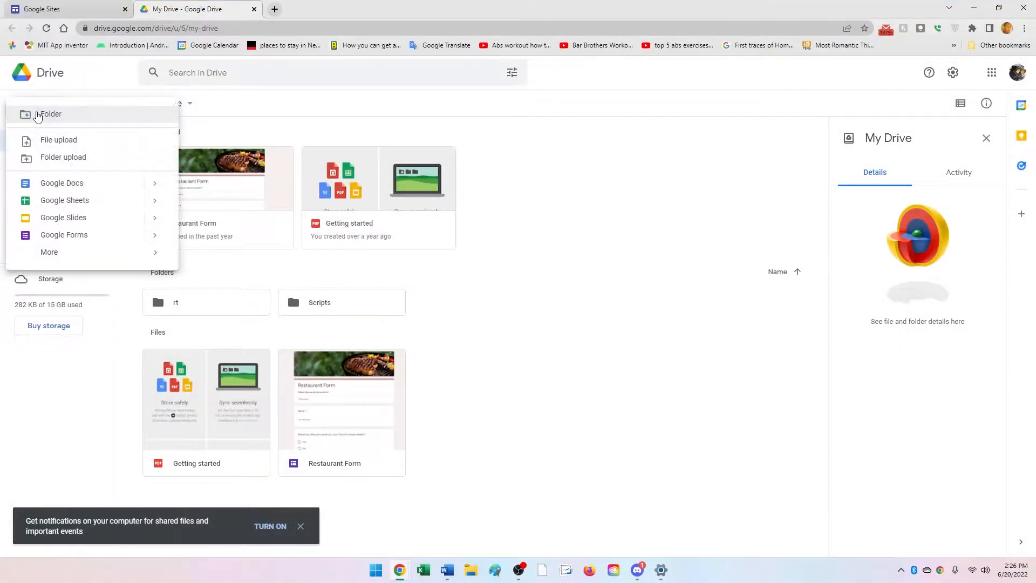
{"action": "mouse_move", "coordinate": [115, 257]}
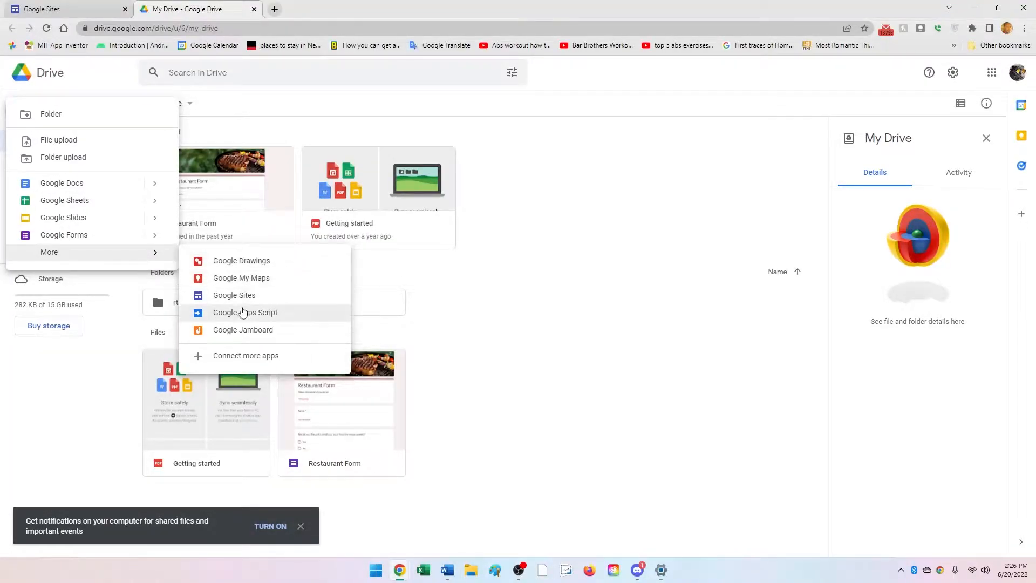
{"action": "left_click", "coordinate": [519, 300]}
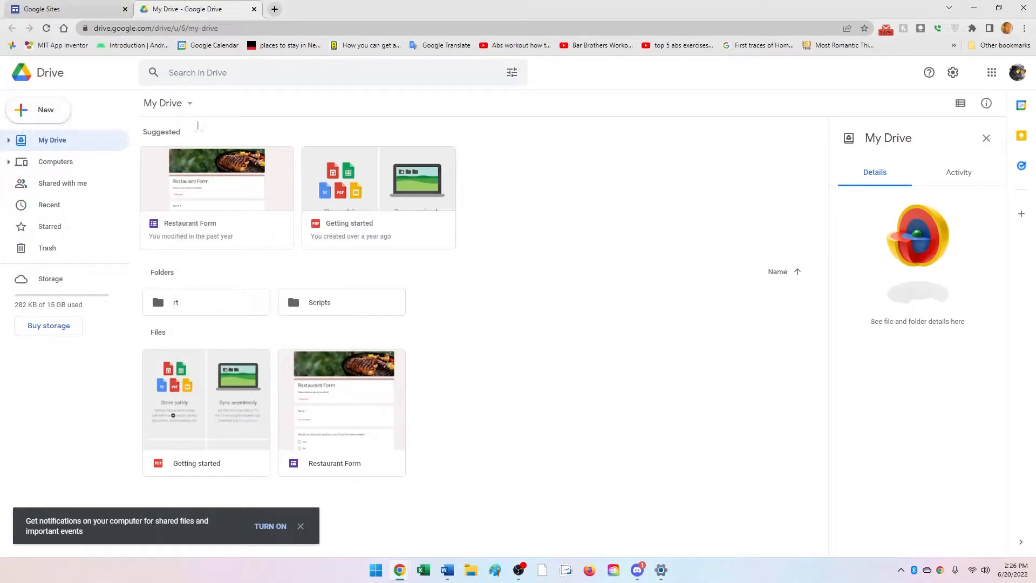
{"action": "left_click", "coordinate": [254, 9]}
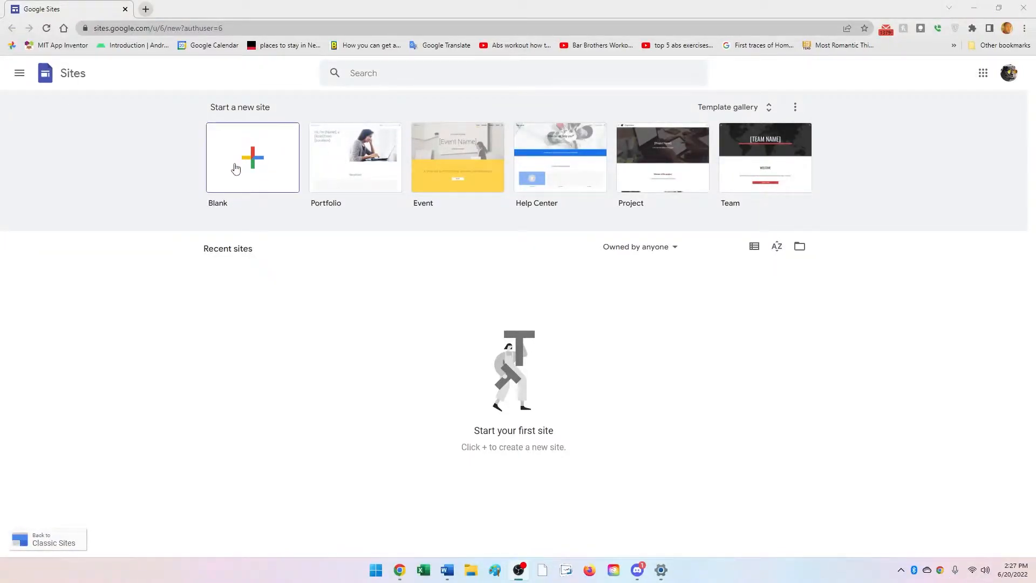
Look through the personal, work, small business and education templates in the full template gallery
{"action": "left_click", "coordinate": [771, 106]}
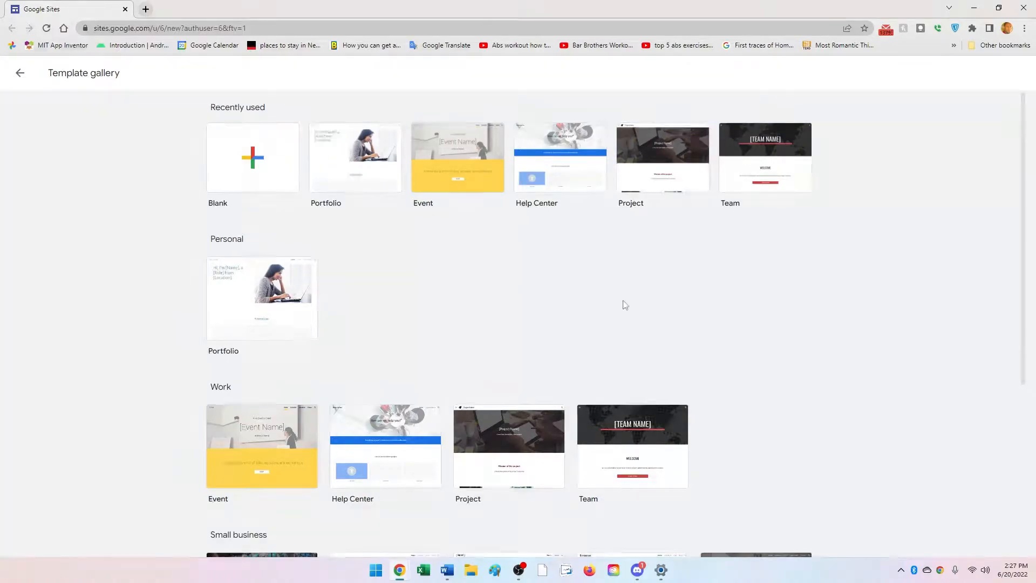
{"action": "scroll", "coordinate": [381, 367], "scroll_direction": "down", "scroll_amount": 3}
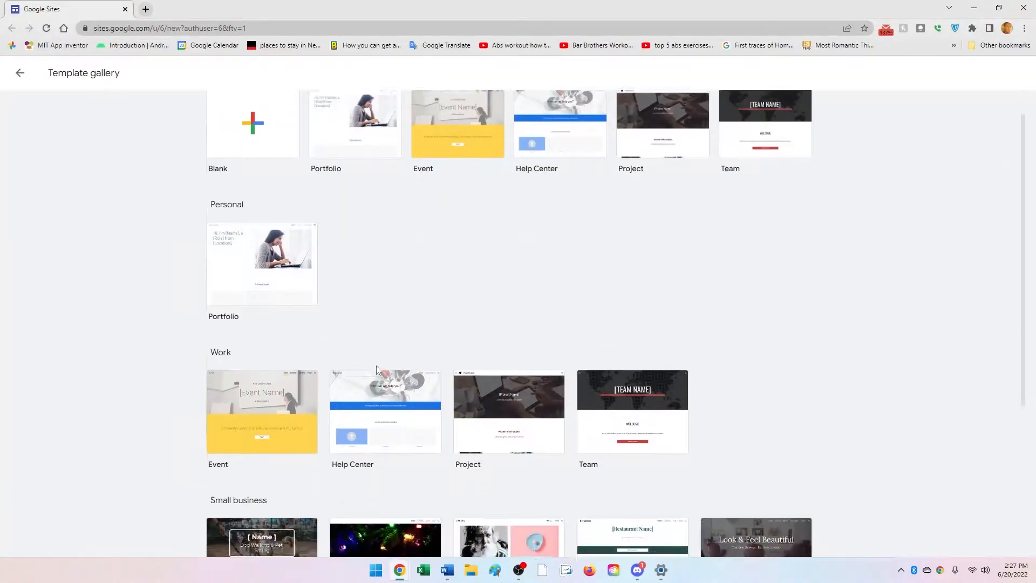
{"action": "scroll", "coordinate": [544, 371], "scroll_direction": "down", "scroll_amount": 2}
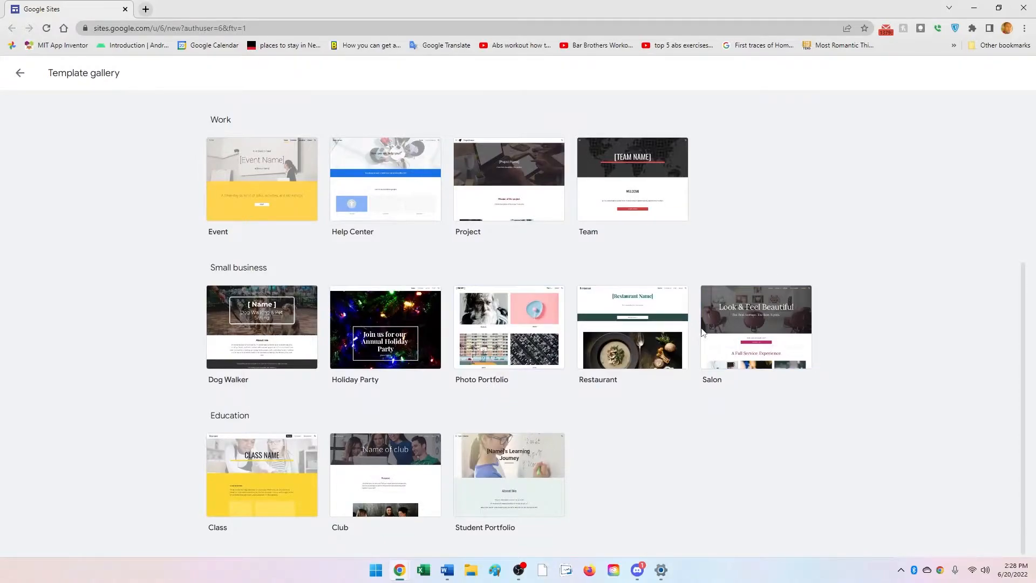
{"action": "scroll", "coordinate": [520, 259], "scroll_direction": "up", "scroll_amount": 3}
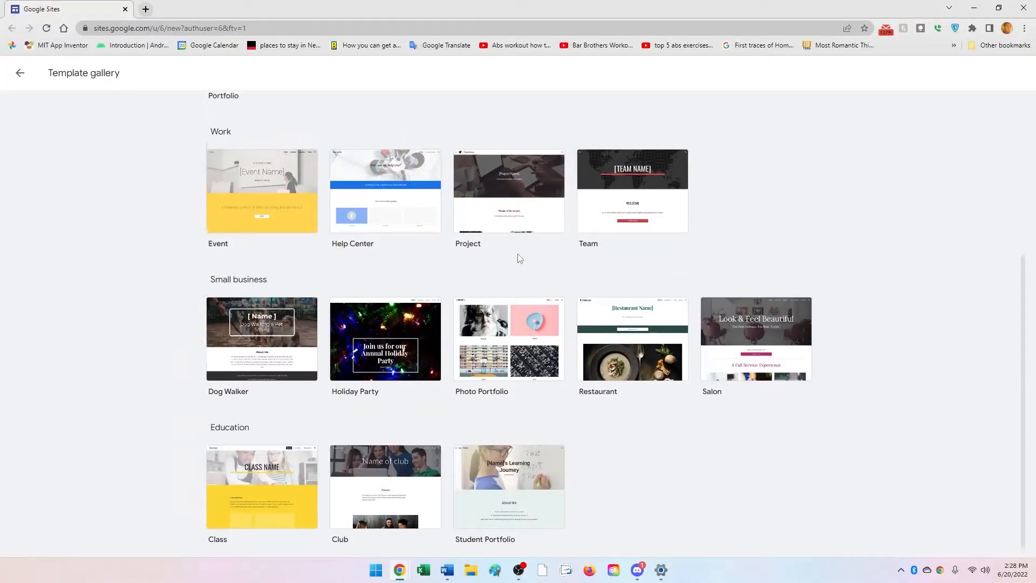
{"action": "scroll", "coordinate": [624, 384], "scroll_direction": "down", "scroll_amount": 2}
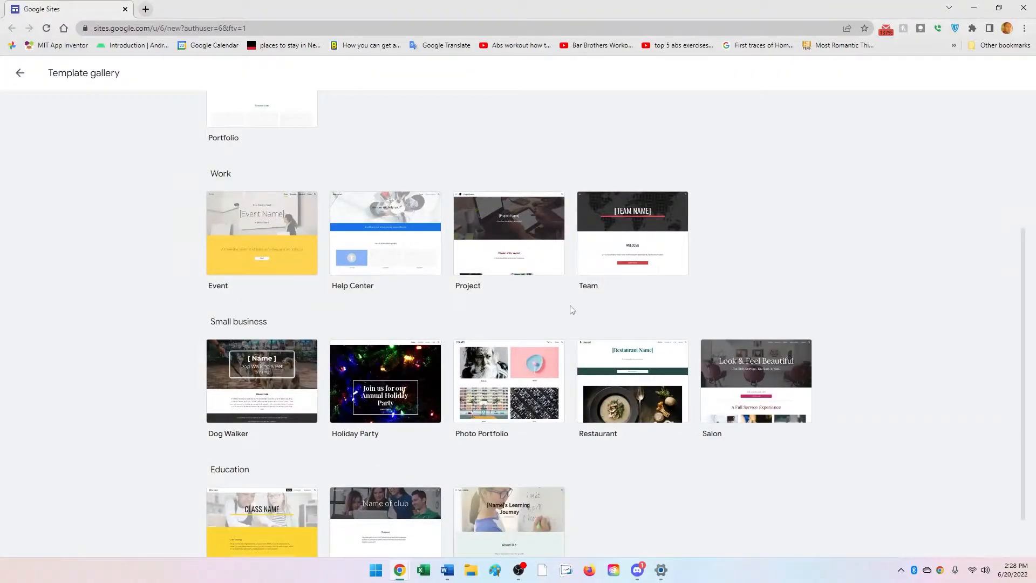
{"action": "scroll", "coordinate": [571, 287], "scroll_direction": "up", "scroll_amount": 4}
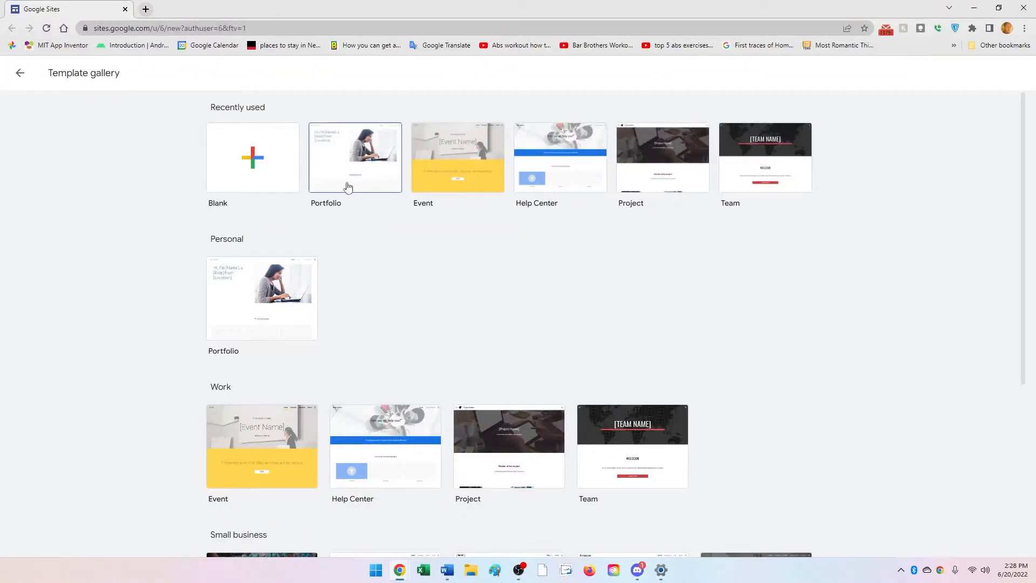
Open the Portfolio template, look through its home page layout, and return to the template gallery
{"action": "left_click", "coordinate": [369, 163]}
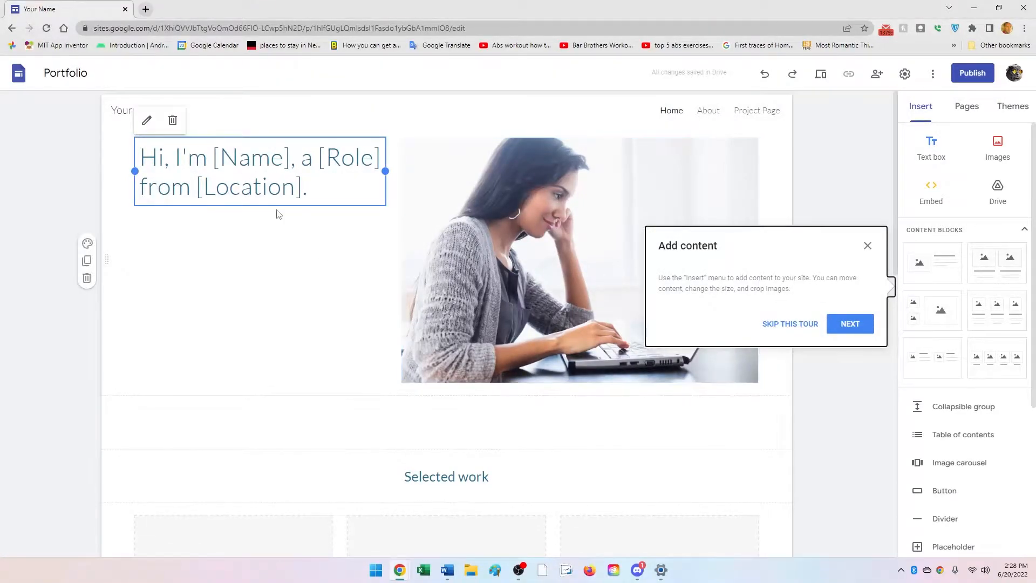
{"action": "scroll", "coordinate": [277, 214], "scroll_direction": "down", "scroll_amount": 8}
{"action": "scroll", "coordinate": [310, 246], "scroll_direction": "down", "scroll_amount": 4}
{"action": "scroll", "coordinate": [456, 272], "scroll_direction": "up", "scroll_amount": 5}
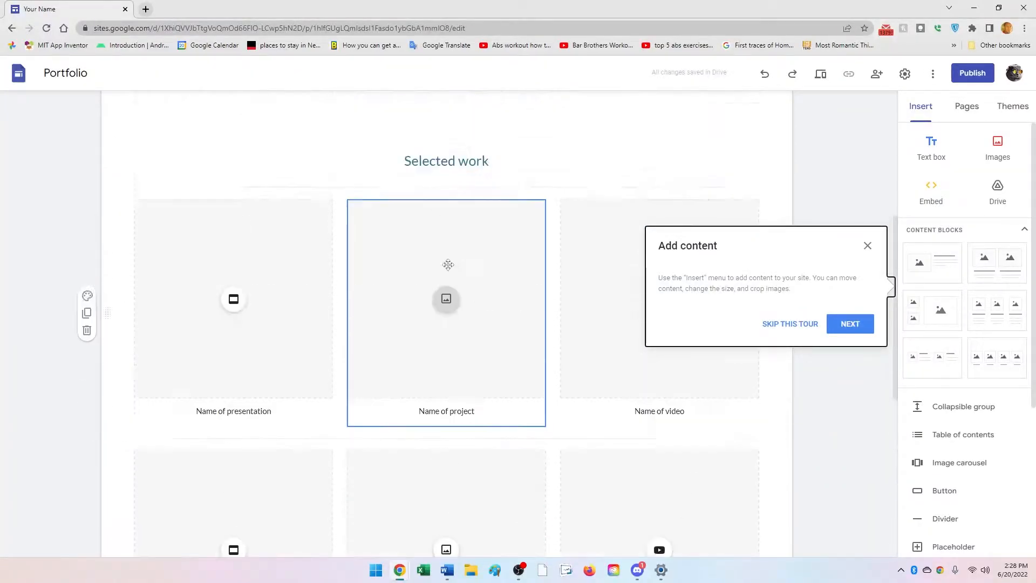
{"action": "scroll", "coordinate": [450, 270], "scroll_direction": "up", "scroll_amount": 7}
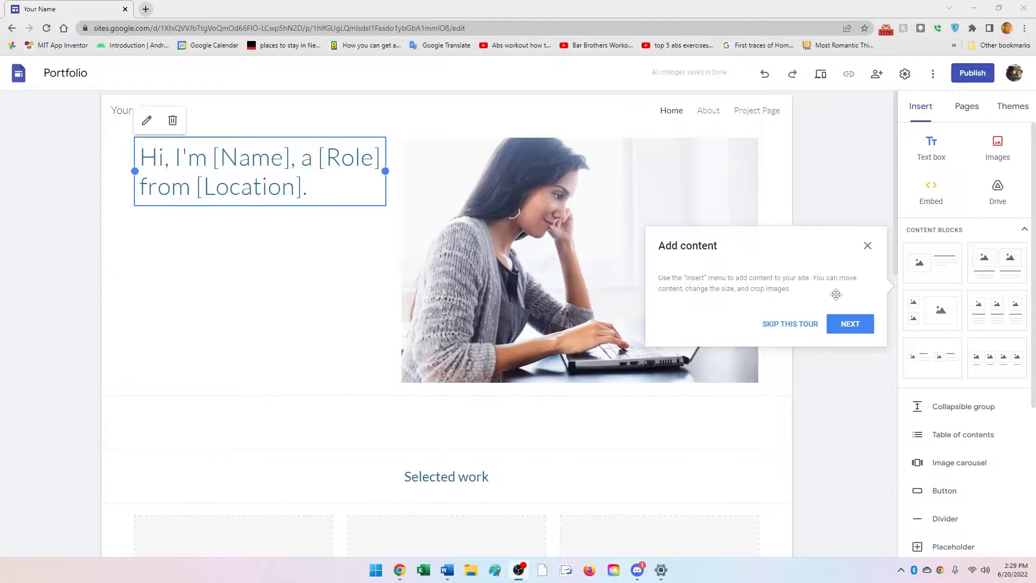
{"action": "left_click", "coordinate": [858, 328]}
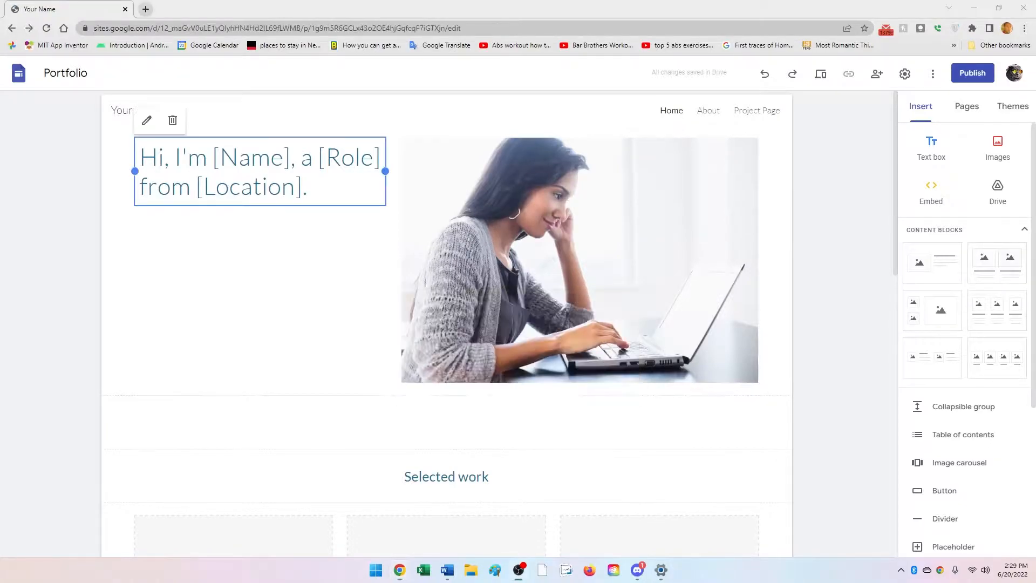
{"action": "left_click", "coordinate": [12, 28]}
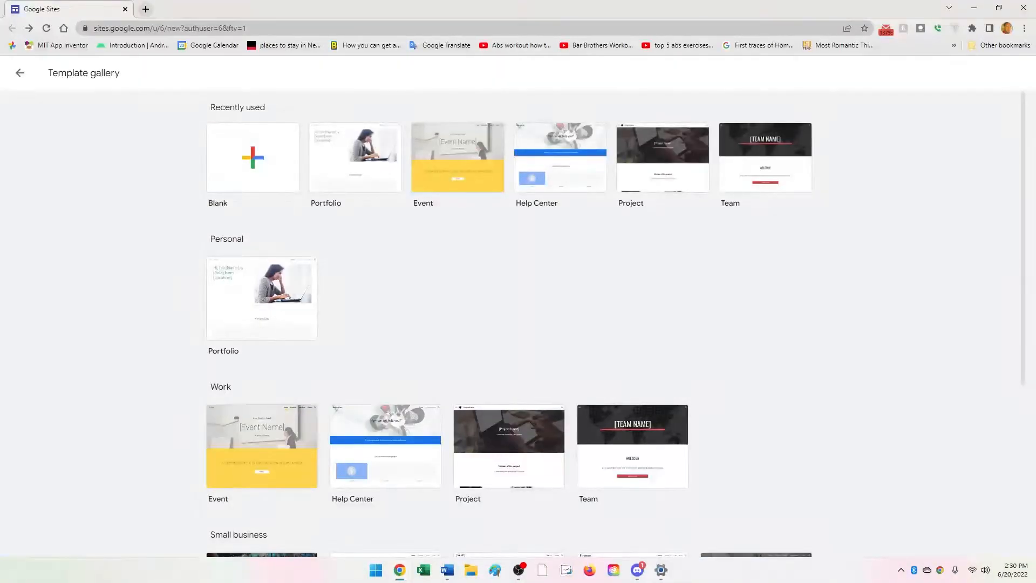
Create a blank site and replace its page title with "Your Name ePortfolio"
{"action": "left_click", "coordinate": [253, 157]}
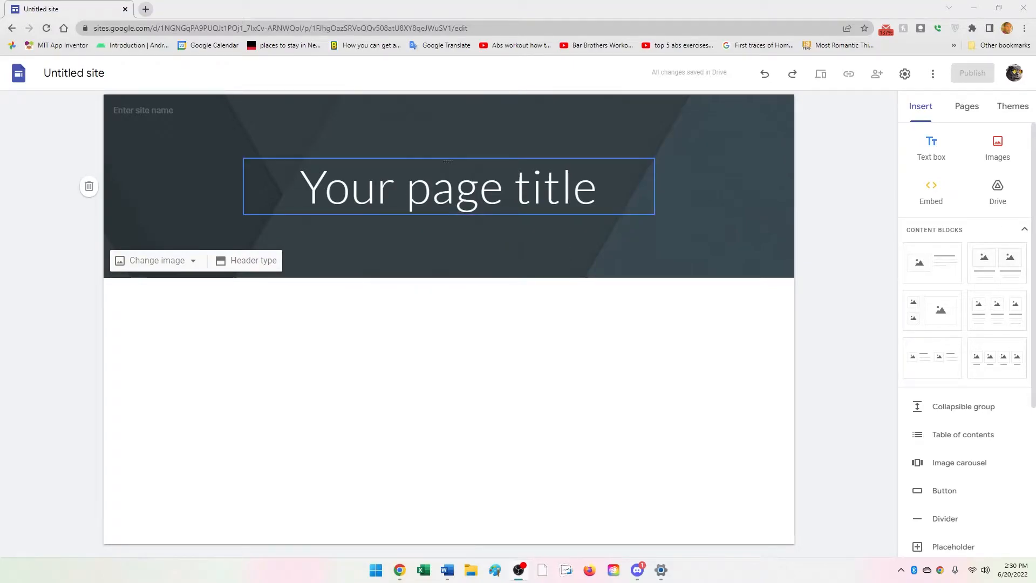
{"action": "triple_click", "coordinate": [414, 187]}
{"action": "left_click", "coordinate": [543, 242]}
{"action": "left_click", "coordinate": [514, 194]}
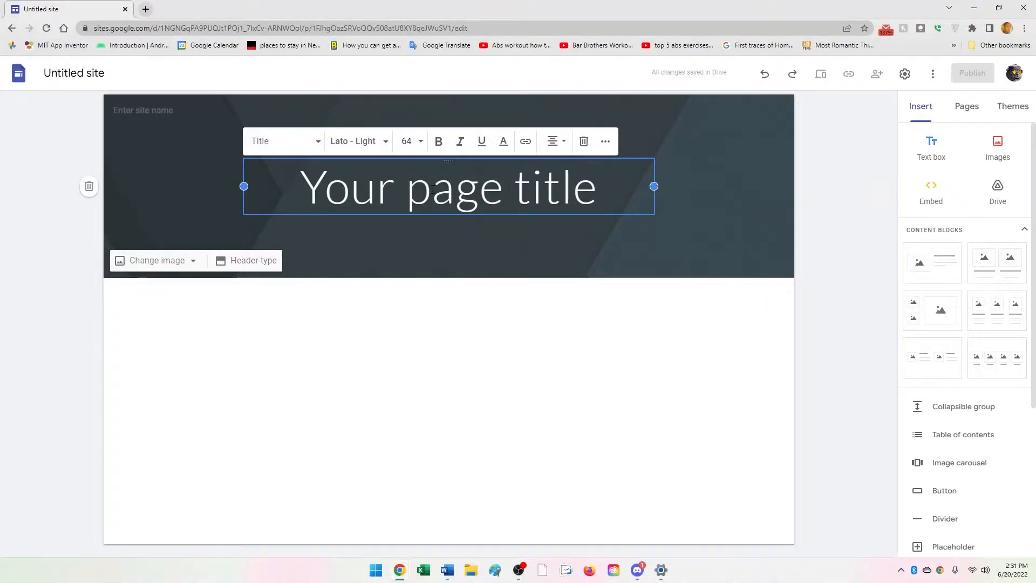
{"action": "triple_click", "coordinate": [392, 202]}
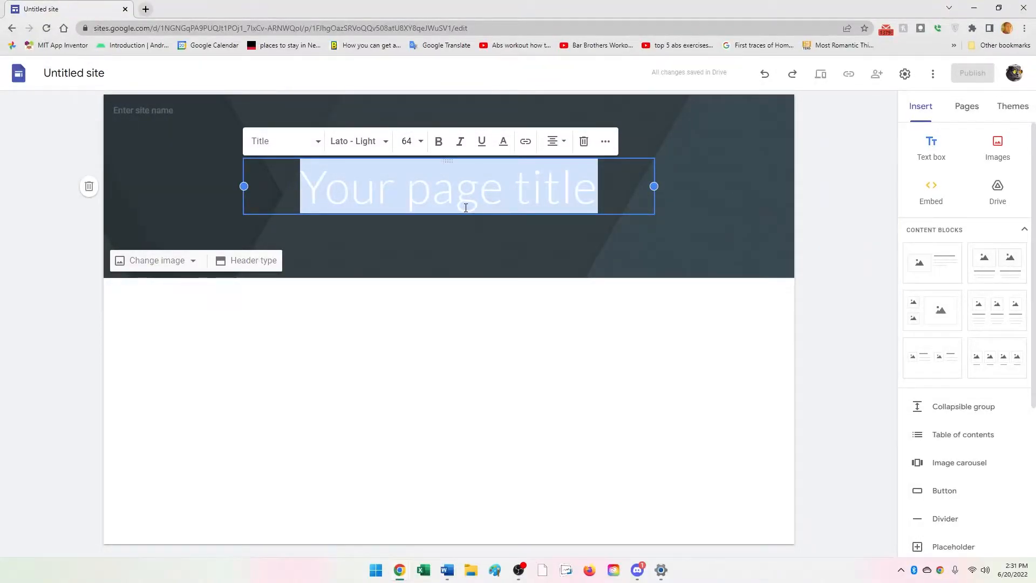
{"action": "type", "text": "Your NB"}
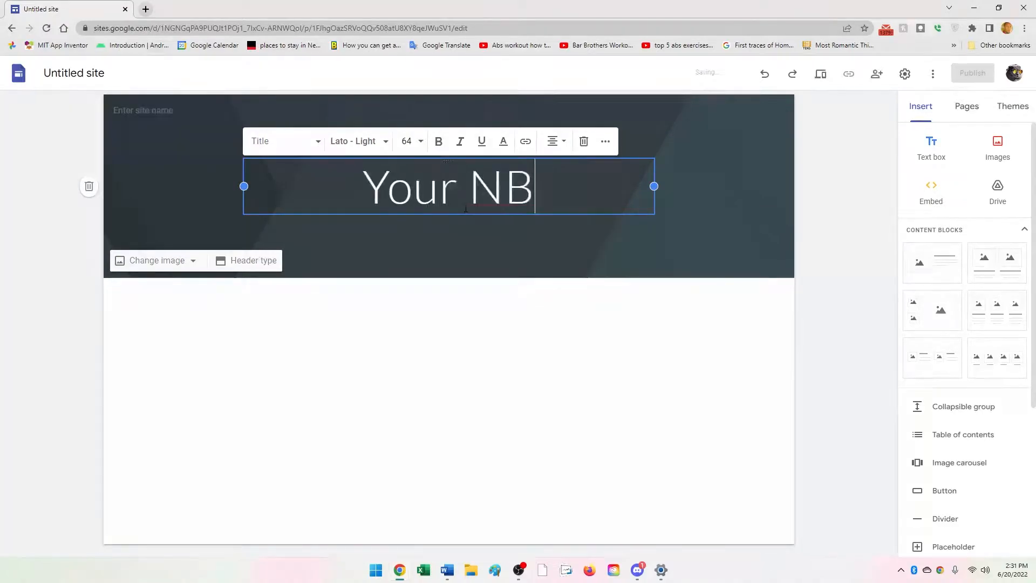
{"action": "key", "text": "BackSpace"}
{"action": "type", "text": "ame "}
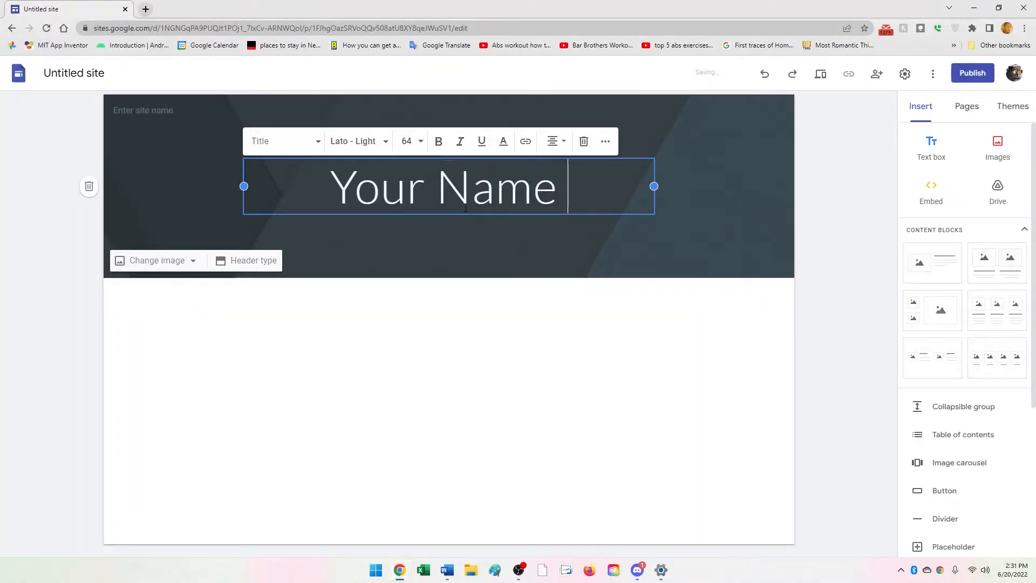
{"action": "type", "text": "ePoir"}
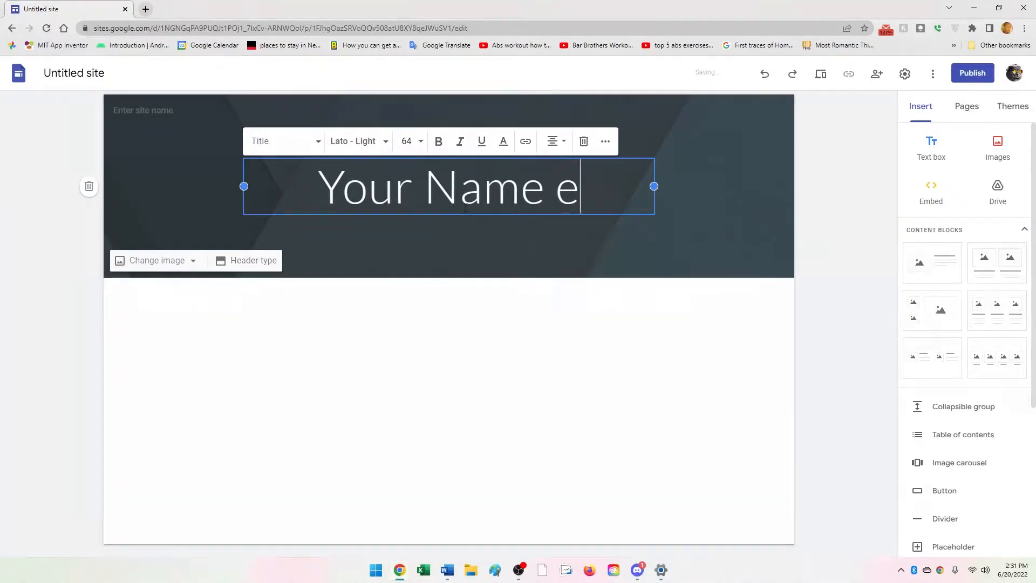
{"action": "key", "text": "BackSpace"}
{"action": "key", "text": "BackSpace"}
{"action": "type", "text": "rtfolo"}
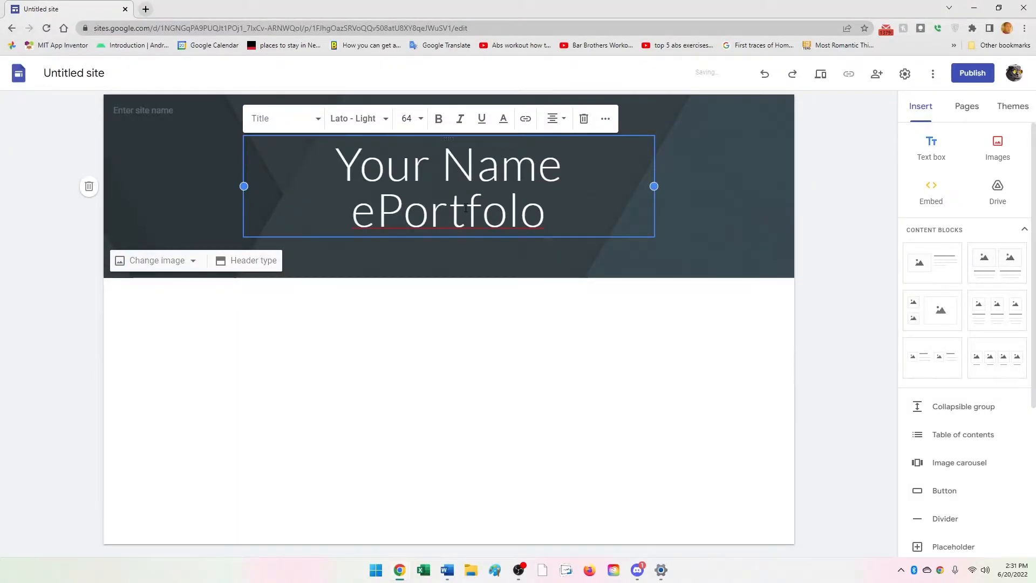
{"action": "key", "text": "BackSpace"}
{"action": "type", "text": "io"}
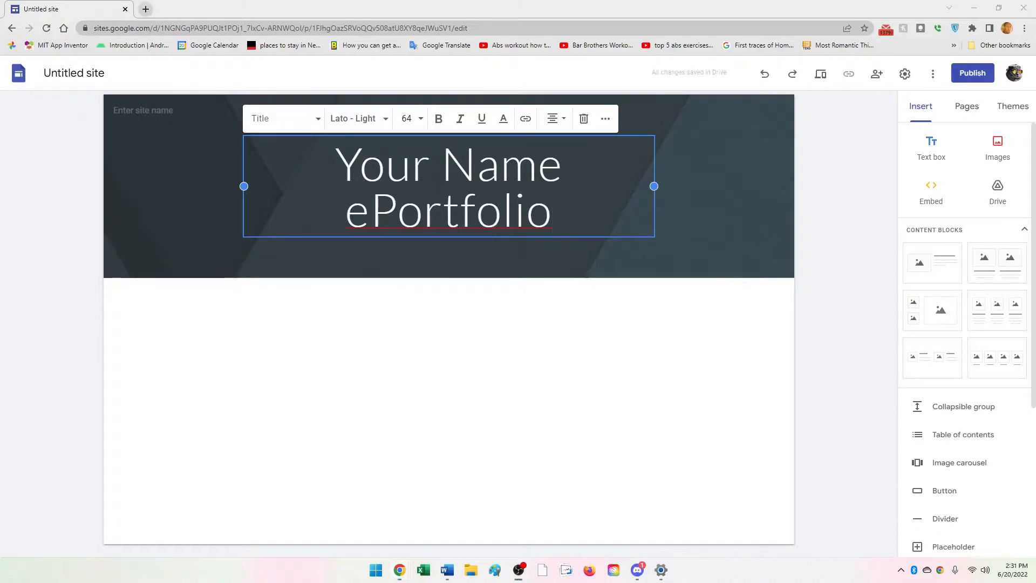
Try the Subheading and Heading text styles on the page title, and set it back to the Title style
{"action": "left_click", "coordinate": [320, 119]}
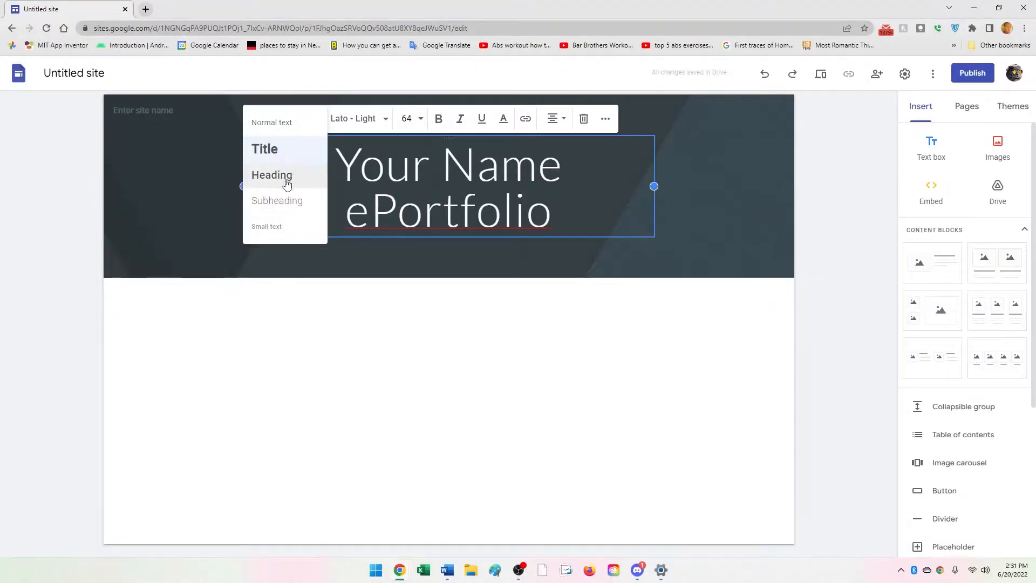
{"action": "left_click", "coordinate": [308, 204]}
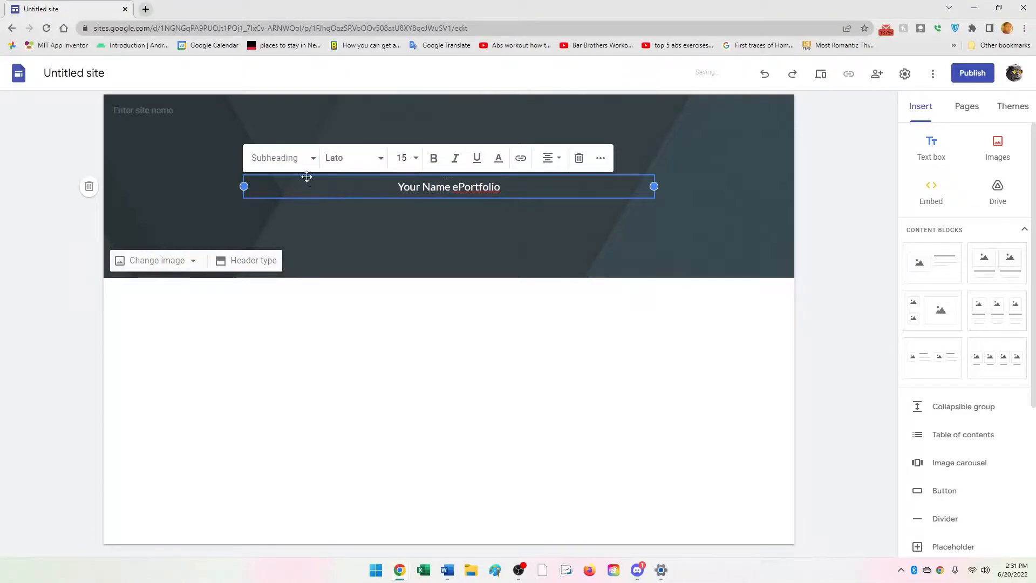
{"action": "left_click", "coordinate": [312, 159]}
{"action": "left_click", "coordinate": [296, 214]}
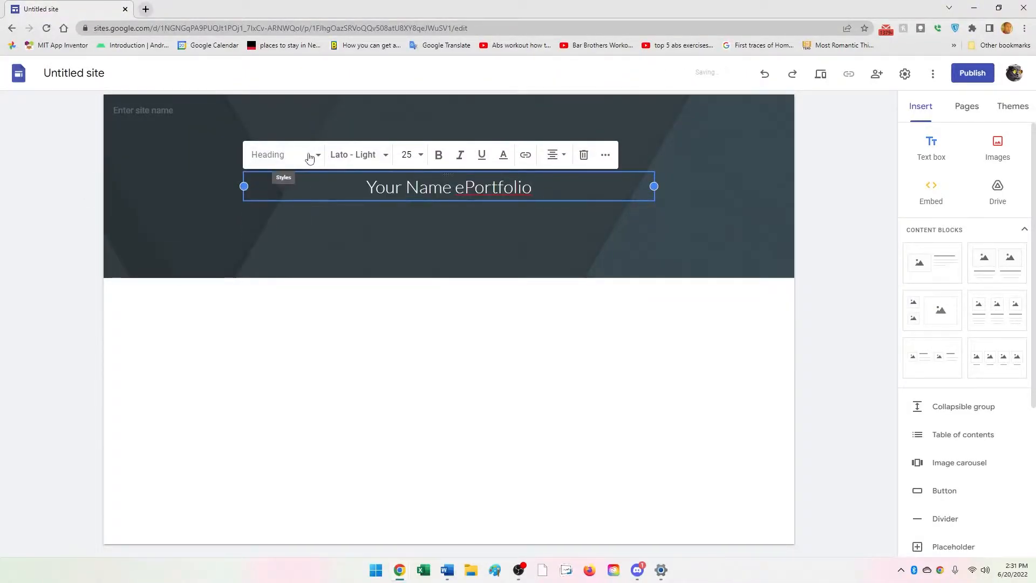
{"action": "left_click", "coordinate": [311, 159]}
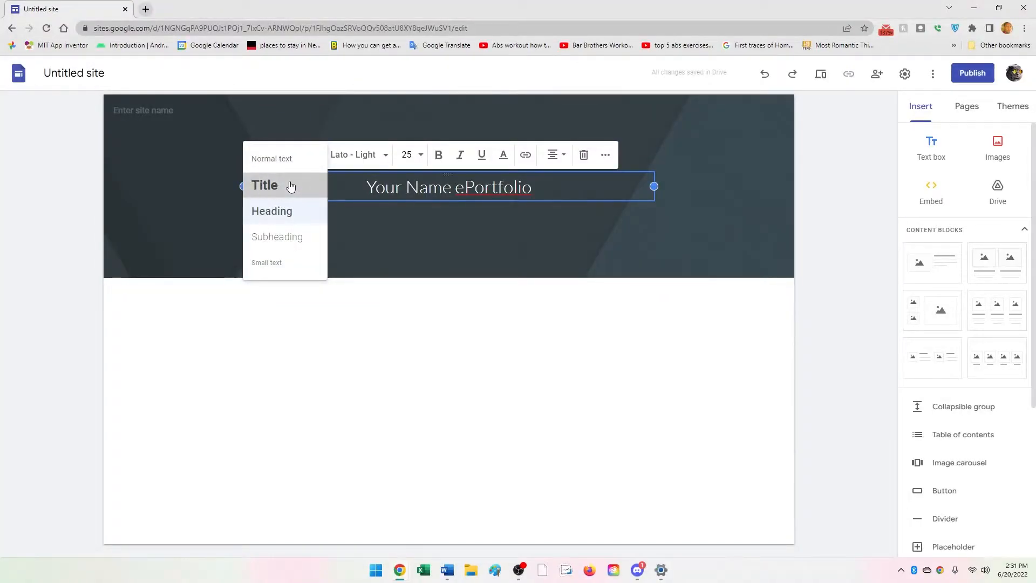
{"action": "left_click", "coordinate": [290, 186]}
Try to set the page title's font to Trebuchet MS, and look through the available font sizes
{"action": "left_click", "coordinate": [378, 120]}
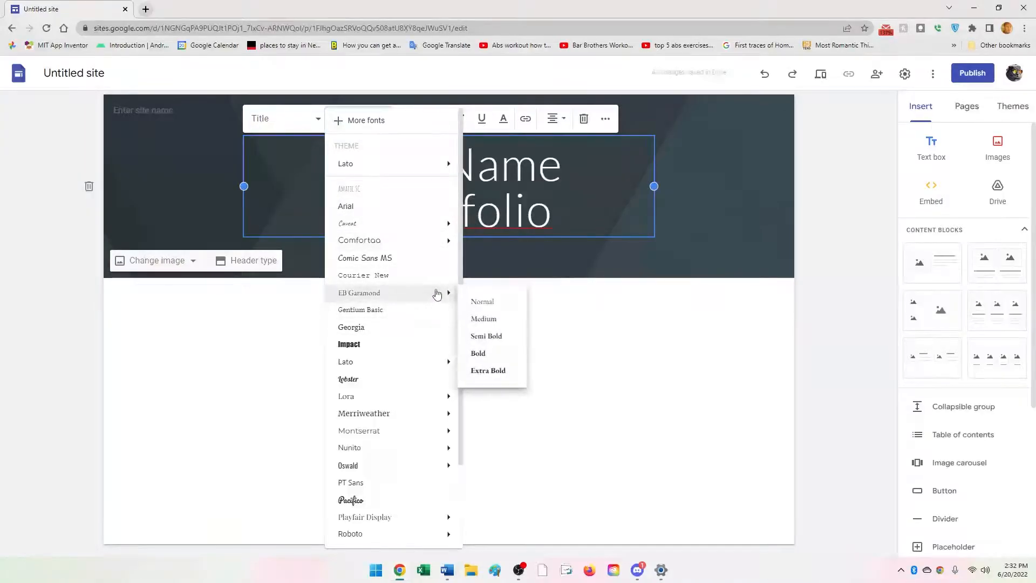
{"action": "mouse_move", "coordinate": [440, 165]}
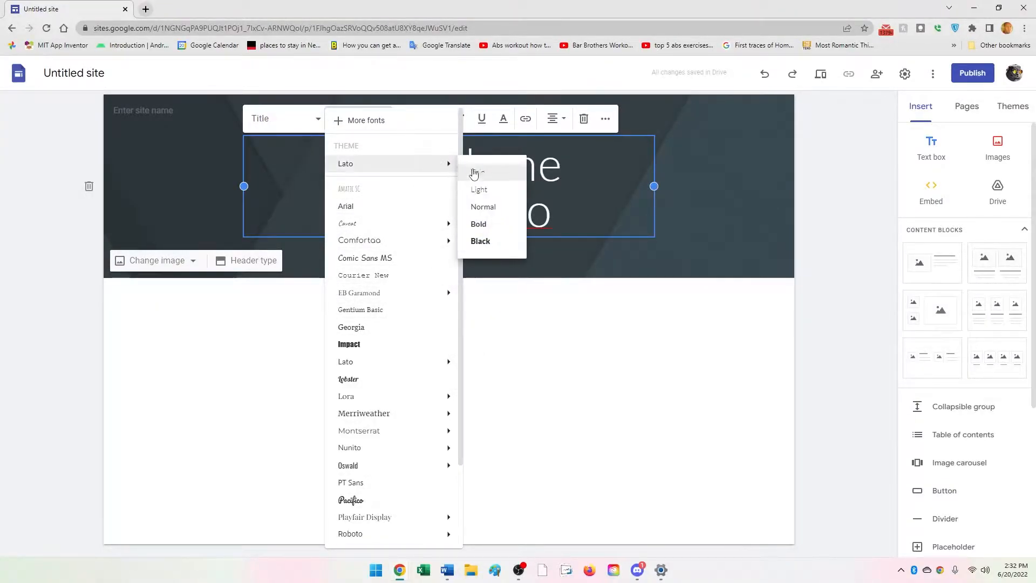
{"action": "mouse_move", "coordinate": [438, 295]}
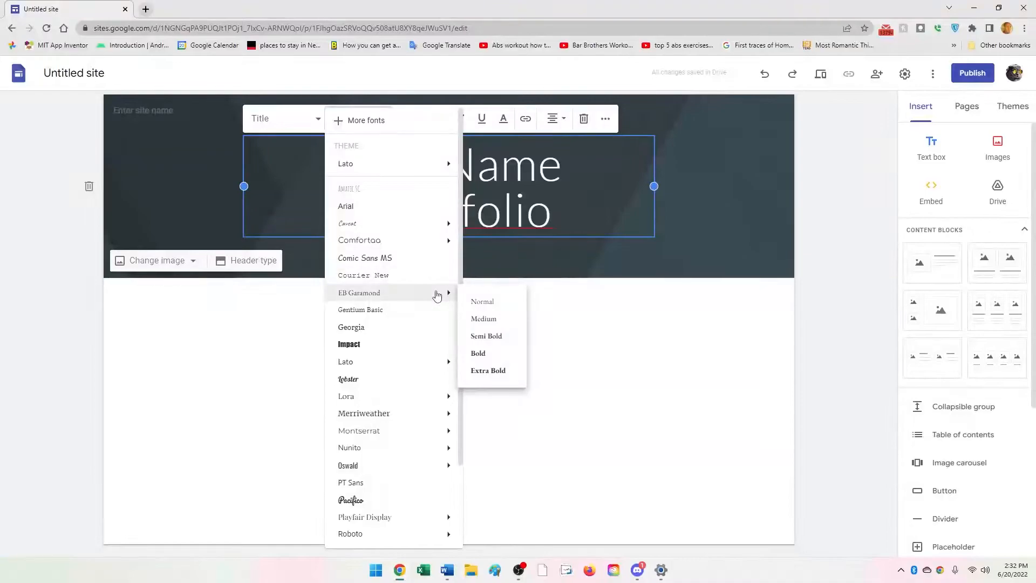
{"action": "mouse_move", "coordinate": [434, 397]}
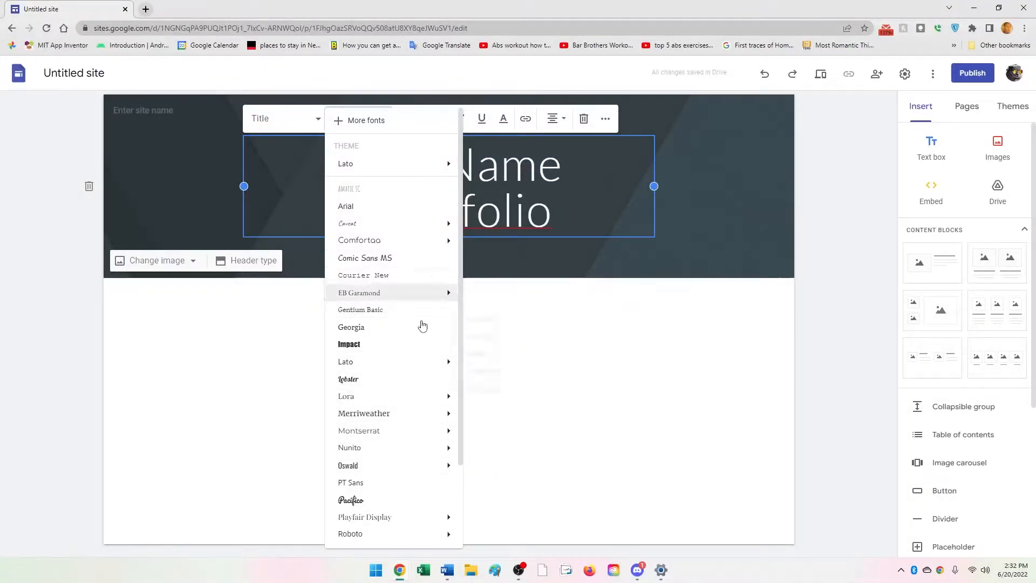
{"action": "scroll", "coordinate": [423, 318], "scroll_direction": "down", "scroll_amount": 2}
{"action": "scroll", "coordinate": [426, 399], "scroll_direction": "down", "scroll_amount": 1}
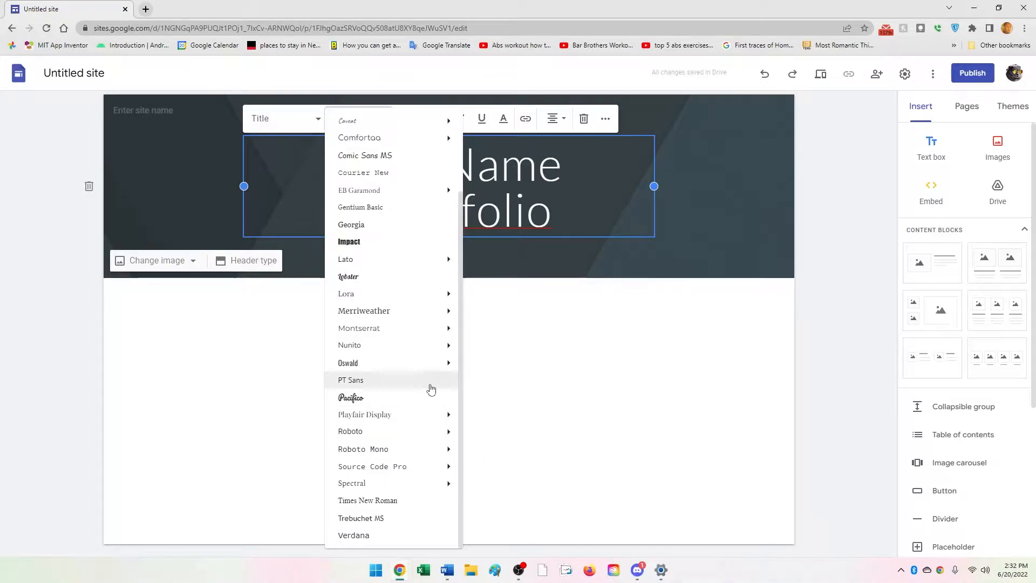
{"action": "left_click", "coordinate": [405, 519]}
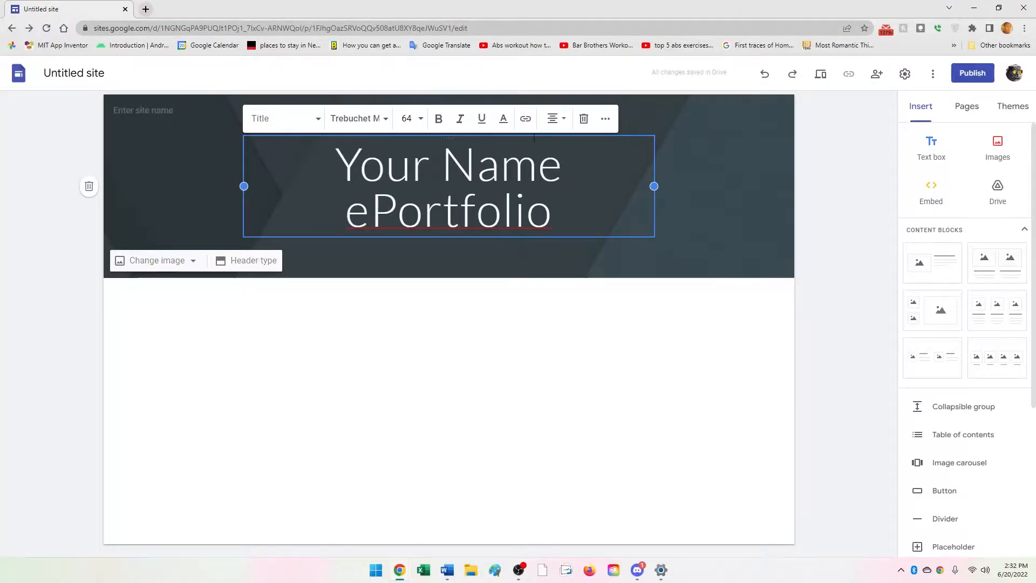
{"action": "left_click", "coordinate": [419, 120]}
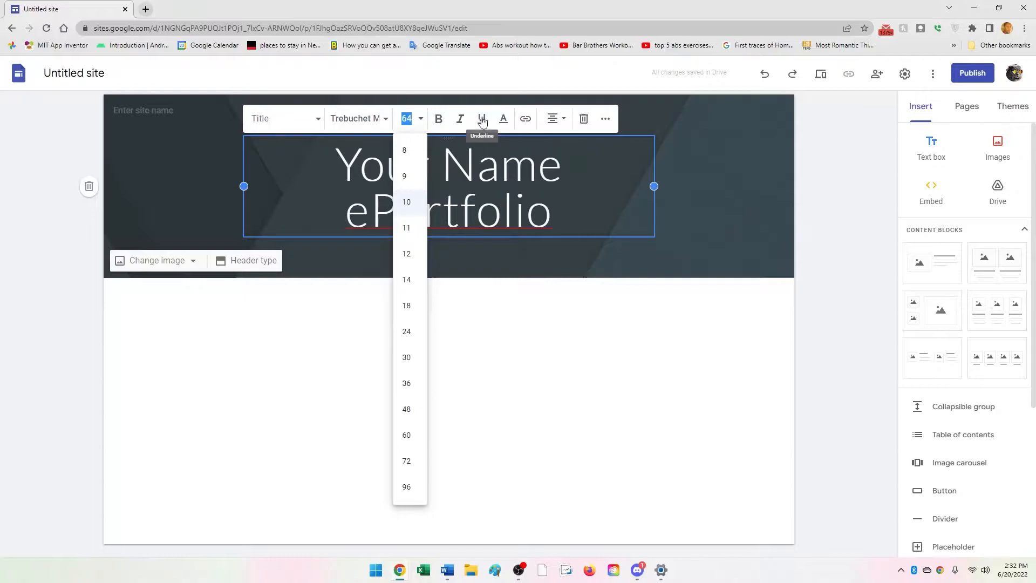
{"action": "left_click", "coordinate": [654, 147]}
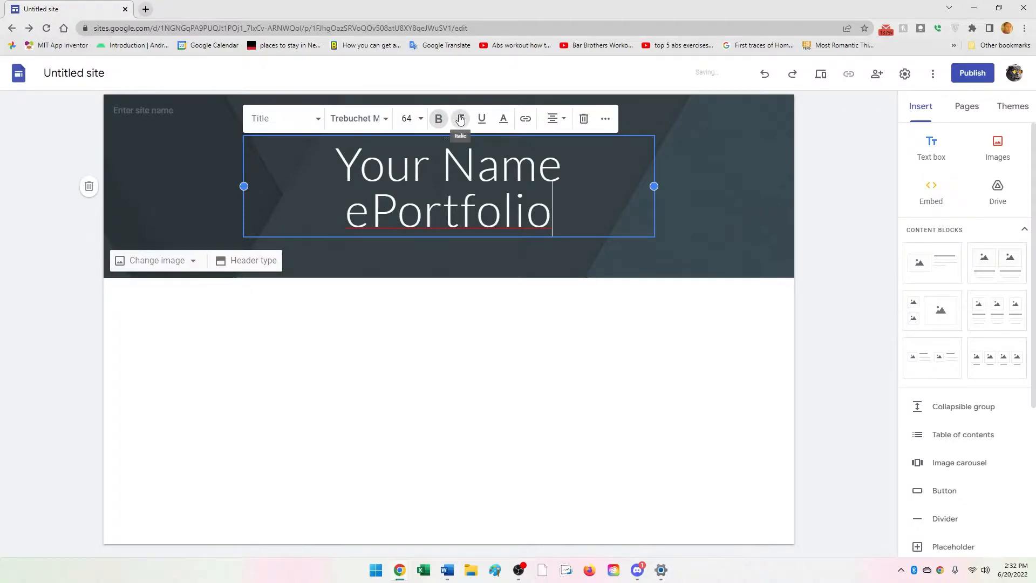
Select the whole page title and make it bold and italic
{"action": "key", "text": "ctrl+a"}
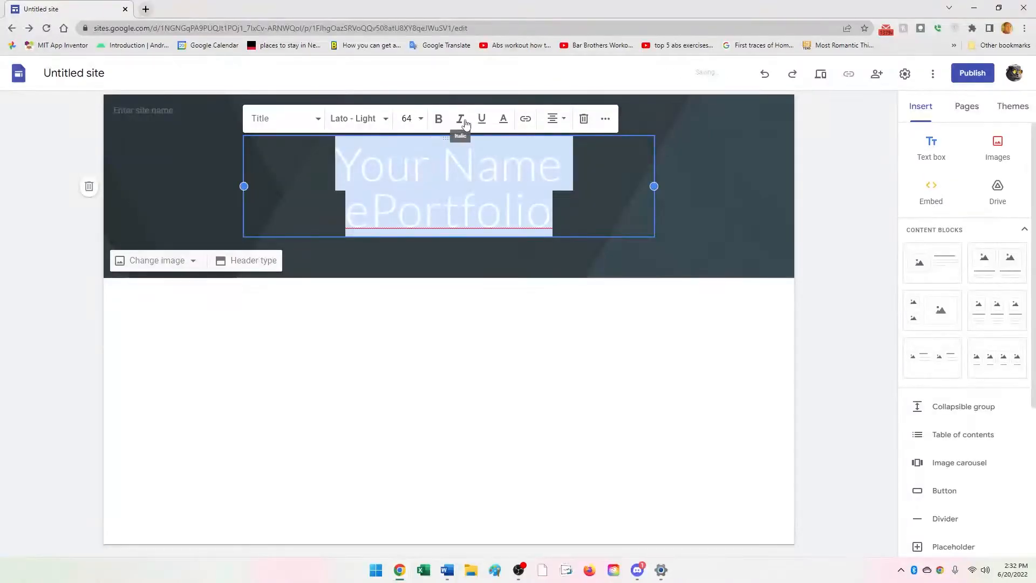
{"action": "left_click", "coordinate": [466, 123]}
{"action": "left_click", "coordinate": [439, 119]}
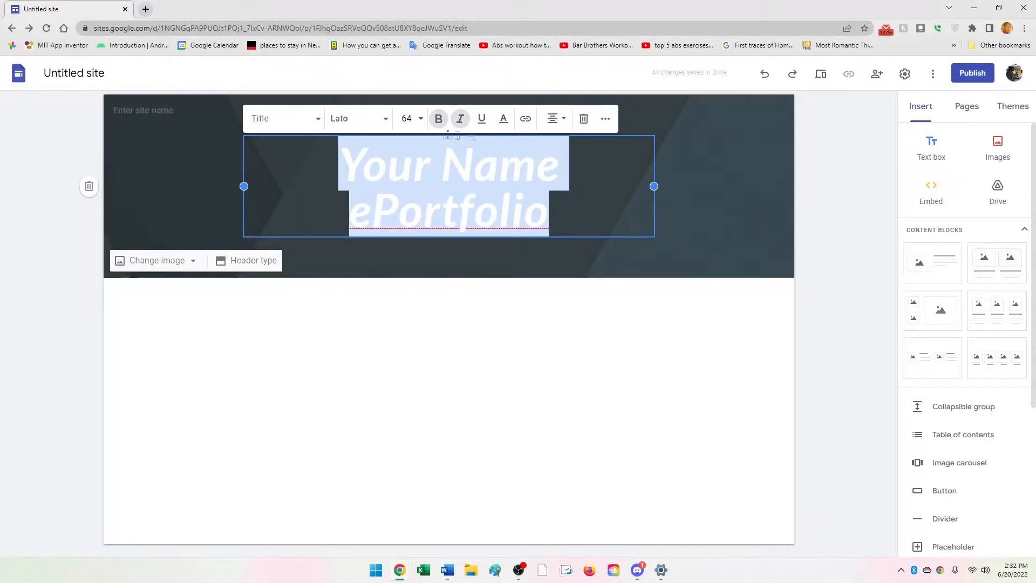
Change the selected title's font to Trebuchet MS and remove the italics, keeping it bold
{"action": "left_click", "coordinate": [388, 119]}
{"action": "scroll", "coordinate": [411, 270], "scroll_direction": "down", "scroll_amount": 2}
{"action": "left_click", "coordinate": [378, 518]}
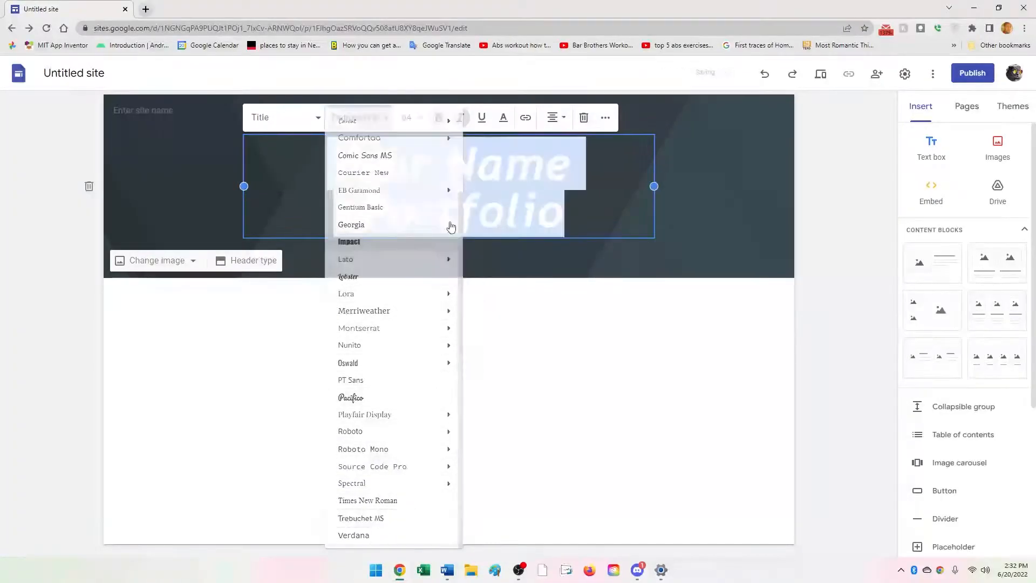
{"action": "left_click", "coordinate": [457, 124]}
{"action": "left_click", "coordinate": [440, 124]}
{"action": "left_click", "coordinate": [440, 125]}
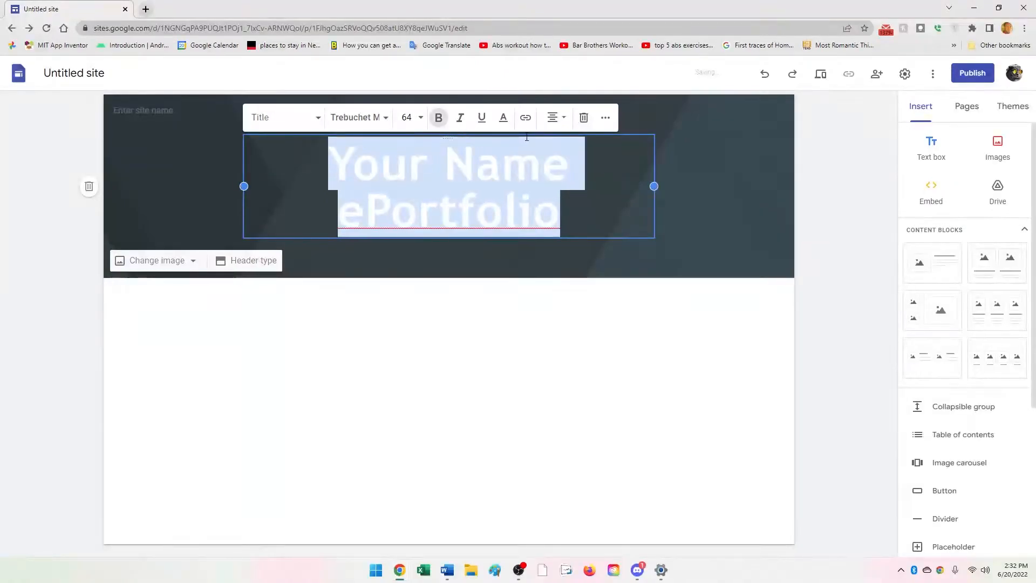
Look at the title's text color and additional formatting options, and deselect the title
{"action": "left_click", "coordinate": [503, 117]}
{"action": "left_click", "coordinate": [535, 122]}
{"action": "left_click", "coordinate": [507, 160]}
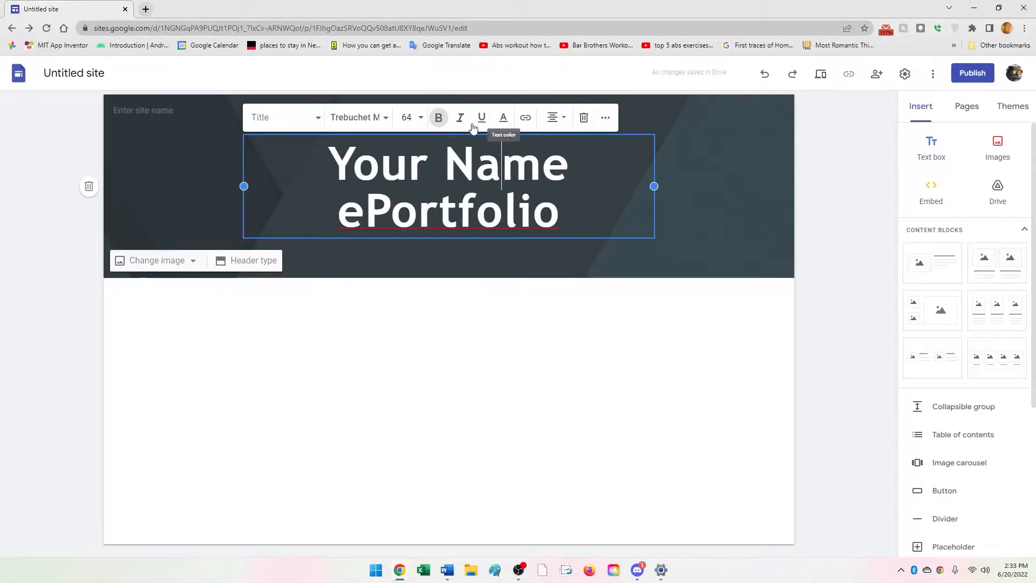
{"action": "left_click", "coordinate": [607, 118]}
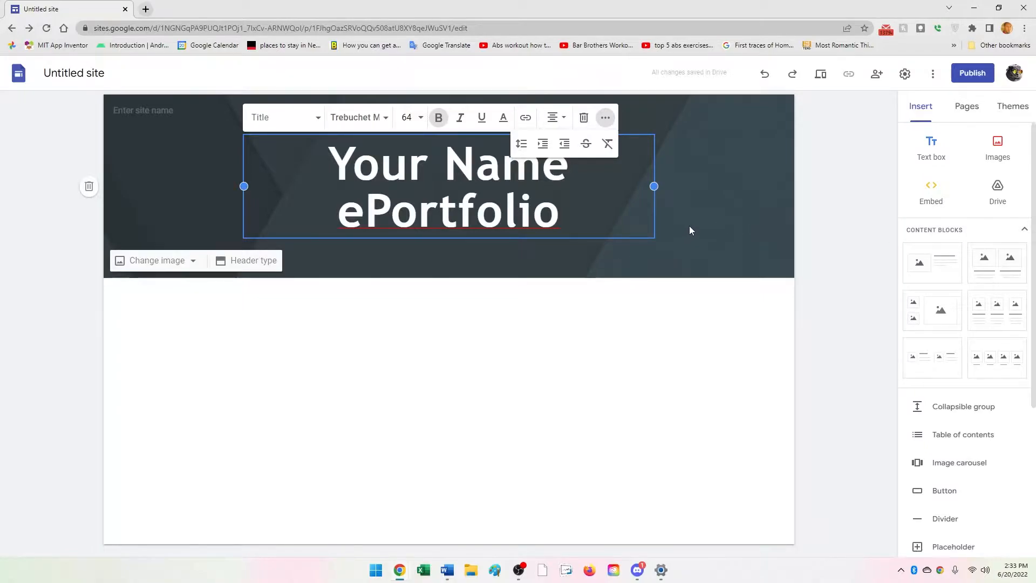
{"action": "left_click", "coordinate": [723, 219]}
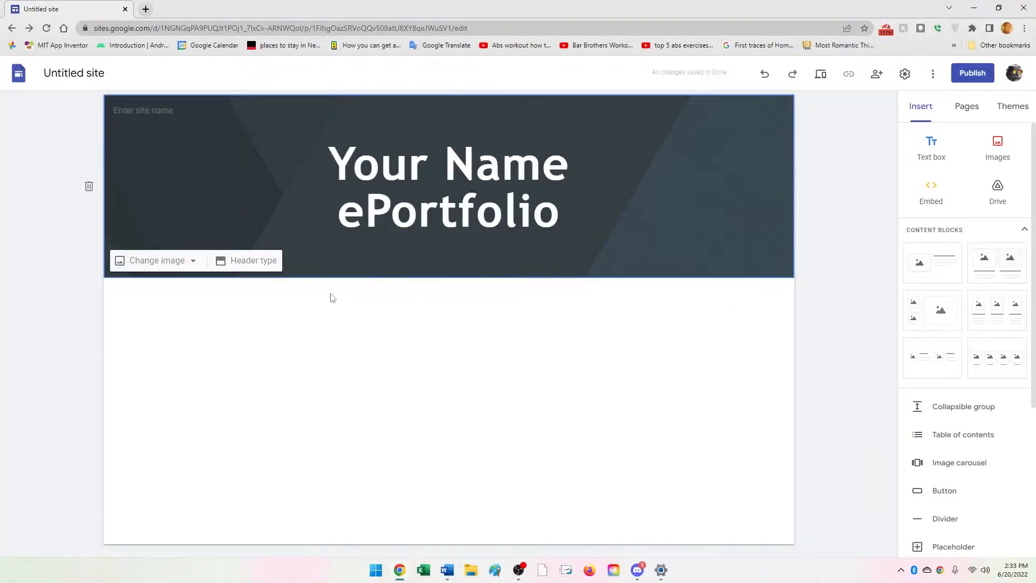
Try the Title only and Large banner header types, and set the page header to Cover
{"action": "left_click", "coordinate": [246, 214]}
{"action": "left_click", "coordinate": [193, 201]}
{"action": "left_click", "coordinate": [252, 261]}
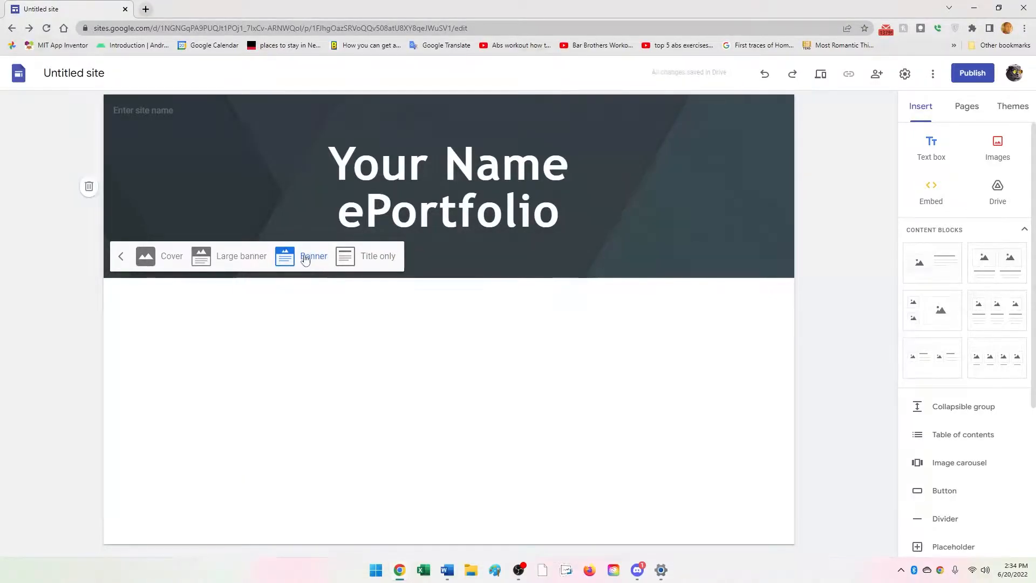
{"action": "left_click", "coordinate": [370, 261]}
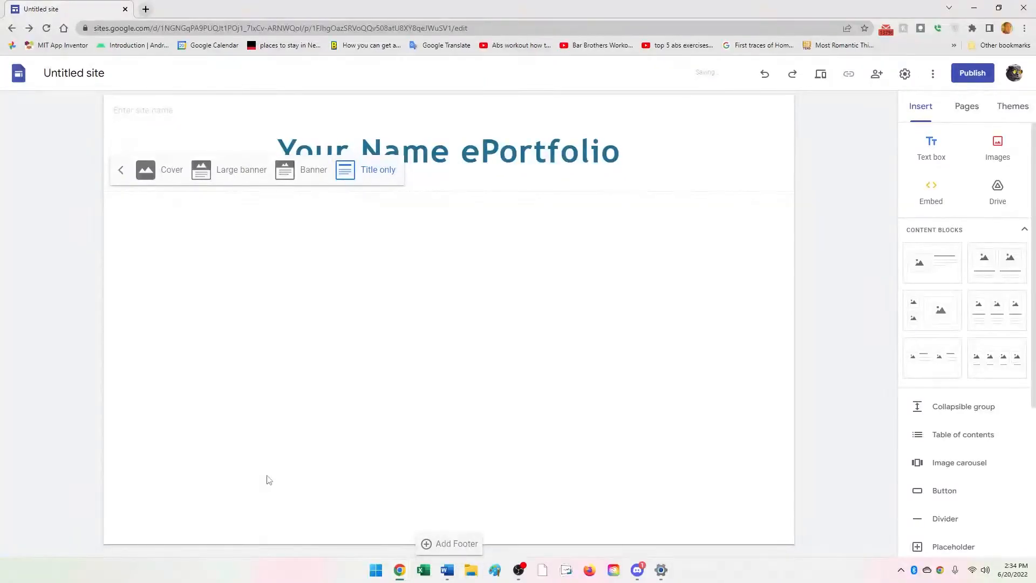
{"action": "left_click", "coordinate": [246, 176]}
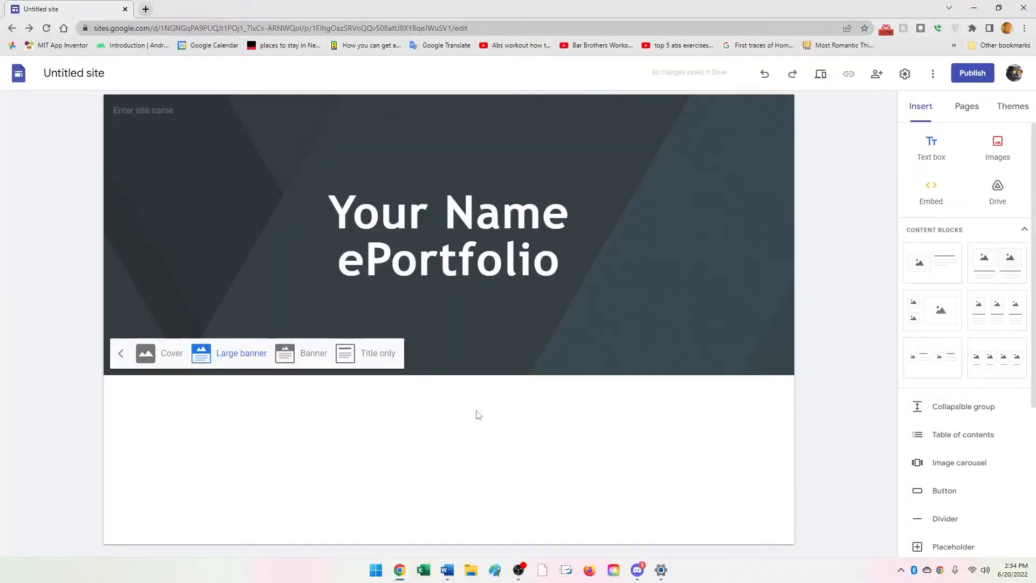
{"action": "left_click", "coordinate": [171, 354]}
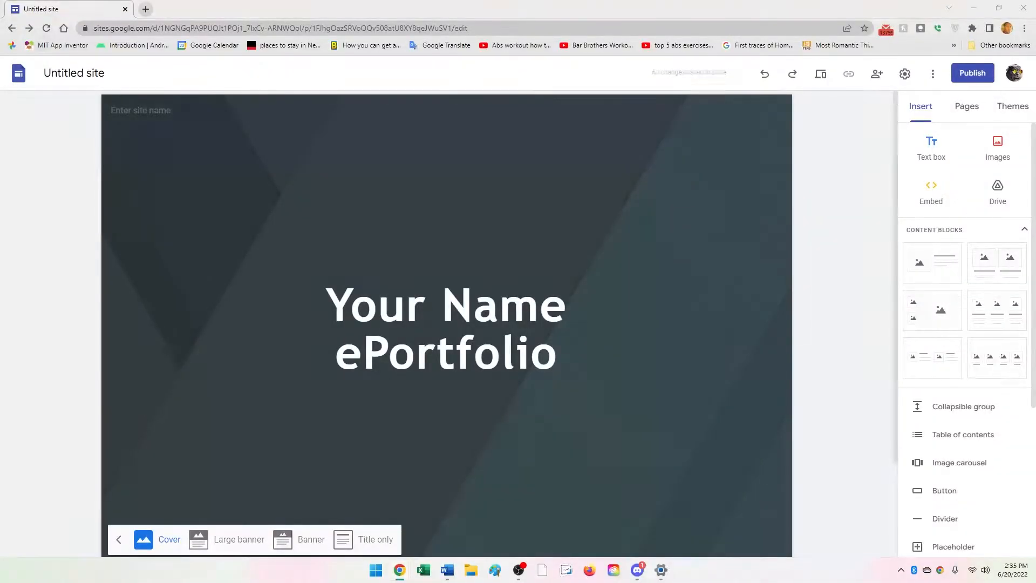
Switch to the DunceTech website and look through the slides in its large home page header
{"action": "left_click_drag", "start_coordinate": [1035, 42], "coordinate": [681, 2]}
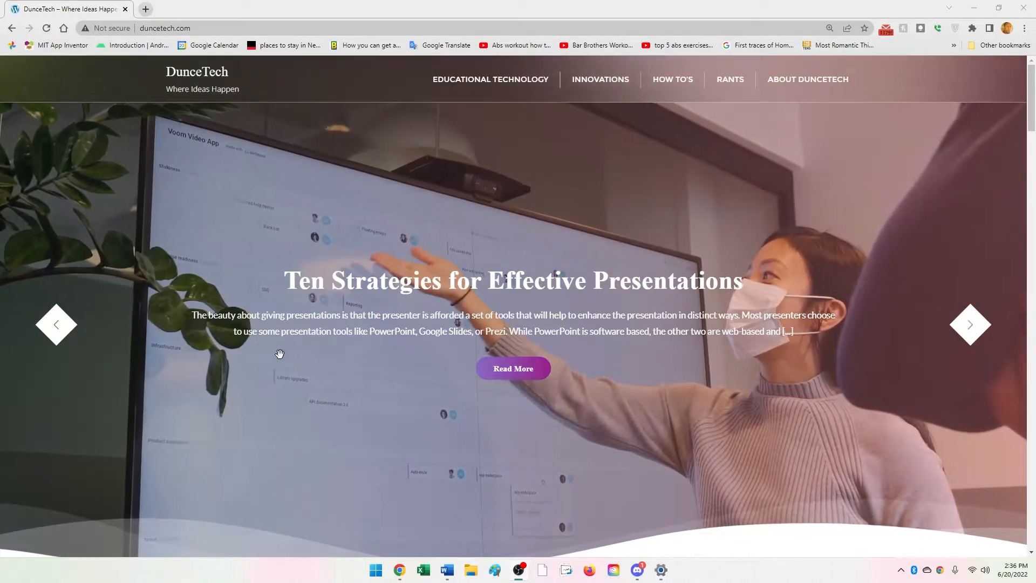
{"action": "left_click", "coordinate": [60, 329]}
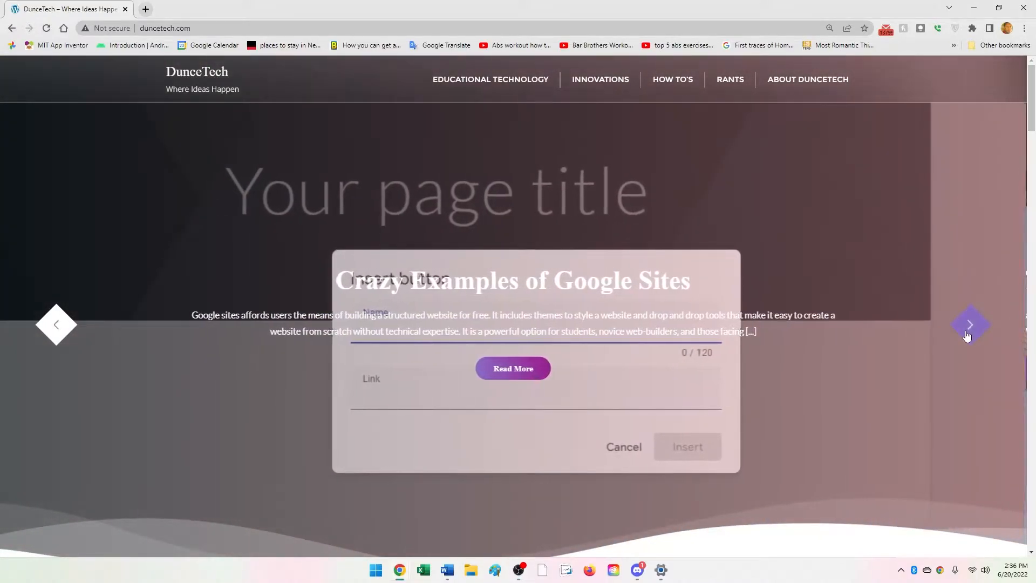
{"action": "left_click", "coordinate": [69, 333]}
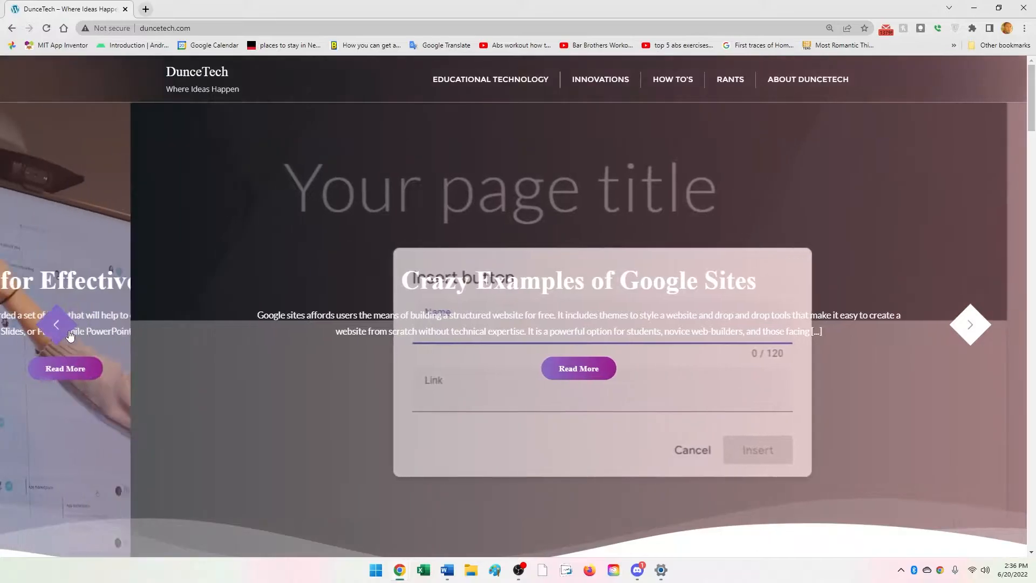
Examine how the DunceTech home page is laid out beneath its header, including the About DunceTech and Educational Technology sections
{"action": "scroll", "coordinate": [539, 318], "scroll_direction": "down", "scroll_amount": 3}
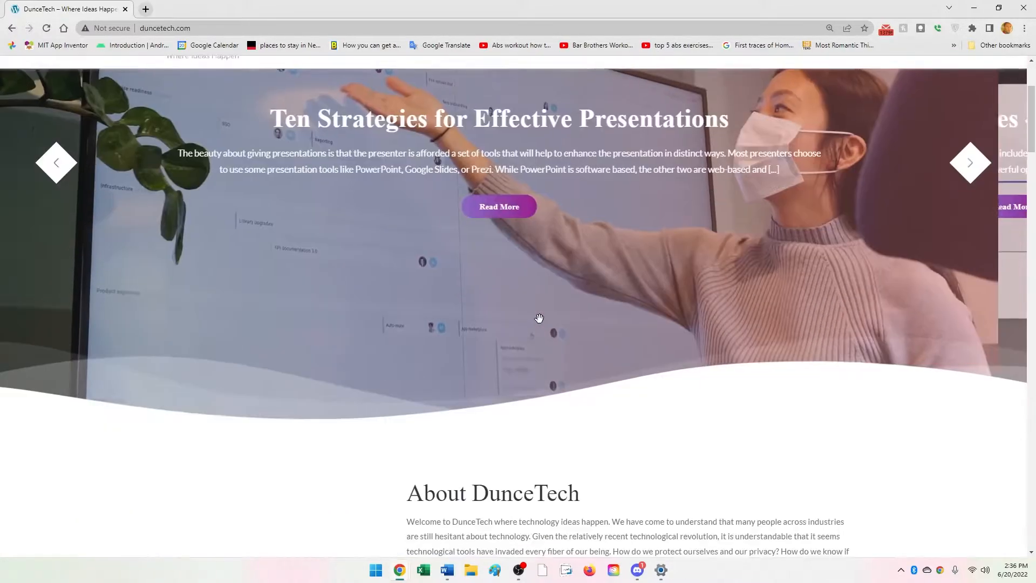
{"action": "scroll", "coordinate": [539, 318], "scroll_direction": "down", "scroll_amount": 15}
{"action": "scroll", "coordinate": [544, 325], "scroll_direction": "up", "scroll_amount": 15}
{"action": "scroll", "coordinate": [545, 319], "scroll_direction": "down", "scroll_amount": 3}
{"action": "scroll", "coordinate": [553, 296], "scroll_direction": "up", "scroll_amount": 3}
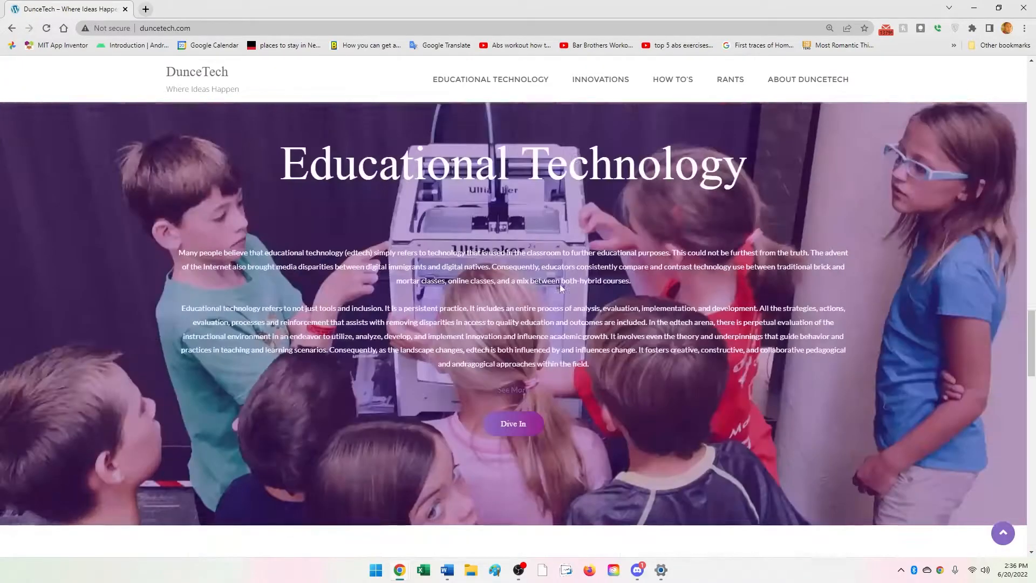
{"action": "scroll", "coordinate": [553, 296], "scroll_direction": "up", "scroll_amount": 6}
{"action": "scroll", "coordinate": [675, 320], "scroll_direction": "down", "scroll_amount": 4}
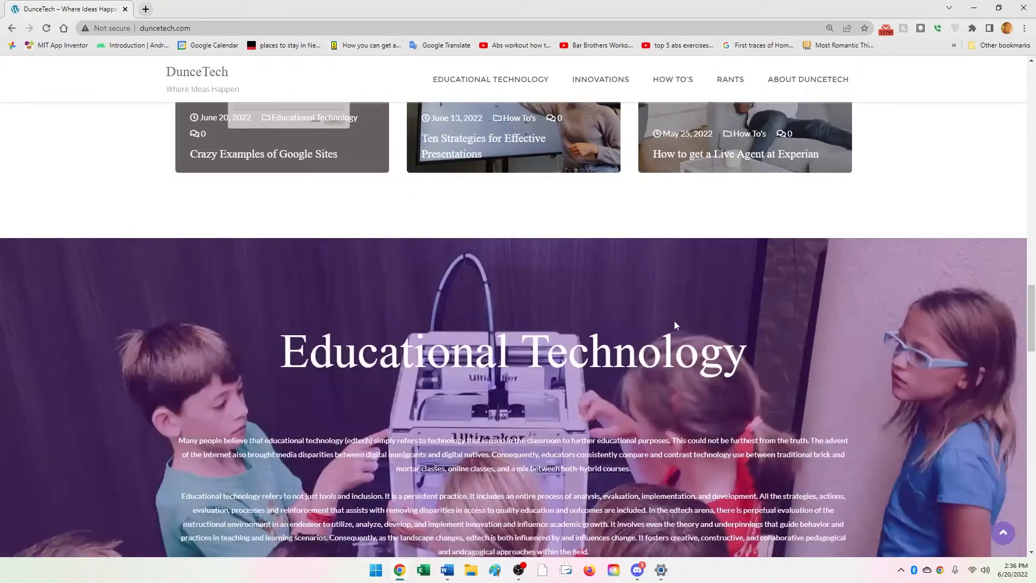
{"action": "scroll", "coordinate": [675, 321], "scroll_direction": "down", "scroll_amount": 9}
{"action": "scroll", "coordinate": [662, 326], "scroll_direction": "up", "scroll_amount": 6}
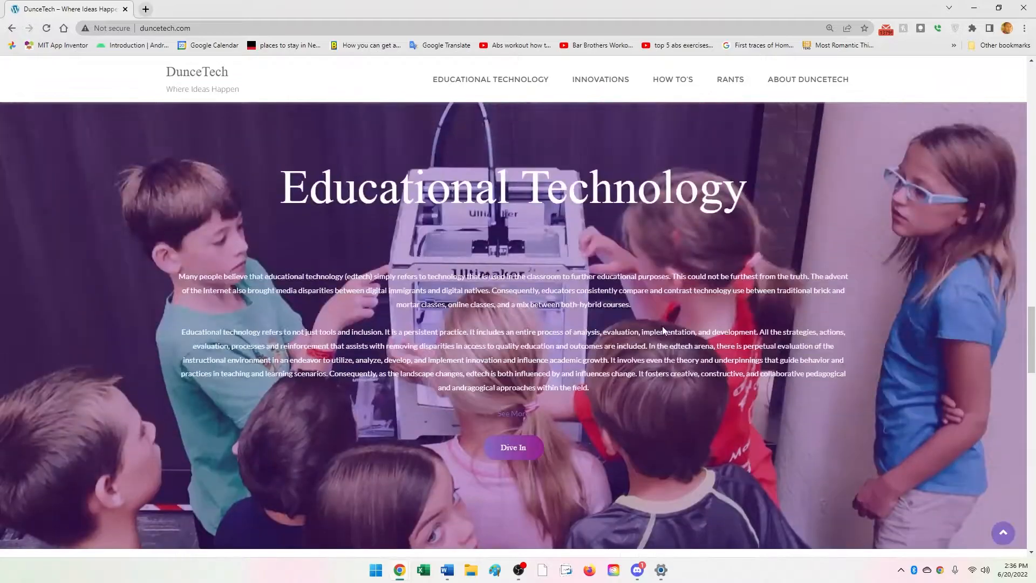
{"action": "scroll", "coordinate": [662, 326], "scroll_direction": "up", "scroll_amount": 15}
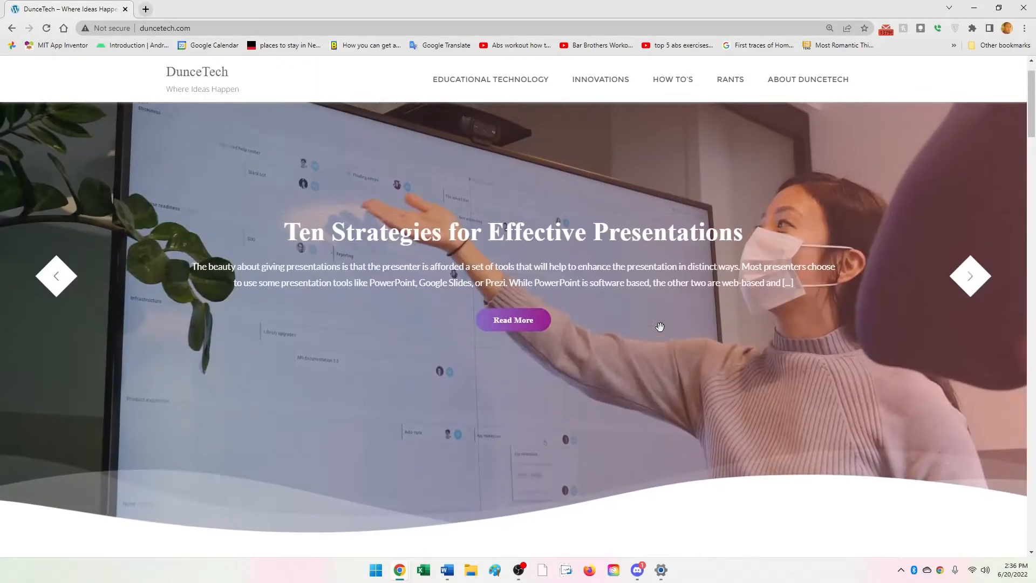
{"action": "scroll", "coordinate": [660, 327], "scroll_direction": "down", "scroll_amount": 3}
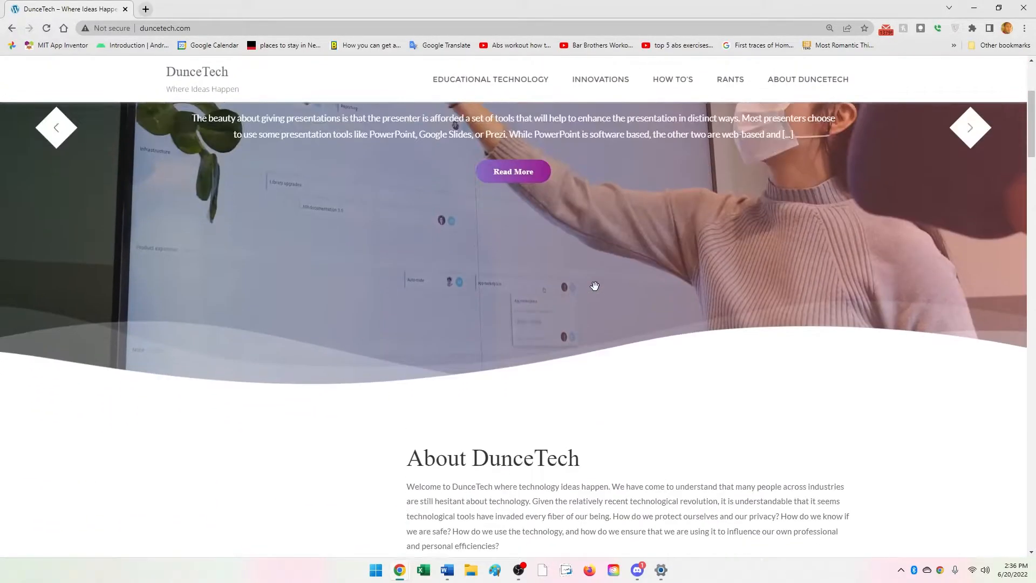
{"action": "scroll", "coordinate": [595, 285], "scroll_direction": "up", "scroll_amount": 1}
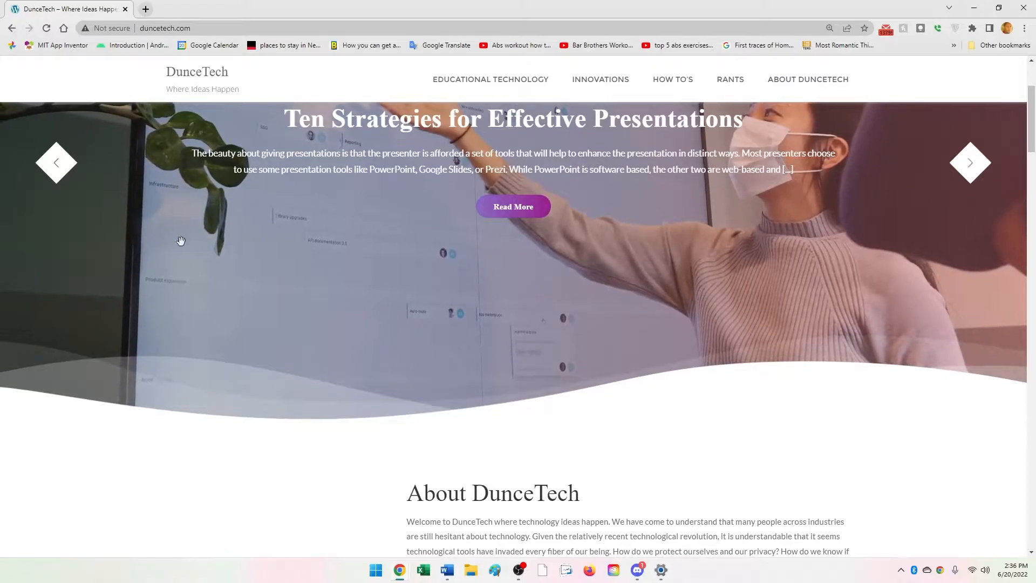
{"action": "scroll", "coordinate": [520, 470], "scroll_direction": "down", "scroll_amount": 2}
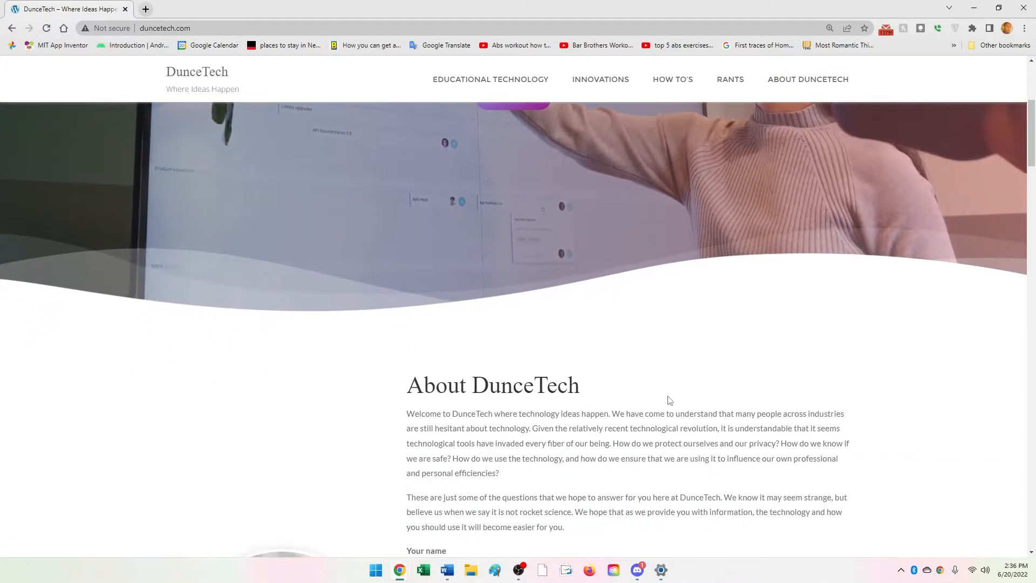
{"action": "scroll", "coordinate": [556, 432], "scroll_direction": "down", "scroll_amount": 12}
{"action": "scroll", "coordinate": [559, 427], "scroll_direction": "down", "scroll_amount": 4}
{"action": "scroll", "coordinate": [557, 428], "scroll_direction": "up", "scroll_amount": 18}
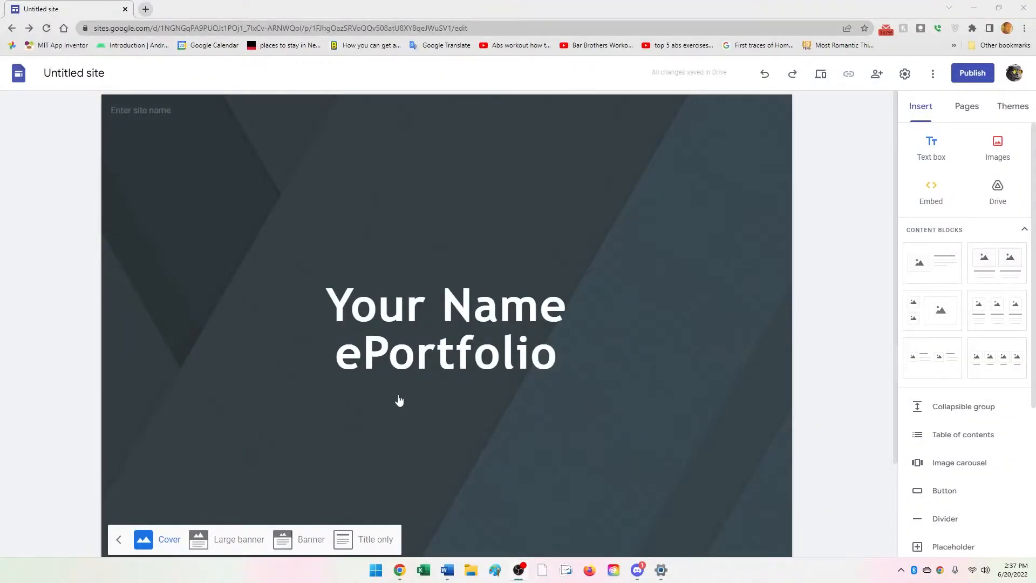
Back in the Google Sites editor, try the Large banner and Banner header types, and set the header back to Cover
{"action": "left_click", "coordinate": [226, 550]}
{"action": "left_click", "coordinate": [300, 353]}
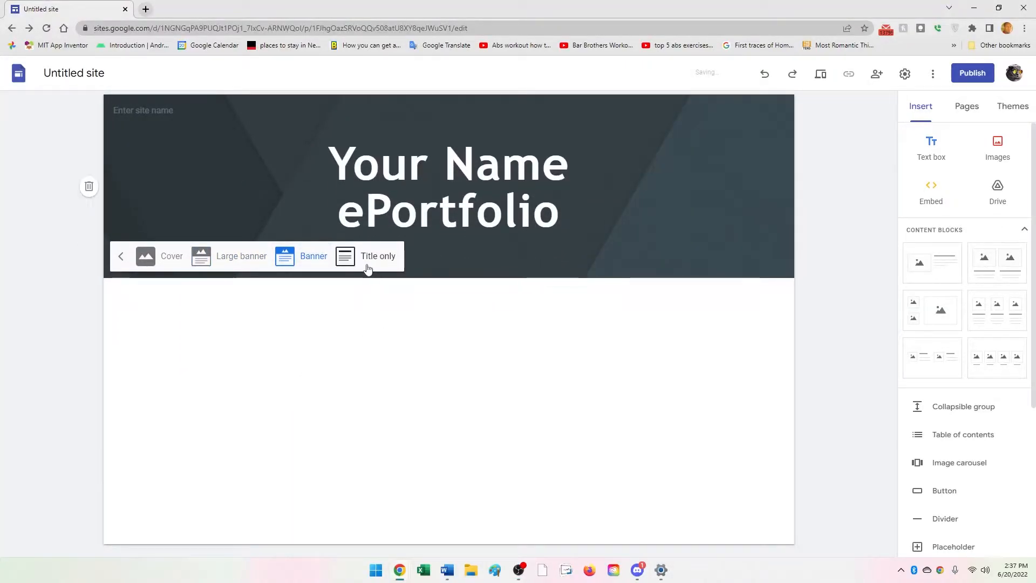
{"action": "left_click", "coordinate": [237, 253]}
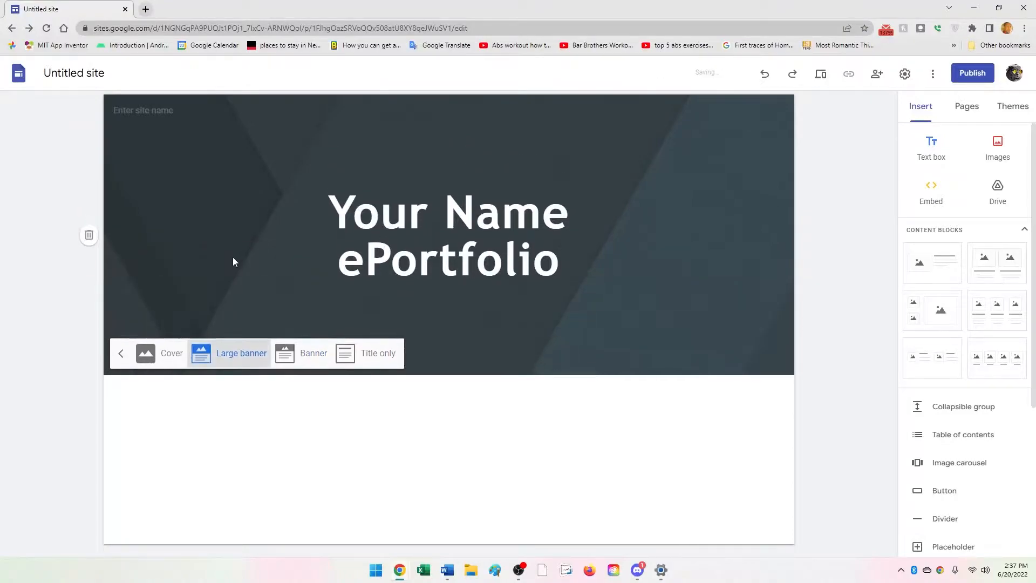
{"action": "left_click", "coordinate": [179, 352]}
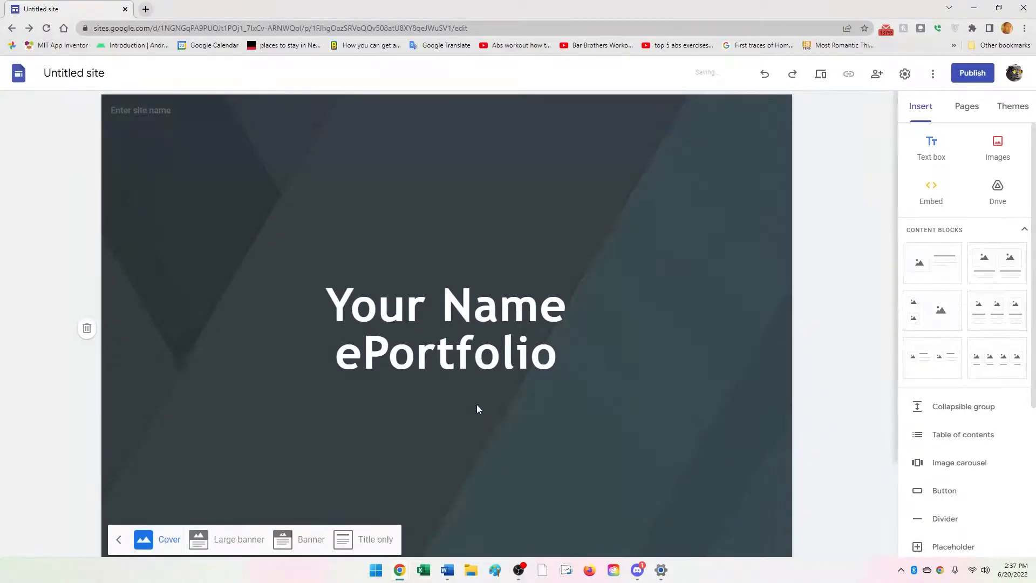
Enter MyPortfolio as the site name in the page header
{"action": "left_click", "coordinate": [148, 98]}
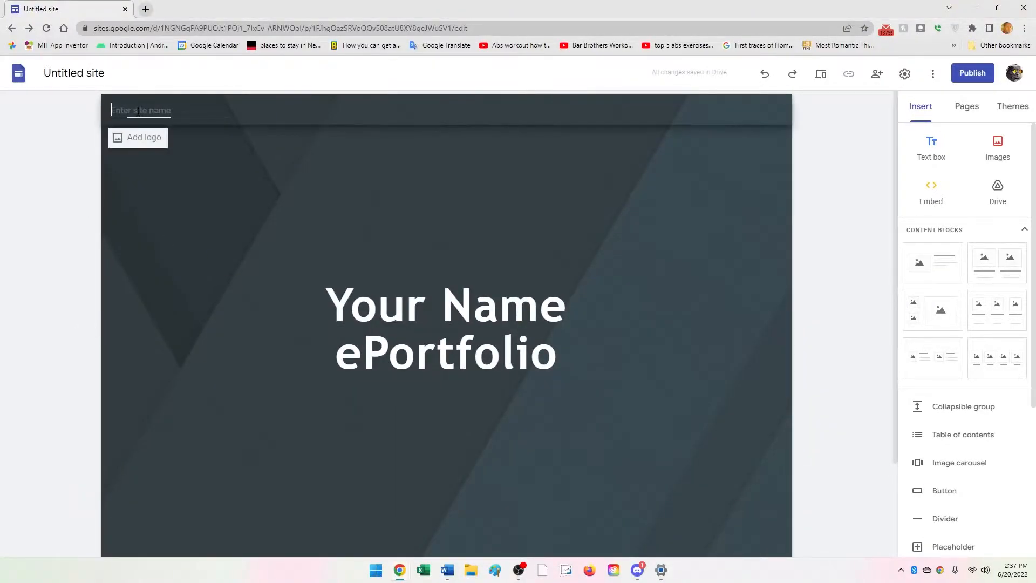
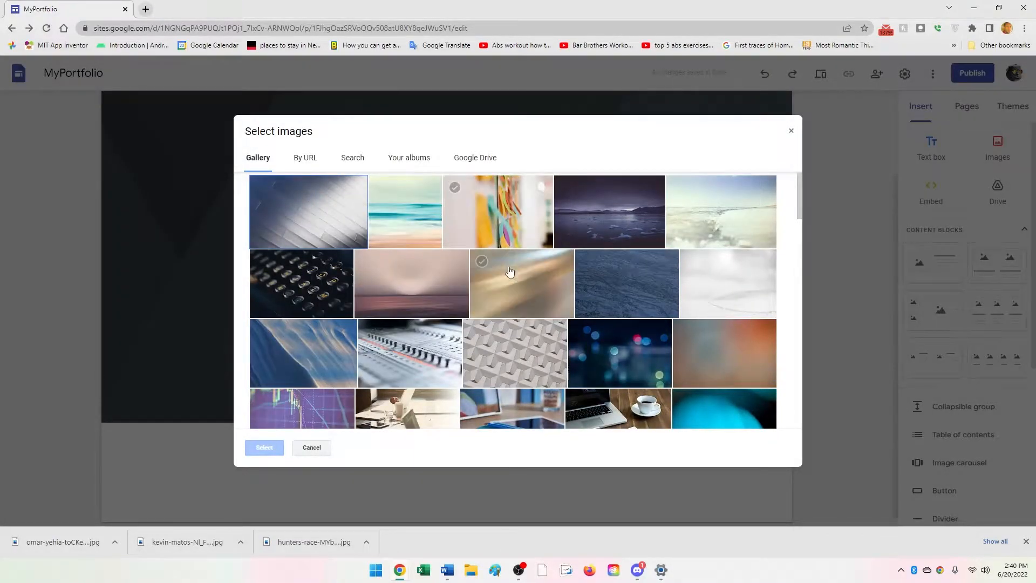
Browse the image gallery and set the header image to the dark purple seascape with floating ice
{"action": "scroll", "coordinate": [510, 278], "scroll_direction": "down", "scroll_amount": 10}
{"action": "scroll", "coordinate": [529, 289], "scroll_direction": "down", "scroll_amount": 10}
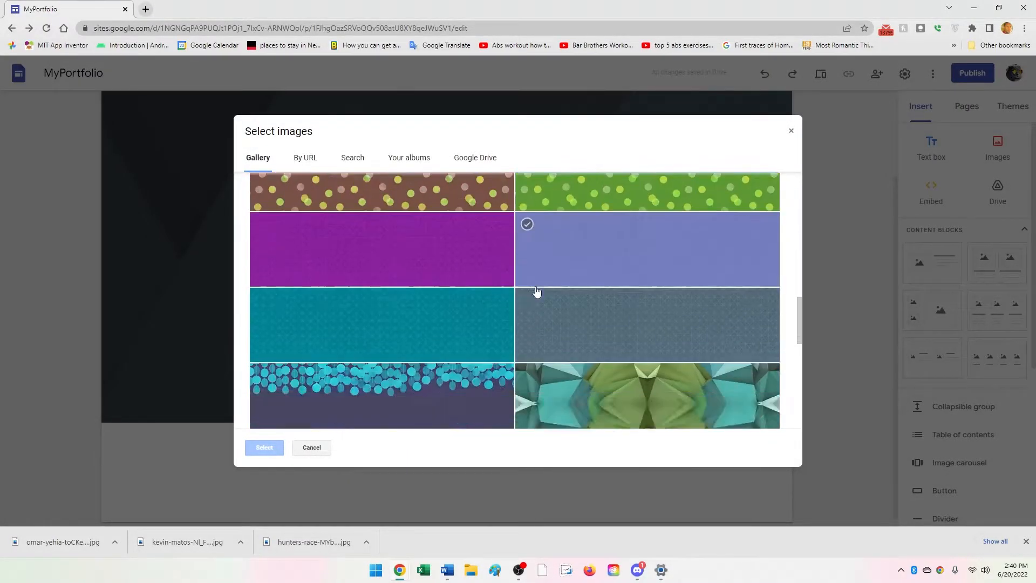
{"action": "scroll", "coordinate": [599, 308], "scroll_direction": "up", "scroll_amount": 6}
{"action": "scroll", "coordinate": [592, 302], "scroll_direction": "up", "scroll_amount": 15}
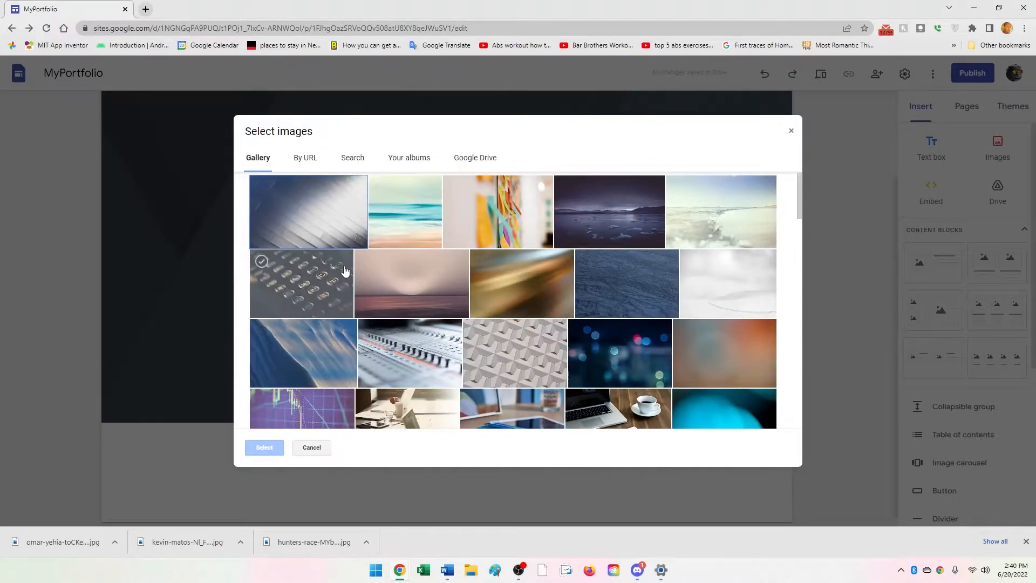
{"action": "left_click", "coordinate": [593, 205]}
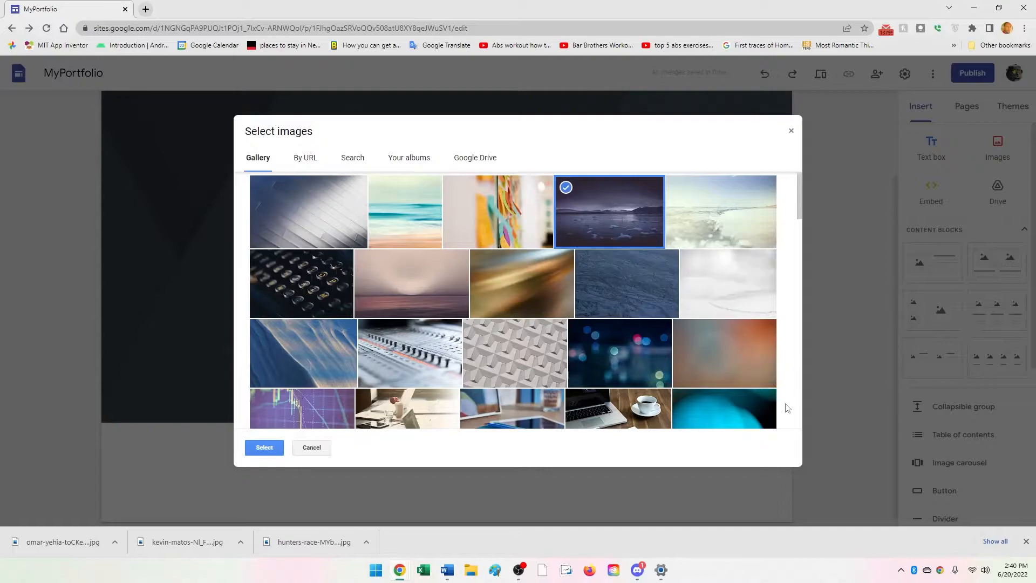
{"action": "left_click", "coordinate": [265, 447]}
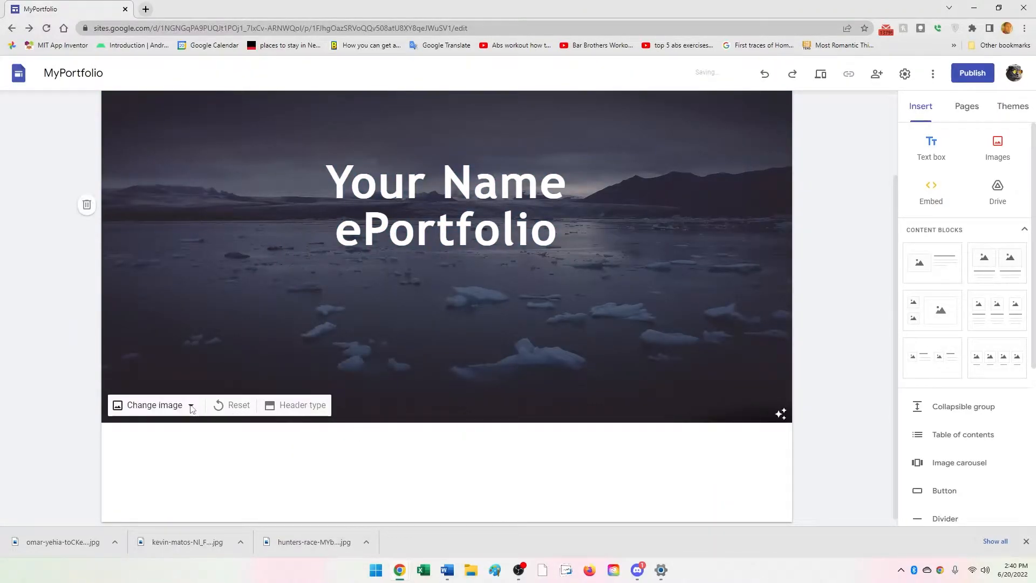
Change the header image to the grey diagonal metal panels picture from the gallery
{"action": "left_click", "coordinate": [191, 406]}
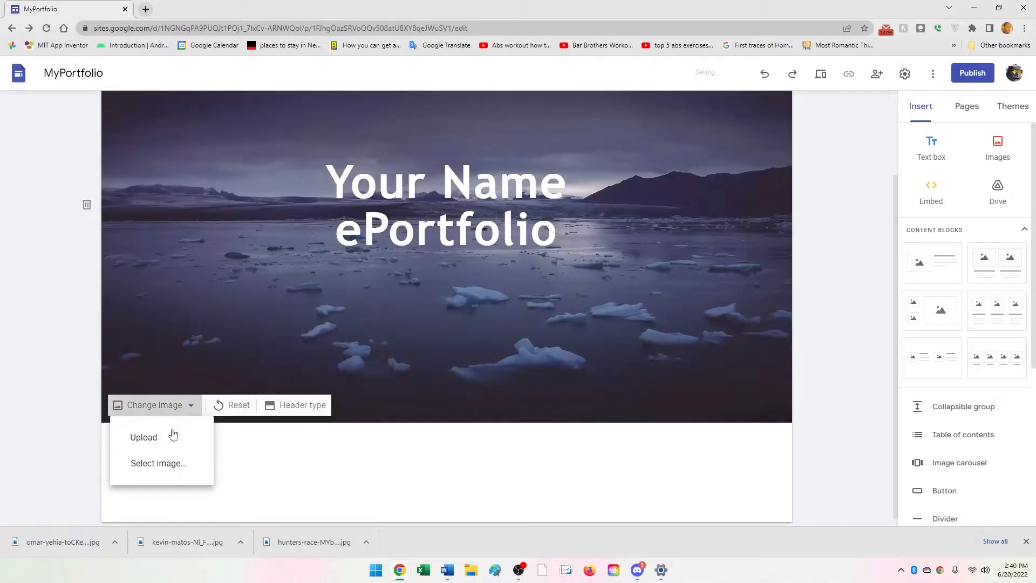
{"action": "left_click", "coordinate": [162, 463]}
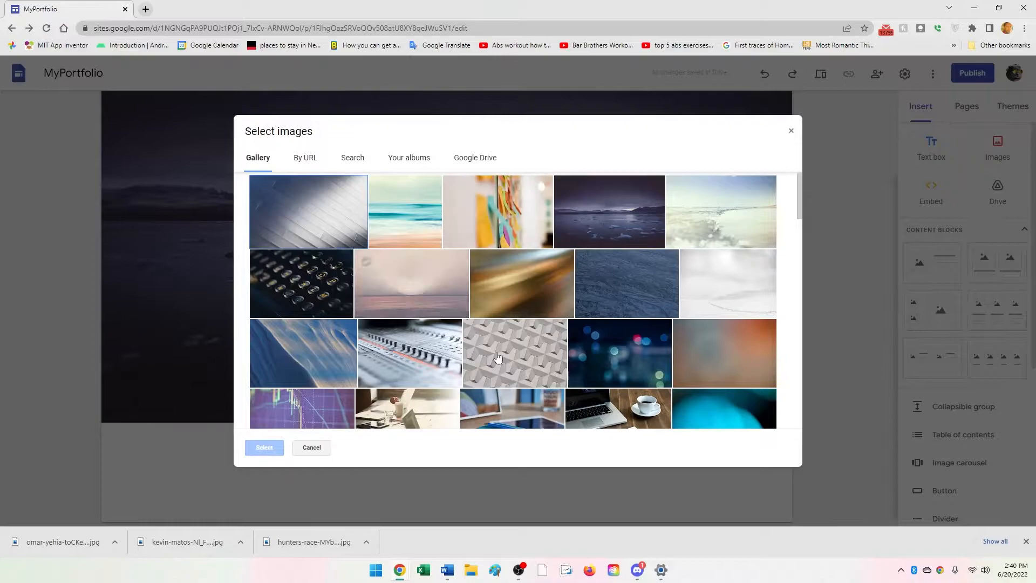
{"action": "scroll", "coordinate": [585, 233], "scroll_direction": "down", "scroll_amount": 8}
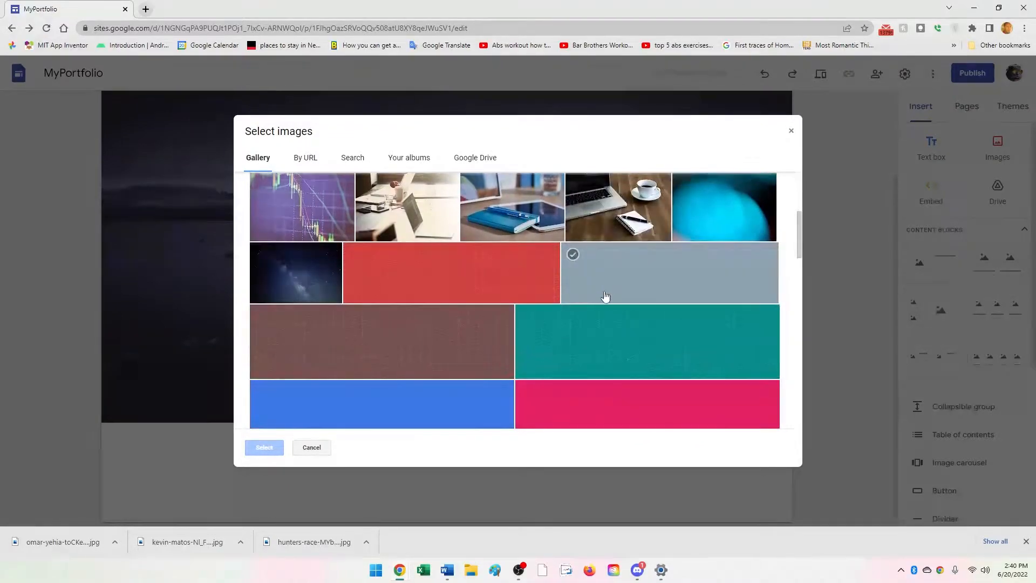
{"action": "scroll", "coordinate": [599, 292], "scroll_direction": "down", "scroll_amount": 10}
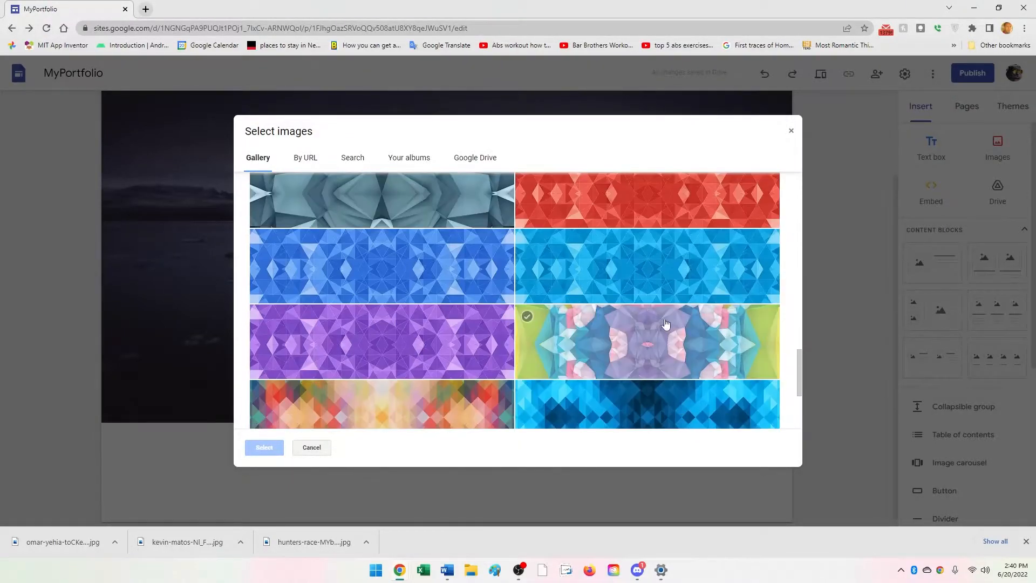
{"action": "scroll", "coordinate": [682, 339], "scroll_direction": "up", "scroll_amount": 20}
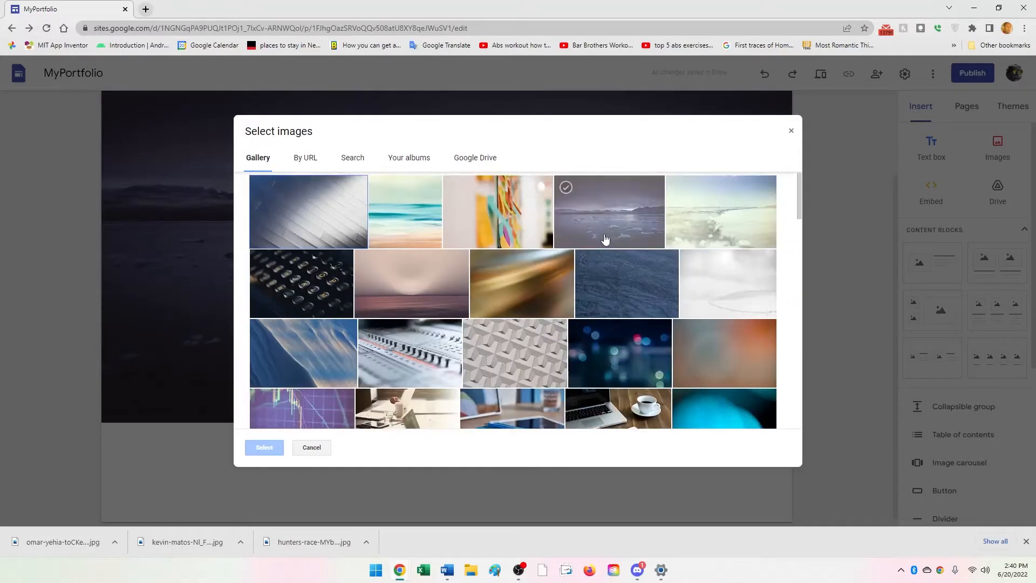
{"action": "left_click", "coordinate": [332, 216]}
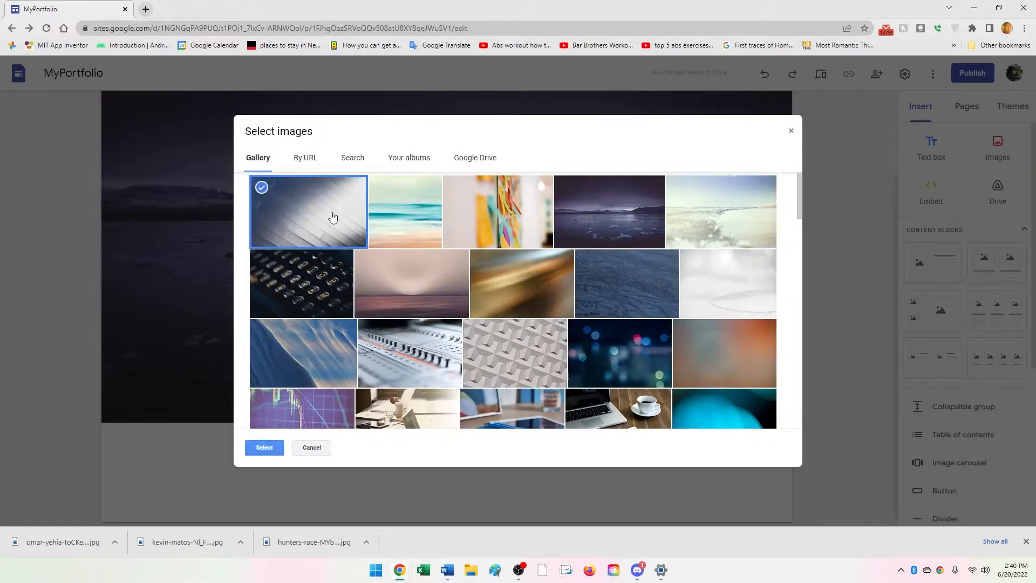
{"action": "left_click", "coordinate": [265, 447]}
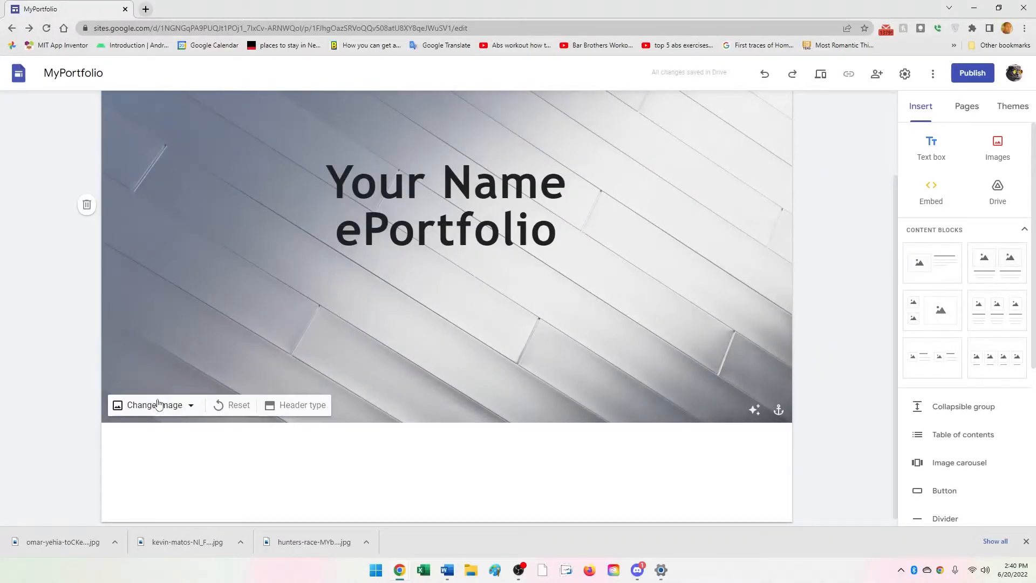
Upload the photo looking up at skyscrapers from the Downloads web folder as the header image
{"action": "left_click", "coordinate": [171, 409]}
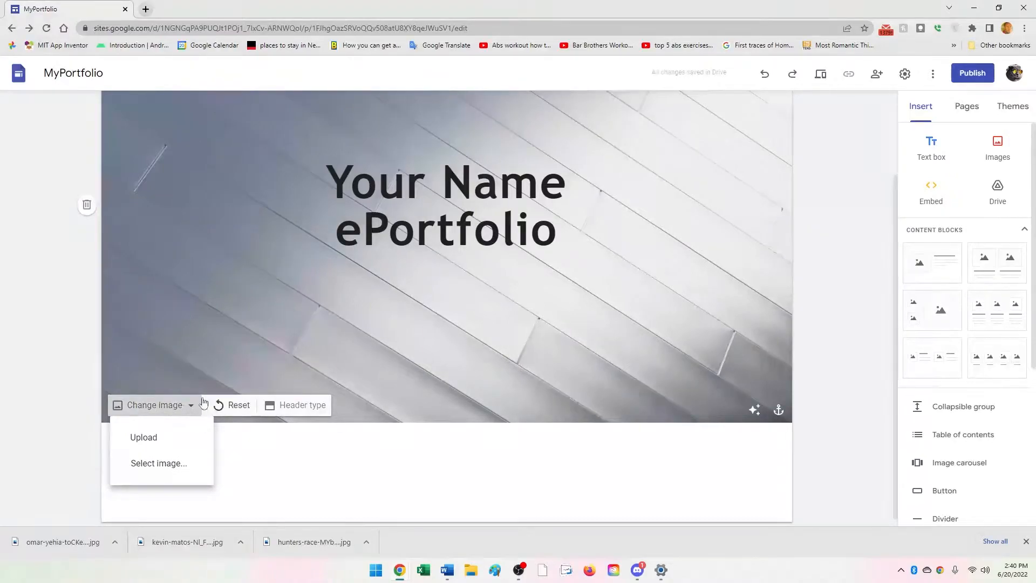
{"action": "left_click", "coordinate": [163, 448]}
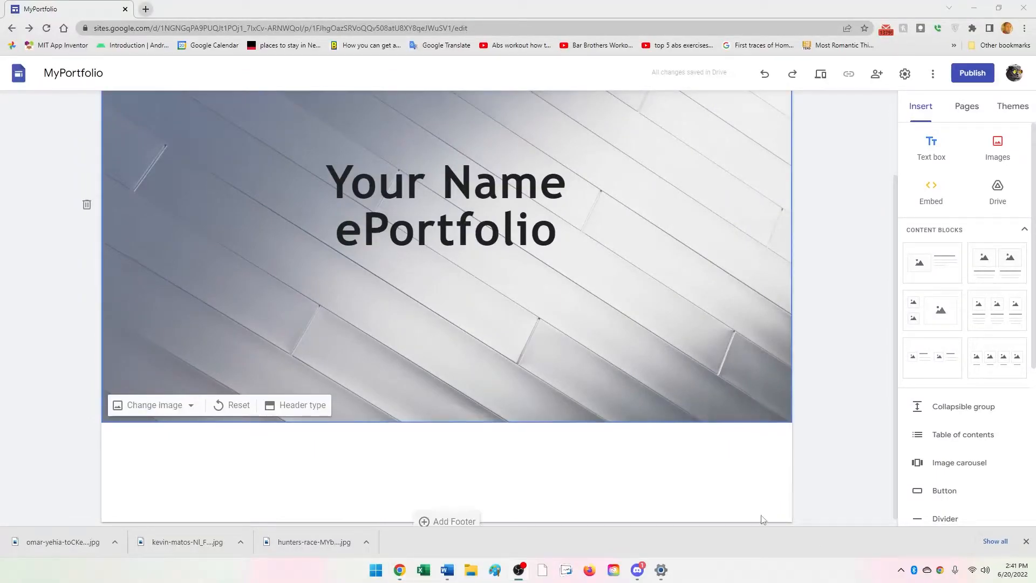
{"action": "left_click", "coordinate": [192, 407]}
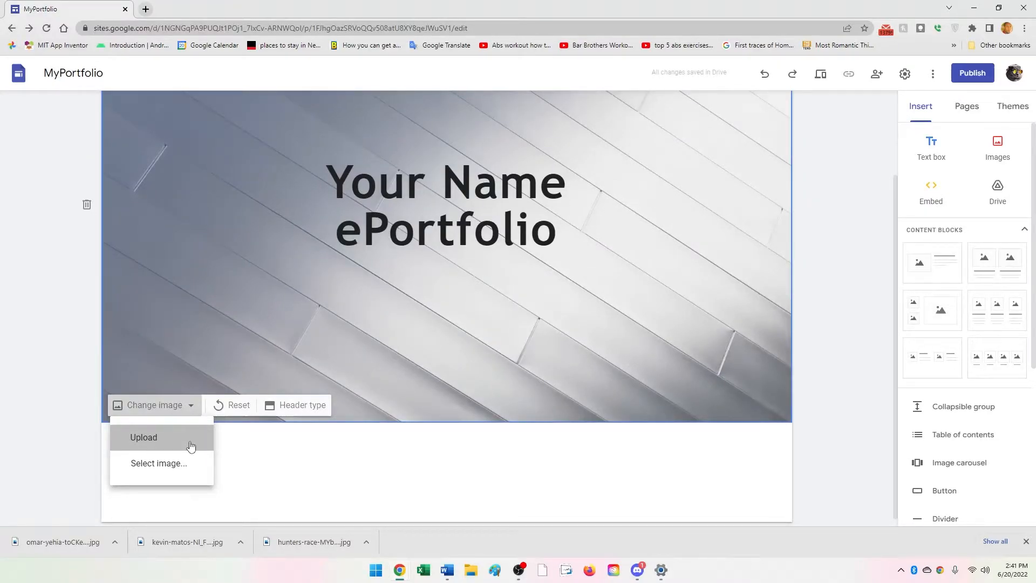
{"action": "left_click", "coordinate": [191, 446]}
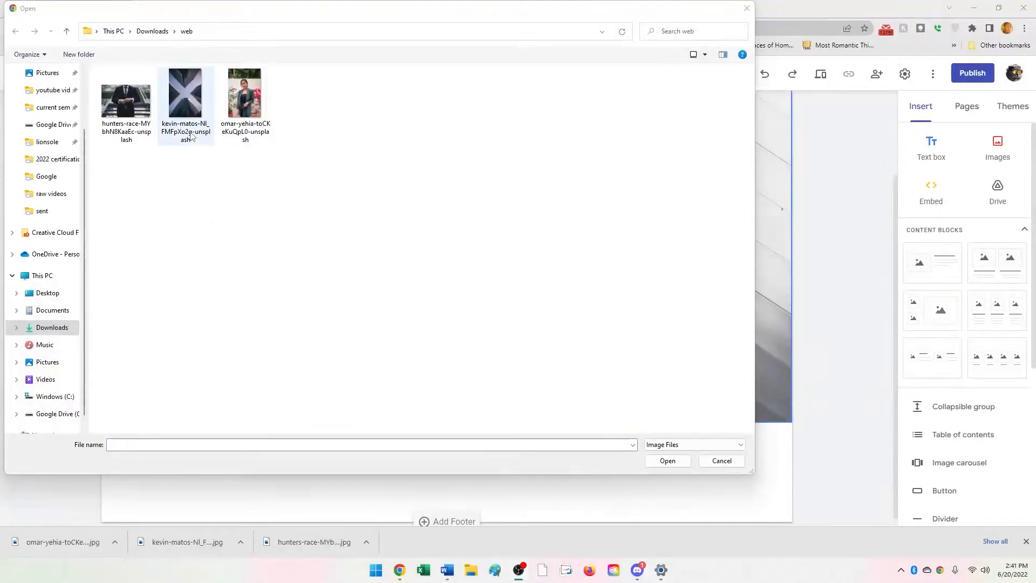
{"action": "left_click", "coordinate": [188, 99]}
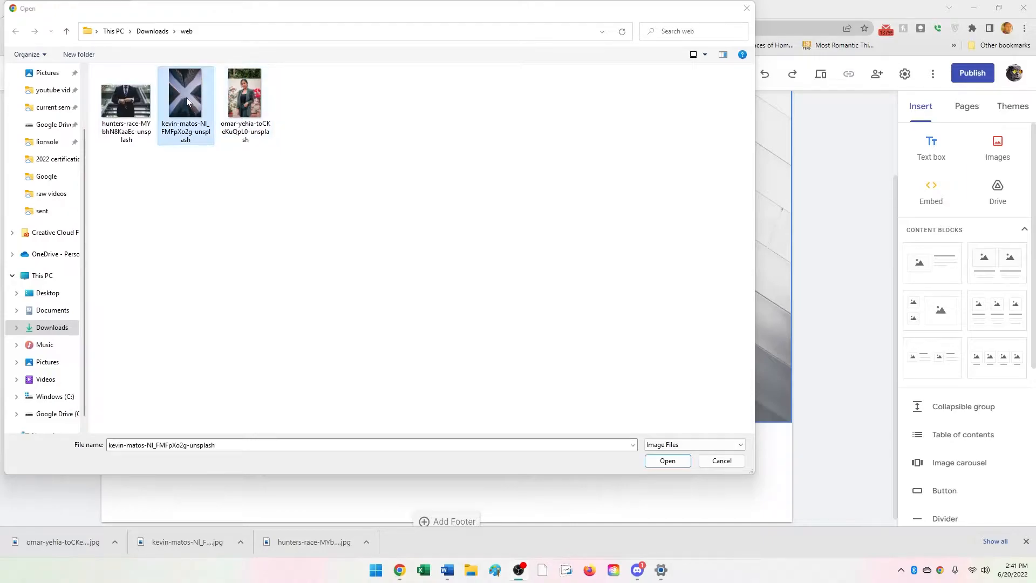
{"action": "left_click", "coordinate": [674, 460]}
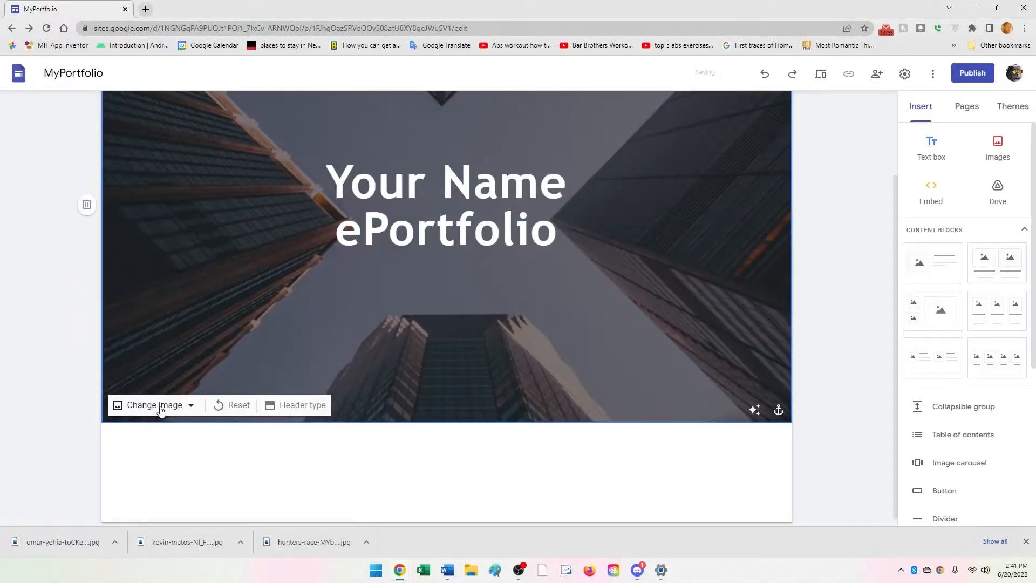
Replace the header image by uploading the photo of the woman in a blazer from the web folder
{"action": "left_click", "coordinate": [190, 410]}
{"action": "left_click", "coordinate": [162, 437]}
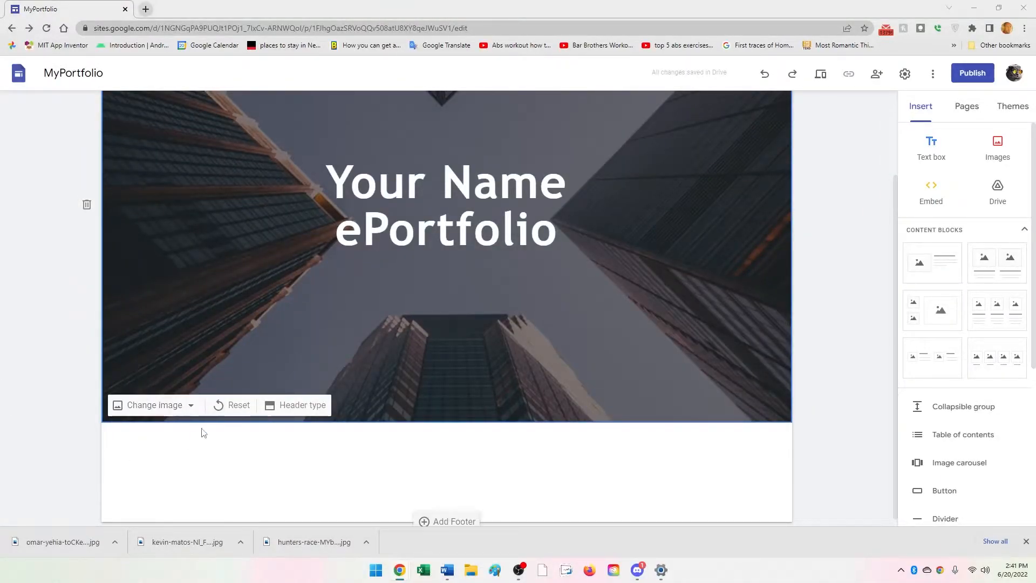
{"action": "left_click", "coordinate": [245, 95]}
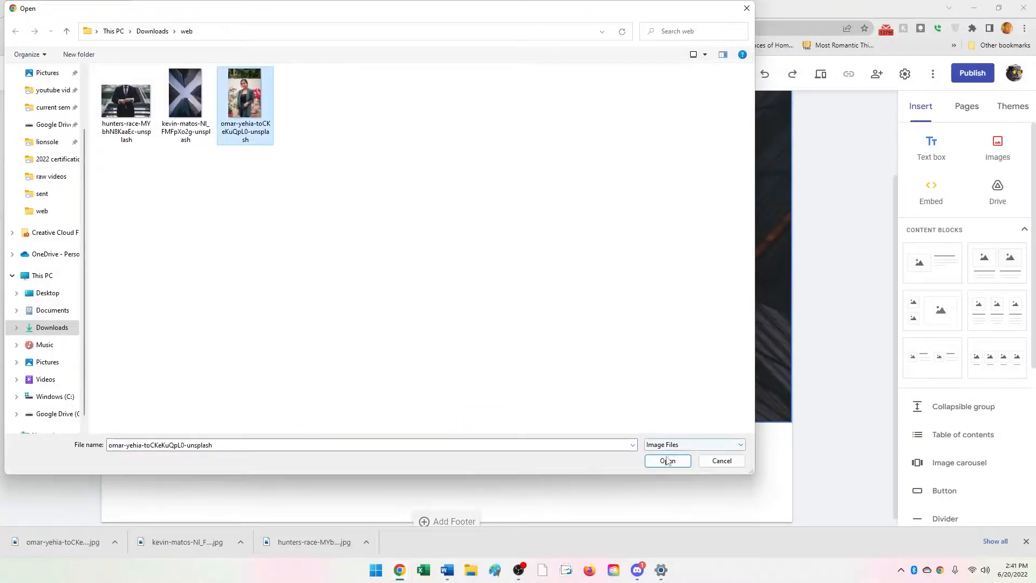
{"action": "left_click", "coordinate": [668, 461]}
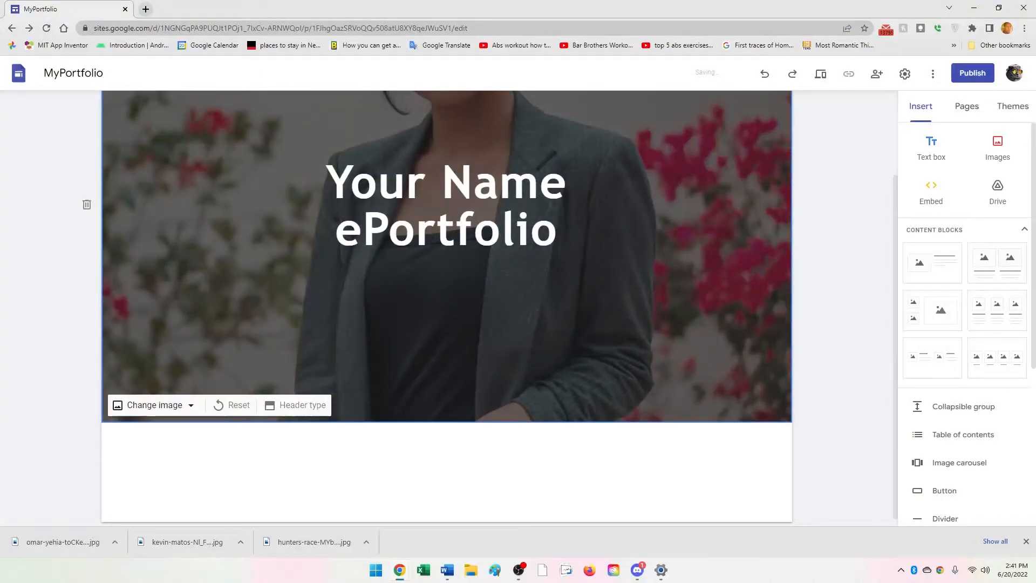
Upload the photo of the man in a dark suit and striped tie from the web folder as the header image
{"action": "left_click", "coordinate": [176, 406]}
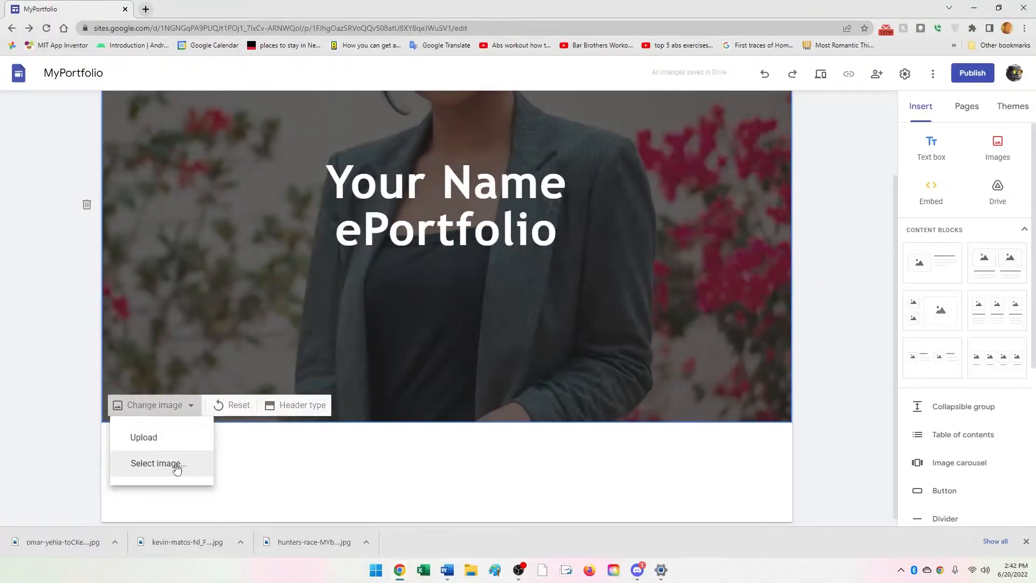
{"action": "left_click", "coordinate": [167, 439]}
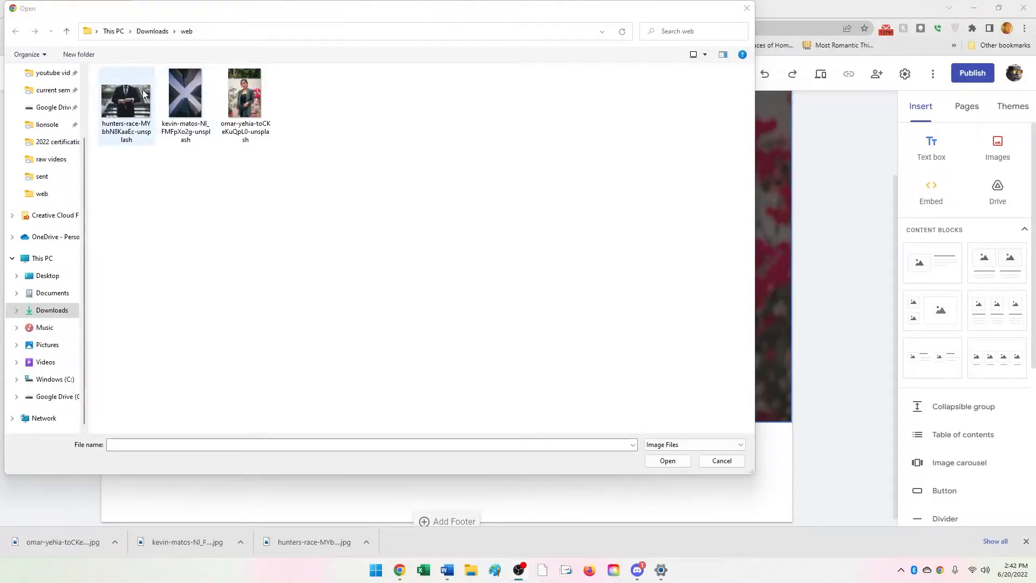
{"action": "left_click", "coordinate": [127, 105]}
{"action": "left_click", "coordinate": [667, 460]}
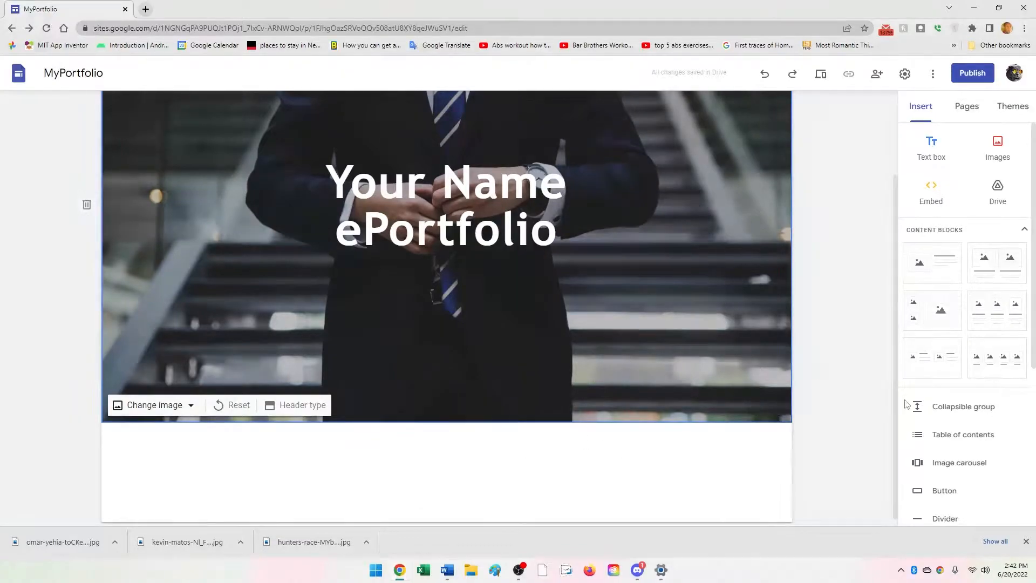
Look through the header image sources: file upload, Gallery, Google Drive, By URL and Search, without choosing another image
{"action": "left_click", "coordinate": [190, 411]}
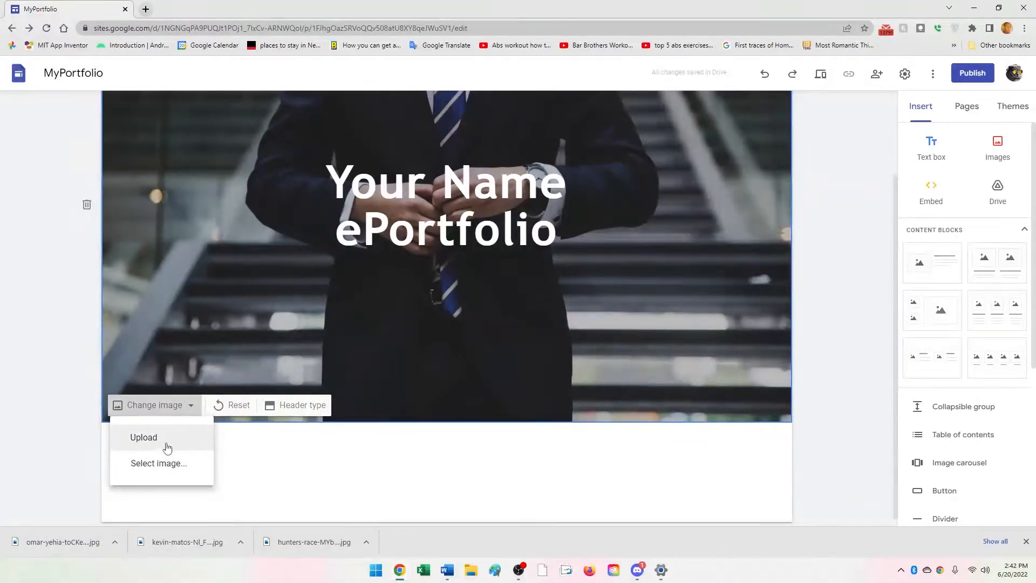
{"action": "left_click", "coordinate": [167, 440]}
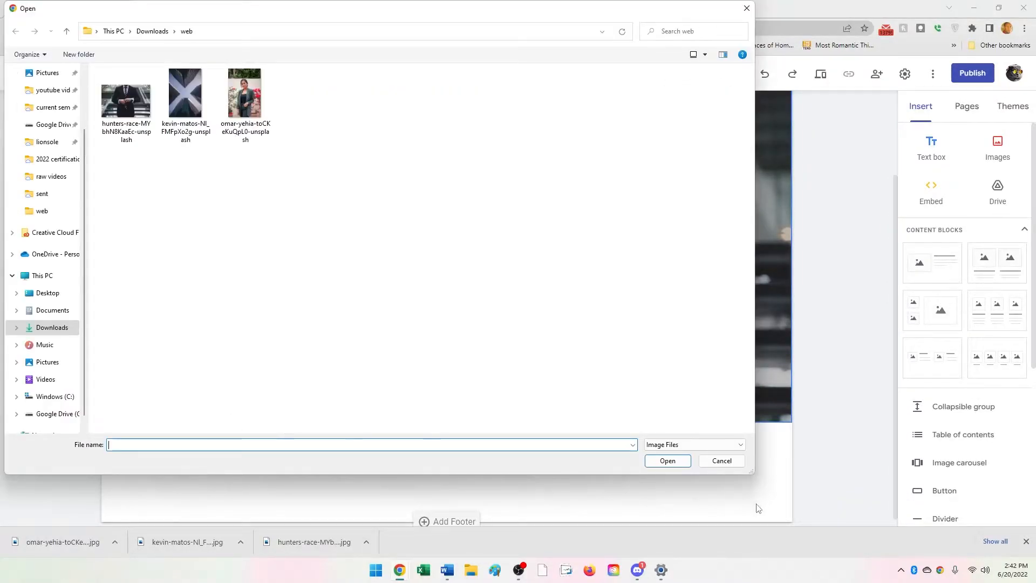
{"action": "left_click", "coordinate": [723, 462]}
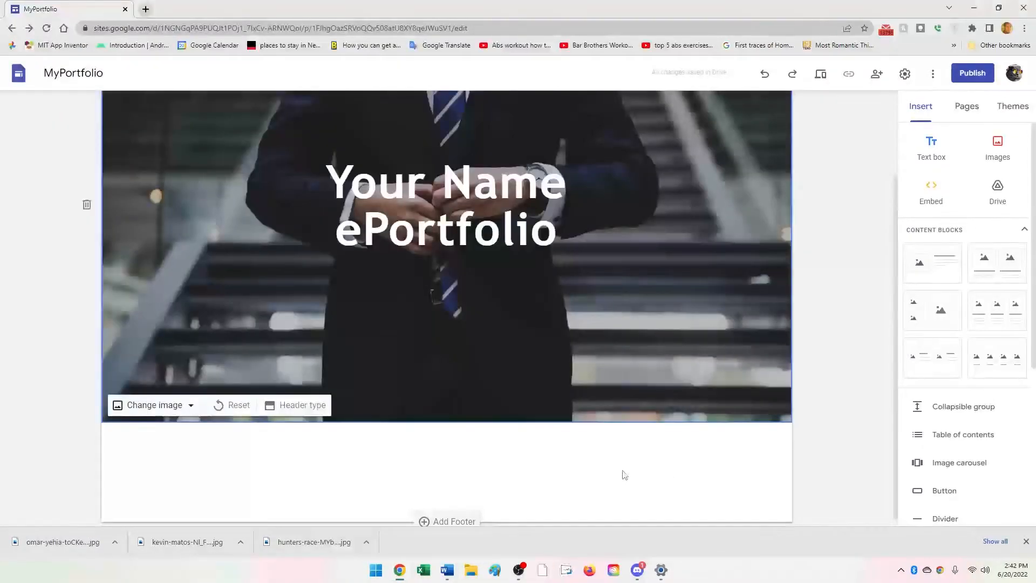
{"action": "left_click", "coordinate": [187, 411]}
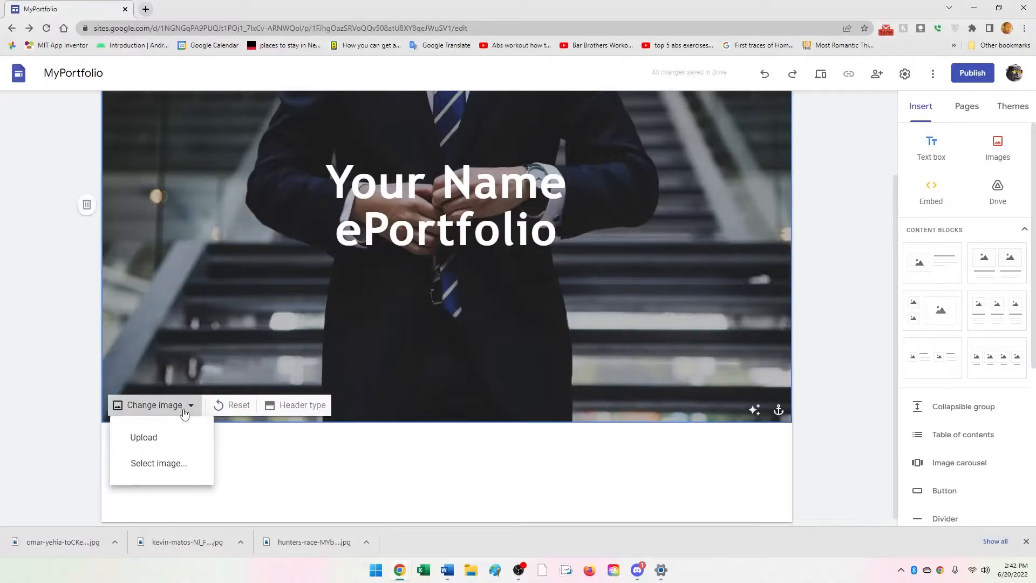
{"action": "left_click", "coordinate": [184, 460]}
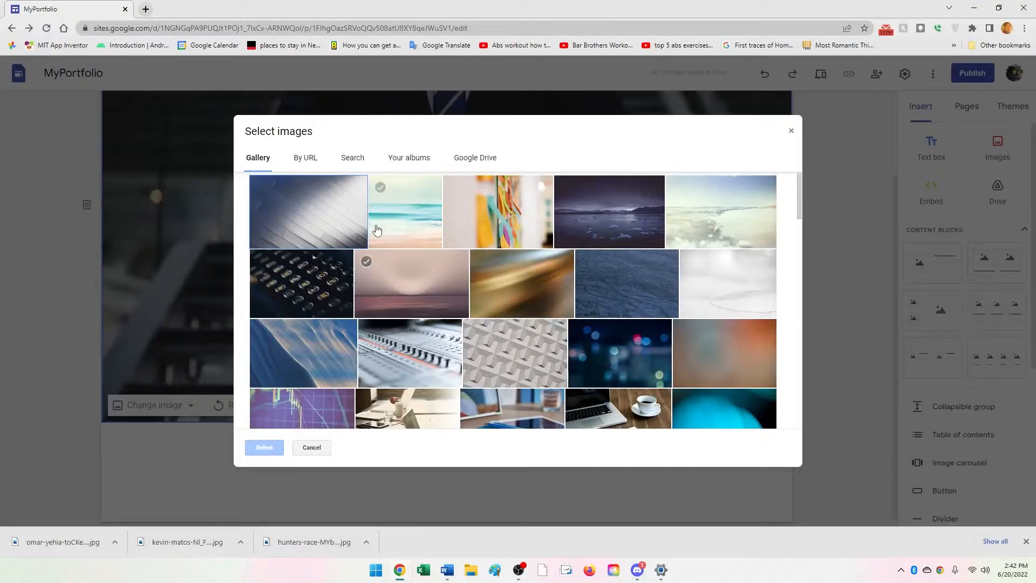
{"action": "left_click", "coordinate": [491, 158]}
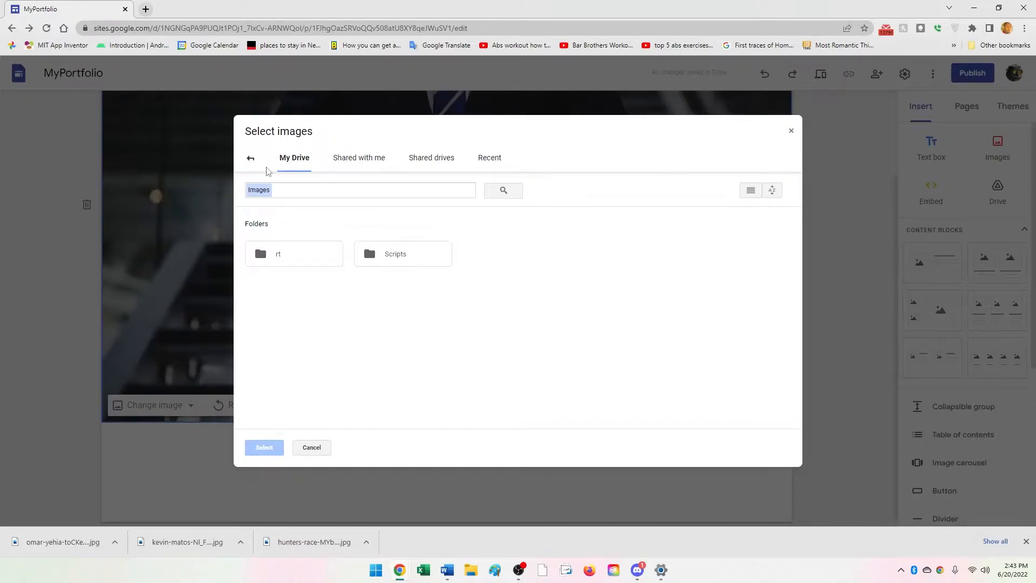
{"action": "left_click", "coordinate": [251, 158]}
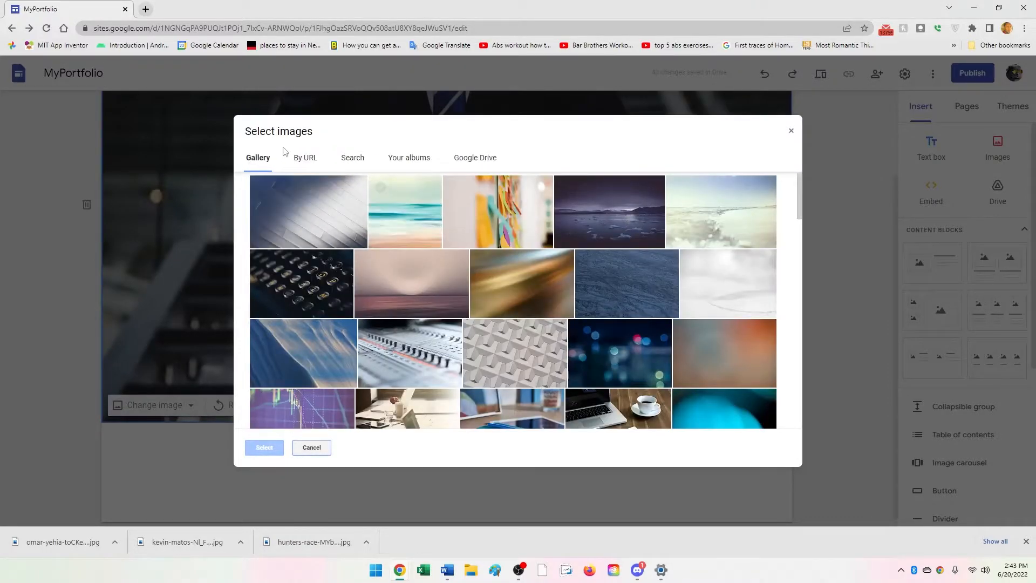
{"action": "left_click", "coordinate": [316, 162]}
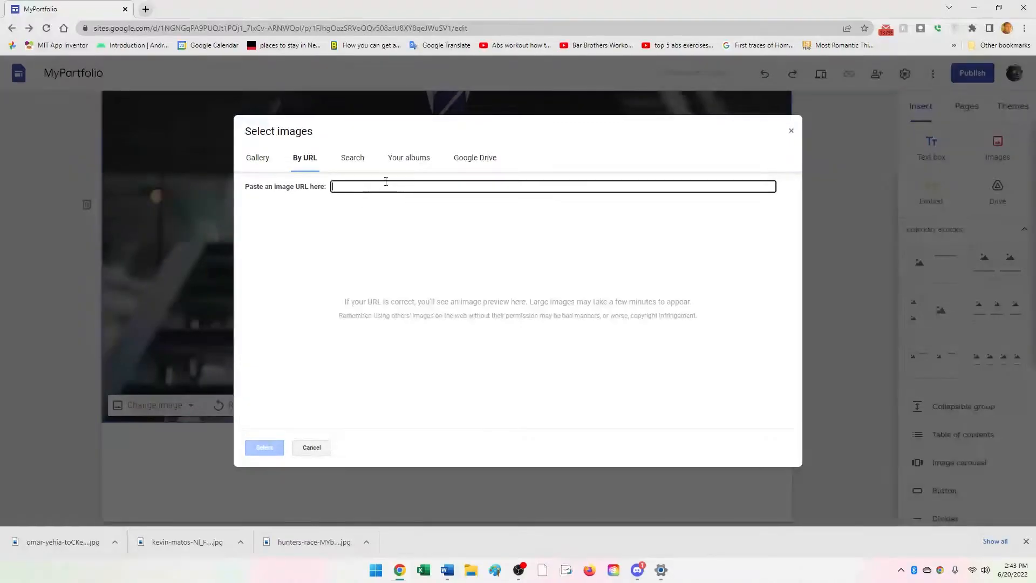
{"action": "left_click", "coordinate": [352, 160]}
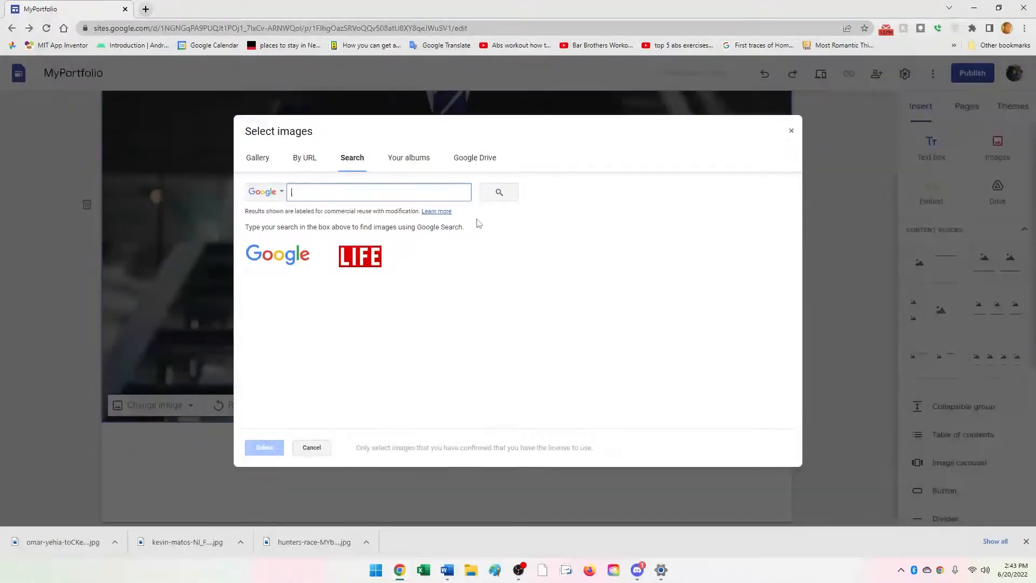
{"action": "left_click", "coordinate": [790, 132]}
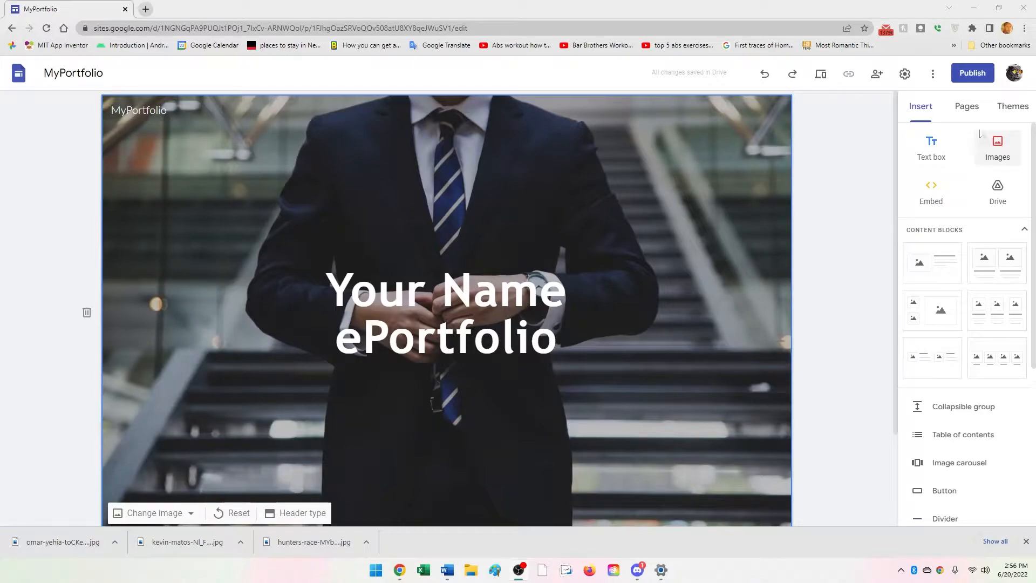
Insert five content blocks below the header: image beside text, two-column, three-column, two small images with side text, and four-column images
{"action": "scroll", "coordinate": [975, 261], "scroll_direction": "down", "scroll_amount": 5}
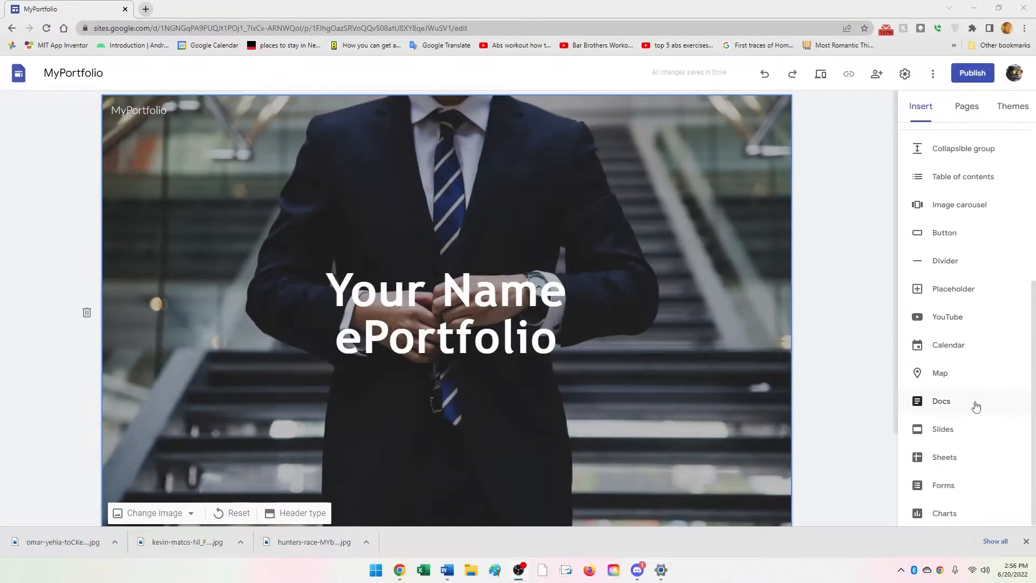
{"action": "scroll", "coordinate": [980, 403], "scroll_direction": "up", "scroll_amount": 5}
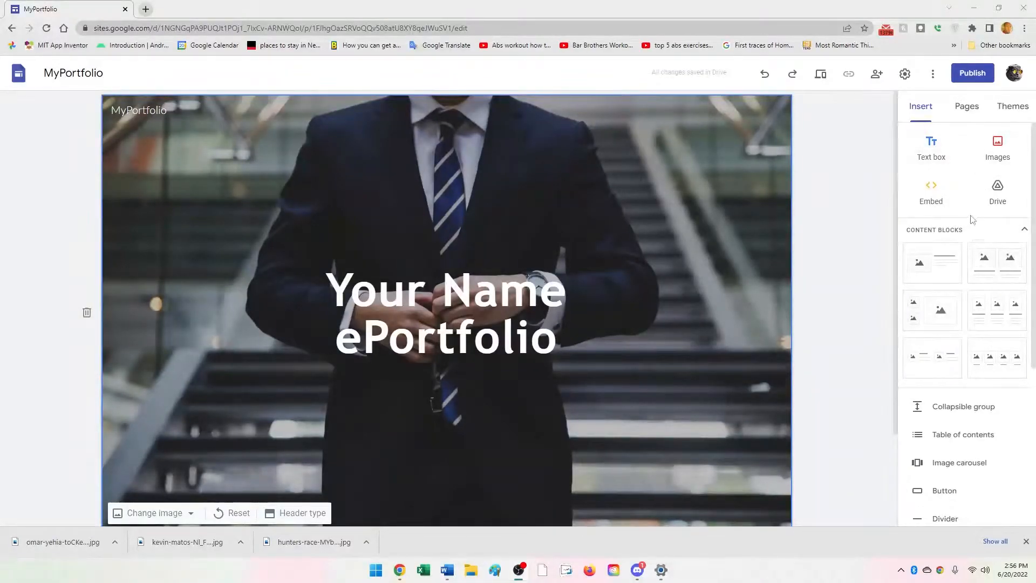
{"action": "left_click", "coordinate": [958, 274]}
{"action": "left_click", "coordinate": [1008, 270]}
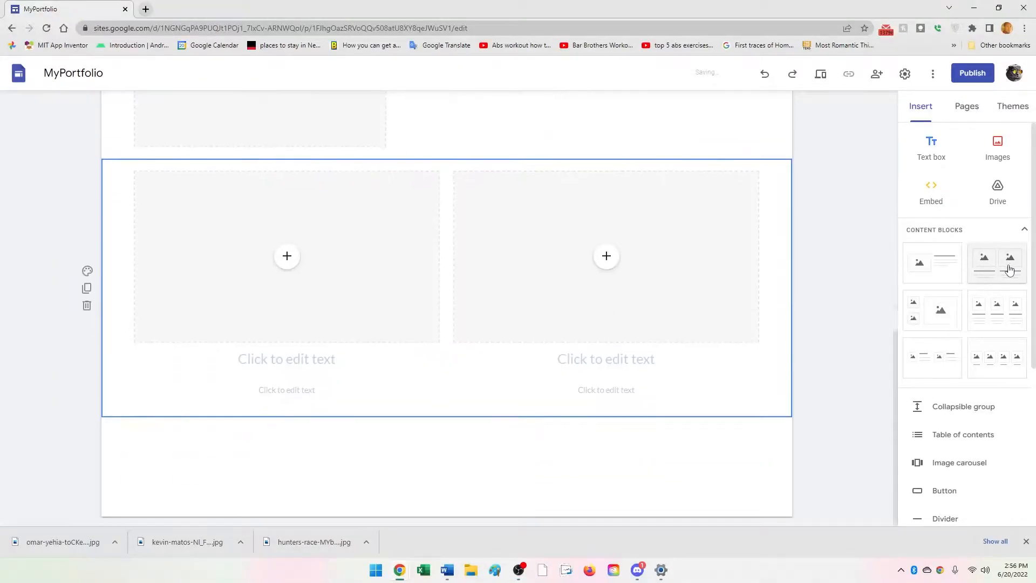
{"action": "scroll", "coordinate": [860, 326], "scroll_direction": "up", "scroll_amount": 10}
{"action": "left_click", "coordinate": [992, 320]}
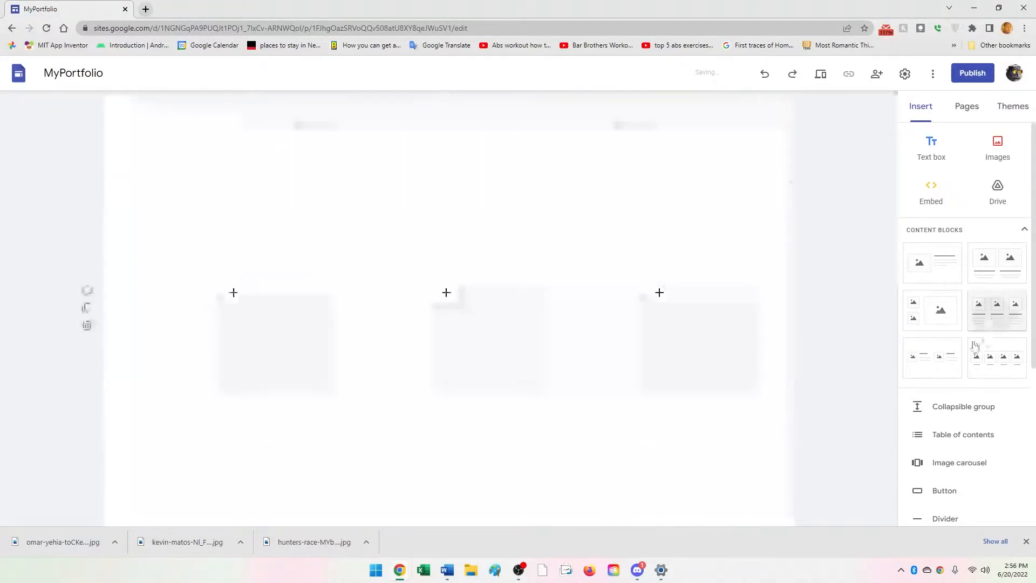
{"action": "left_click", "coordinate": [936, 355]}
{"action": "left_click", "coordinate": [1015, 348]}
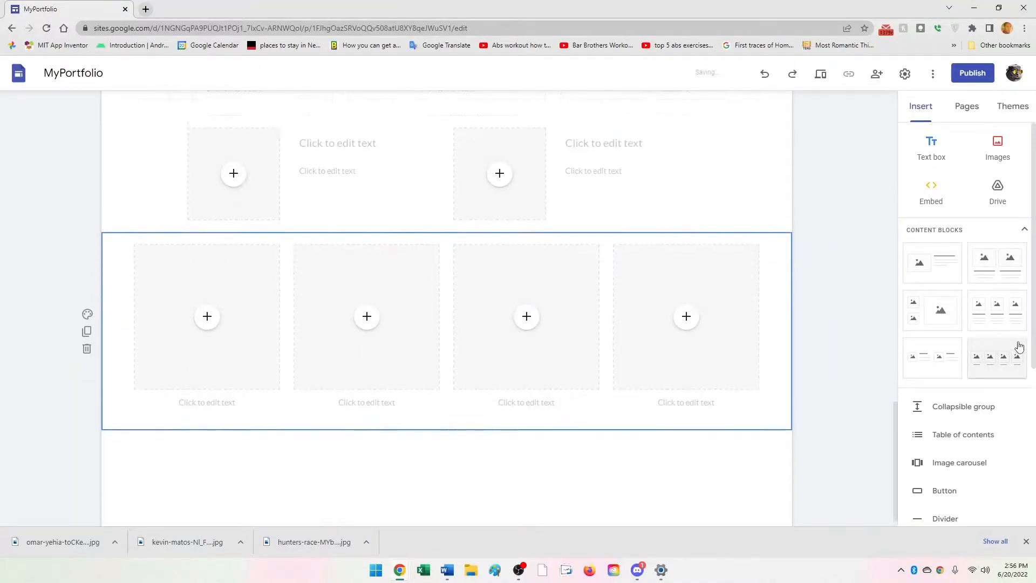
Review the inserted content block layouts on the page, examining their image and text placeholders
{"action": "scroll", "coordinate": [592, 268], "scroll_direction": "up", "scroll_amount": 10}
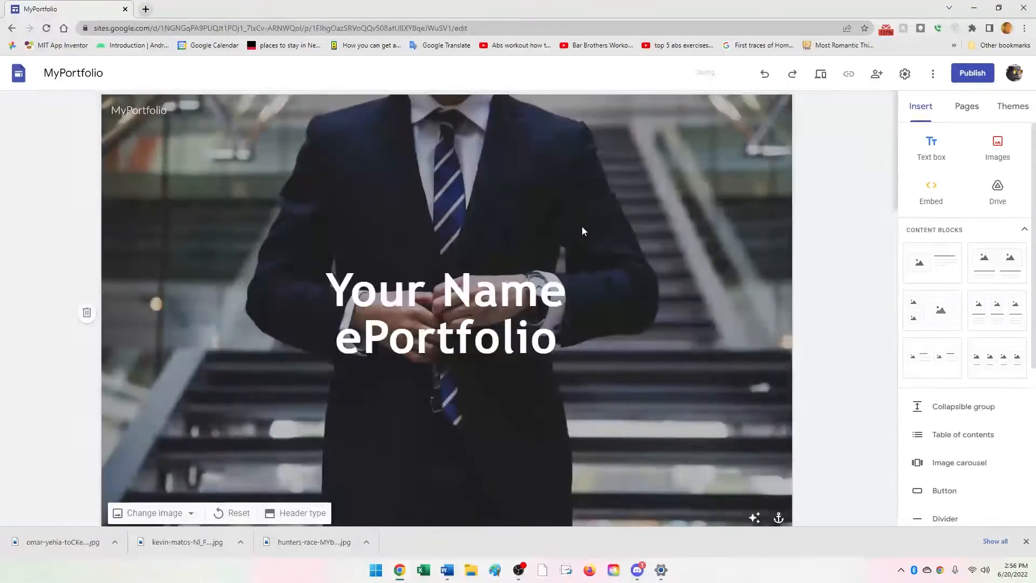
{"action": "scroll", "coordinate": [581, 226], "scroll_direction": "down", "scroll_amount": 9}
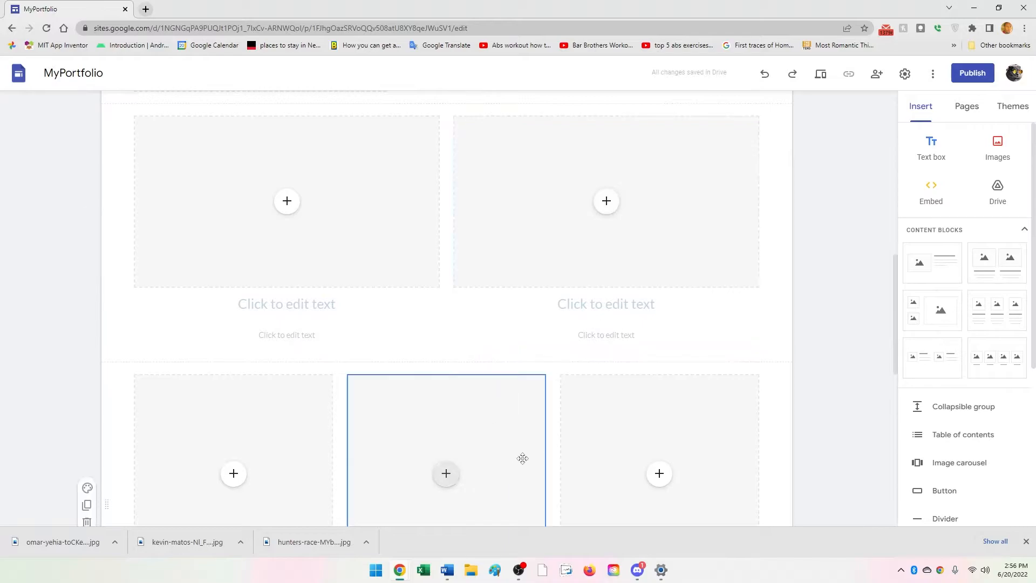
{"action": "scroll", "coordinate": [477, 347], "scroll_direction": "down", "scroll_amount": 2}
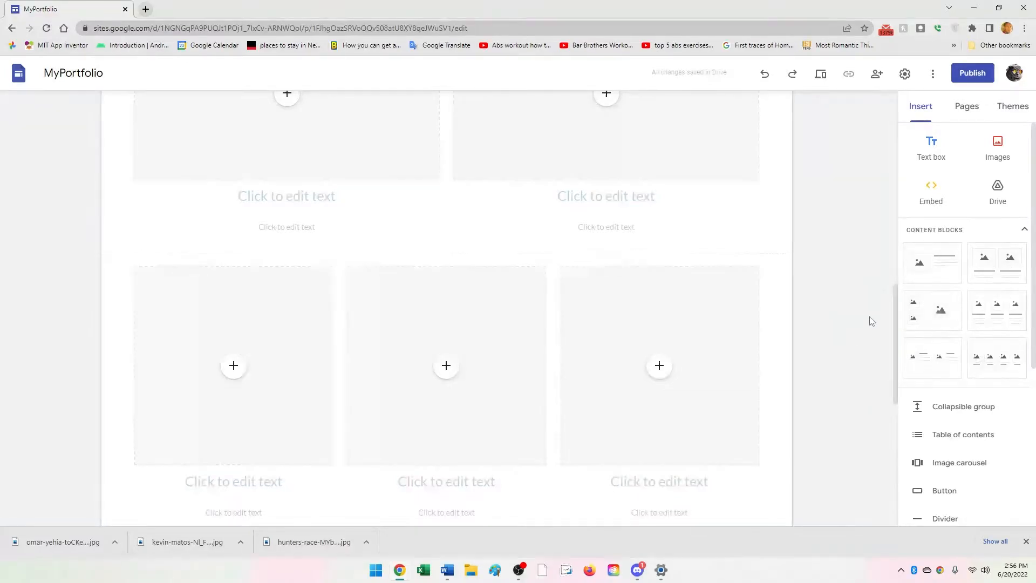
{"action": "scroll", "coordinate": [701, 314], "scroll_direction": "up", "scroll_amount": 10}
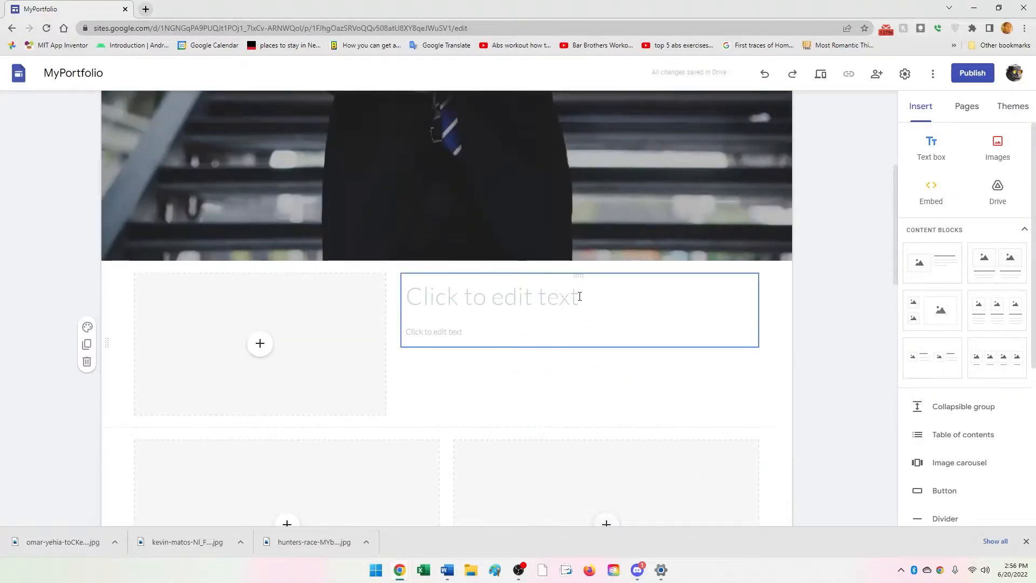
{"action": "scroll", "coordinate": [347, 409], "scroll_direction": "down", "scroll_amount": 1}
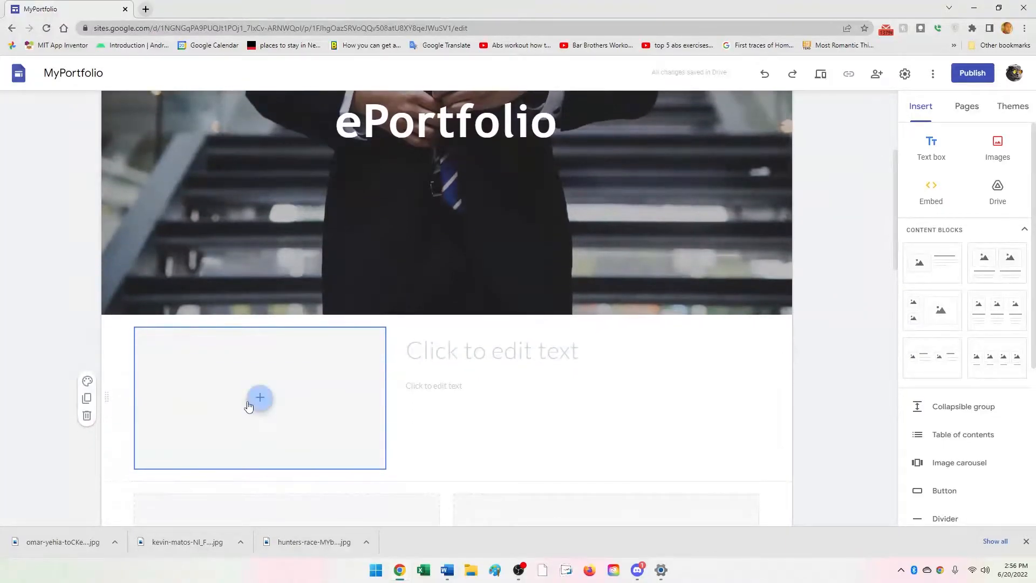
{"action": "scroll", "coordinate": [347, 408], "scroll_direction": "down", "scroll_amount": 4}
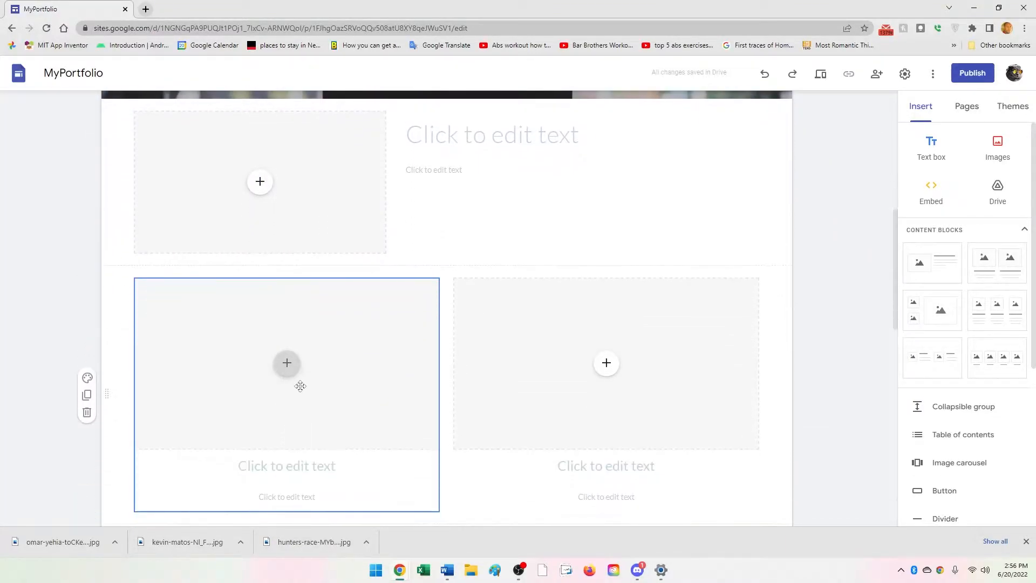
{"action": "left_click", "coordinate": [298, 375]}
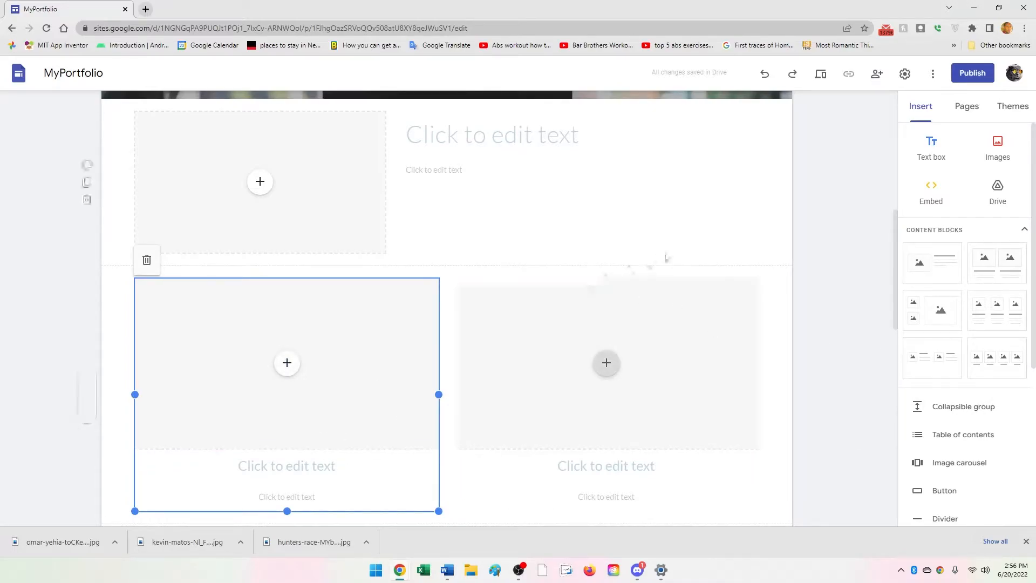
{"action": "scroll", "coordinate": [467, 377], "scroll_direction": "down", "scroll_amount": 8}
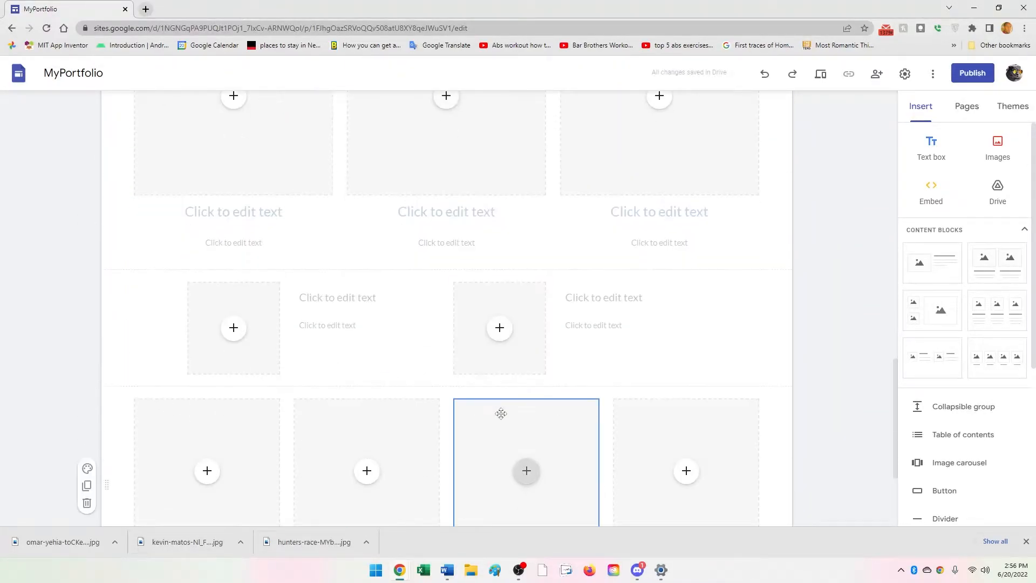
{"action": "scroll", "coordinate": [514, 414], "scroll_direction": "up", "scroll_amount": 10}
{"action": "scroll", "coordinate": [533, 393], "scroll_direction": "up", "scroll_amount": 4}
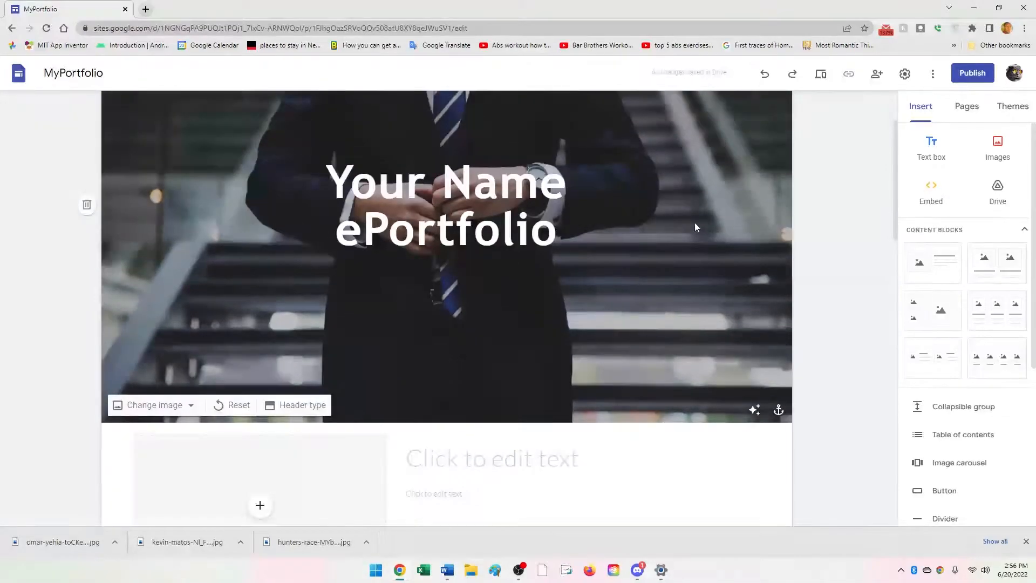
{"action": "scroll", "coordinate": [701, 215], "scroll_direction": "up", "scroll_amount": 2}
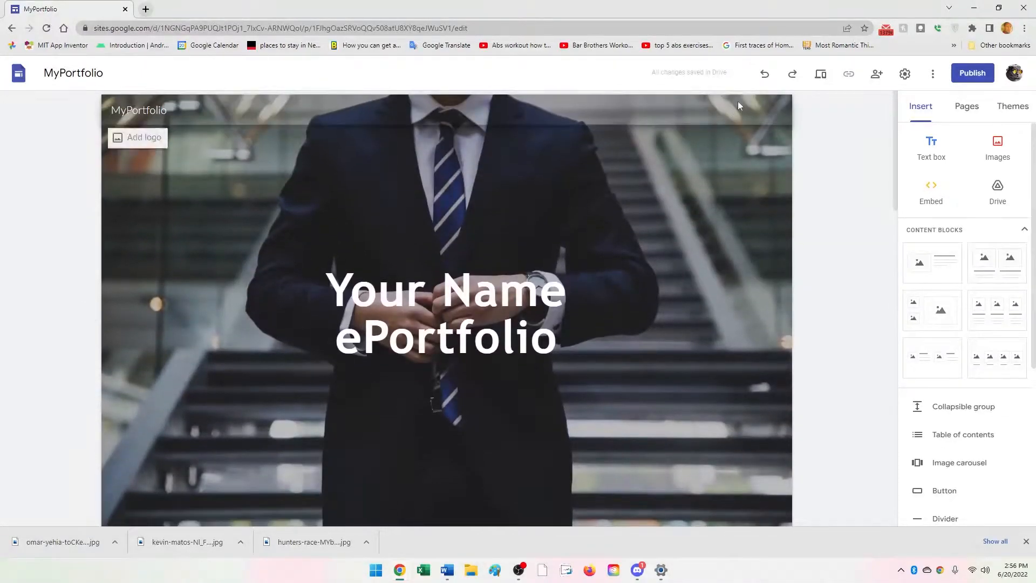
Undo the insertion of all the content blocks below the header and dismiss the browser's downloads bar
{"action": "left_click", "coordinate": [765, 74]}
{"action": "left_click", "coordinate": [765, 75]}
{"action": "left_click", "coordinate": [765, 74]}
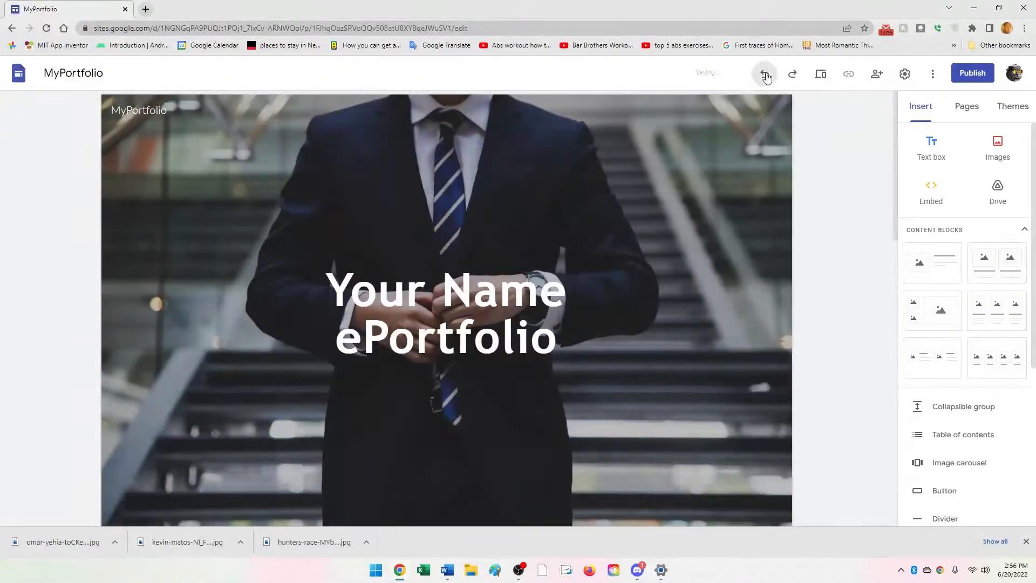
{"action": "mouse_move", "coordinate": [747, 181]}
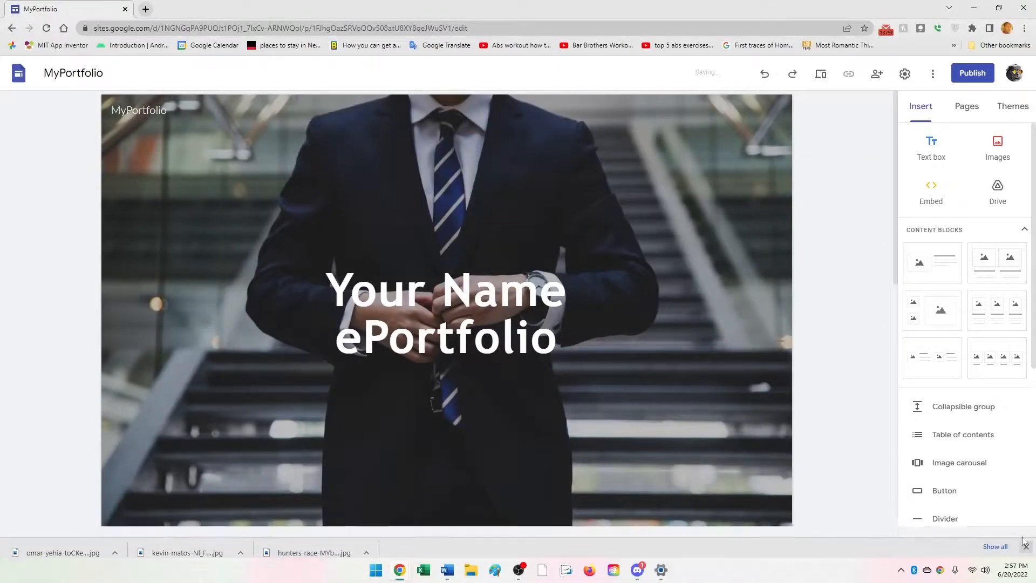
{"action": "left_click", "coordinate": [1026, 541]}
{"action": "left_click", "coordinate": [766, 74]}
{"action": "scroll", "coordinate": [728, 252], "scroll_direction": "down", "scroll_amount": 5}
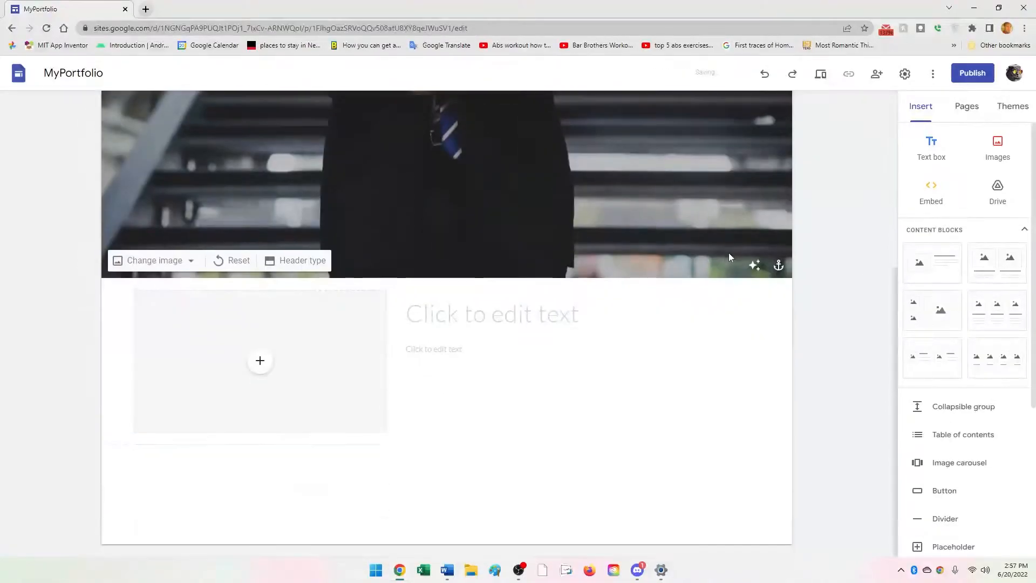
{"action": "left_click", "coordinate": [764, 74]}
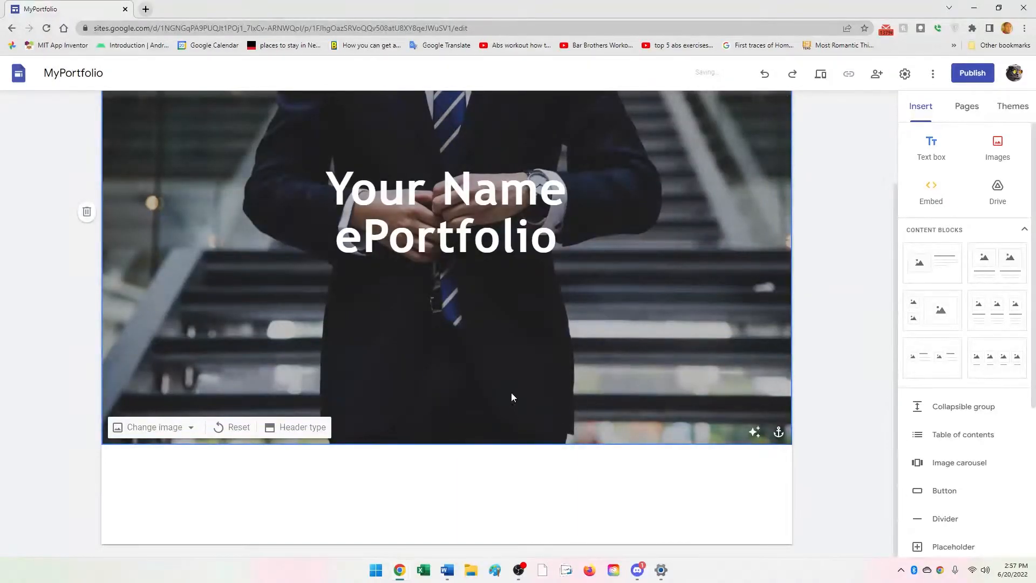
{"action": "scroll", "coordinate": [648, 259], "scroll_direction": "up", "scroll_amount": 3}
{"action": "scroll", "coordinate": [654, 259], "scroll_direction": "down", "scroll_amount": 3}
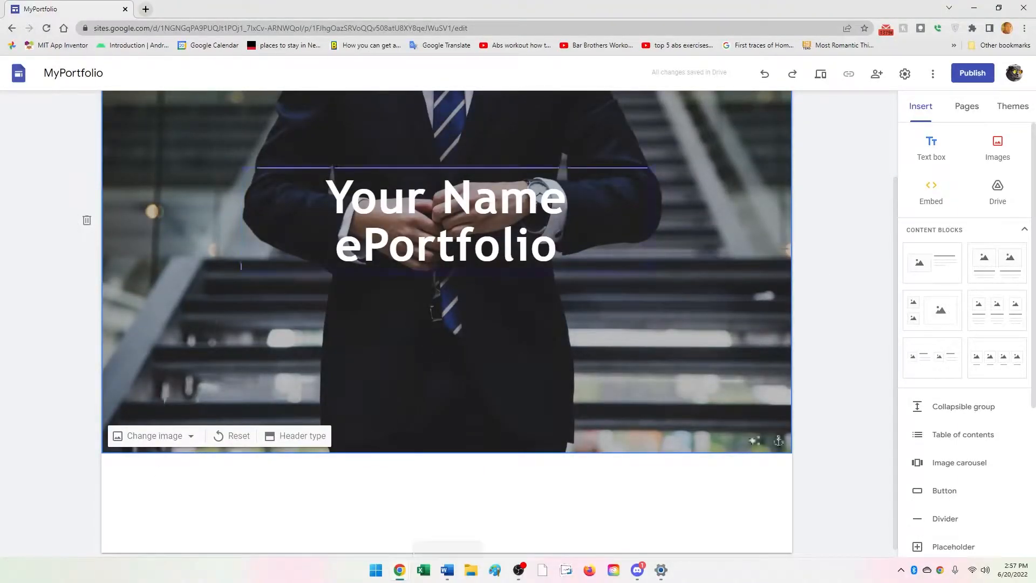
{"action": "scroll", "coordinate": [241, 266], "scroll_direction": "up", "scroll_amount": 2}
{"action": "scroll", "coordinate": [613, 294], "scroll_direction": "down", "scroll_amount": 2}
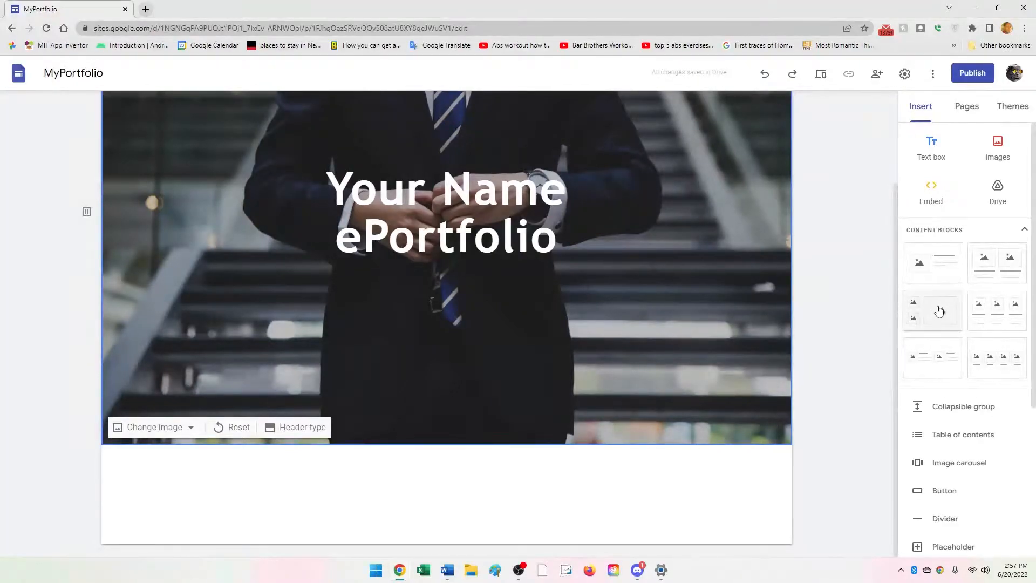
{"action": "scroll", "coordinate": [997, 340], "scroll_direction": "down", "scroll_amount": 1}
{"action": "scroll", "coordinate": [997, 340], "scroll_direction": "down", "scroll_amount": 4}
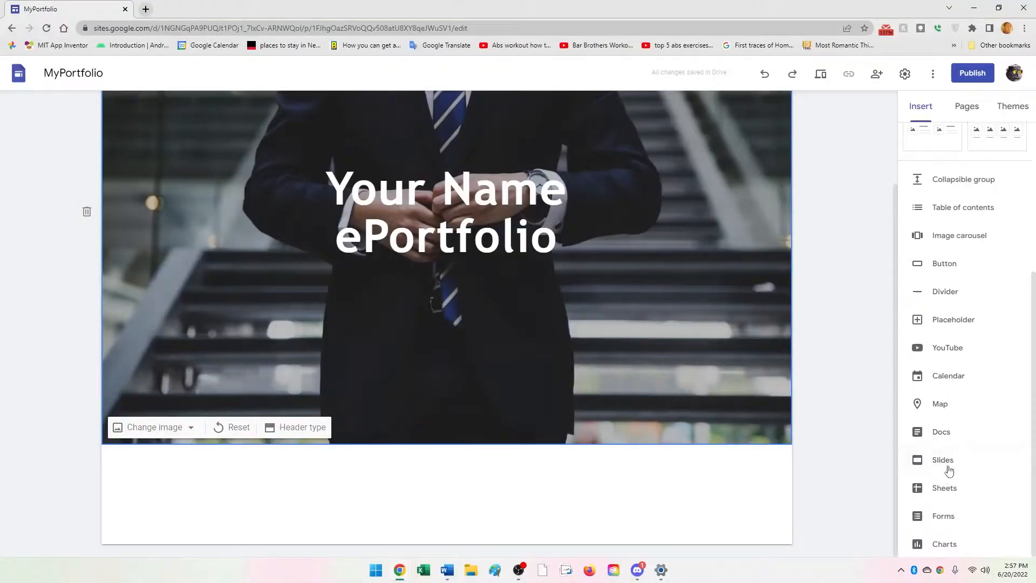
{"action": "scroll", "coordinate": [960, 308], "scroll_direction": "up", "scroll_amount": 4}
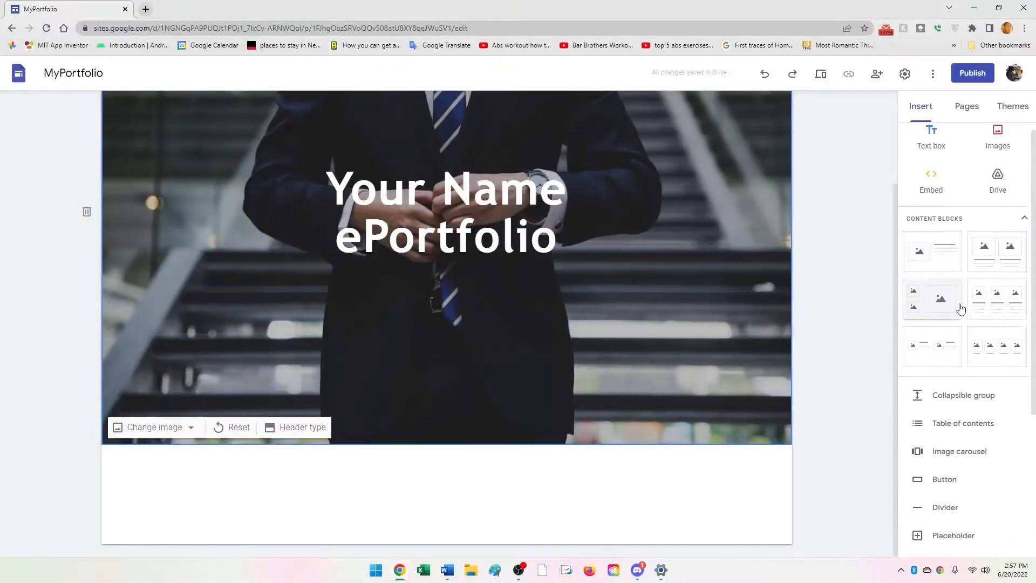
Add a text box below the header reading "Some Information about my website, why your here, and why you should continue reviewing my information."
{"action": "left_click", "coordinate": [938, 151]}
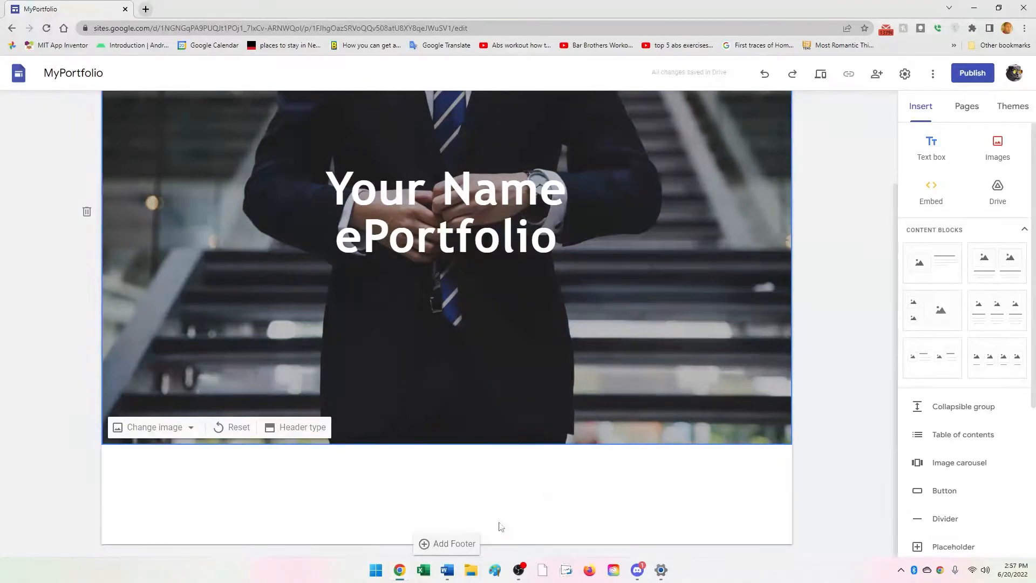
{"action": "left_click", "coordinate": [901, 168]}
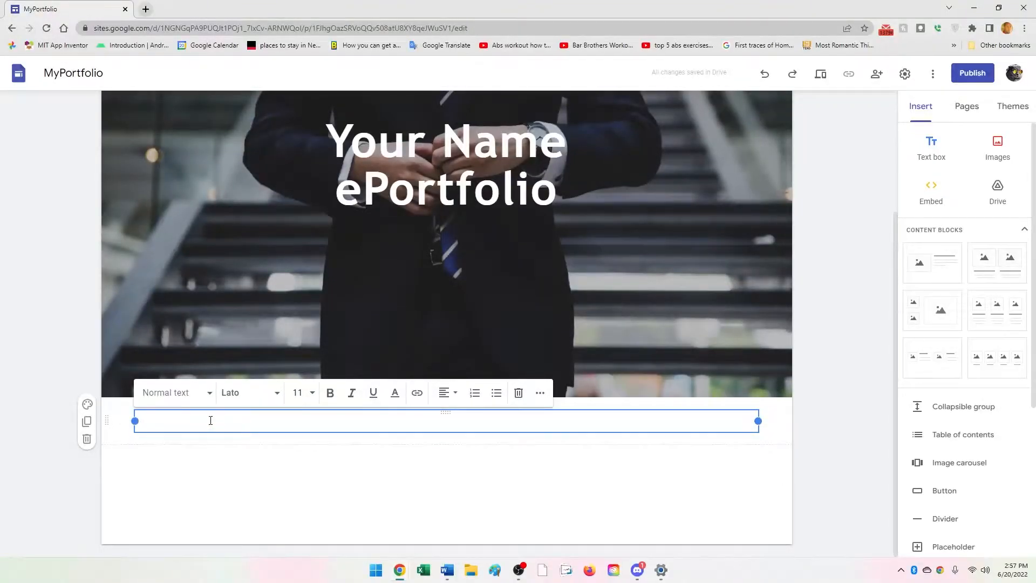
{"action": "type", "text": "E"}
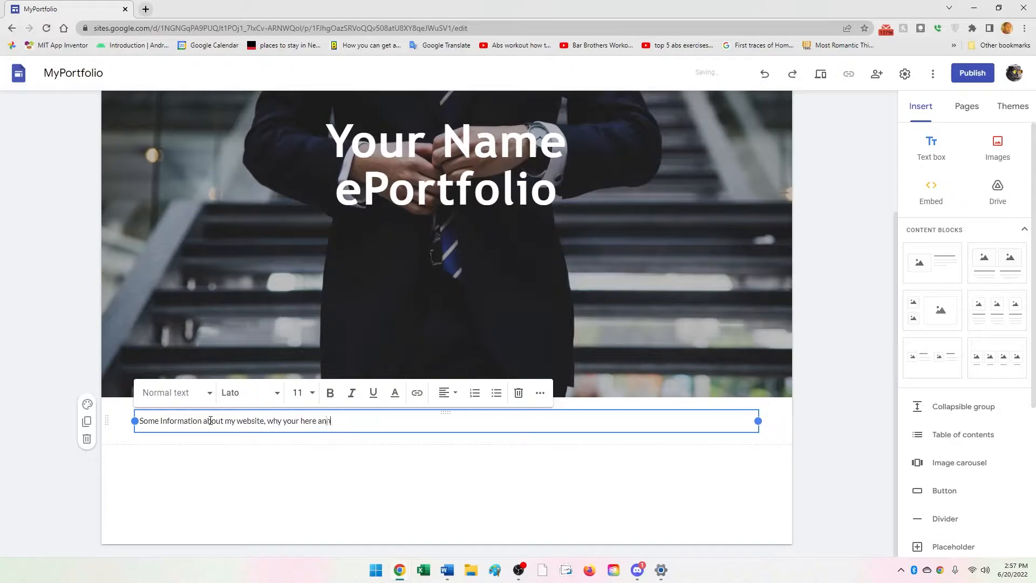
{"action": "key", "text": "ctrl+plus"}
{"action": "key", "text": "ctrl+plus"}
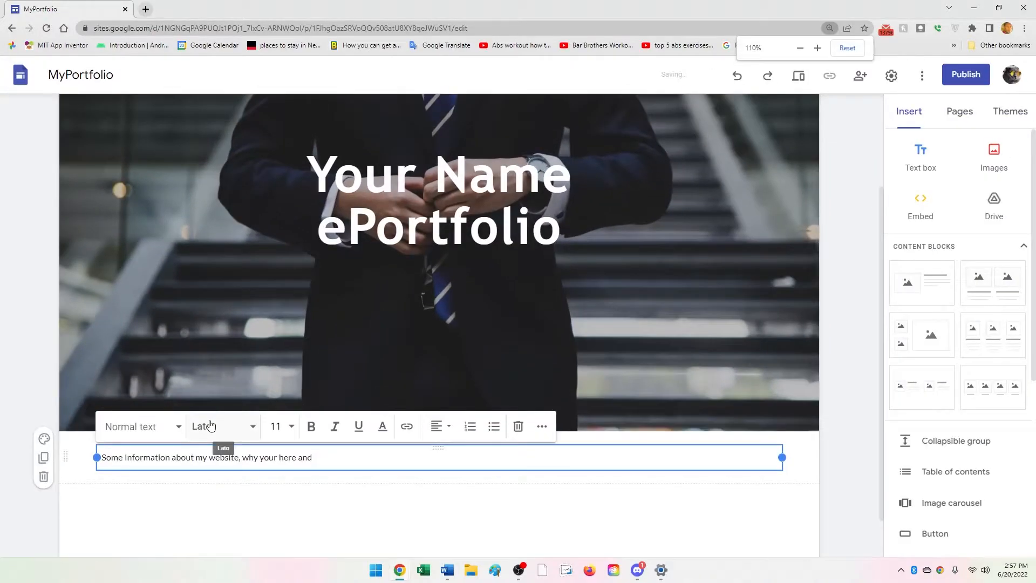
{"action": "scroll", "coordinate": [390, 346], "scroll_direction": "down", "scroll_amount": 2}
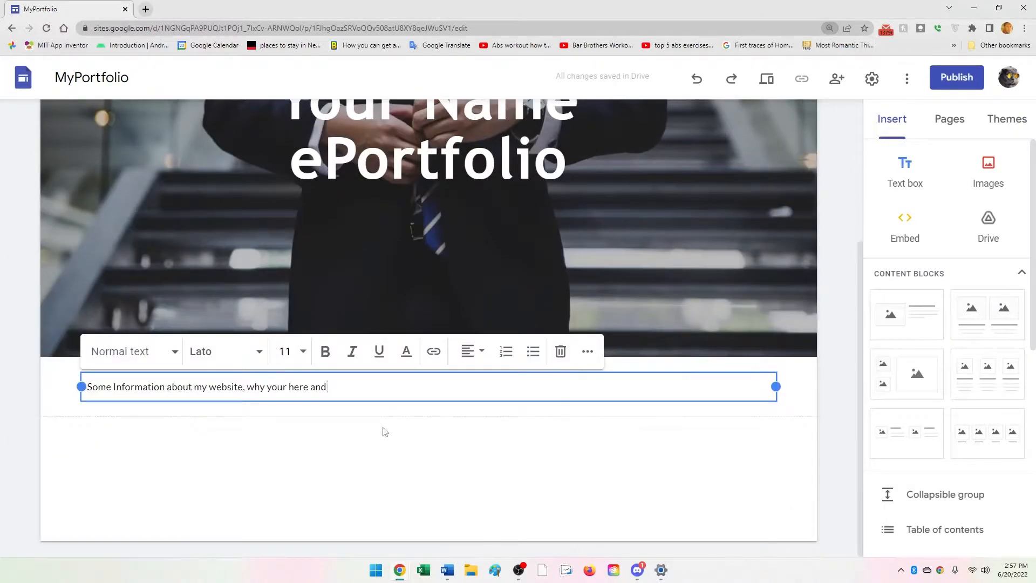
{"action": "key", "text": "BackSpace"}
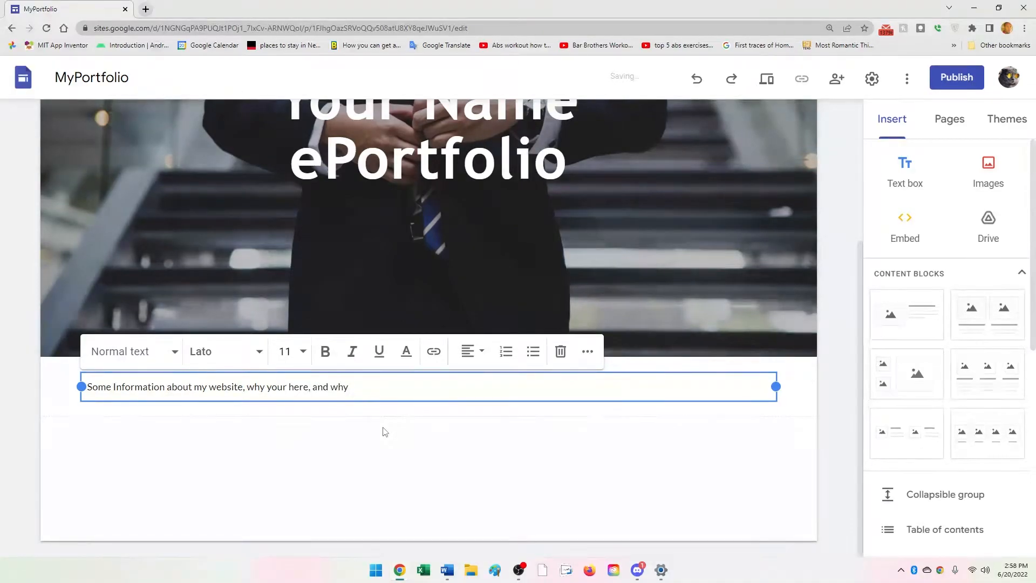
{"action": "type", "text": "you should continue revie"}
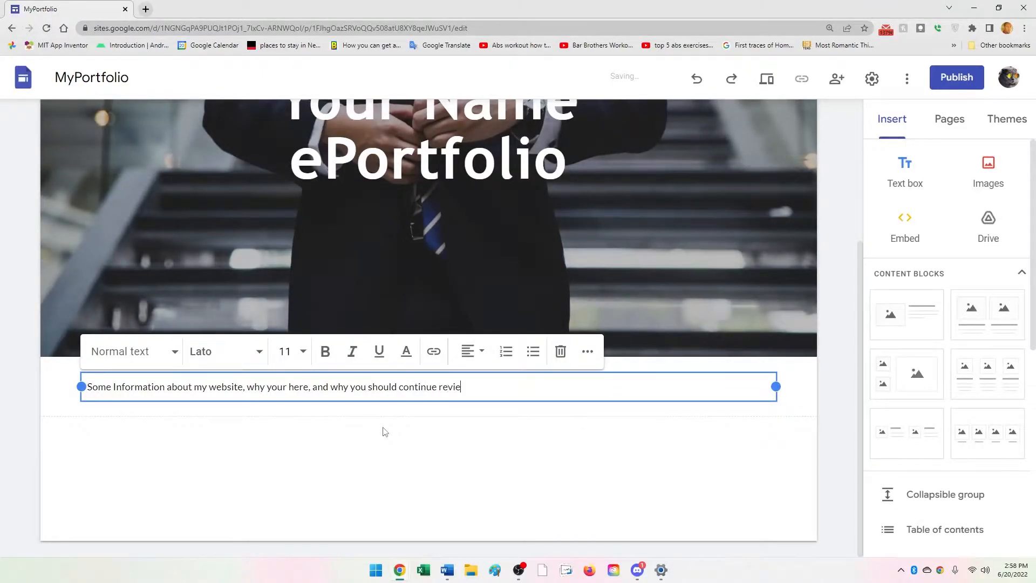
{"action": "type", "text": "wing my information."}
{"action": "left_click", "coordinate": [666, 446]}
{"action": "left_click", "coordinate": [454, 387]}
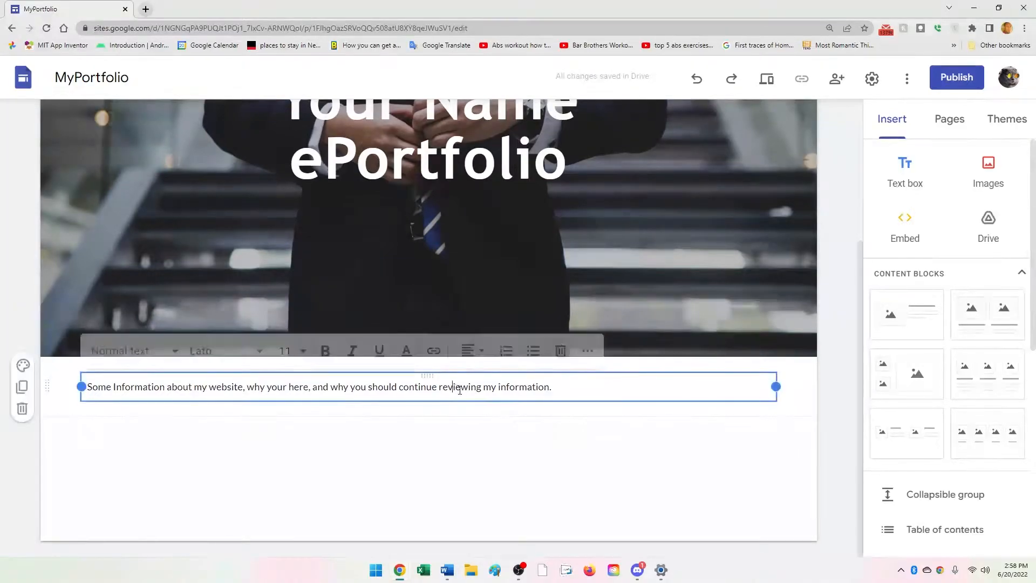
{"action": "left_click", "coordinate": [494, 447]}
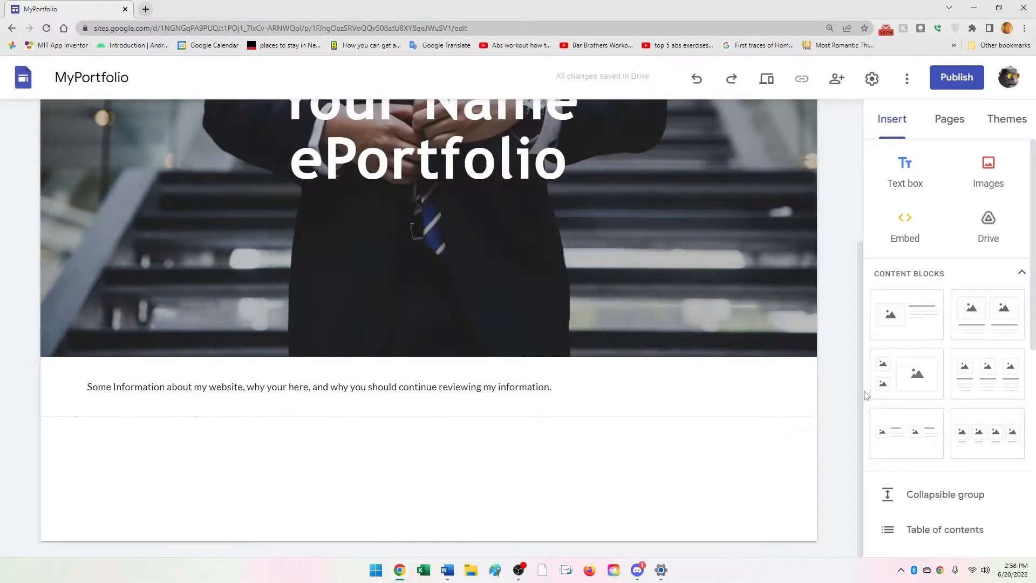
{"action": "scroll", "coordinate": [912, 397], "scroll_direction": "down", "scroll_amount": 4}
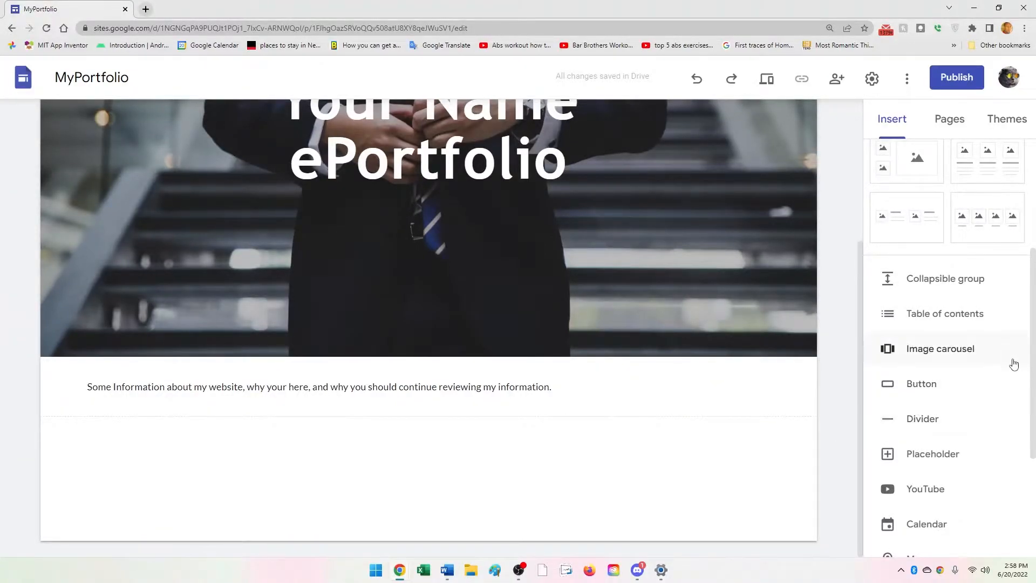
{"action": "scroll", "coordinate": [1009, 365], "scroll_direction": "down", "scroll_amount": 2}
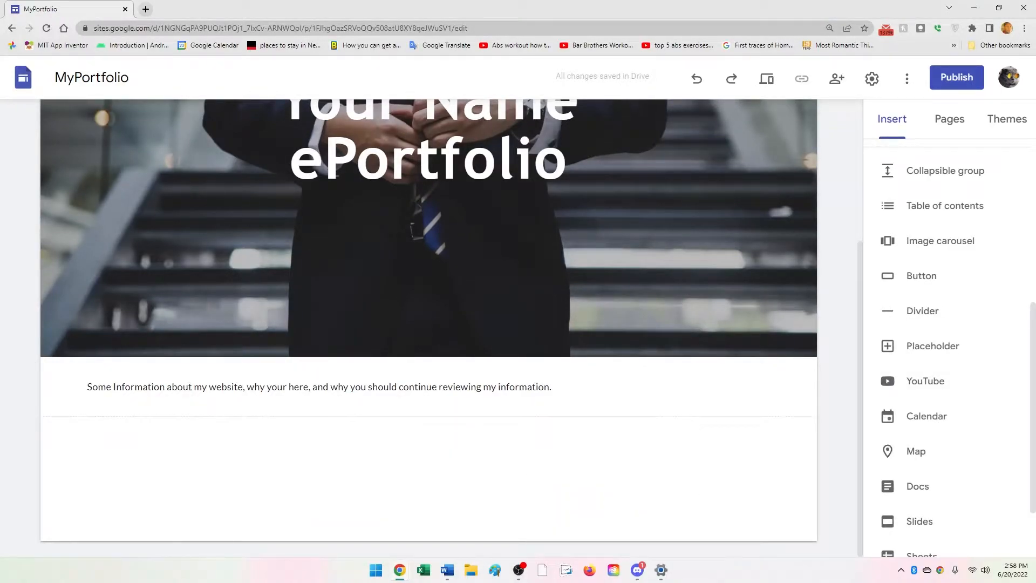
{"action": "scroll", "coordinate": [1009, 352], "scroll_direction": "up", "scroll_amount": 6}
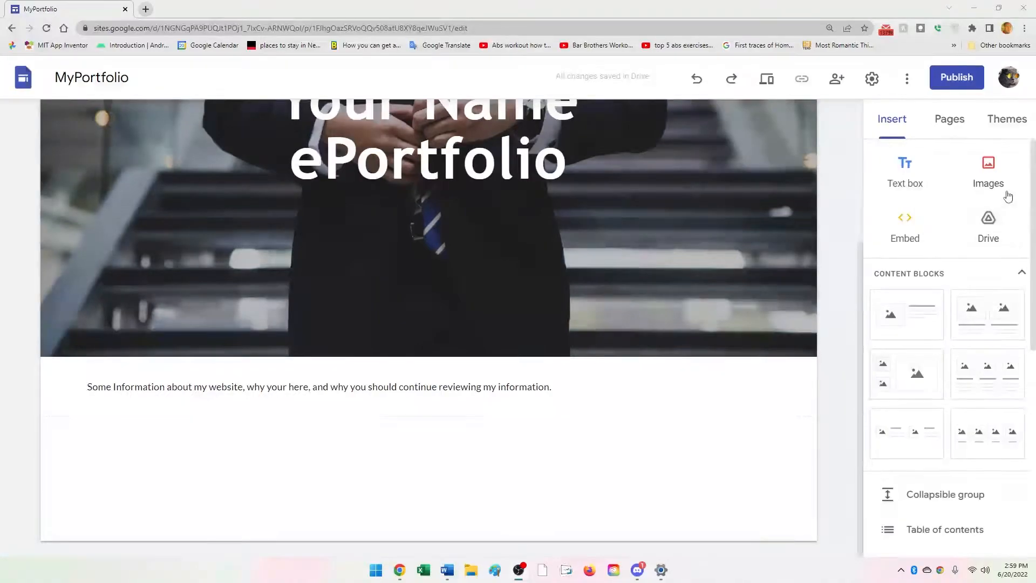
Upload the skyscraper photo from the web folder in Downloads and insert it below the introductory text
{"action": "scroll", "coordinate": [1008, 359], "scroll_direction": "down", "scroll_amount": 6}
{"action": "scroll", "coordinate": [1007, 364], "scroll_direction": "up", "scroll_amount": 6}
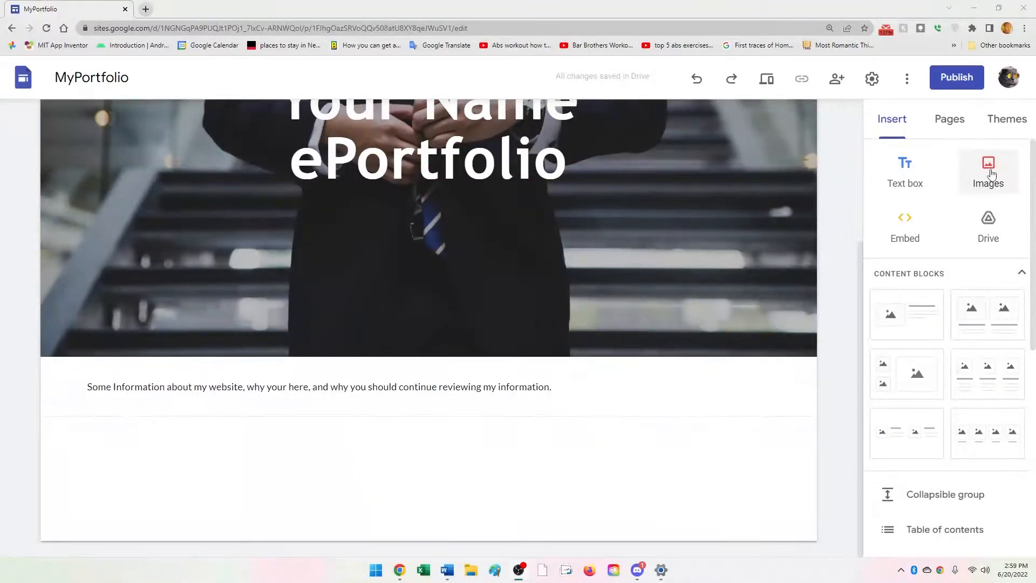
{"action": "left_click", "coordinate": [992, 170]}
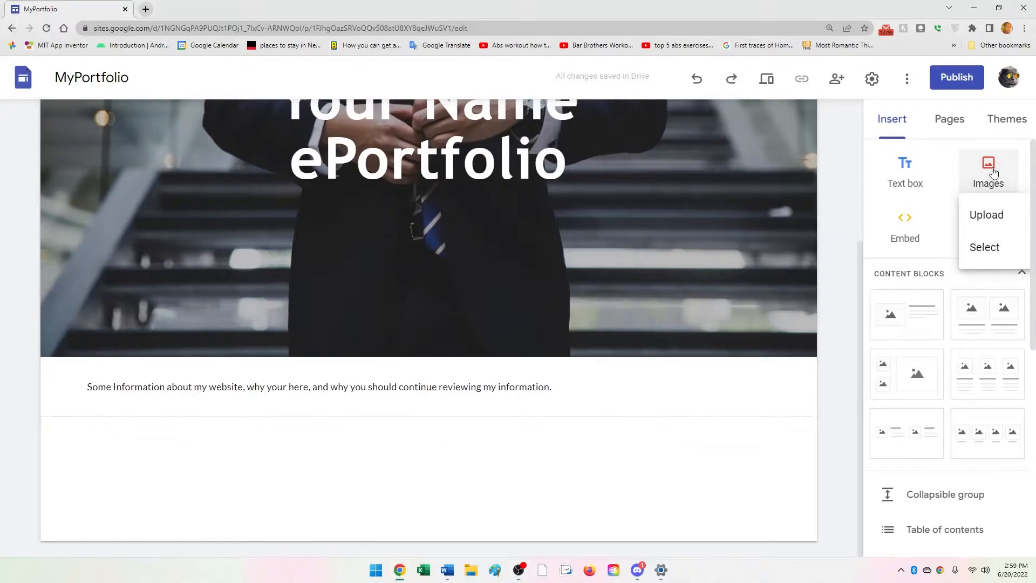
{"action": "left_click", "coordinate": [987, 213]}
{"action": "left_click", "coordinate": [186, 100]}
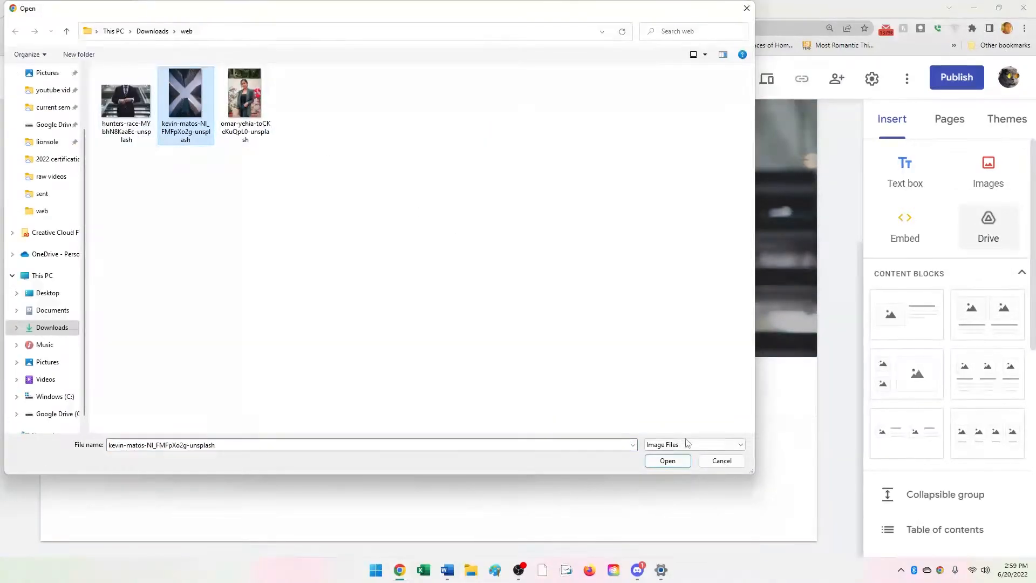
{"action": "left_click", "coordinate": [669, 461]}
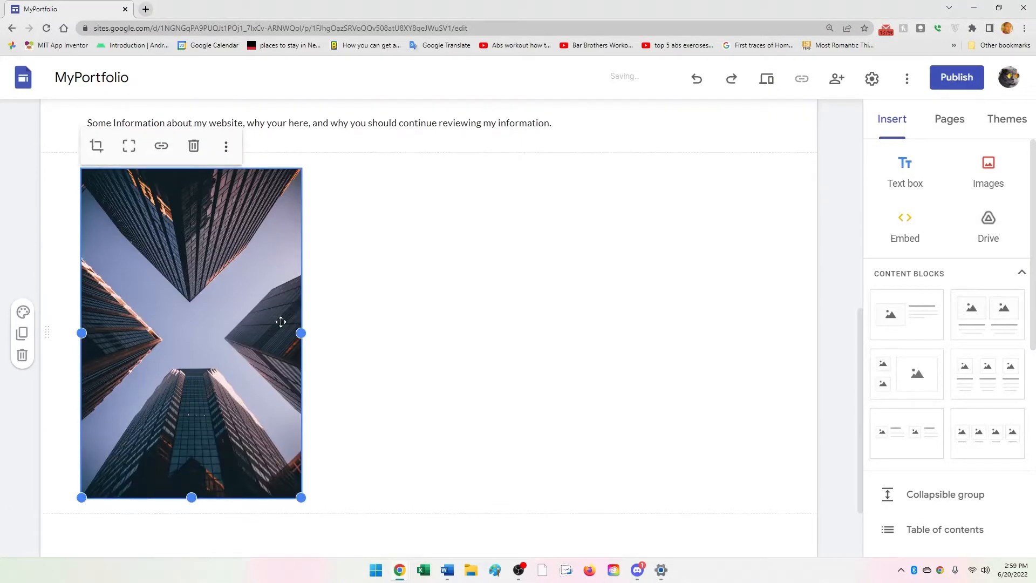
Widen the skyscraper image so that it spans the full content width, and deselect it
{"action": "left_click_drag", "start_coordinate": [300, 333], "coordinate": [763, 346]}
{"action": "left_click", "coordinate": [592, 140]}
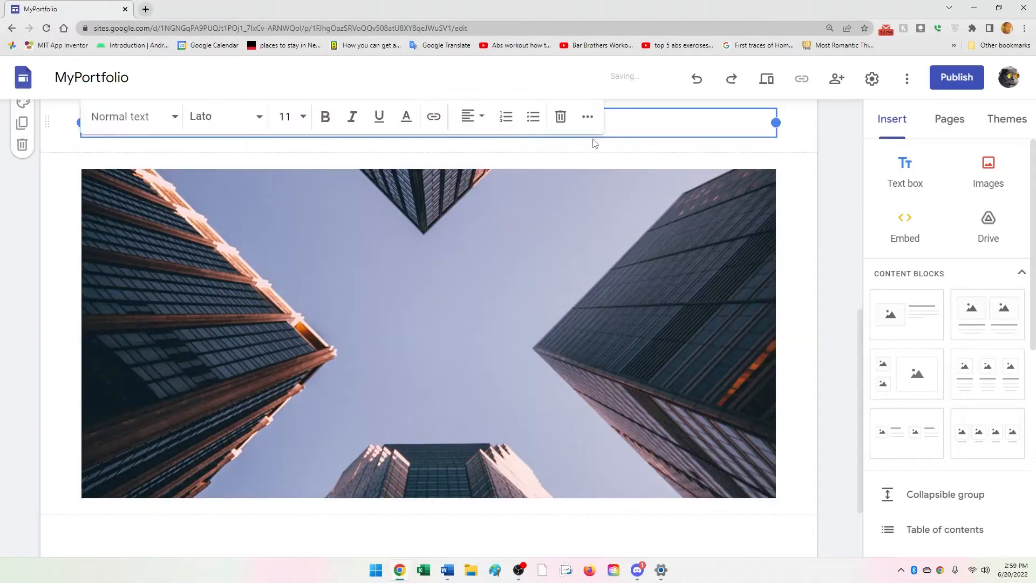
{"action": "left_click", "coordinate": [741, 223]}
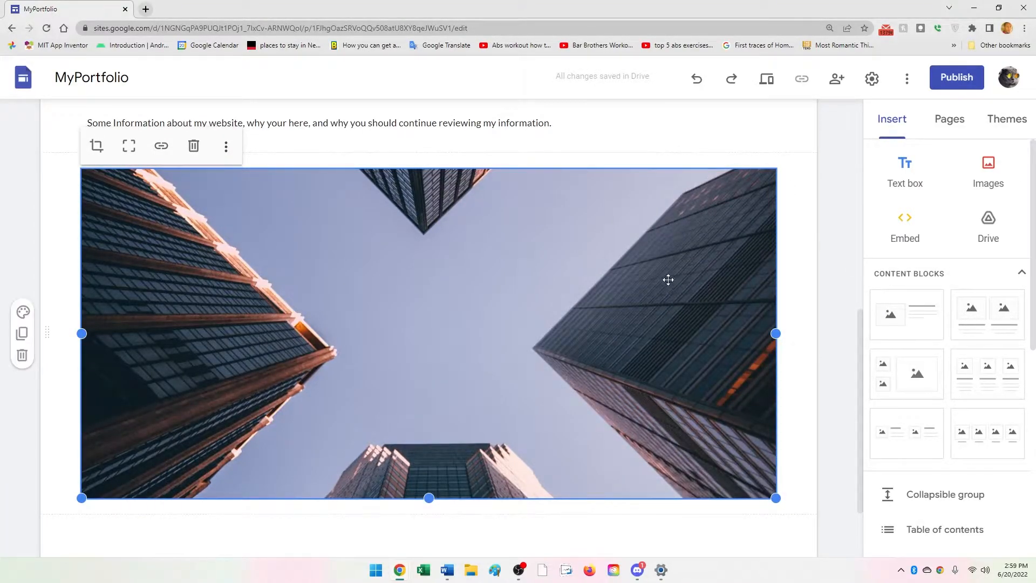
{"action": "scroll", "coordinate": [668, 280], "scroll_direction": "down", "scroll_amount": 1}
{"action": "scroll", "coordinate": [687, 286], "scroll_direction": "down", "scroll_amount": 1}
{"action": "left_click", "coordinate": [291, 456]}
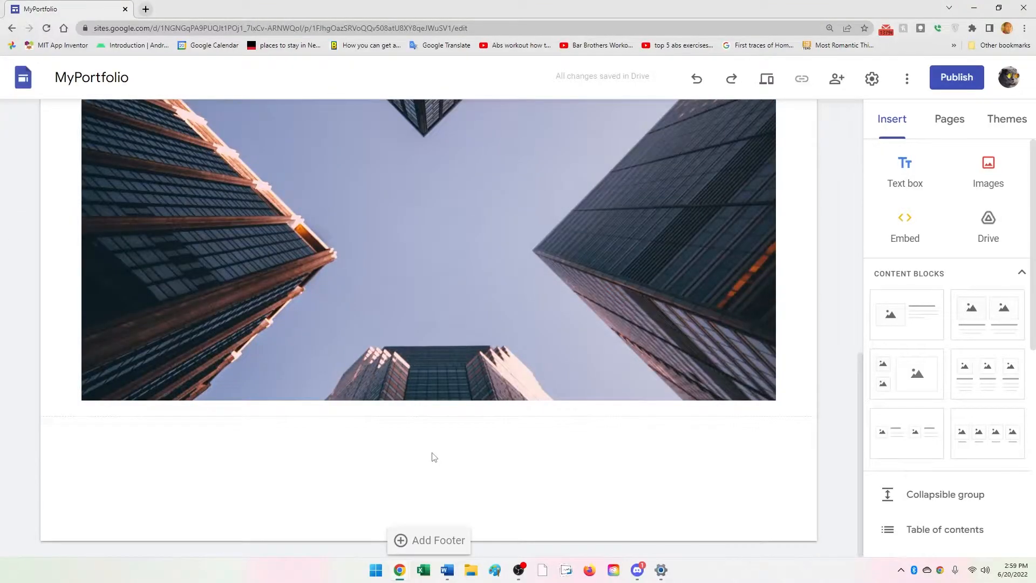
Review the insertable components, from content blocks to Docs, Forms and Charts, and examine the home page's header, text and image
{"action": "scroll", "coordinate": [983, 395], "scroll_direction": "down", "scroll_amount": 4}
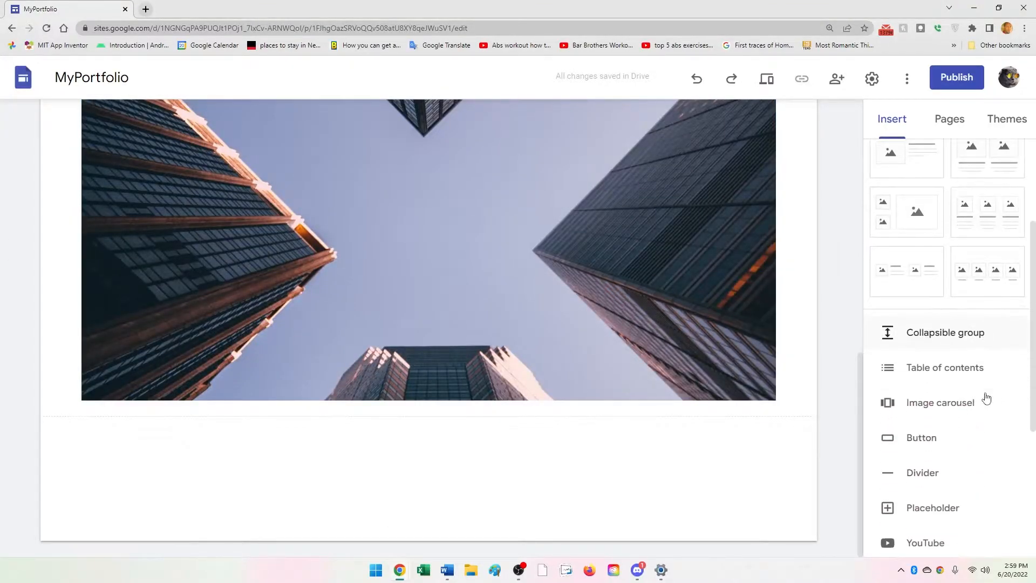
{"action": "scroll", "coordinate": [967, 402], "scroll_direction": "down", "scroll_amount": 3}
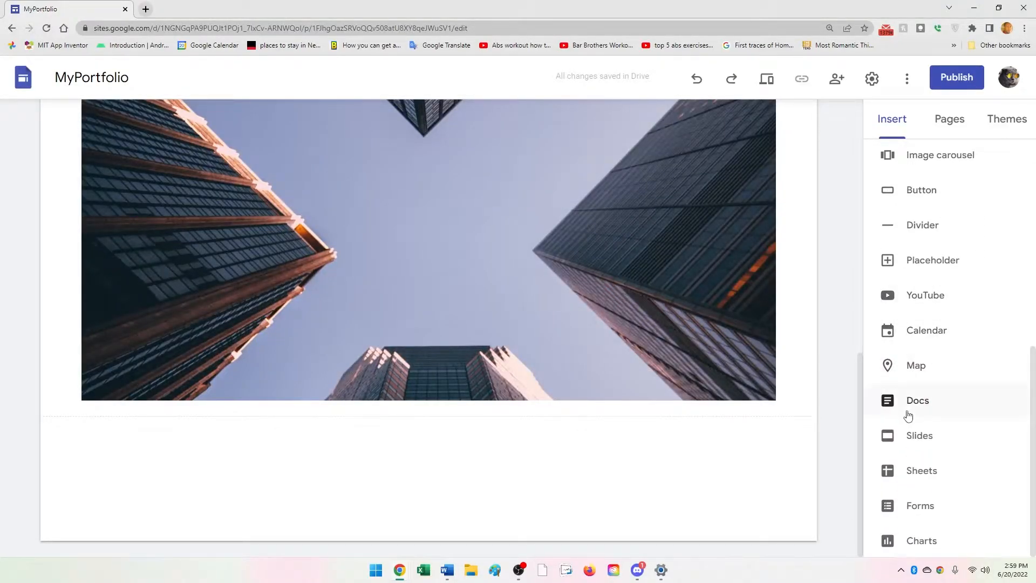
{"action": "left_click", "coordinate": [907, 409]}
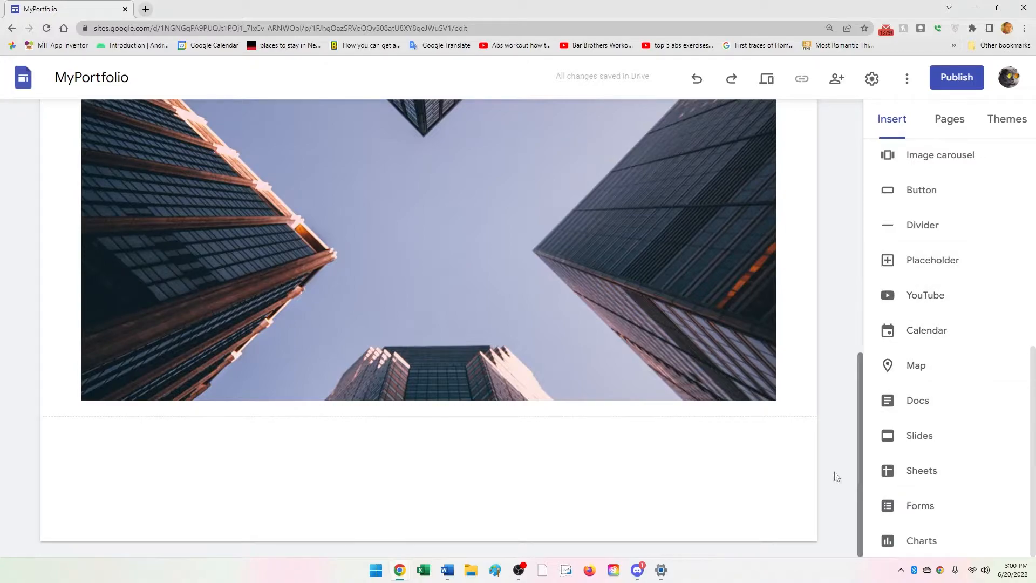
{"action": "scroll", "coordinate": [403, 419], "scroll_direction": "up", "scroll_amount": 10}
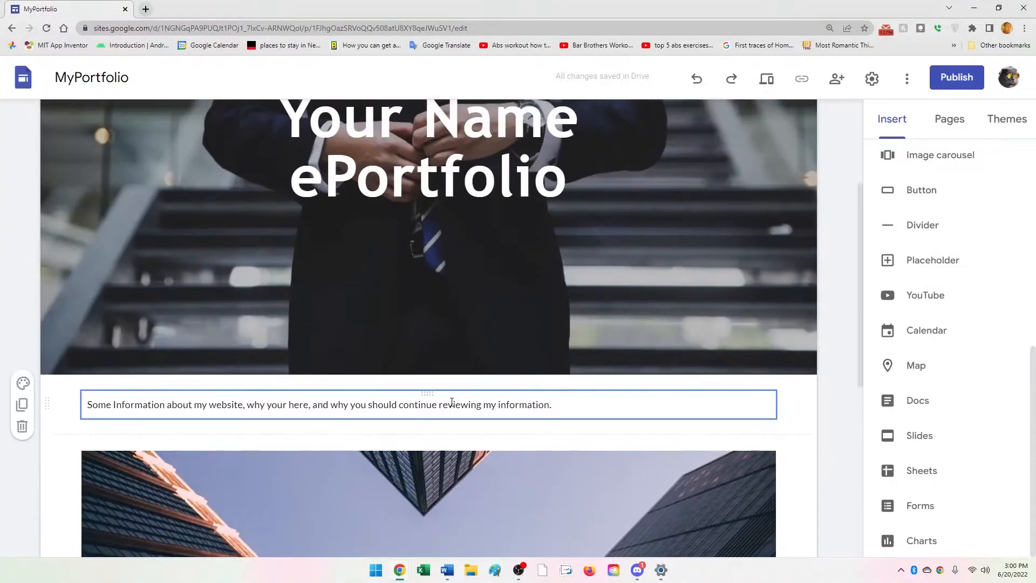
{"action": "scroll", "coordinate": [429, 328], "scroll_direction": "up", "scroll_amount": 1}
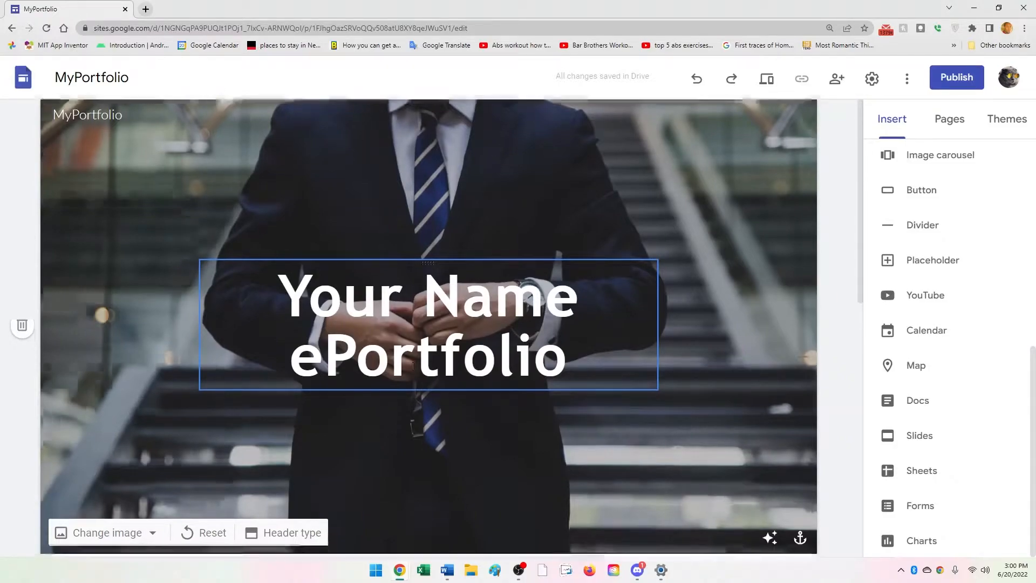
{"action": "scroll", "coordinate": [436, 370], "scroll_direction": "down", "scroll_amount": 10}
{"action": "scroll", "coordinate": [436, 370], "scroll_direction": "up", "scroll_amount": 2}
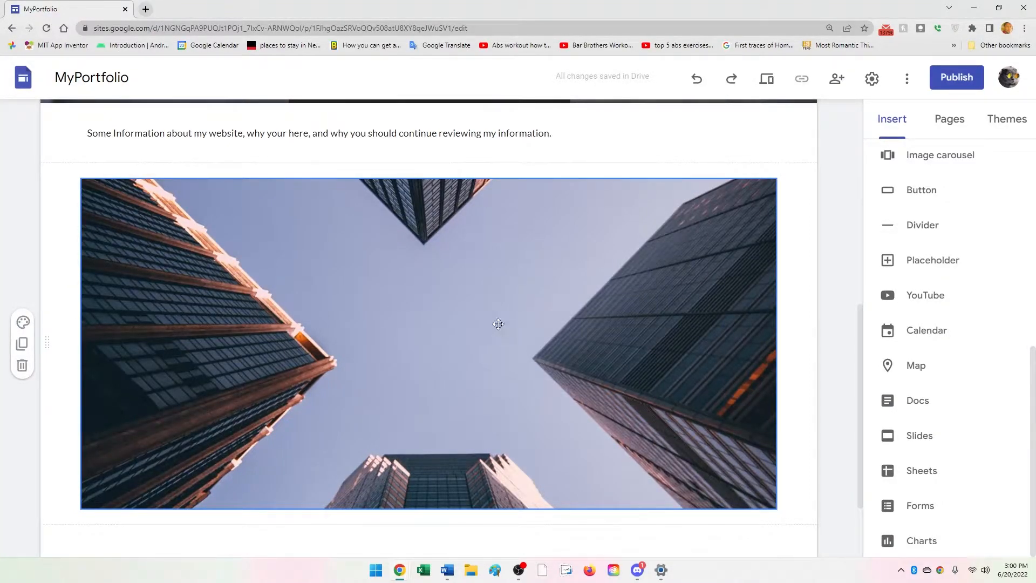
{"action": "scroll", "coordinate": [567, 315], "scroll_direction": "up", "scroll_amount": 5}
{"action": "scroll", "coordinate": [953, 240], "scroll_direction": "up", "scroll_amount": 3}
{"action": "scroll", "coordinate": [952, 239], "scroll_direction": "up", "scroll_amount": 5}
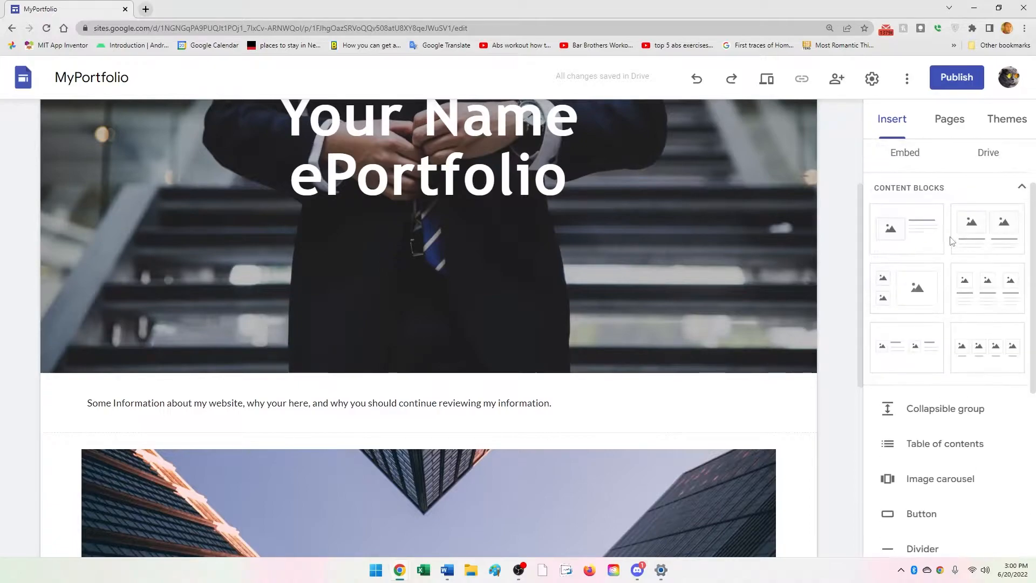
{"action": "scroll", "coordinate": [955, 240], "scroll_direction": "down", "scroll_amount": 2}
{"action": "scroll", "coordinate": [955, 259], "scroll_direction": "down", "scroll_amount": 5}
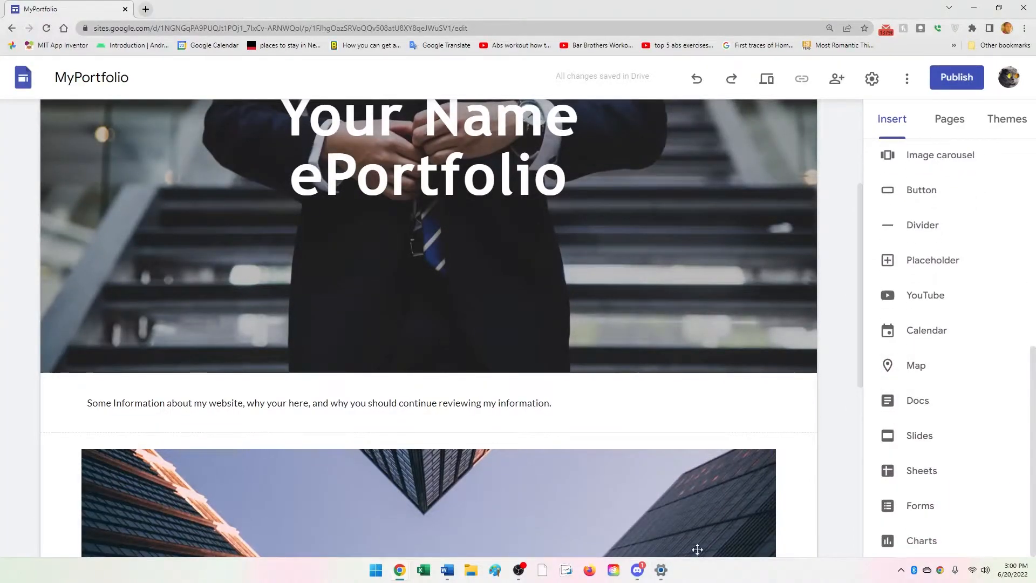
{"action": "mouse_move", "coordinate": [407, 322]}
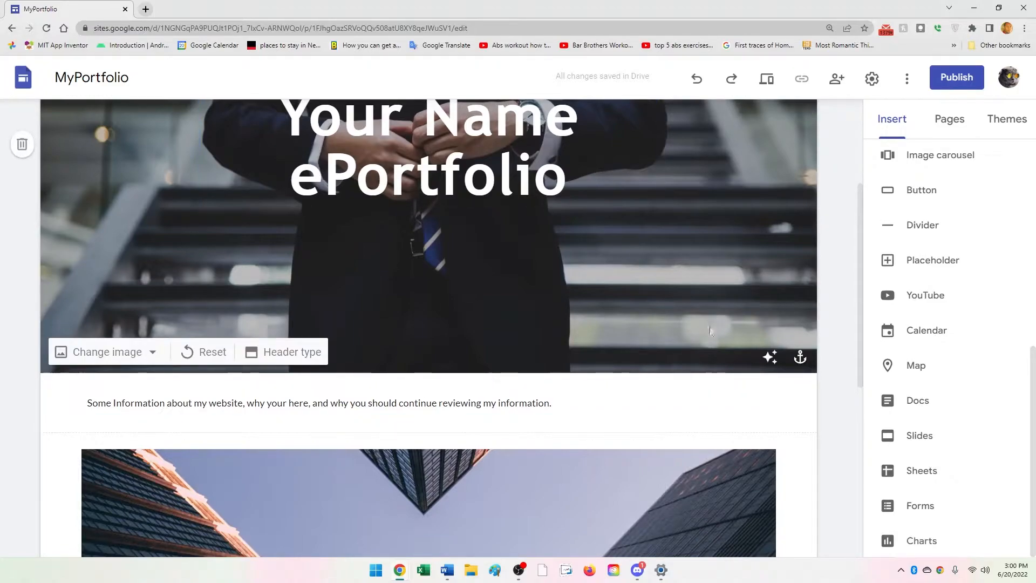
{"action": "scroll", "coordinate": [441, 270], "scroll_direction": "down", "scroll_amount": 6}
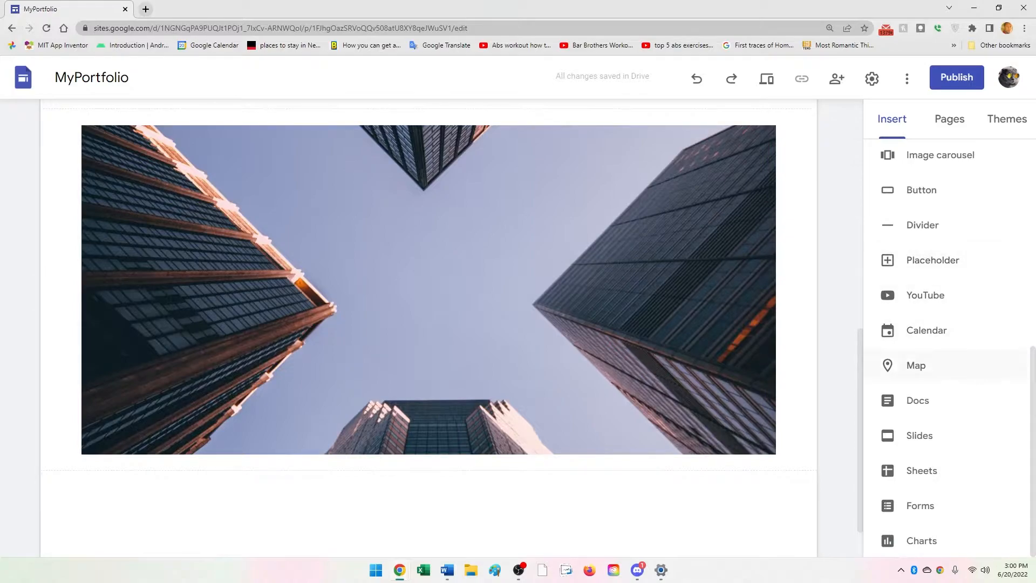
{"action": "scroll", "coordinate": [937, 348], "scroll_direction": "up", "scroll_amount": 7}
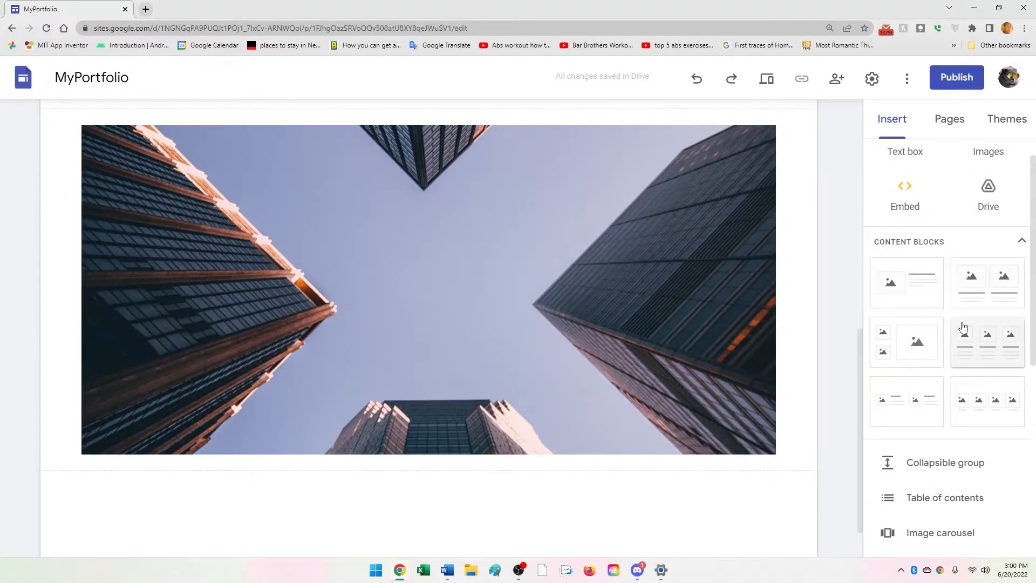
{"action": "scroll", "coordinate": [963, 329], "scroll_direction": "down", "scroll_amount": 3}
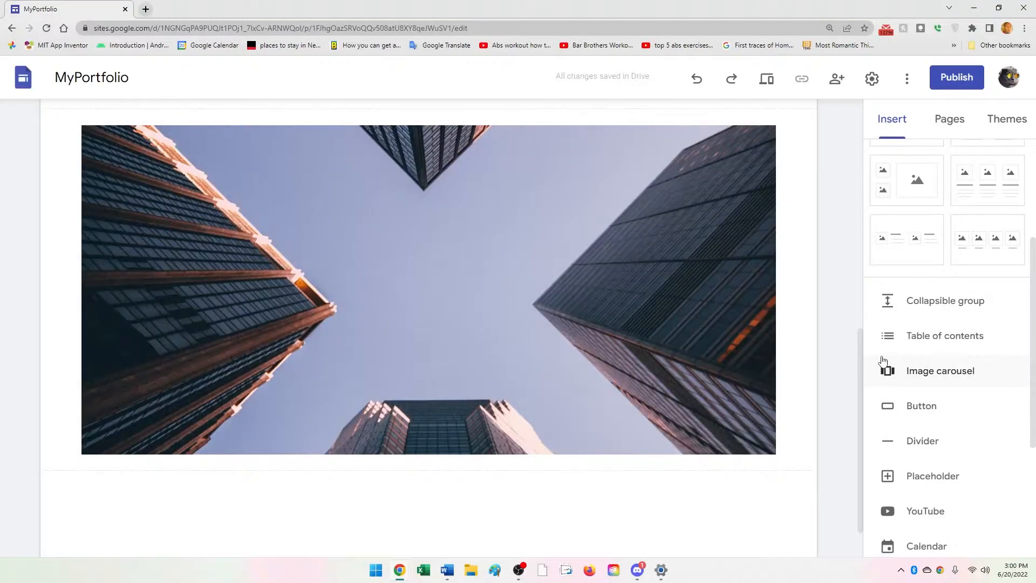
{"action": "scroll", "coordinate": [896, 367], "scroll_direction": "down", "scroll_amount": 2}
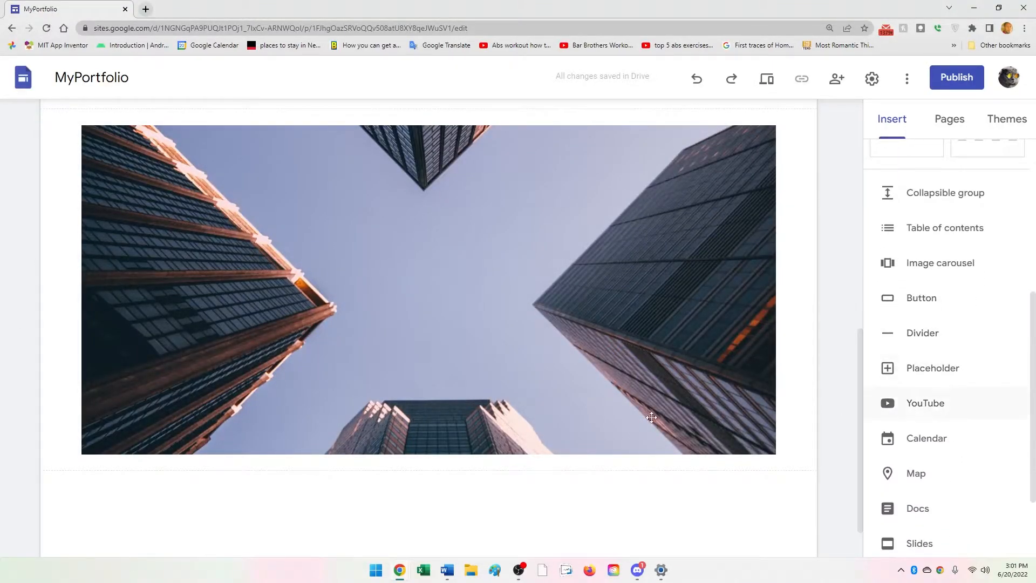
Insert a table of contents between the header and the introductory text, and check the home page's layout
{"action": "scroll", "coordinate": [543, 412], "scroll_direction": "down", "scroll_amount": 1}
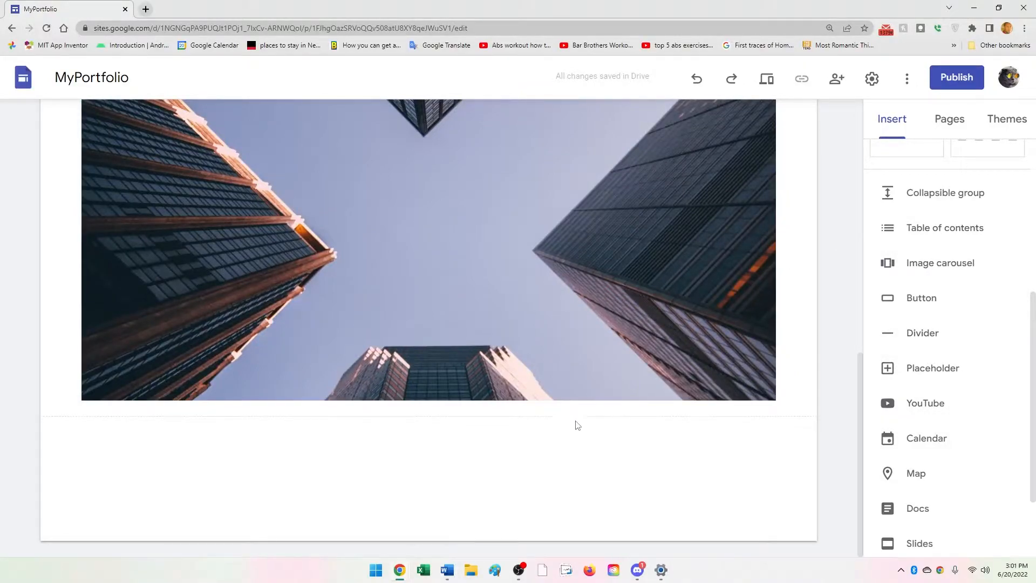
{"action": "left_click", "coordinate": [958, 229]}
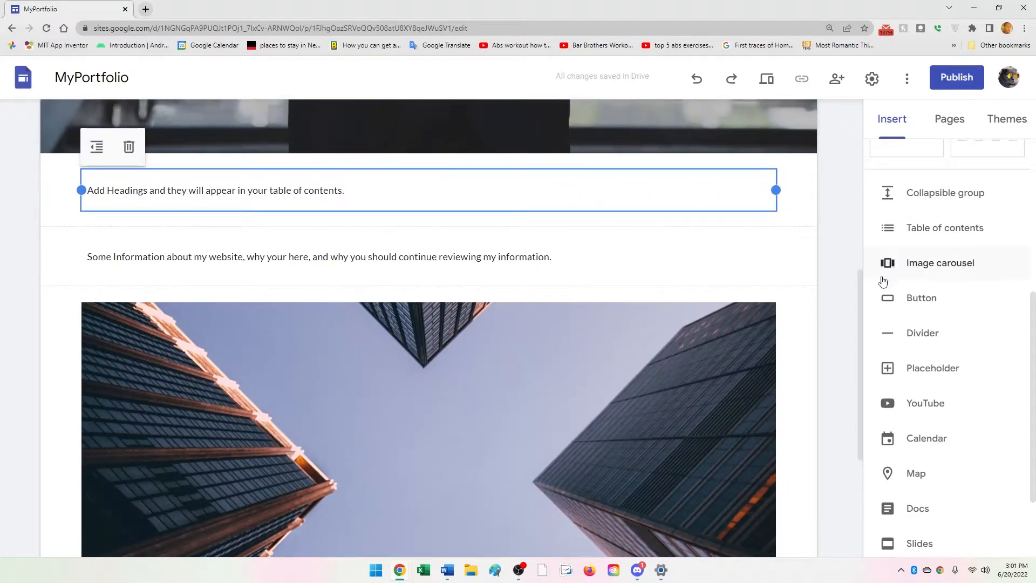
{"action": "scroll", "coordinate": [768, 308], "scroll_direction": "down", "scroll_amount": 4}
{"action": "scroll", "coordinate": [778, 316], "scroll_direction": "down", "scroll_amount": 1}
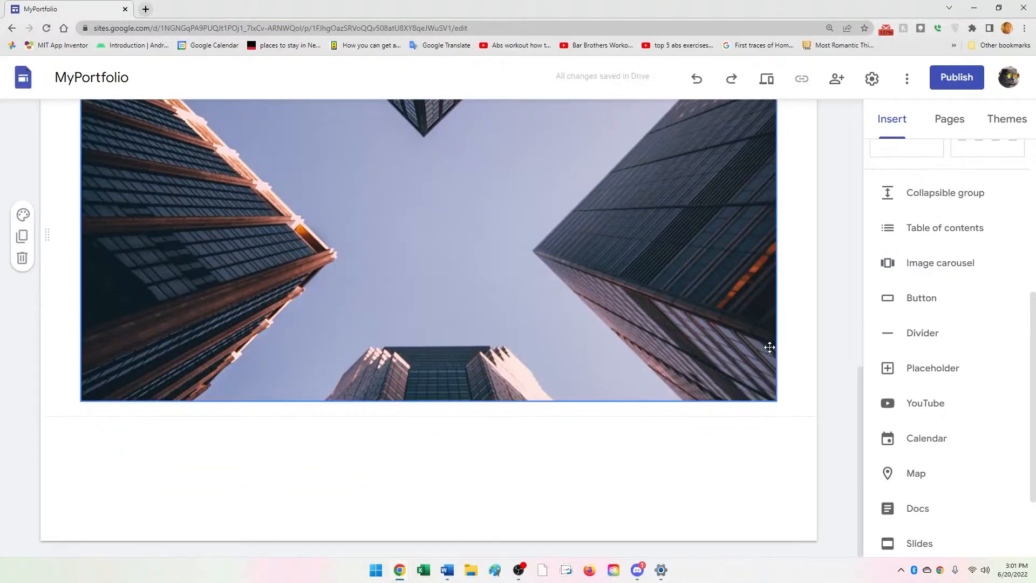
{"action": "scroll", "coordinate": [569, 477], "scroll_direction": "up", "scroll_amount": 20}
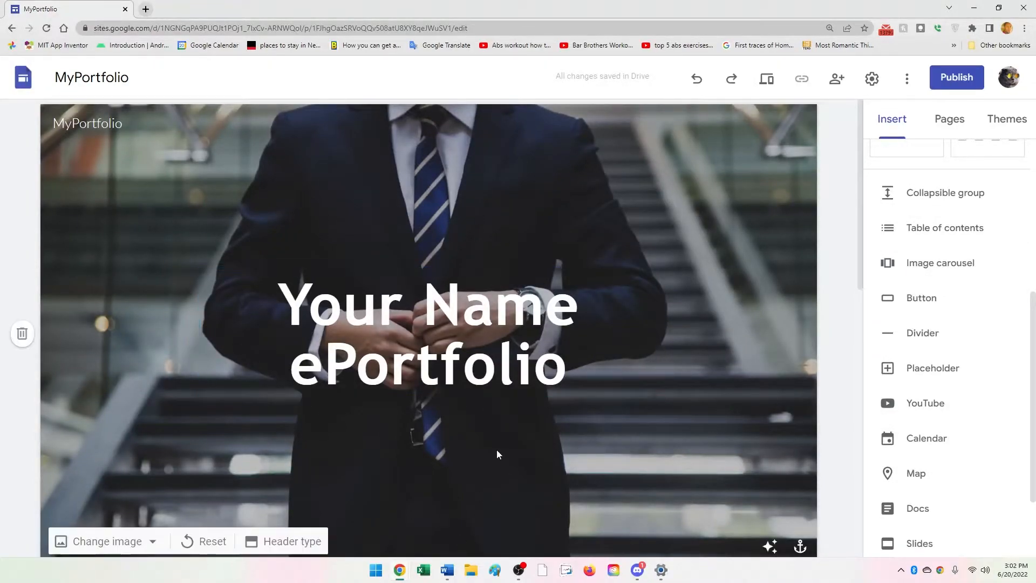
{"action": "scroll", "coordinate": [529, 309], "scroll_direction": "down", "scroll_amount": 15}
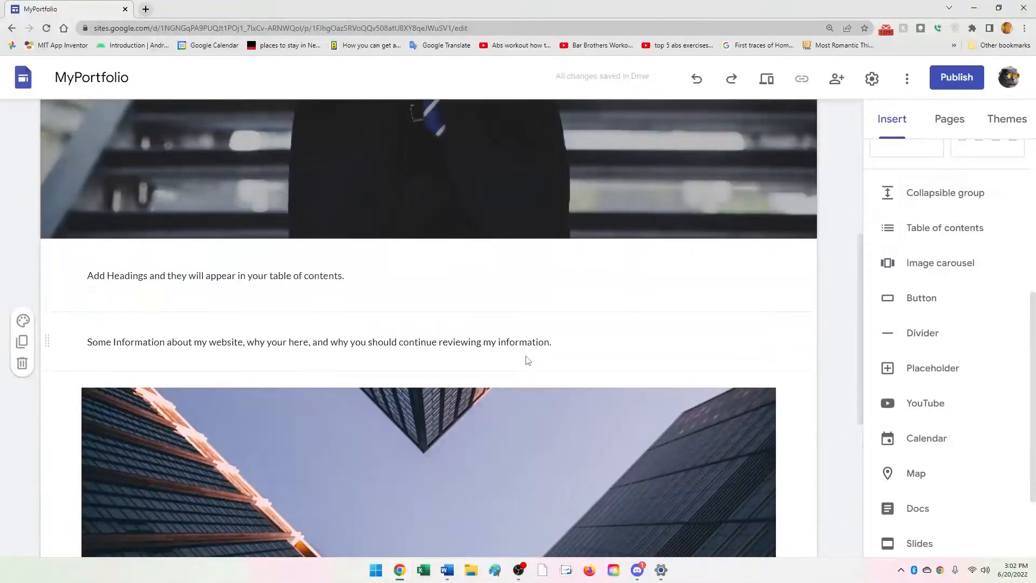
{"action": "scroll", "coordinate": [526, 361], "scroll_direction": "up", "scroll_amount": 15}
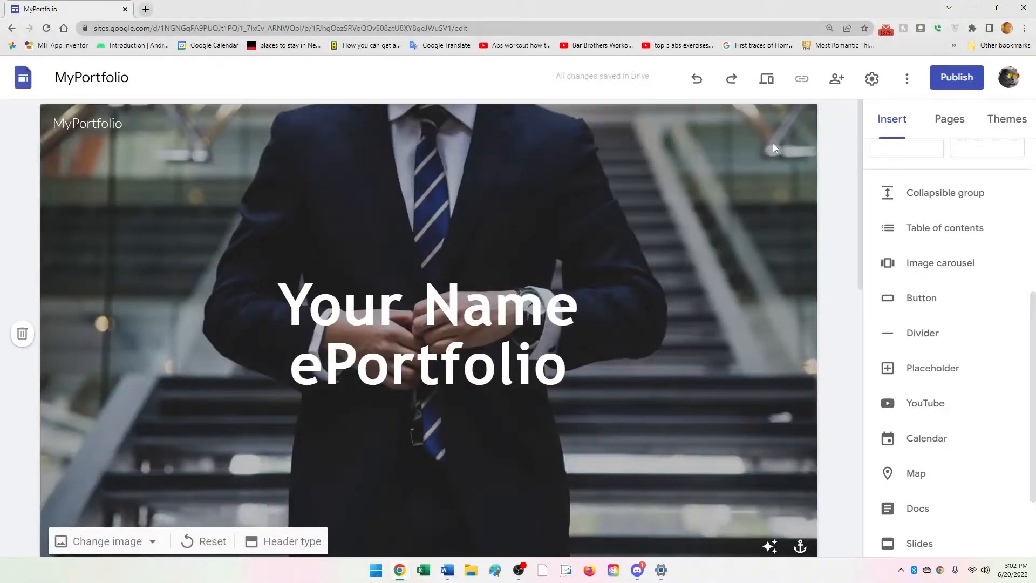
Add a new page named "About Me" to the site
{"action": "left_click", "coordinate": [951, 125]}
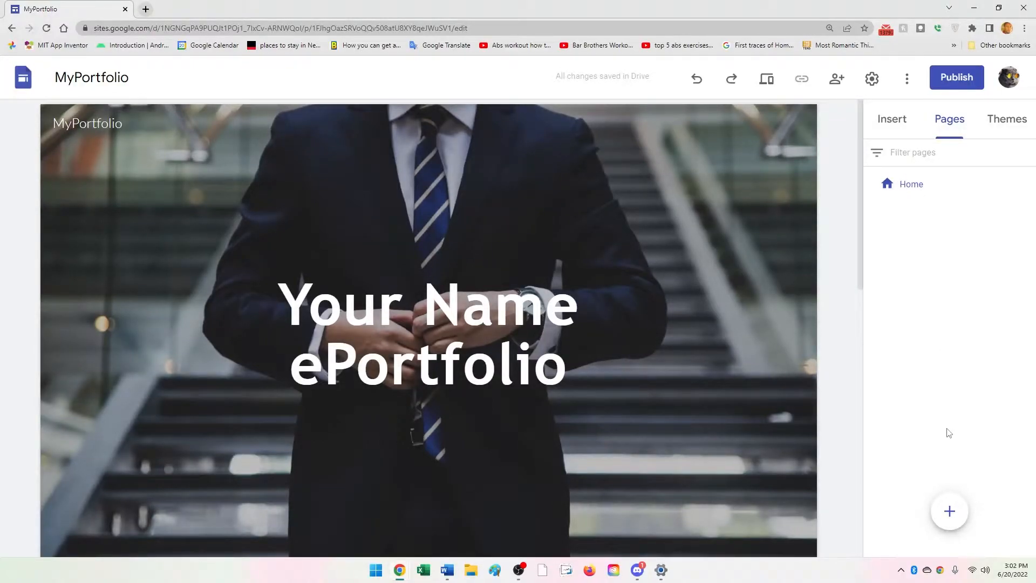
{"action": "mouse_move", "coordinate": [954, 520]}
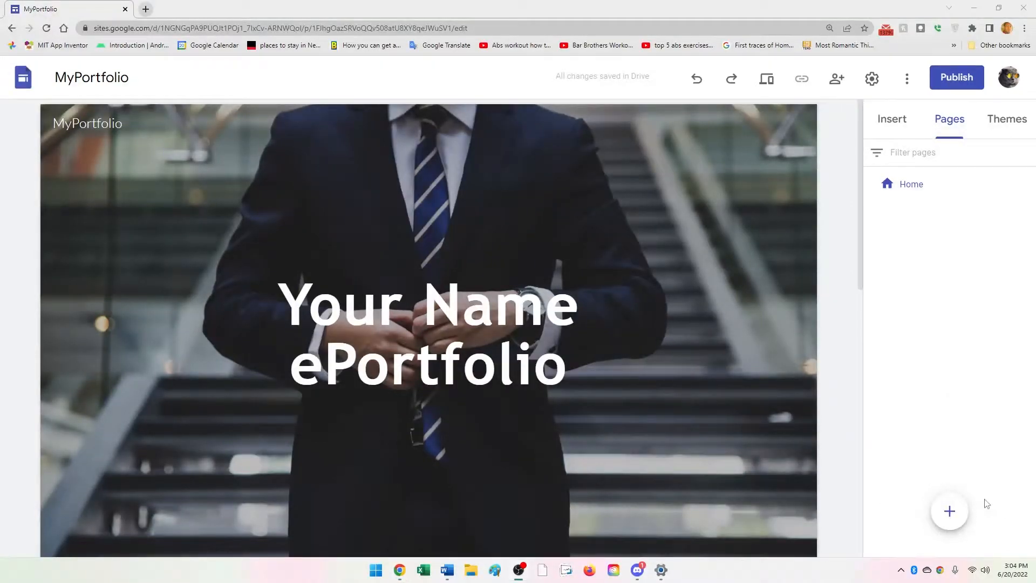
{"action": "mouse_move", "coordinate": [951, 514]}
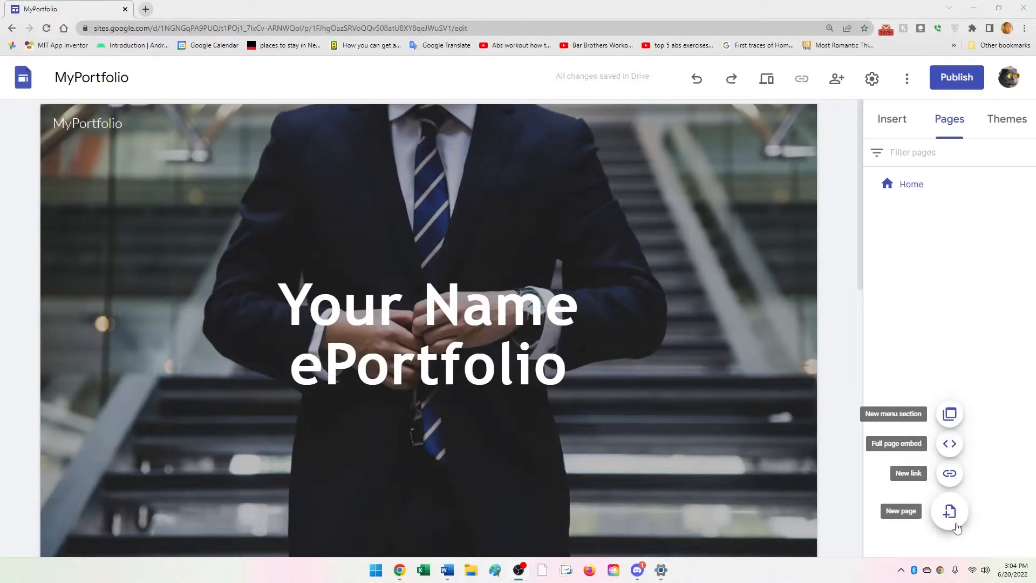
{"action": "left_click", "coordinate": [950, 518]}
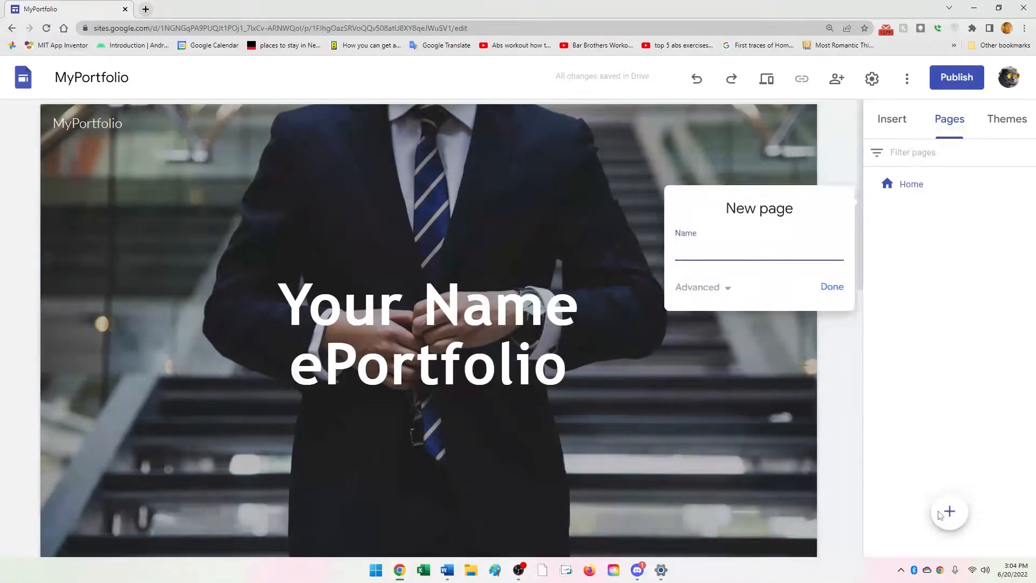
{"action": "type", "text": "About Me"}
{"action": "key", "text": "BackSpace"}
{"action": "key", "text": "BackSpace"}
{"action": "type", "text": "Me"}
{"action": "left_click", "coordinate": [832, 291]}
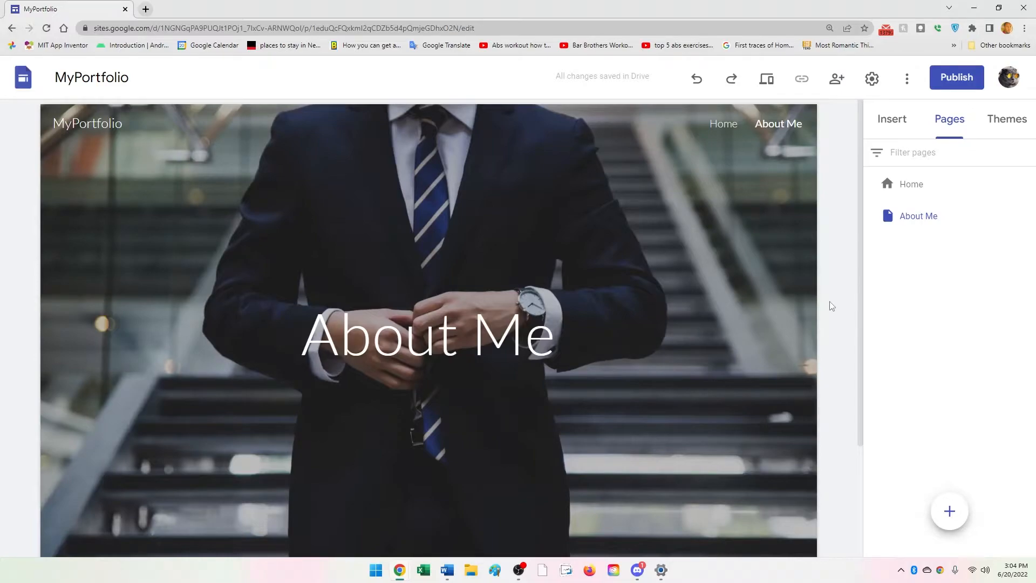
Add a new page named "Contact Me" to the site
{"action": "mouse_move", "coordinate": [950, 513]}
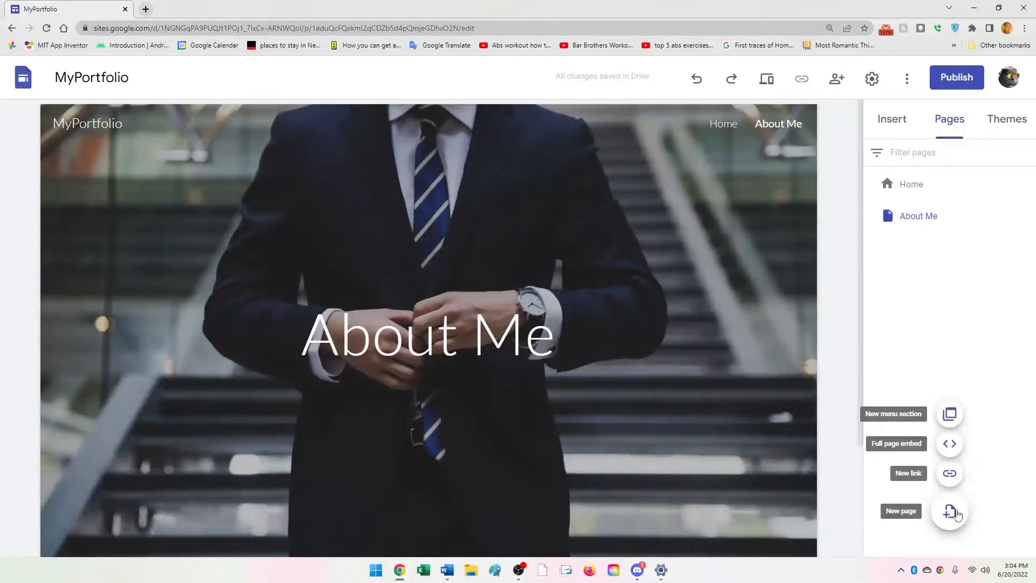
{"action": "left_click", "coordinate": [951, 513]}
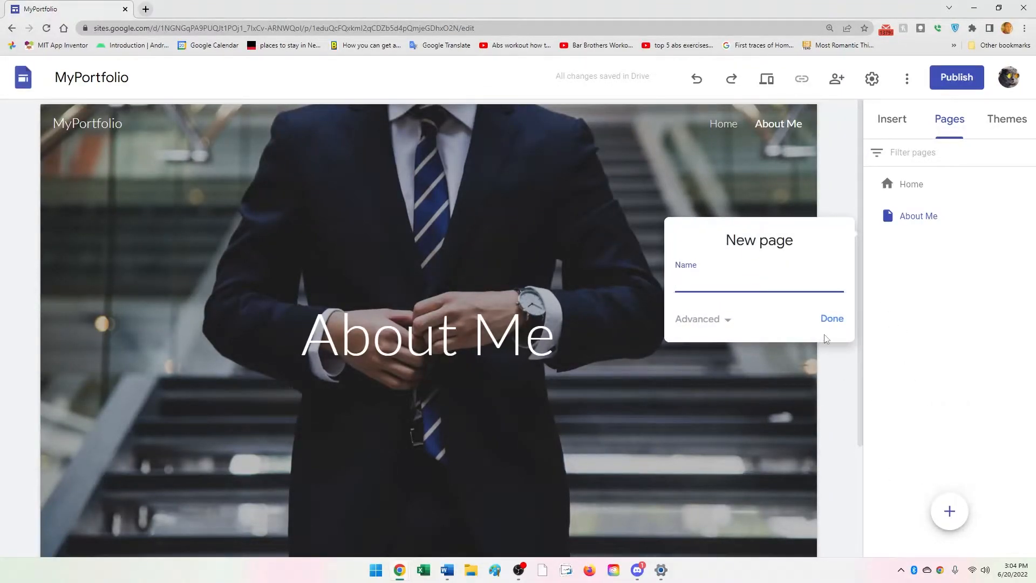
{"action": "type", "text": "Contact U"}
{"action": "key", "text": "BackSpace"}
{"action": "type", "text": "Me"}
{"action": "left_click", "coordinate": [843, 326]}
{"action": "left_click", "coordinate": [844, 327]}
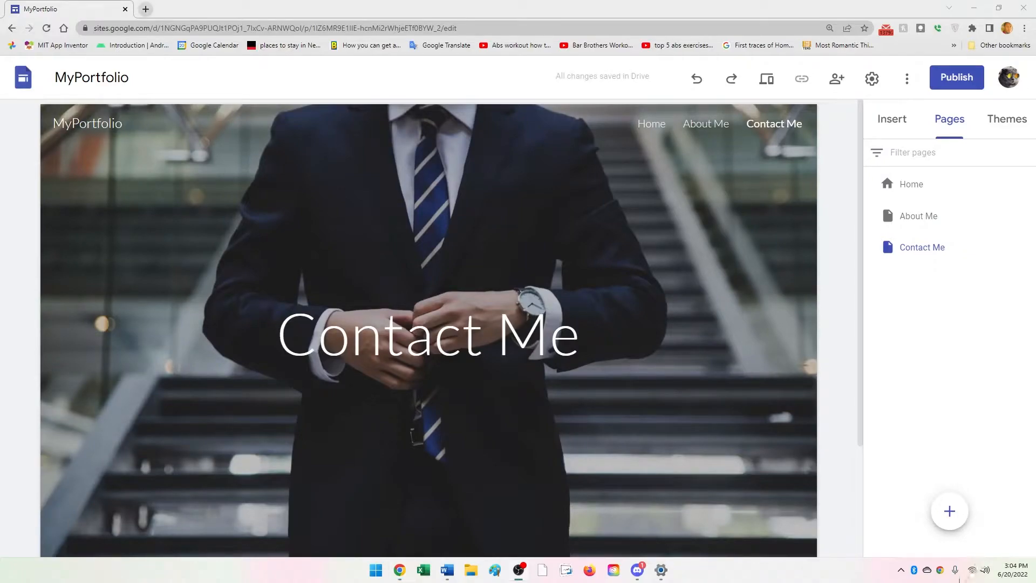
Add a new page named "ShowCase" to the site
{"action": "mouse_move", "coordinate": [950, 512]}
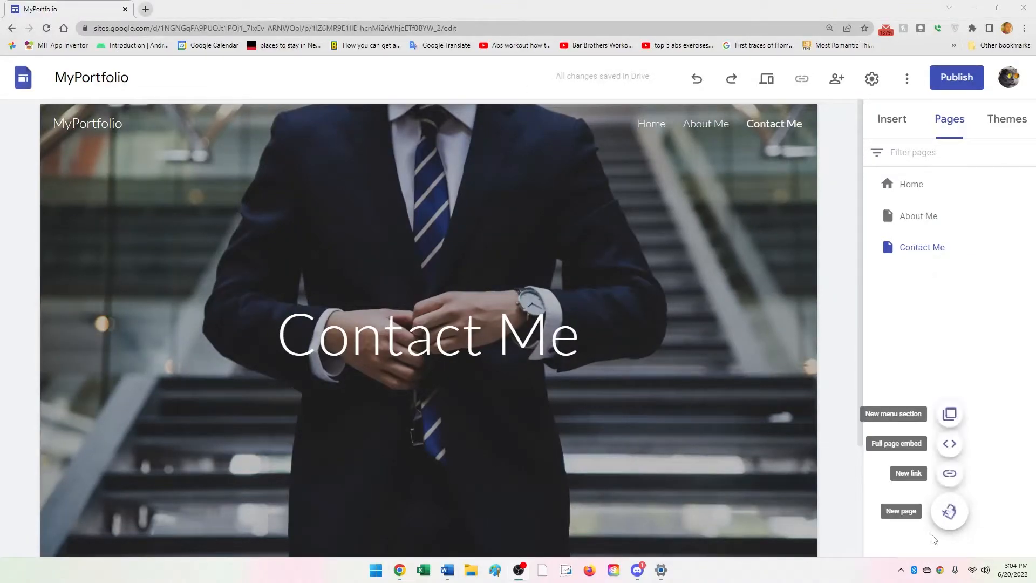
{"action": "left_click", "coordinate": [950, 513]}
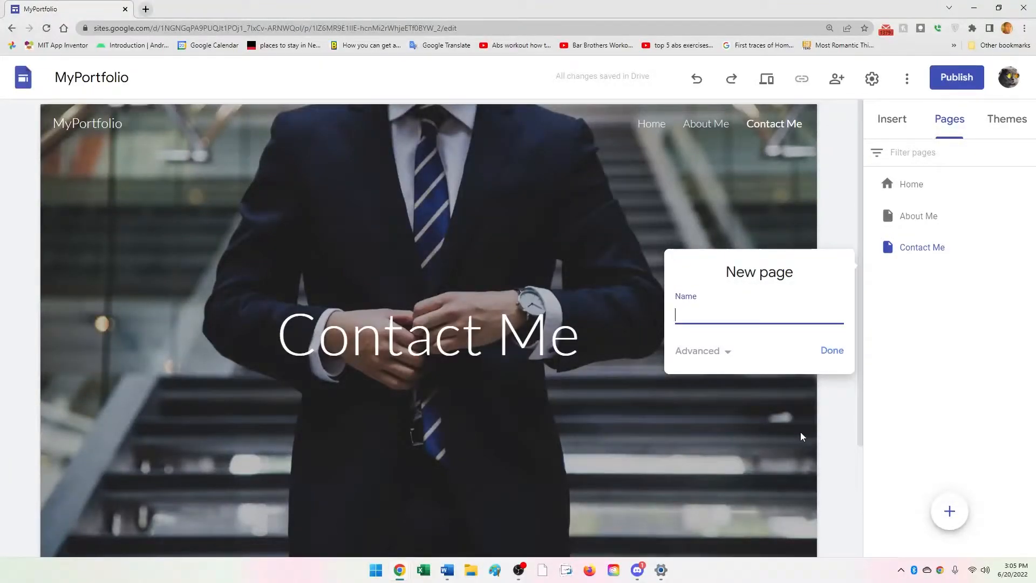
{"action": "type", "text": "ShowCase"}
{"action": "left_click", "coordinate": [829, 356]}
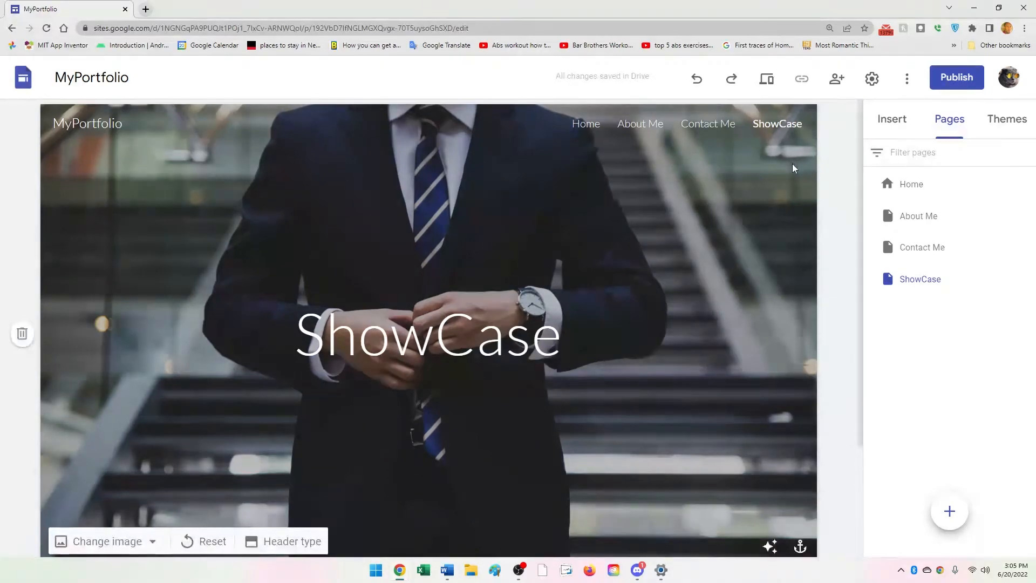
Add a new menu section named "test" to the site navigation
{"action": "mouse_move", "coordinate": [962, 507]}
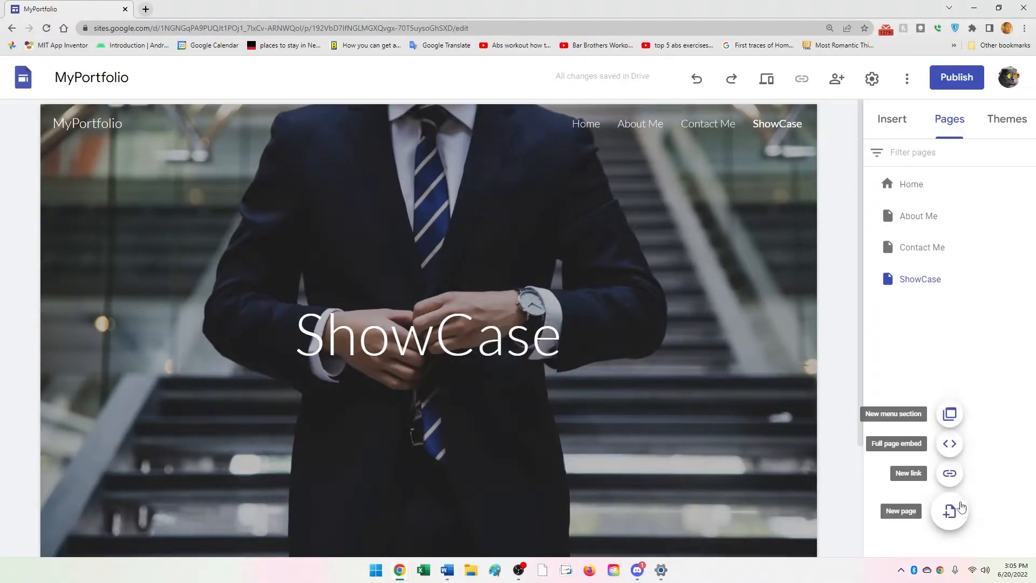
{"action": "left_click", "coordinate": [952, 420]}
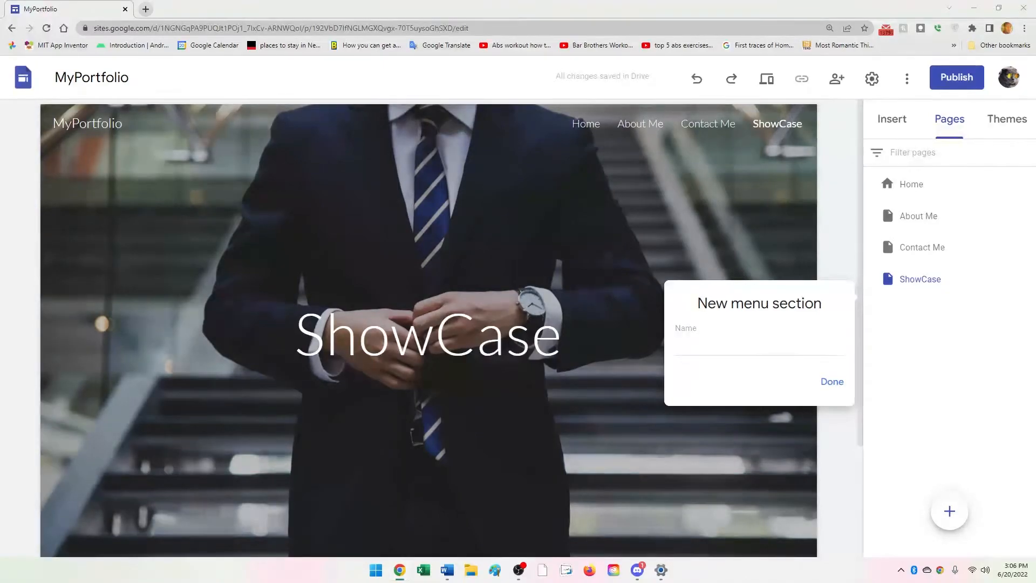
{"action": "left_click", "coordinate": [709, 349]}
{"action": "type", "text": "test"}
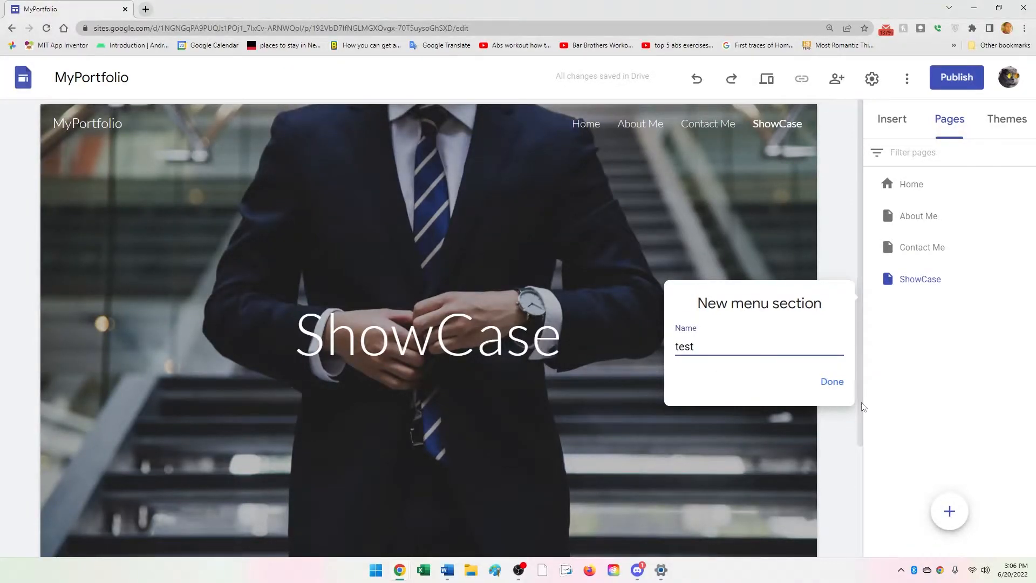
{"action": "left_click", "coordinate": [832, 384]}
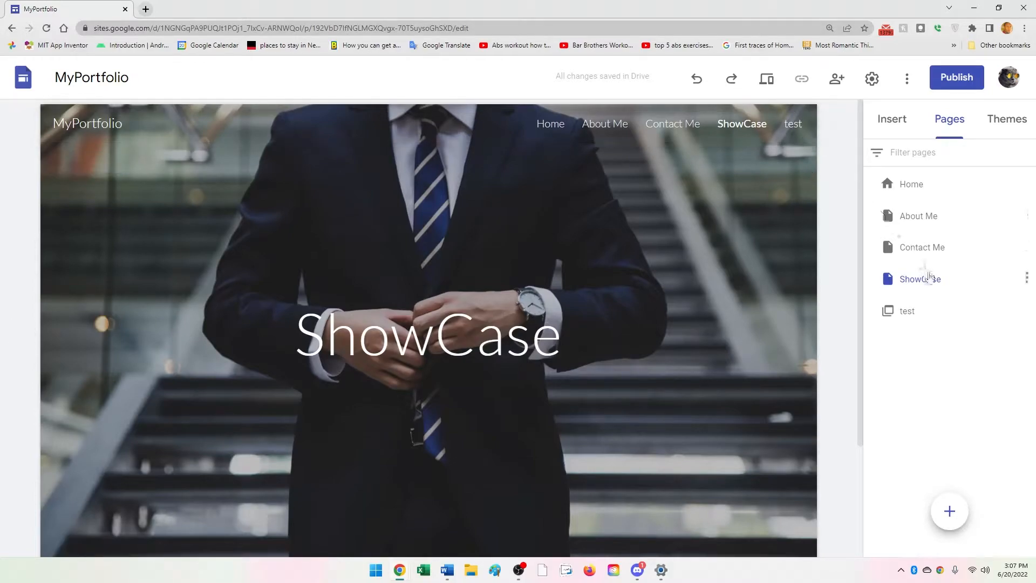
Delete the "test" menu section from the site
{"action": "left_click", "coordinate": [1027, 248]}
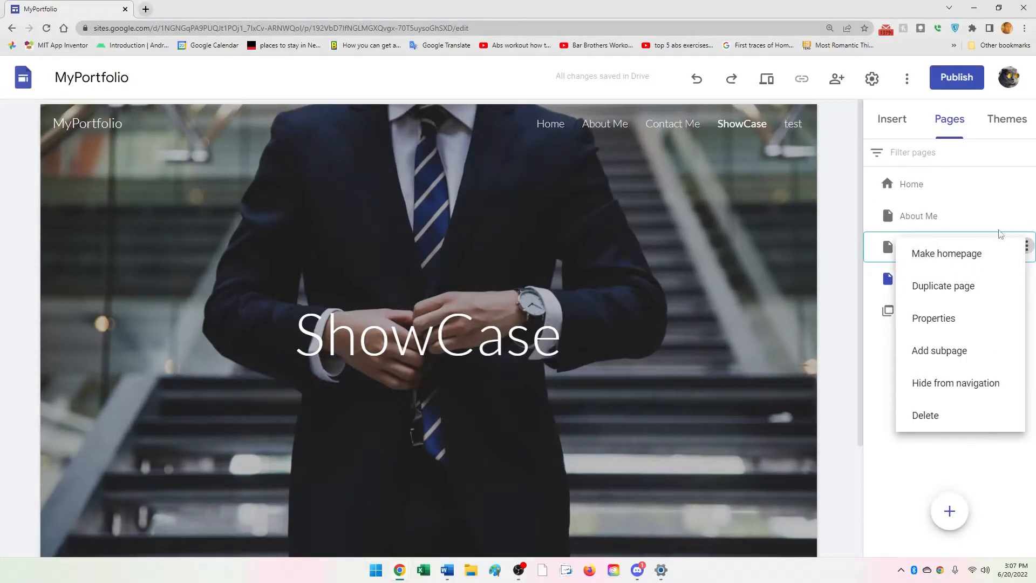
{"action": "left_click", "coordinate": [866, 356]}
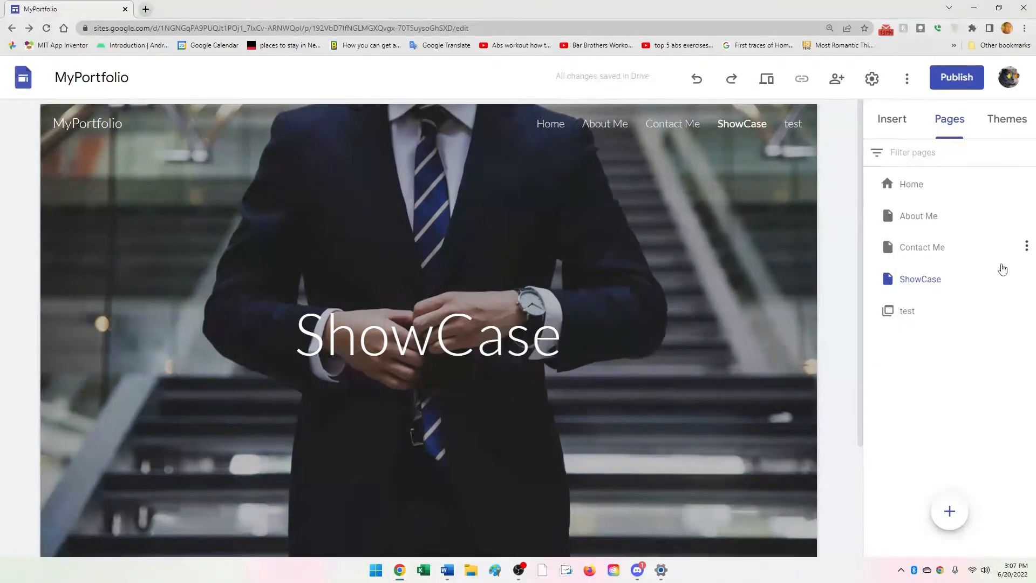
{"action": "left_click", "coordinate": [1027, 312]}
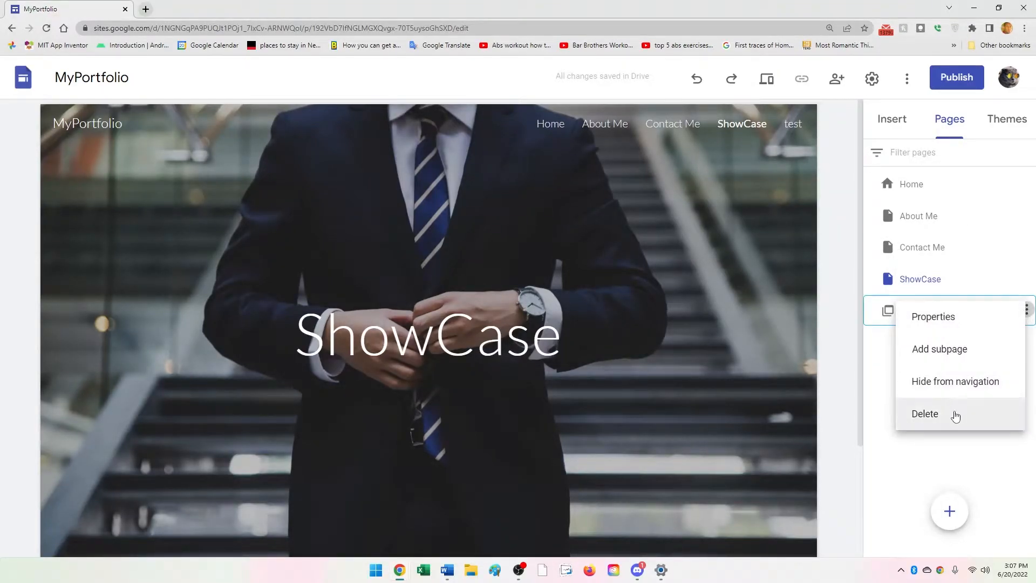
{"action": "left_click", "coordinate": [952, 421]}
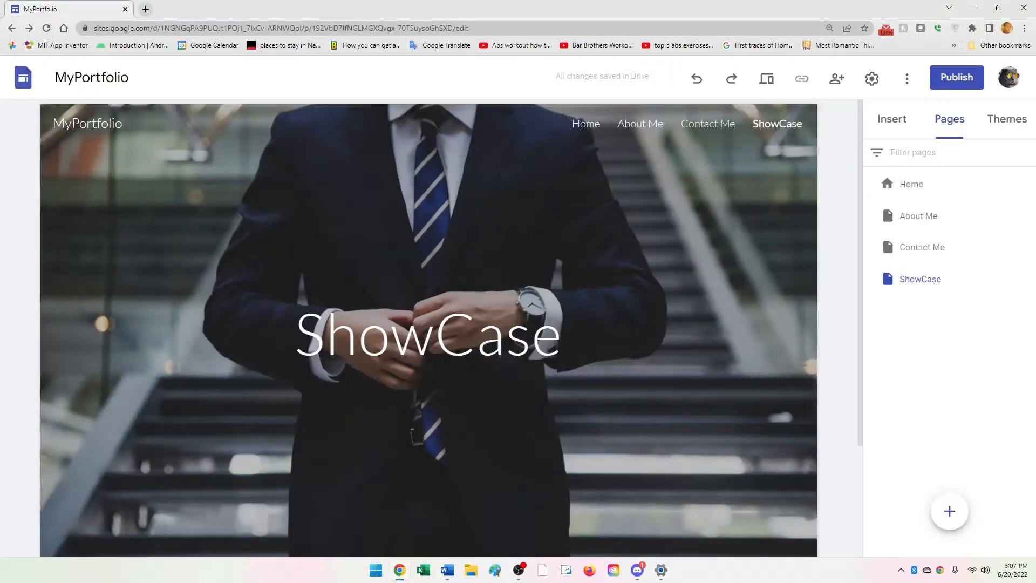
Add a subpage named "Projects" under the ShowCase page
{"action": "left_click", "coordinate": [1027, 285]}
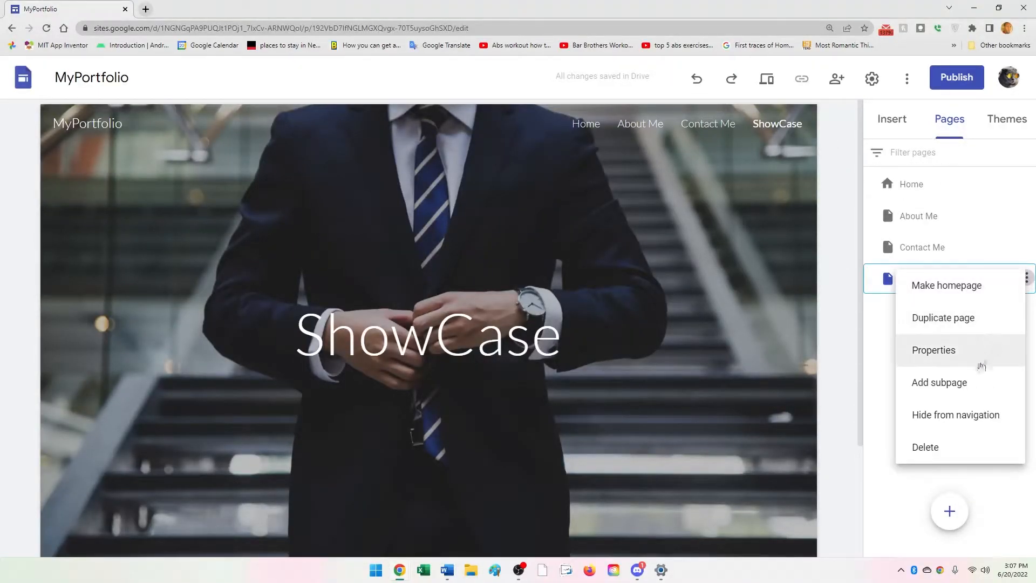
{"action": "left_click", "coordinate": [970, 385]}
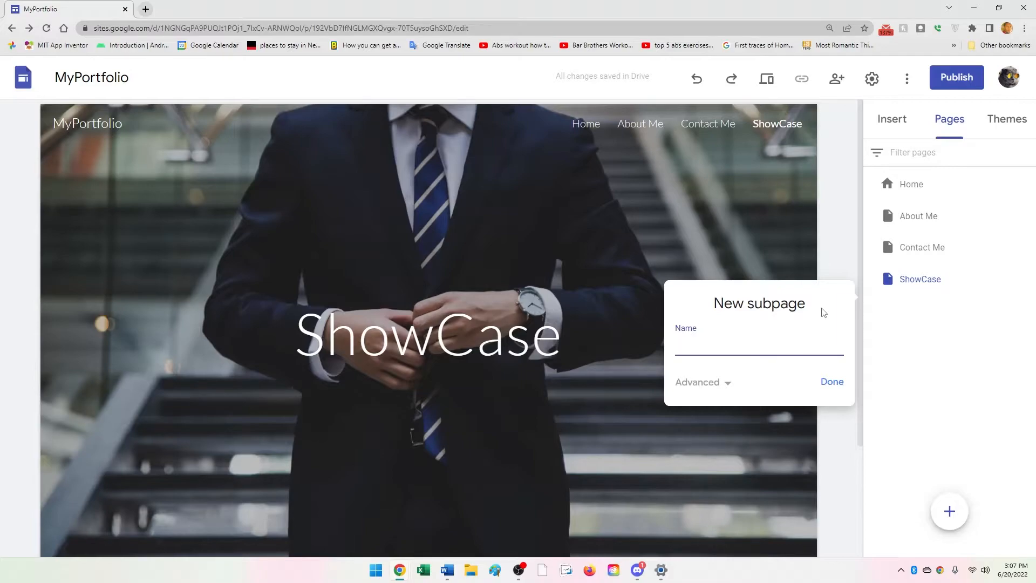
{"action": "type", "text": "Prohect"}
{"action": "key", "text": "BackSpace"}
{"action": "key", "text": "BackSpace"}
{"action": "key", "text": "BackSpace"}
{"action": "key", "text": "BackSpace"}
{"action": "type", "text": "jects"}
{"action": "left_click", "coordinate": [832, 383]}
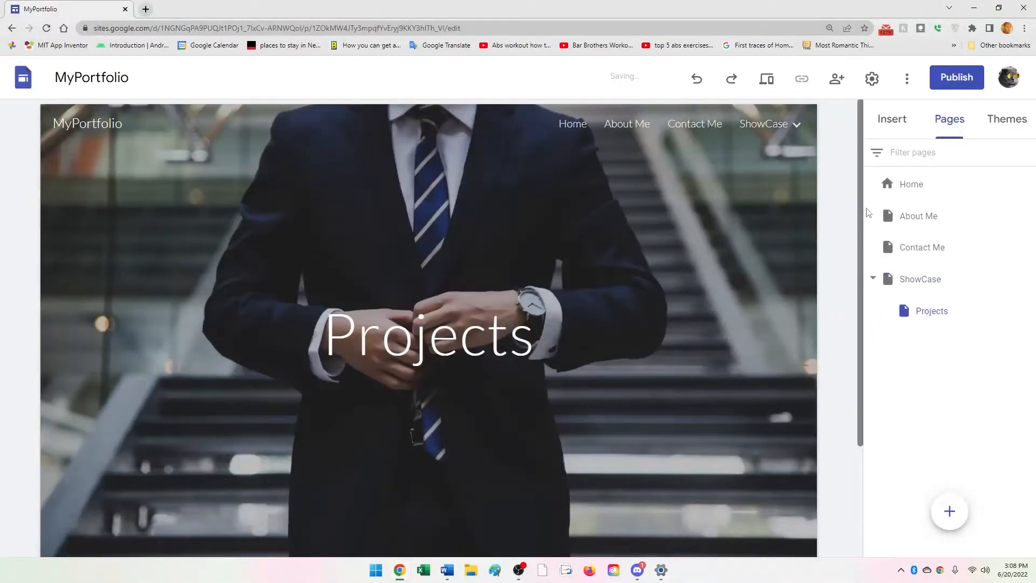
Add a subpage named "Files" under the ShowCase page
{"action": "left_click", "coordinate": [1027, 279]}
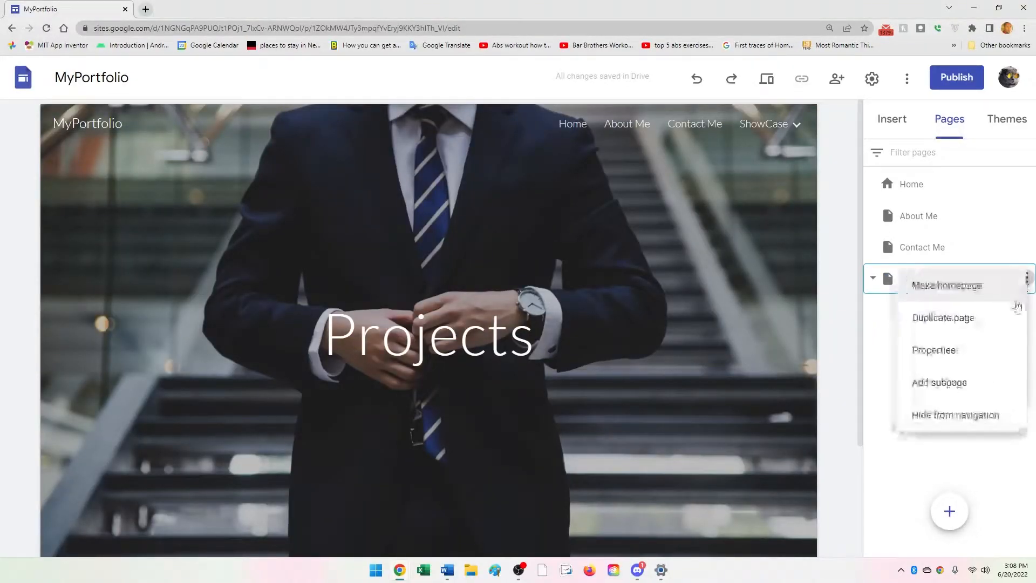
{"action": "left_click", "coordinate": [978, 392]}
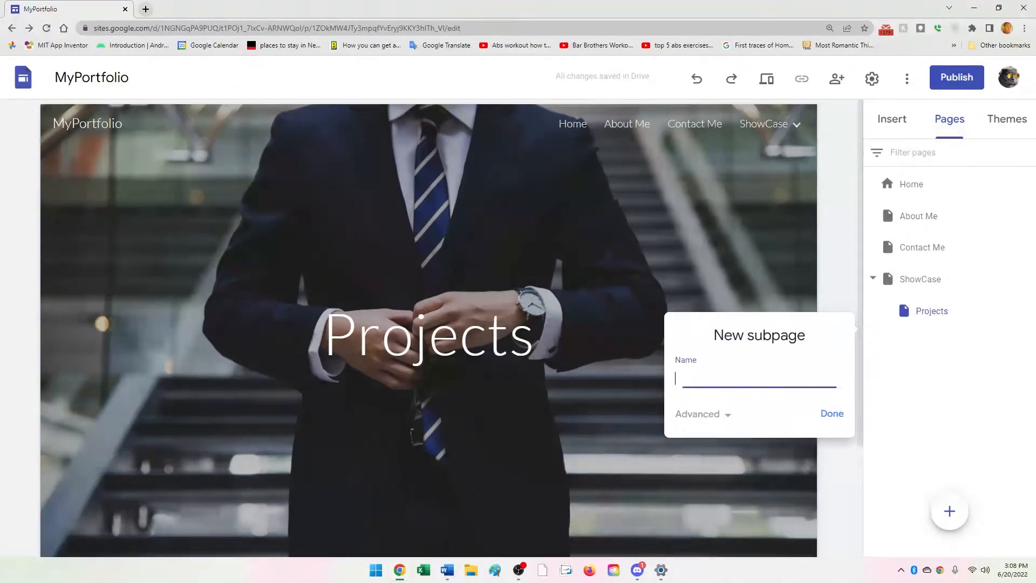
{"action": "left_click", "coordinate": [724, 380]}
{"action": "type", "text": "Files"}
{"action": "left_click", "coordinate": [831, 413]}
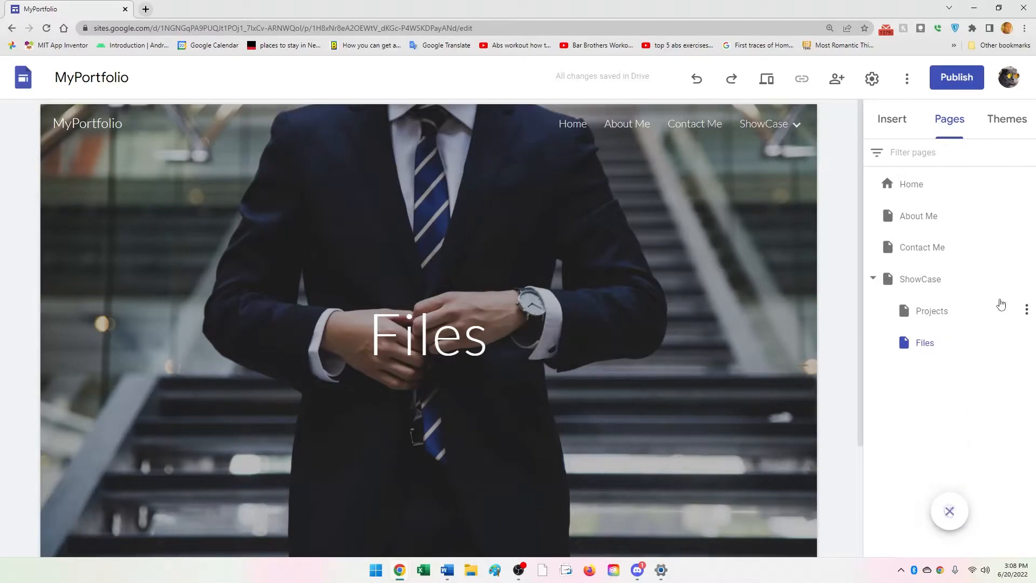
Add a subpage named "Certificates" under the ShowCase page
{"action": "left_click", "coordinate": [1027, 277]}
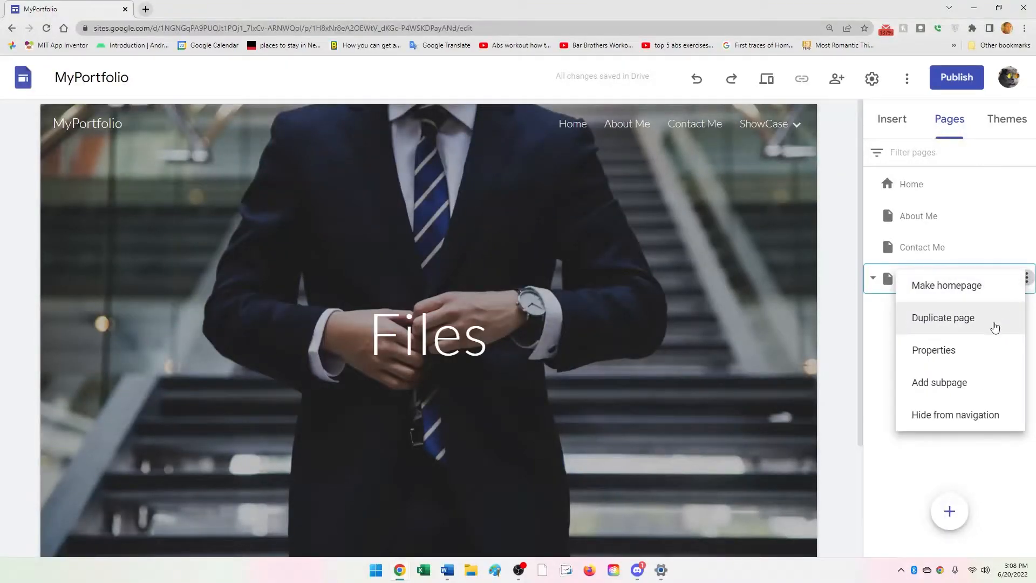
{"action": "left_click", "coordinate": [991, 382]}
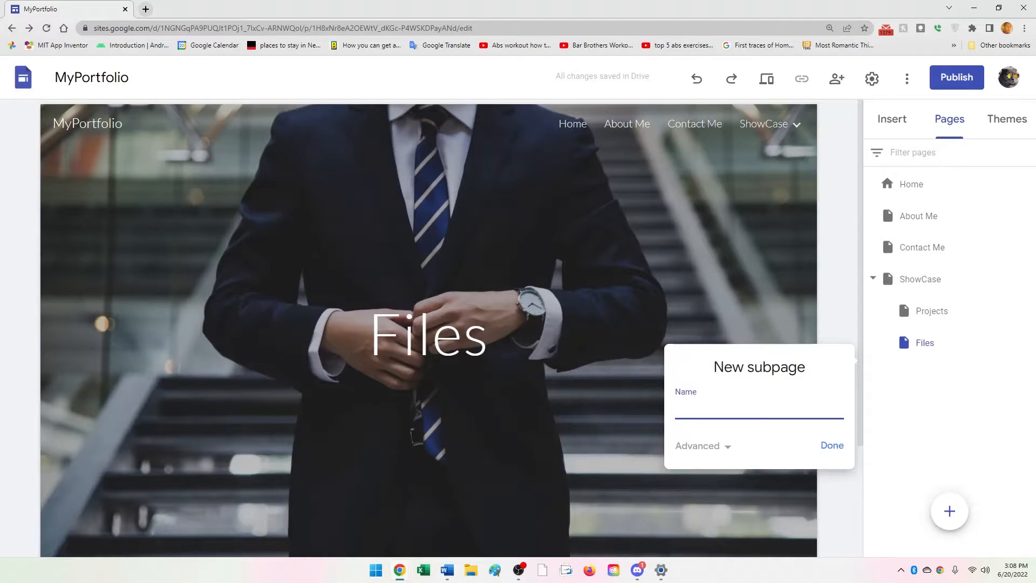
{"action": "type", "text": "Certificates"}
{"action": "left_click", "coordinate": [833, 446]}
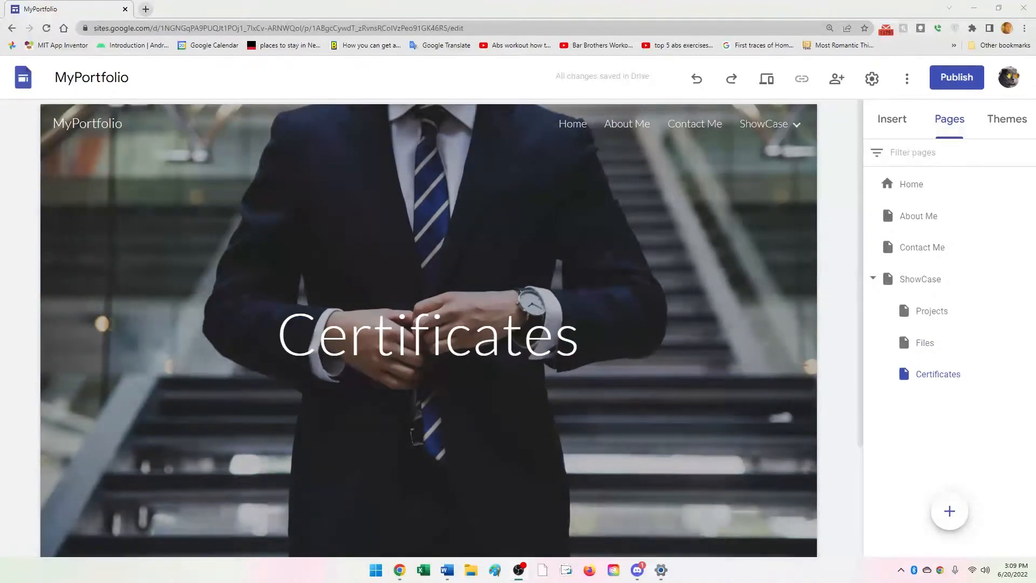
Check the site's navigation by visiting the ShowCase subpages, About Me, Contact Me and ShowCase, ending on the Home page
{"action": "mouse_move", "coordinate": [705, 517]}
{"action": "mouse_move", "coordinate": [957, 374]}
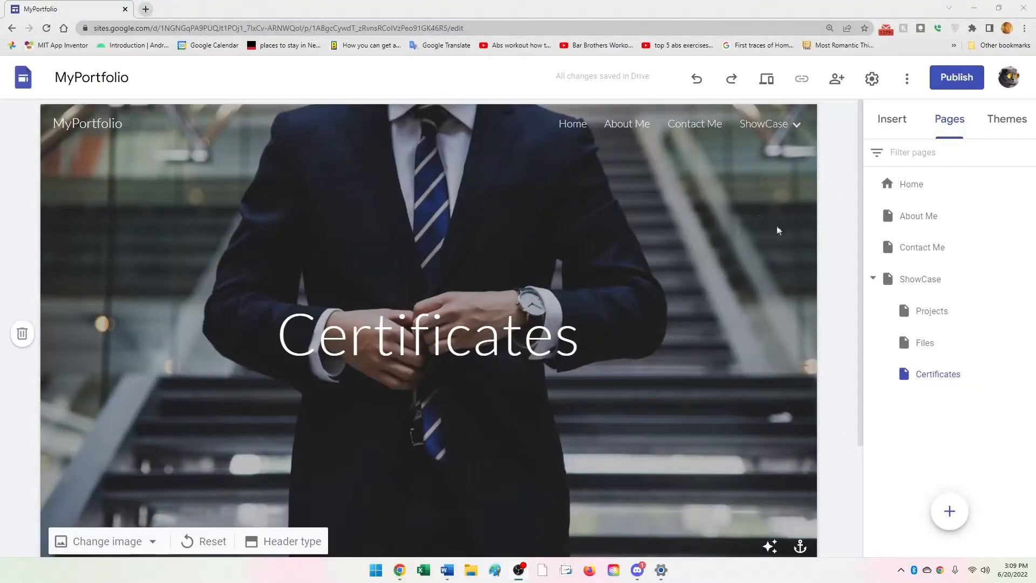
{"action": "mouse_move", "coordinate": [791, 125]}
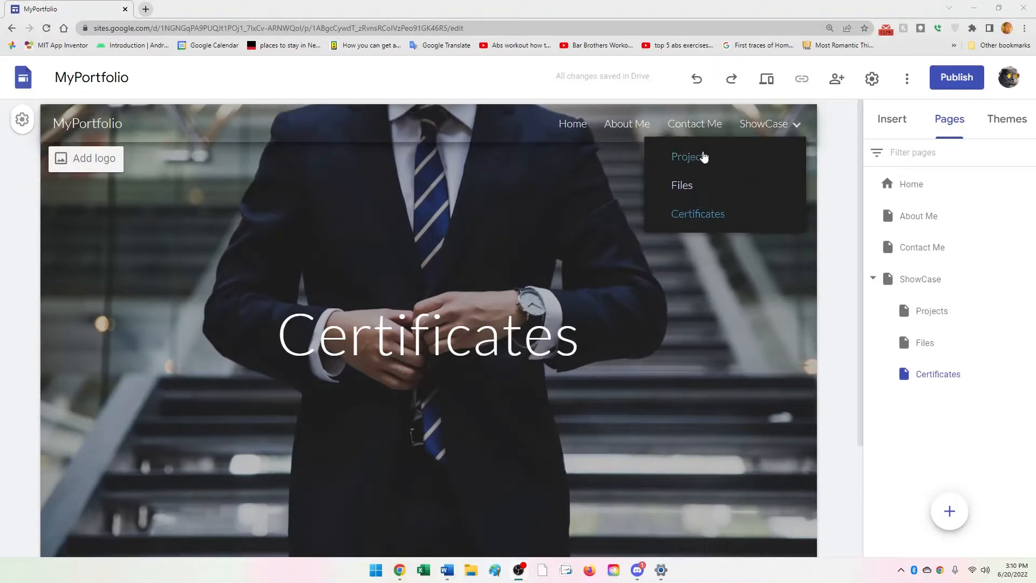
{"action": "left_click", "coordinate": [685, 189]}
{"action": "mouse_move", "coordinate": [798, 123]}
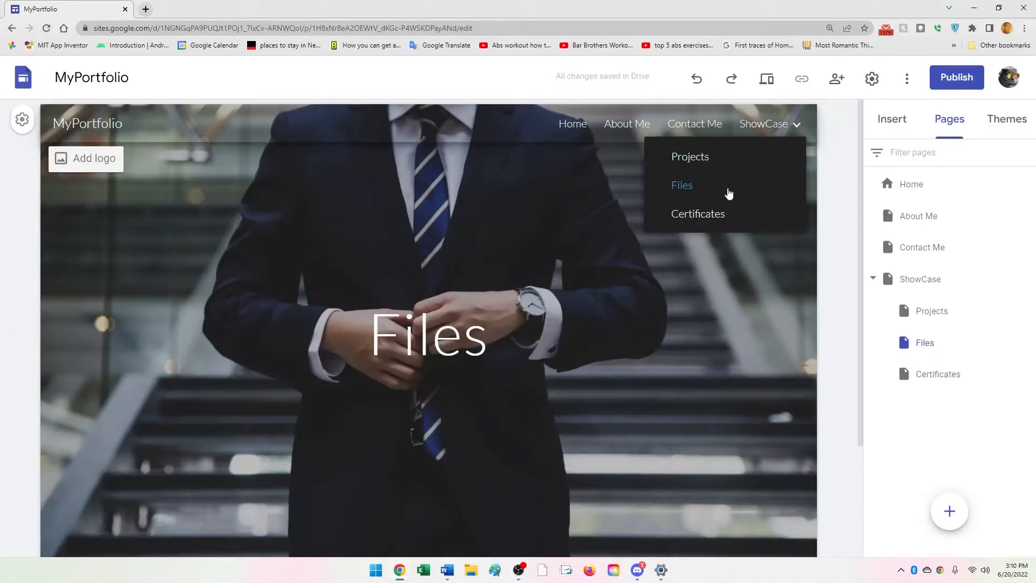
{"action": "left_click", "coordinate": [698, 213]}
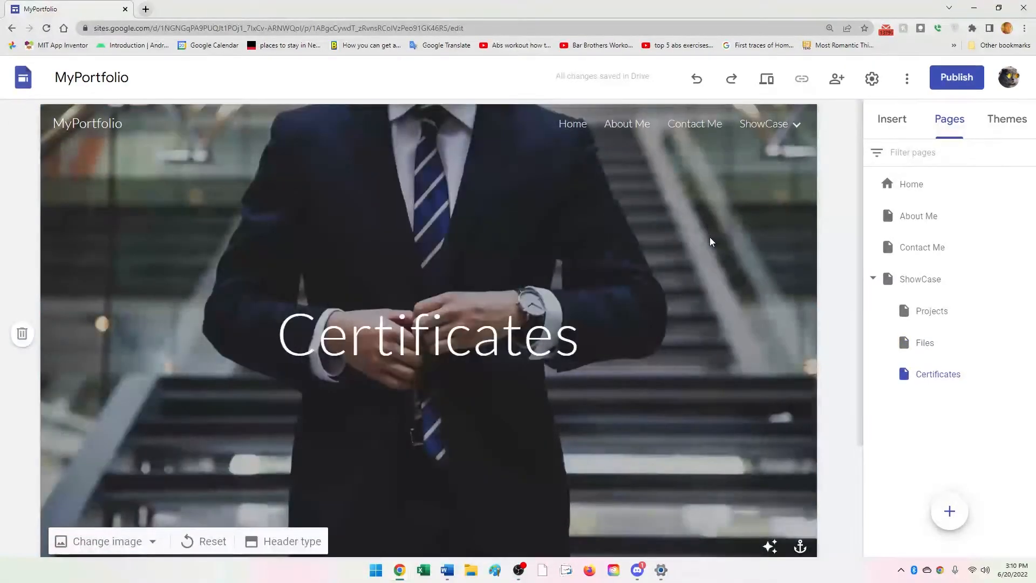
{"action": "mouse_move", "coordinate": [789, 122]}
{"action": "left_click", "coordinate": [722, 157]}
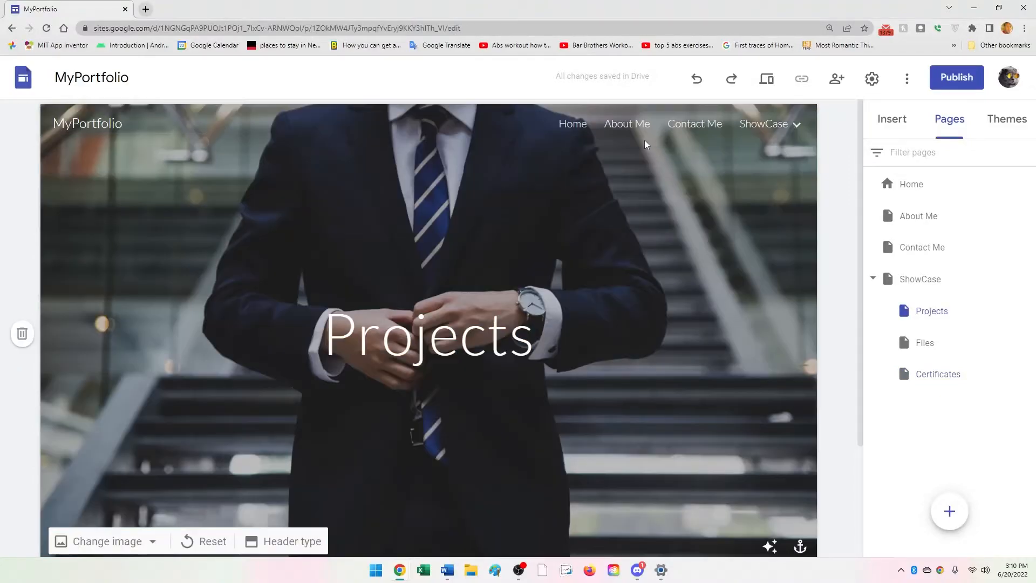
{"action": "left_click", "coordinate": [629, 128]}
{"action": "left_click", "coordinate": [697, 123]}
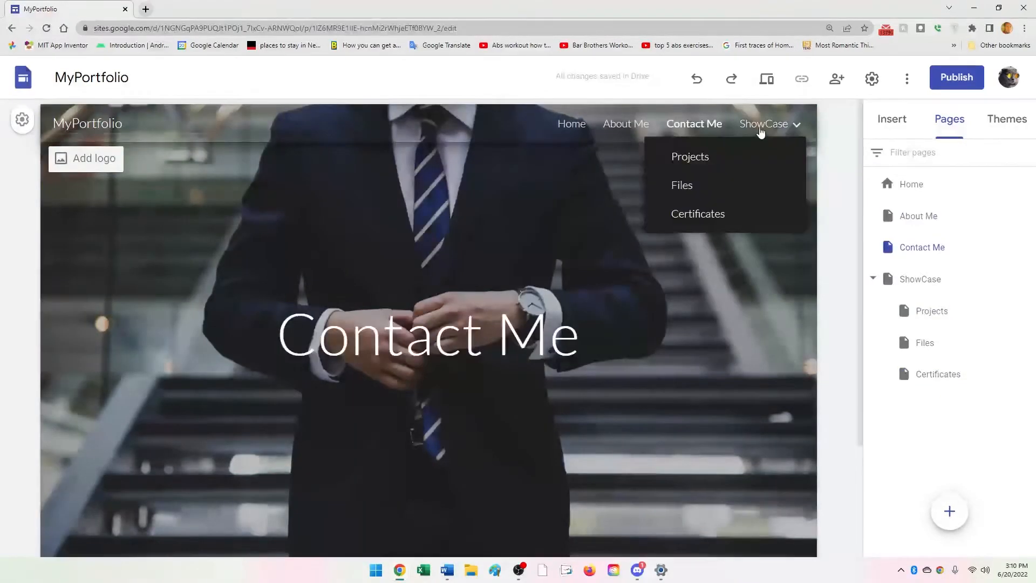
{"action": "left_click", "coordinate": [766, 127]}
{"action": "left_click", "coordinate": [571, 126]}
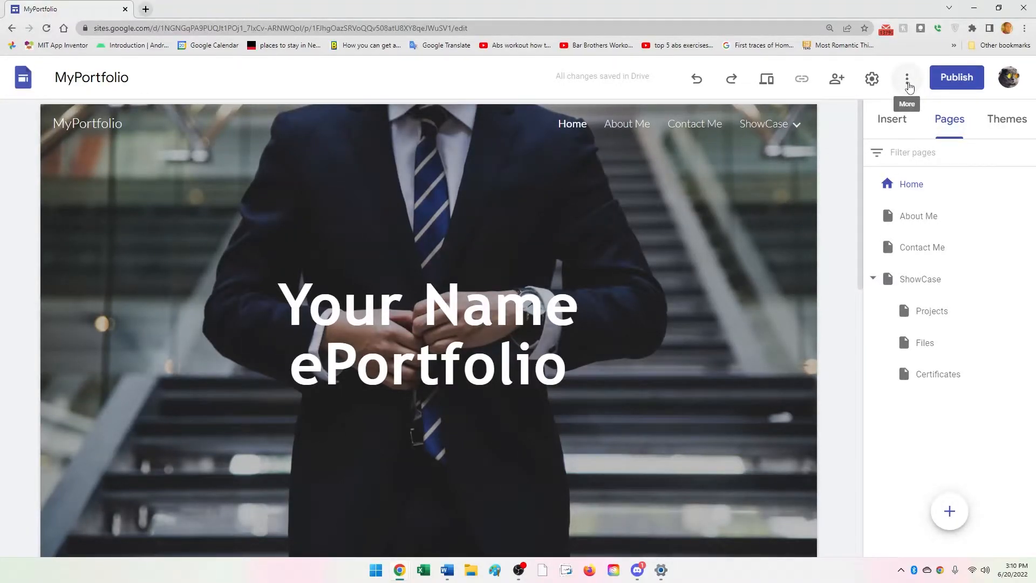
Review the site's version history with the current version's earlier edits expanded, and return to the editor
{"action": "left_click", "coordinate": [909, 86]}
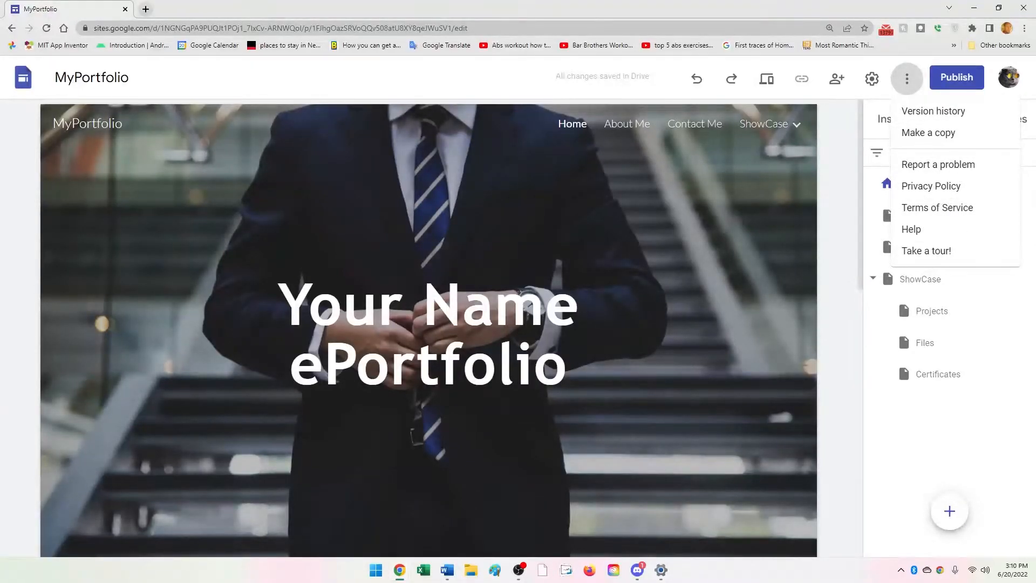
{"action": "key", "text": "Escape"}
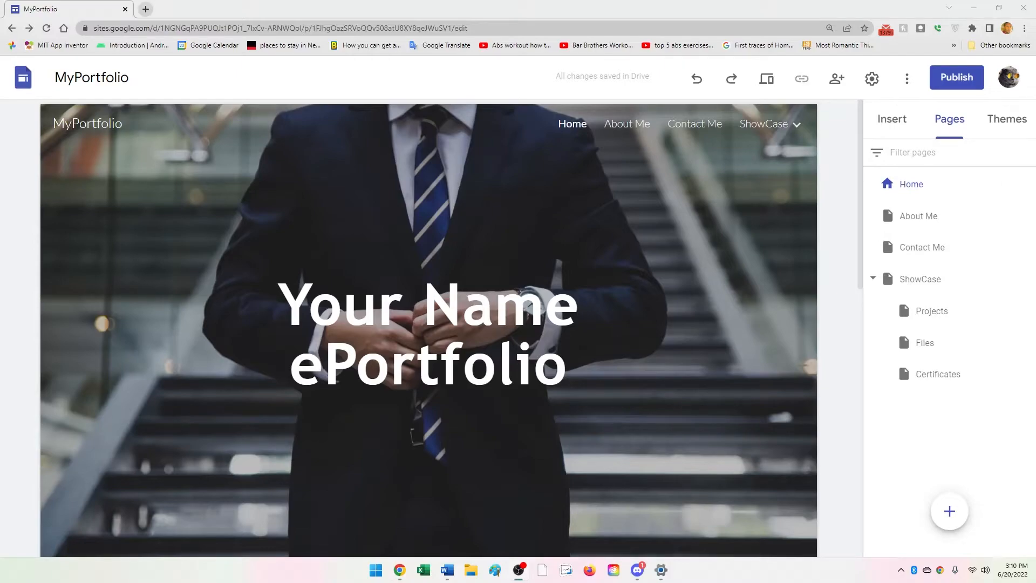
{"action": "left_click", "coordinate": [900, 88]}
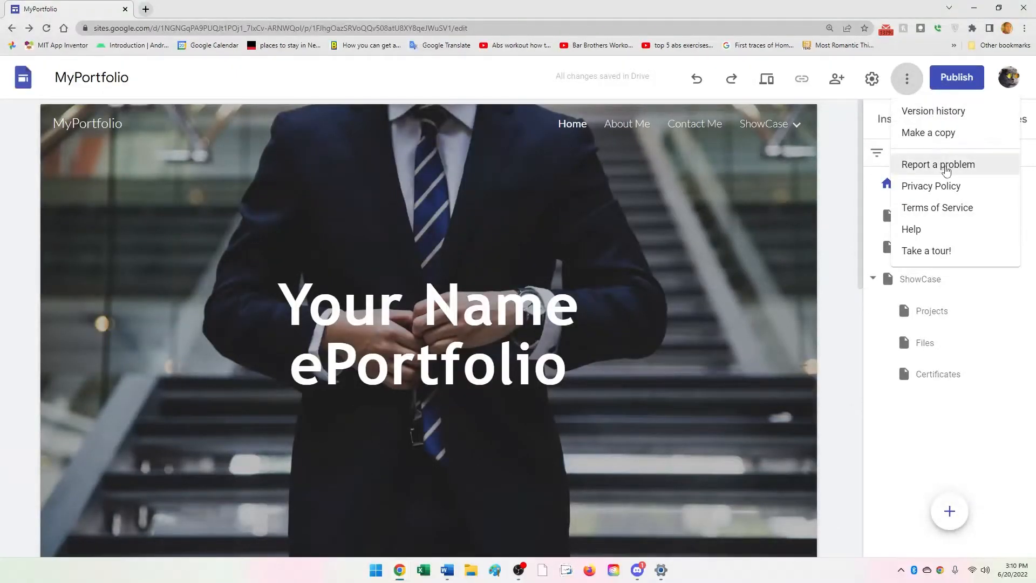
{"action": "left_click", "coordinate": [940, 123]}
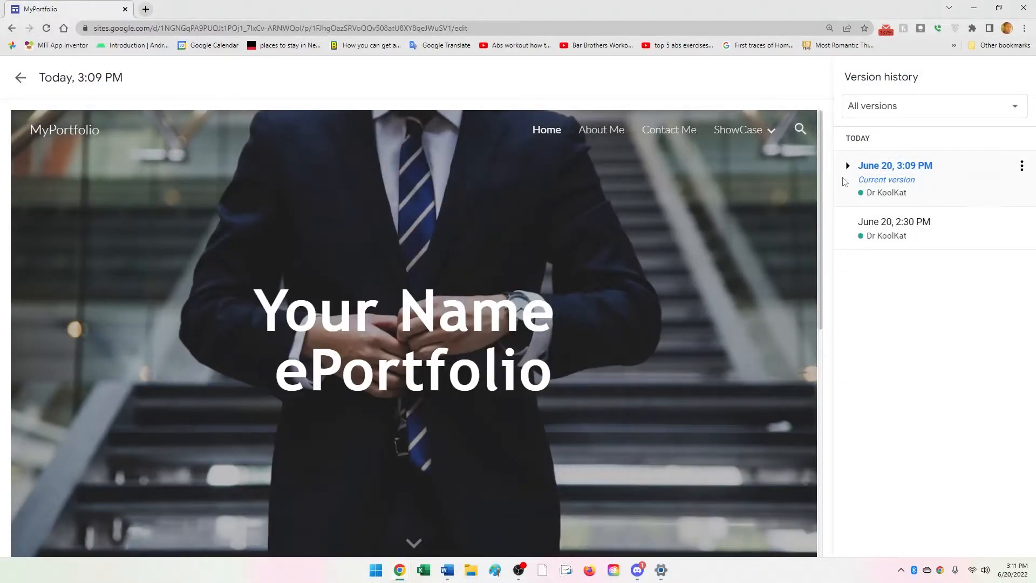
{"action": "left_click", "coordinate": [848, 166]}
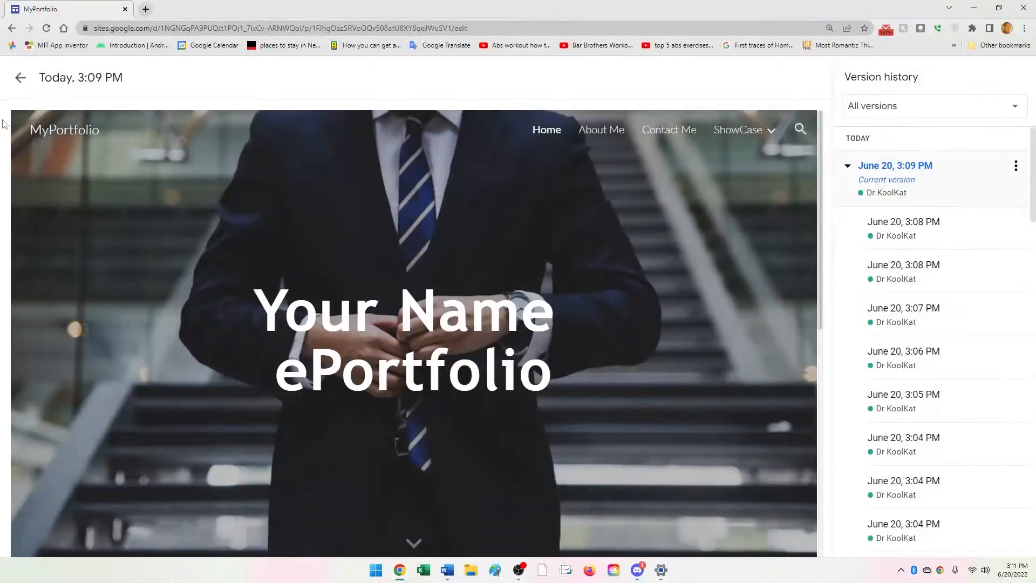
{"action": "left_click", "coordinate": [20, 77]}
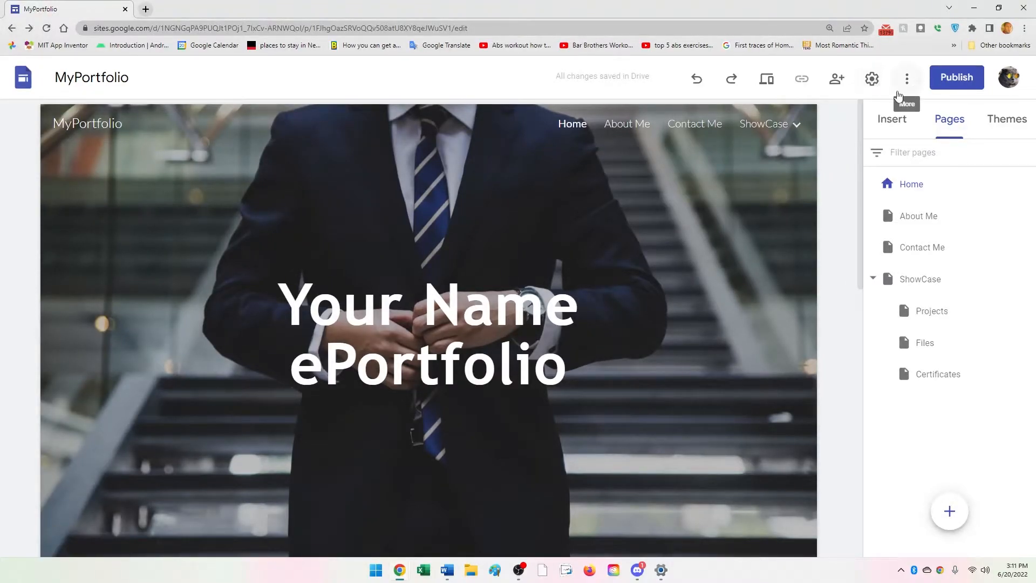
Try the White and Black navigation colors in the site settings and return the color to Transparent
{"action": "left_click", "coordinate": [873, 81]}
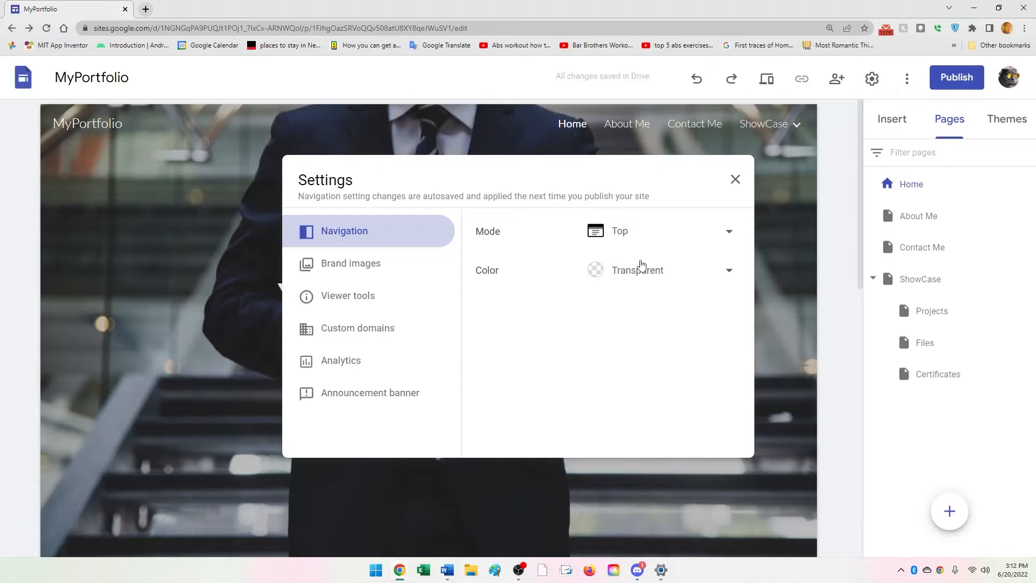
{"action": "left_click", "coordinate": [724, 271]}
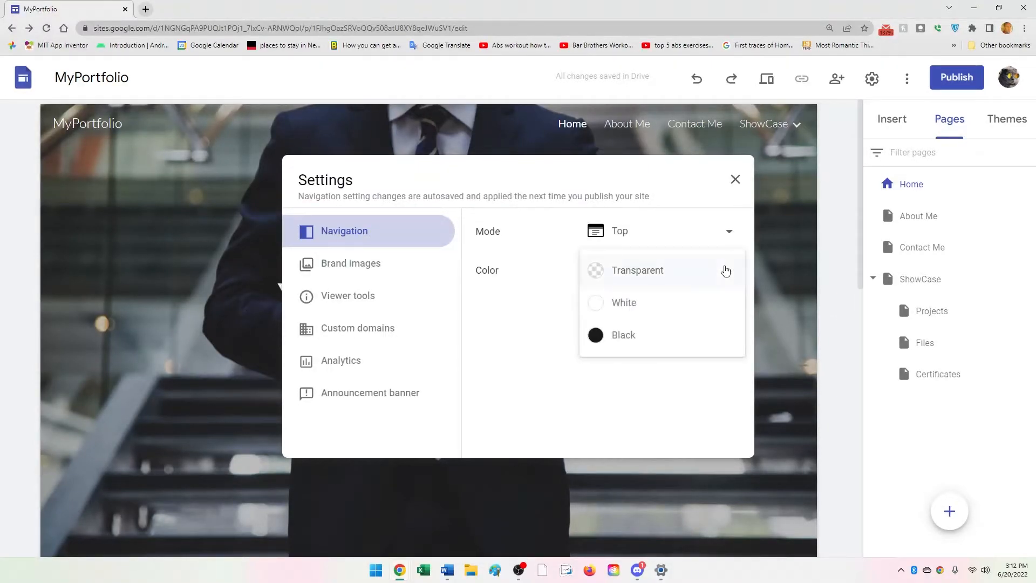
{"action": "left_click", "coordinate": [693, 307]}
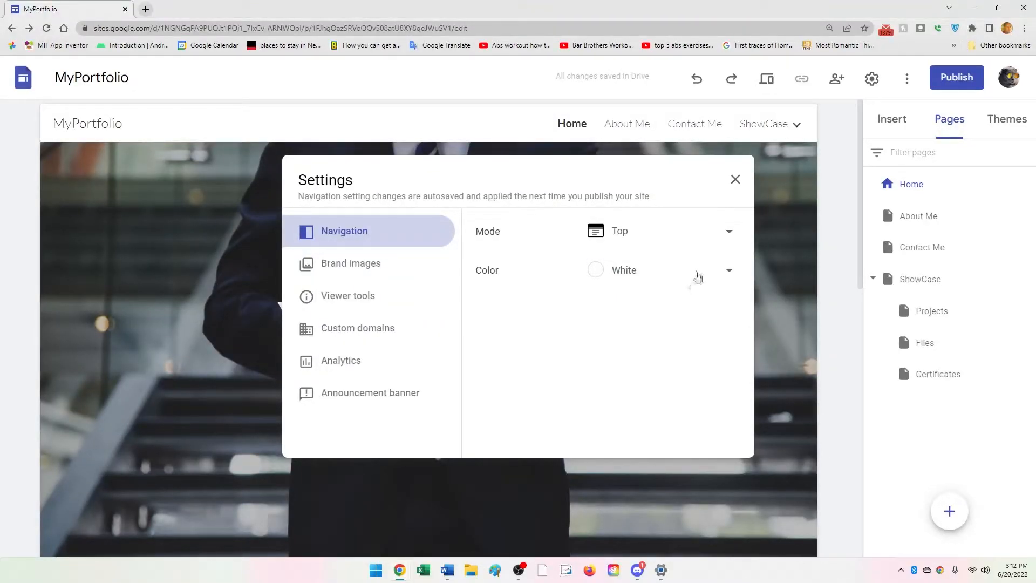
{"action": "left_click", "coordinate": [694, 272]}
{"action": "left_click", "coordinate": [681, 302]}
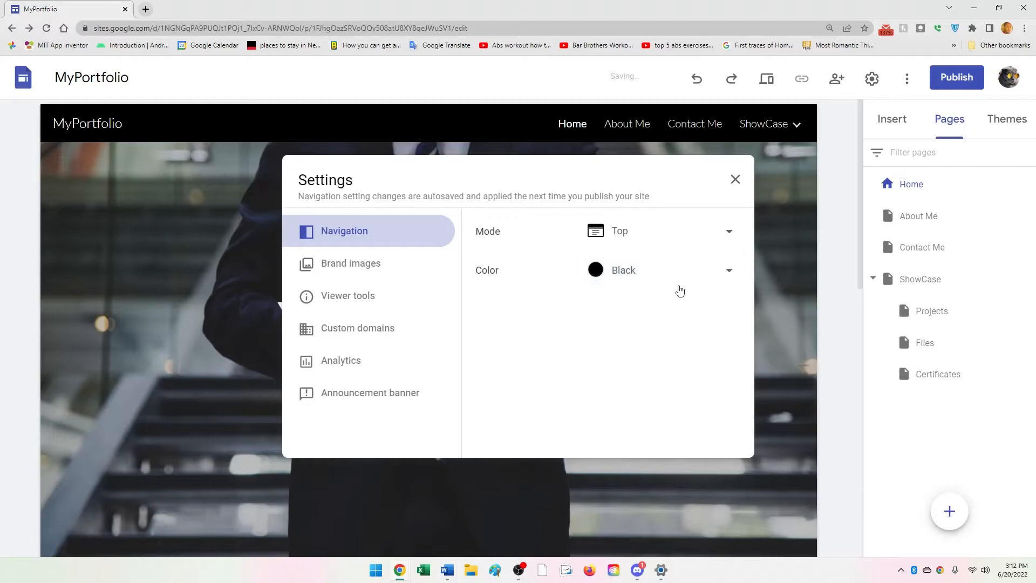
{"action": "left_click", "coordinate": [675, 275]}
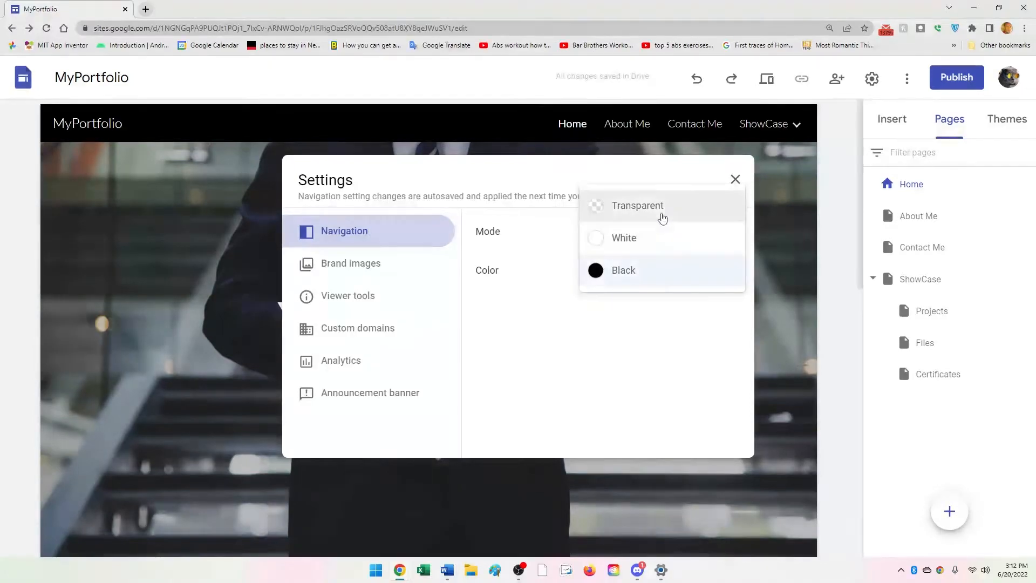
{"action": "left_click", "coordinate": [660, 214]}
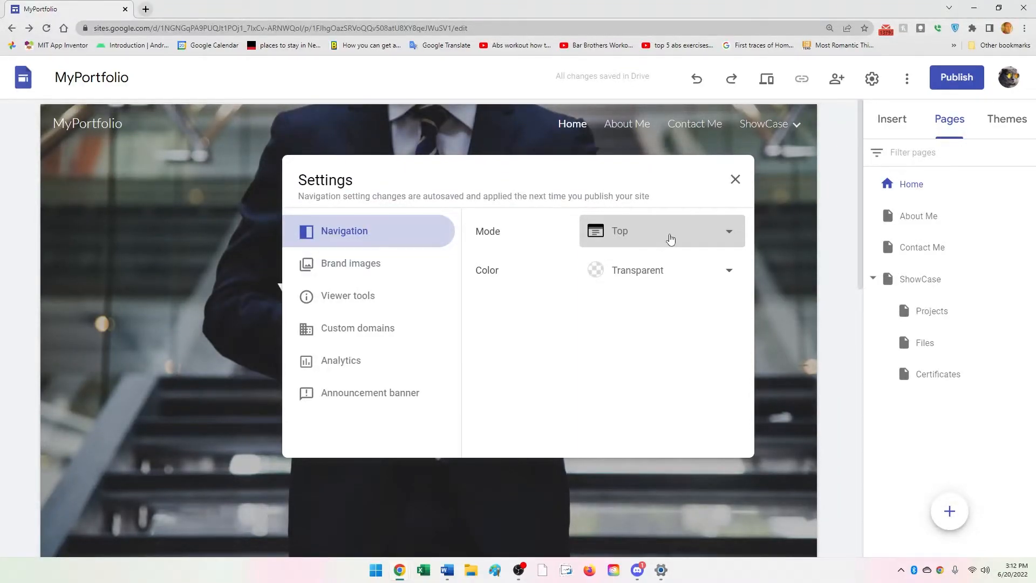
Set the site's navigation mode to Side and close the settings
{"action": "left_click", "coordinate": [670, 239]}
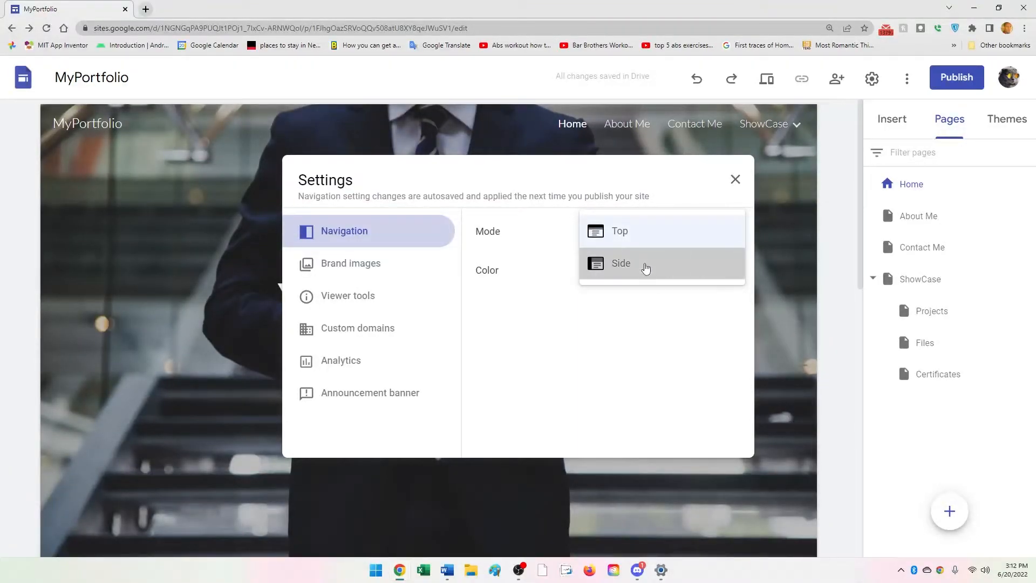
{"action": "left_click", "coordinate": [646, 268]}
{"action": "left_click_drag", "start_coordinate": [590, 180], "coordinate": [627, 283]}
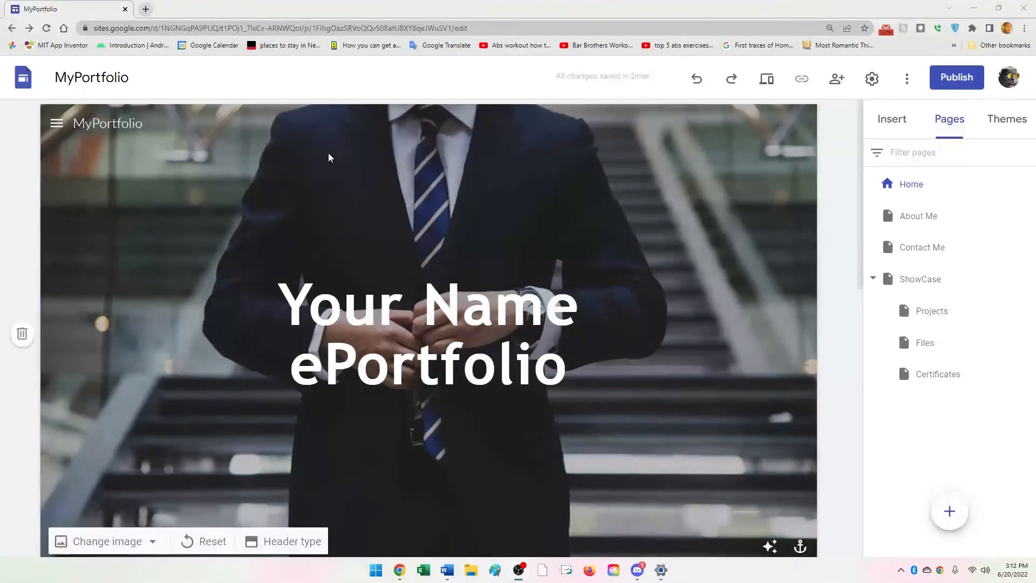
Check the side navigation menu in the editor, and in the site preview go to the ShowCase entry
{"action": "left_click", "coordinate": [58, 126]}
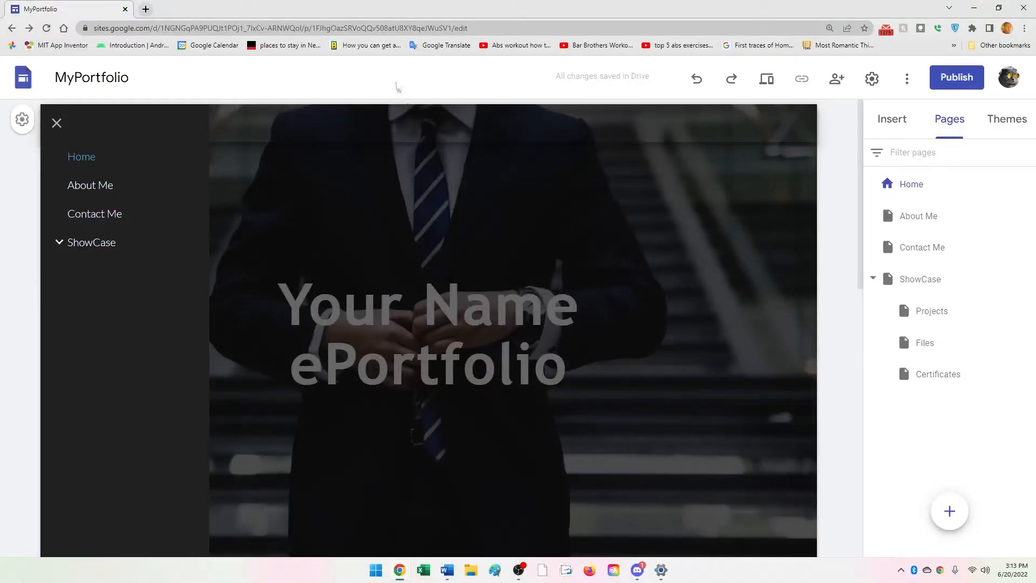
{"action": "left_click", "coordinate": [407, 111]}
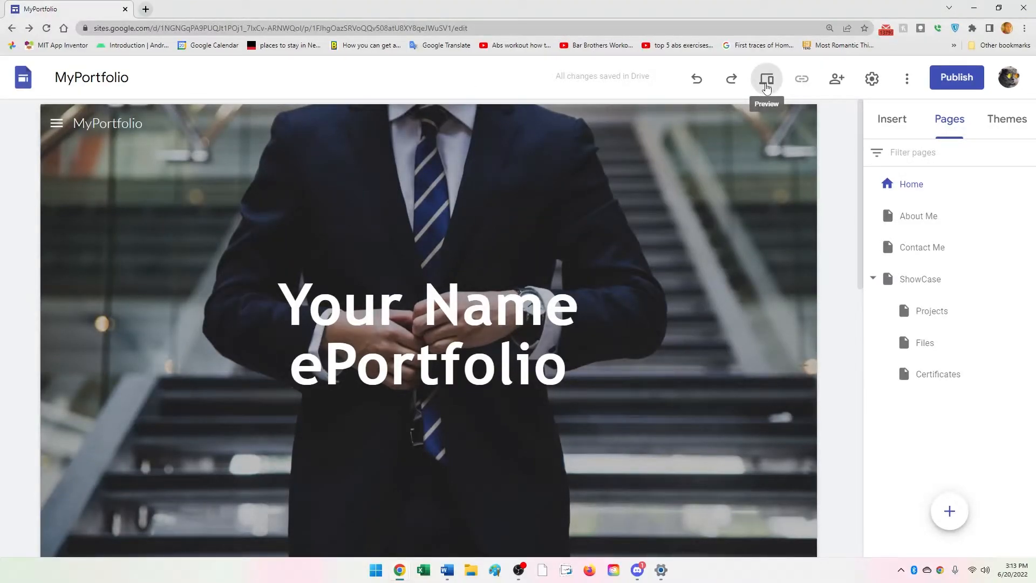
{"action": "left_click", "coordinate": [767, 81]}
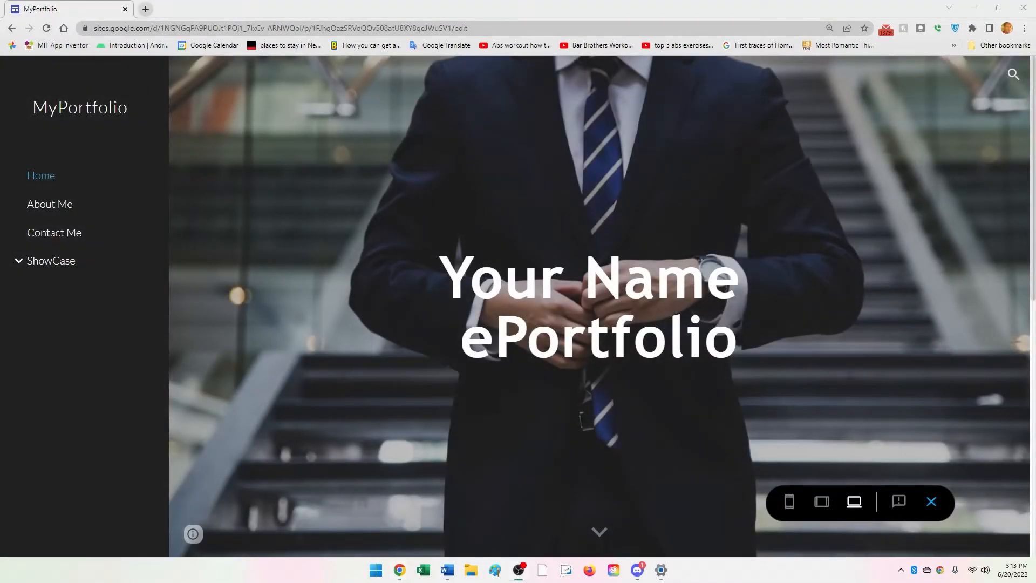
{"action": "left_click", "coordinate": [33, 260]}
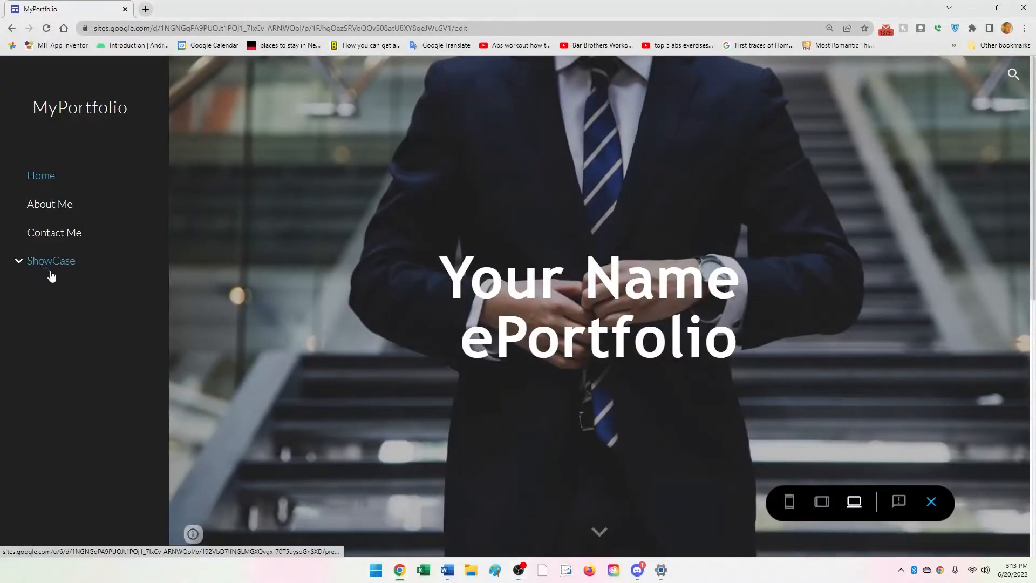
Look through the ShowCase subpages Projects and Certificates and the About Me page in the large-screen preview
{"action": "left_click", "coordinate": [61, 324]}
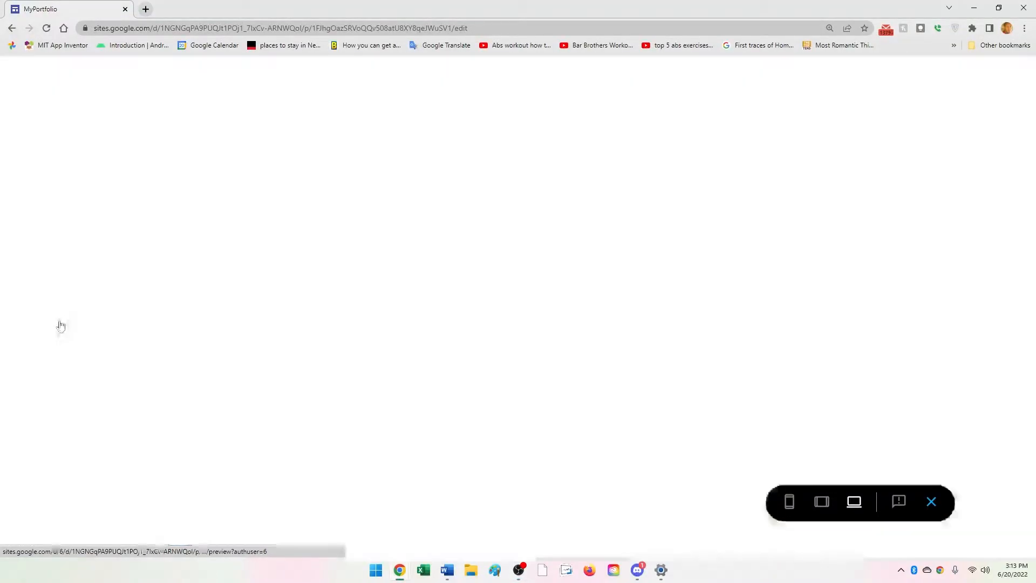
{"action": "left_click", "coordinate": [60, 294]}
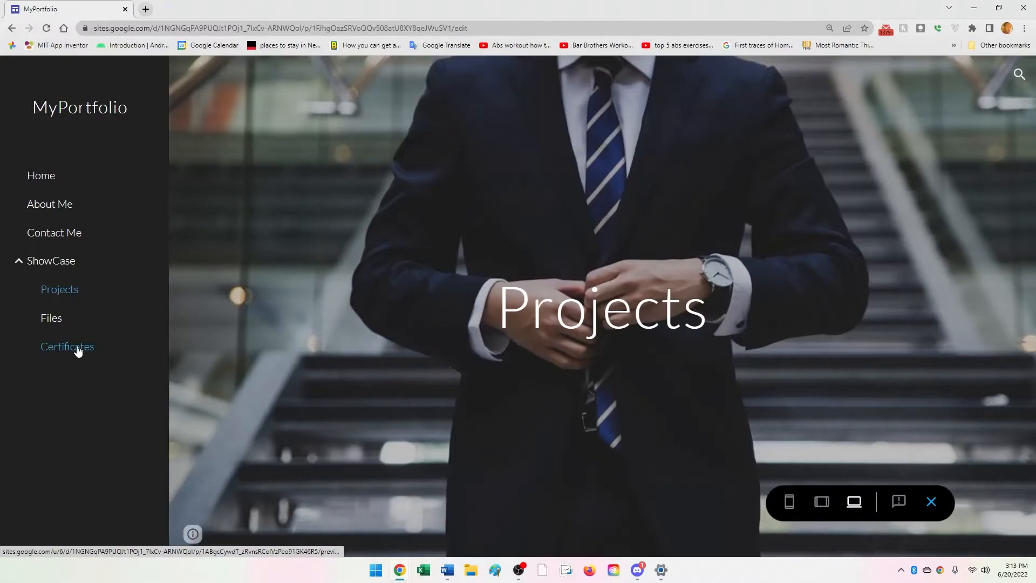
{"action": "left_click", "coordinate": [78, 350]}
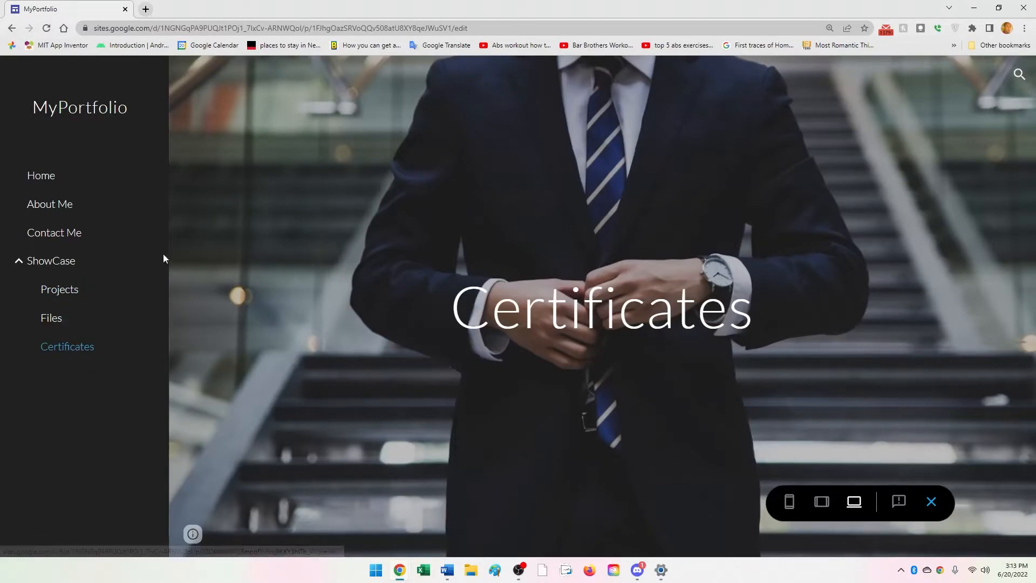
{"action": "left_click", "coordinate": [40, 209]}
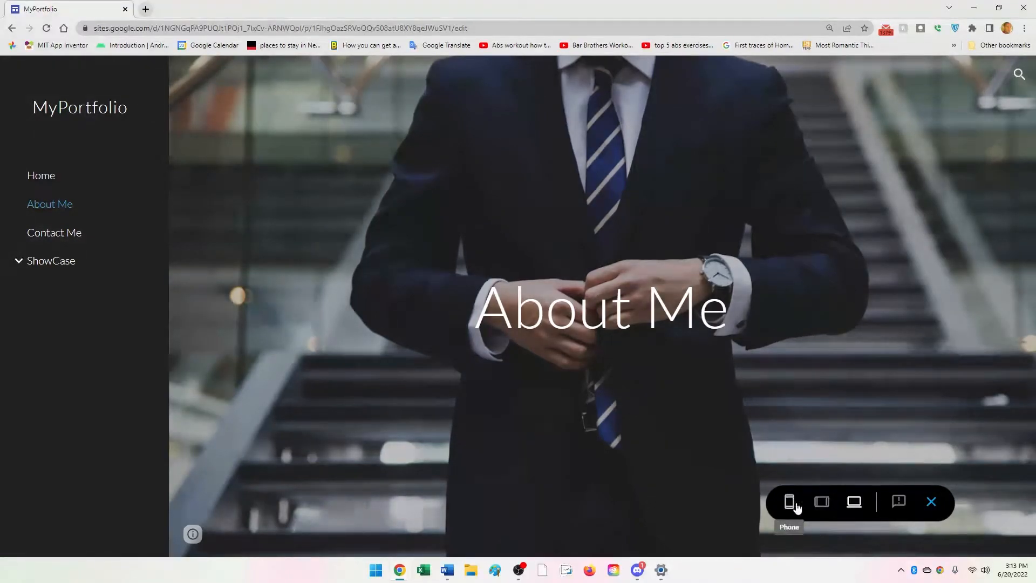
Switch the preview to tablet size and check the Contact Me and Home pages through the site navigation
{"action": "left_click", "coordinate": [822, 503]}
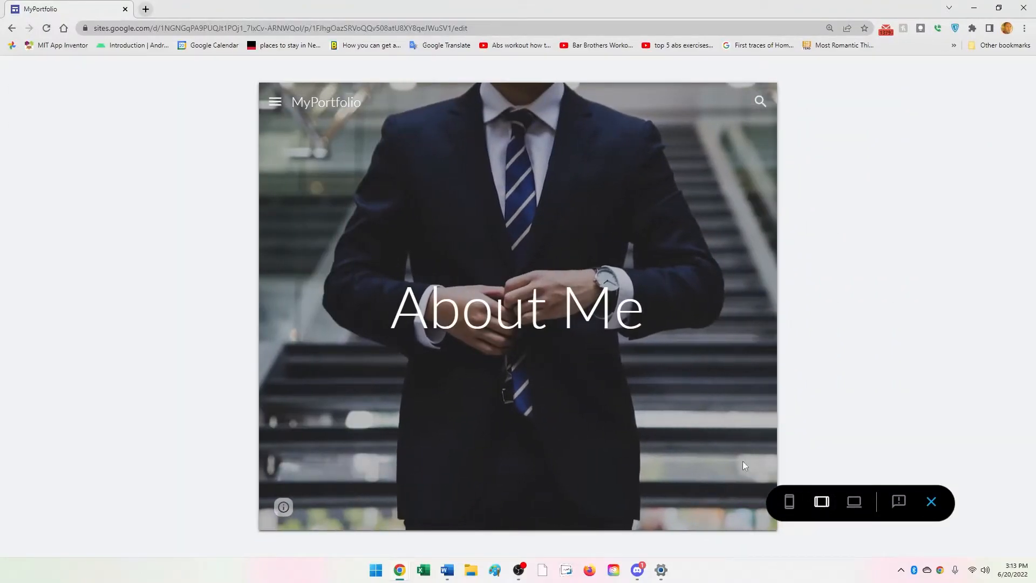
{"action": "left_click", "coordinate": [275, 101]}
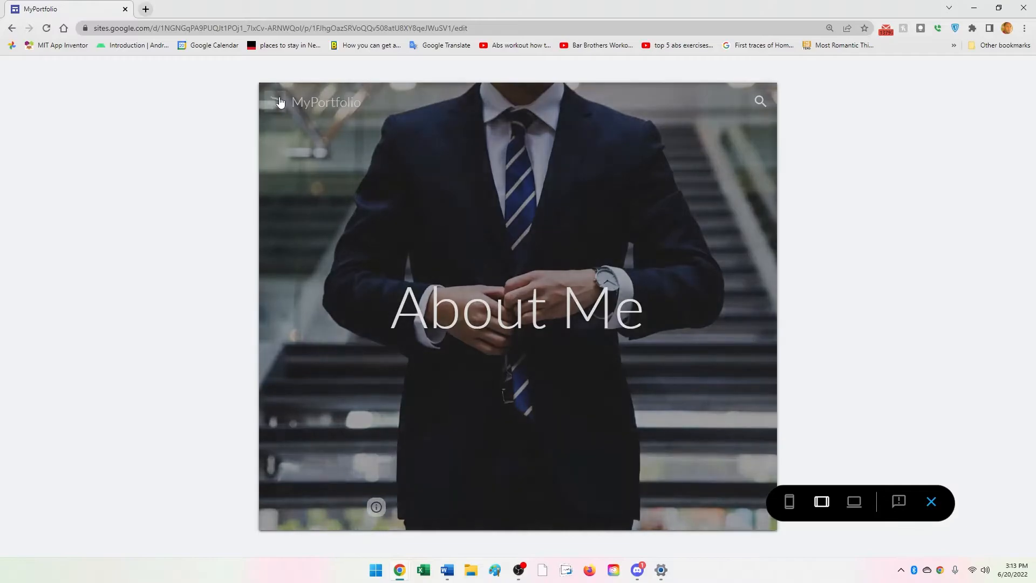
{"action": "left_click", "coordinate": [326, 195]}
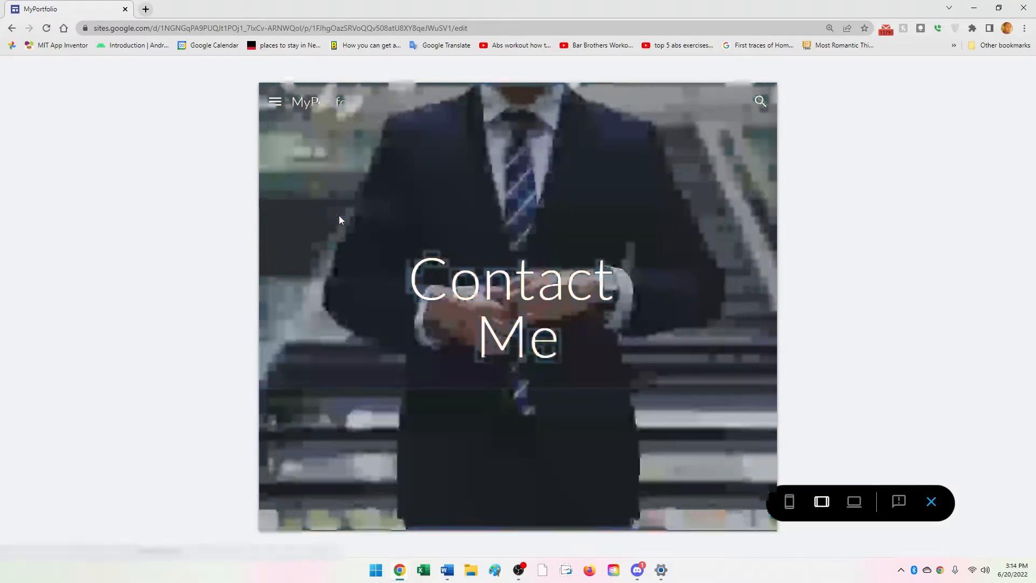
{"action": "left_click", "coordinate": [279, 105]}
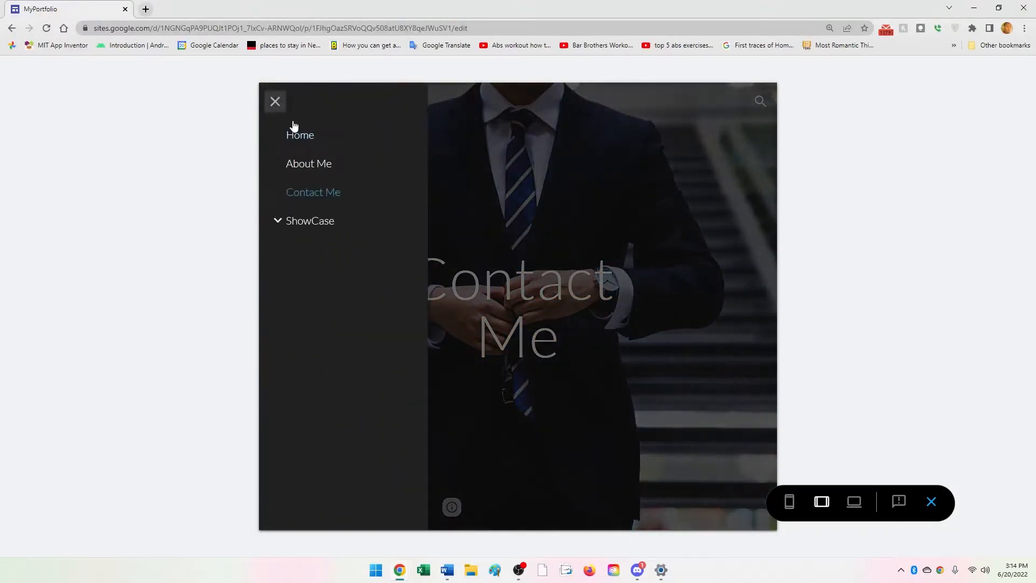
{"action": "left_click", "coordinate": [407, 223]}
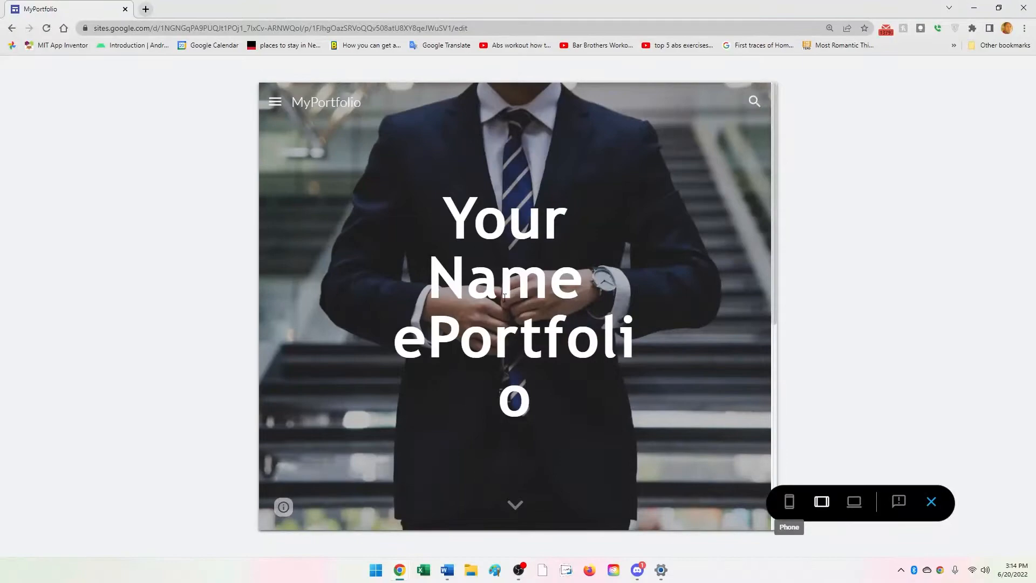
Compare how the home page title wraps in the phone and tablet previews and exit the preview
{"action": "left_click_drag", "start_coordinate": [431, 213], "coordinate": [663, 392]}
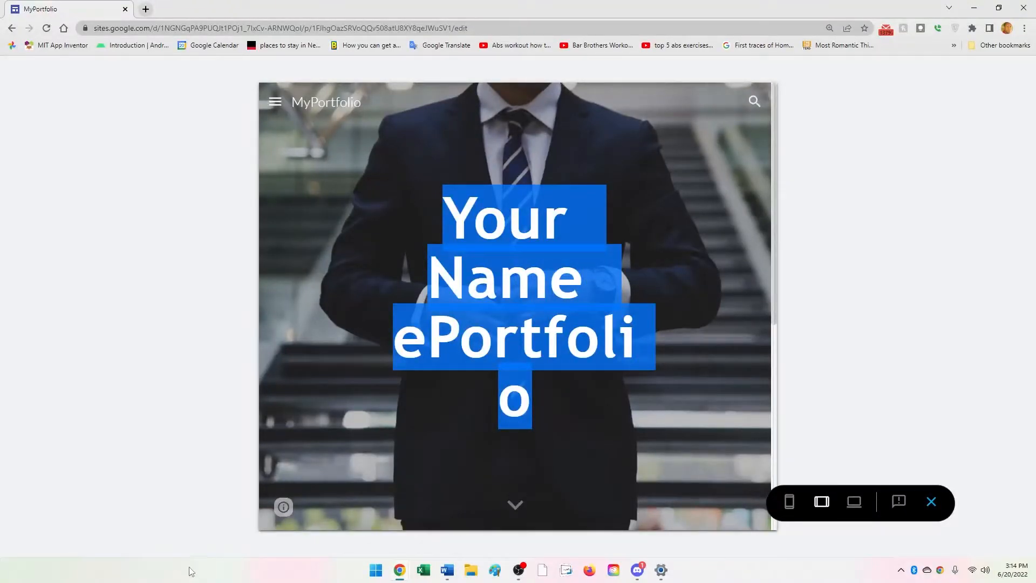
{"action": "left_click", "coordinate": [789, 501]}
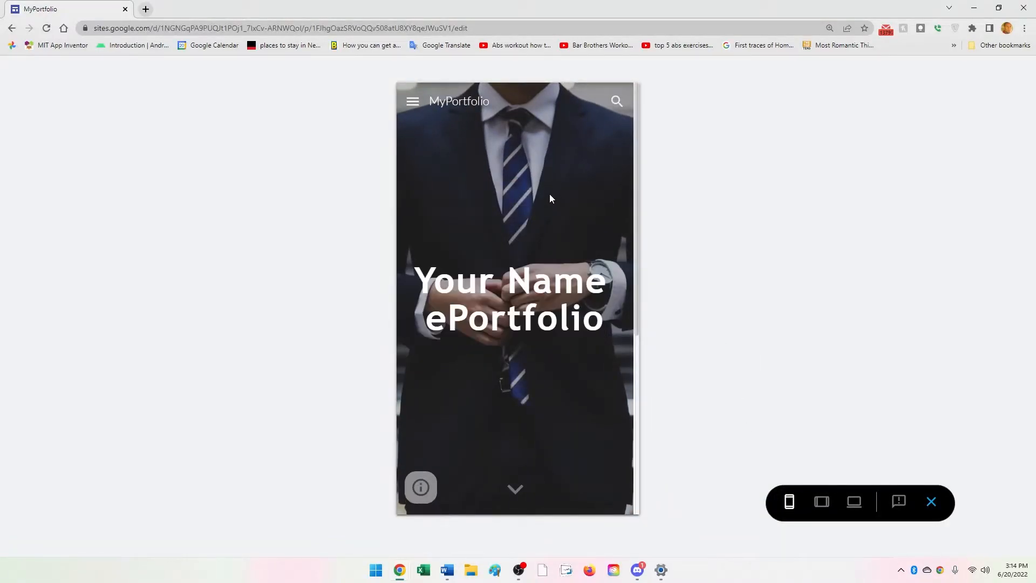
{"action": "left_click", "coordinate": [821, 502]}
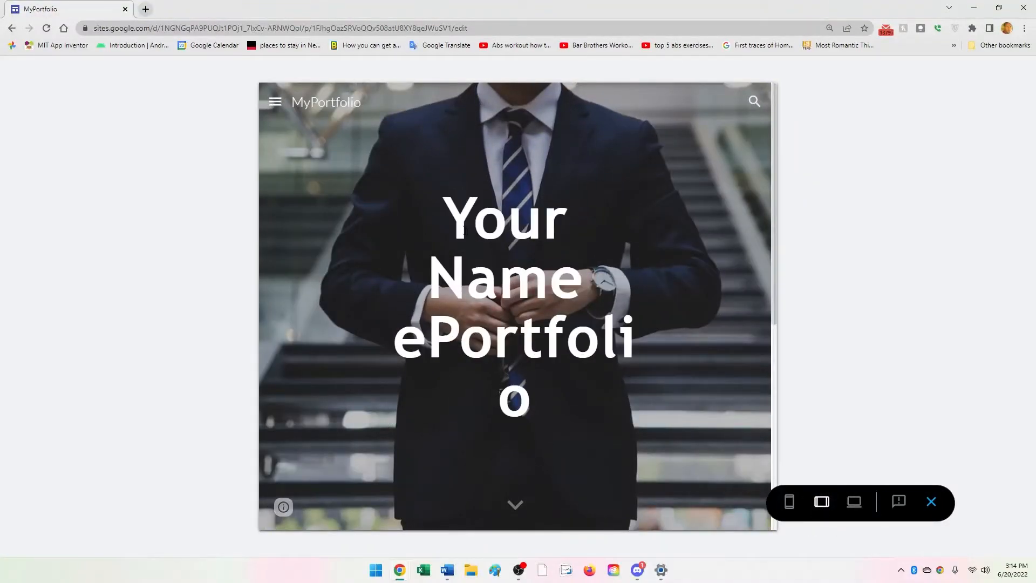
{"action": "left_click_drag", "start_coordinate": [475, 216], "coordinate": [543, 340]}
{"action": "left_click", "coordinate": [936, 517]}
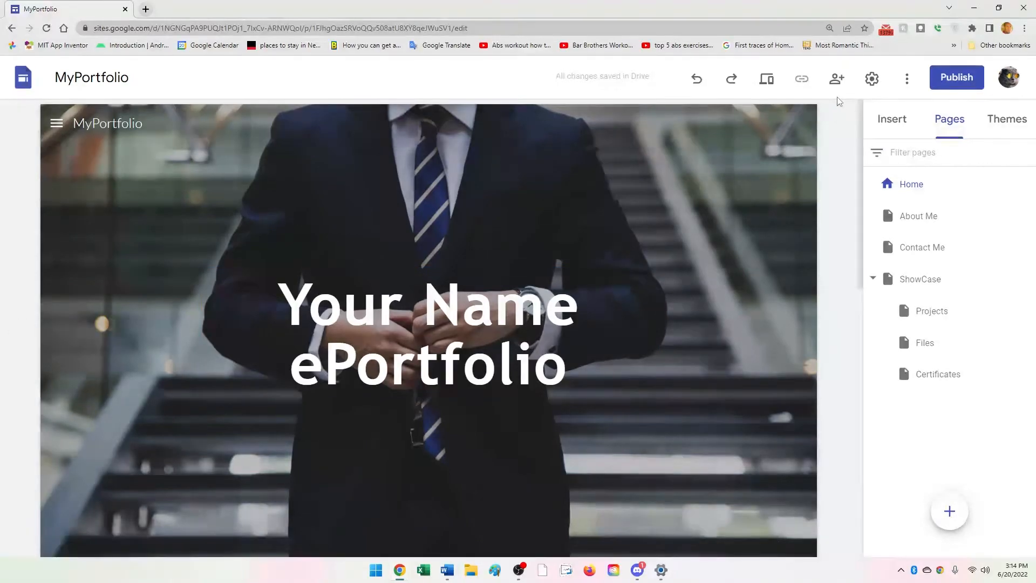
Set the site's navigation mode to Top
{"action": "left_click", "coordinate": [872, 78]}
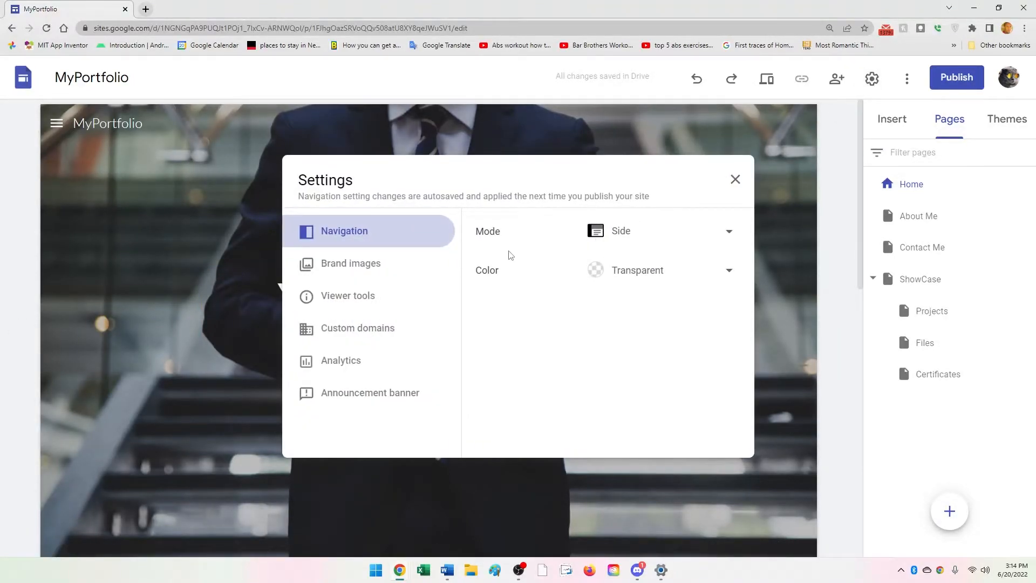
{"action": "left_click", "coordinate": [579, 237]}
{"action": "left_click", "coordinate": [649, 199]}
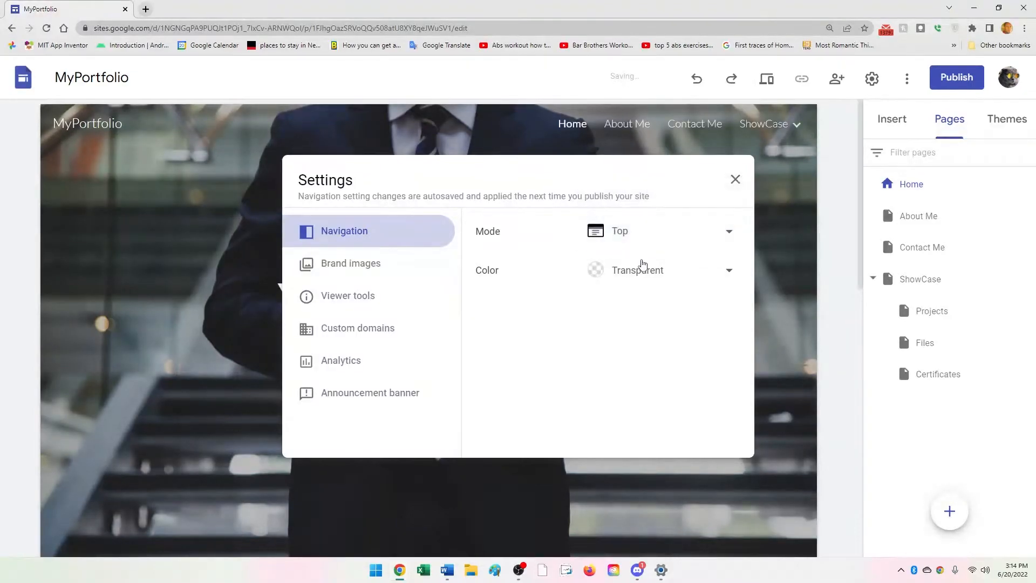
{"action": "left_click", "coordinate": [746, 172]}
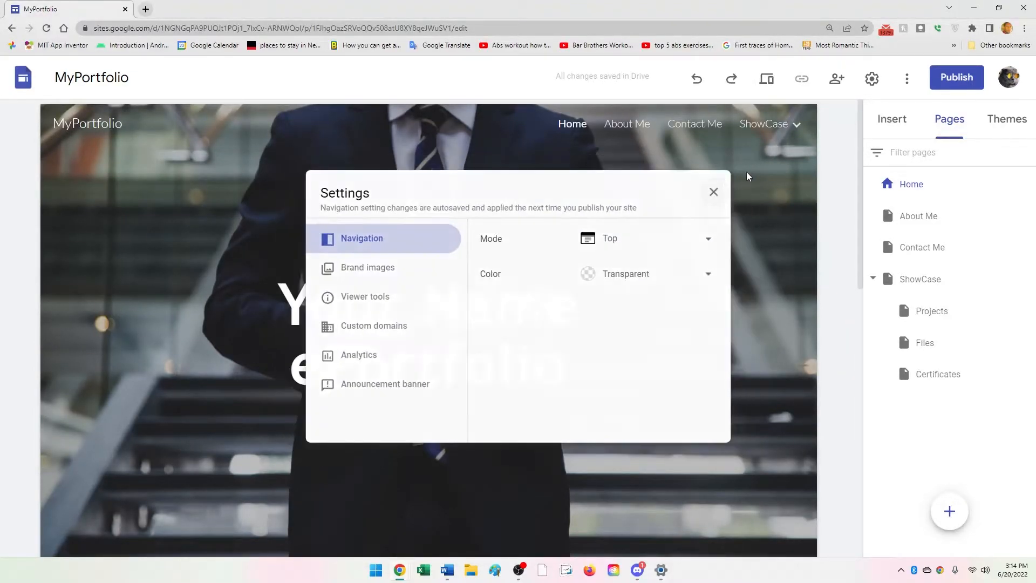
Preview the home page with its top navigation at tablet and large-screen sizes, examine the page content, and return to editing
{"action": "left_click", "coordinate": [757, 94]}
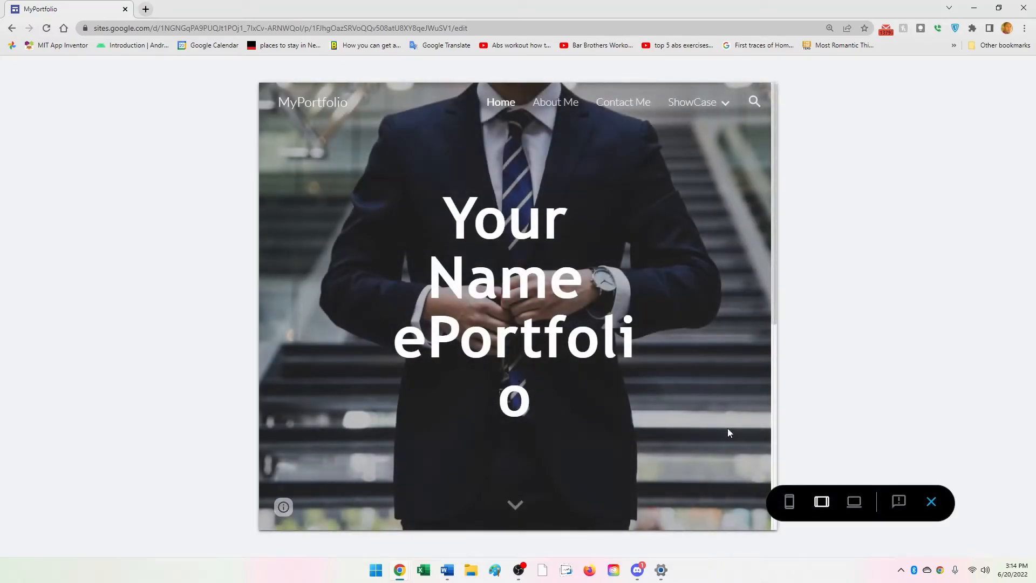
{"action": "left_click", "coordinate": [856, 502]}
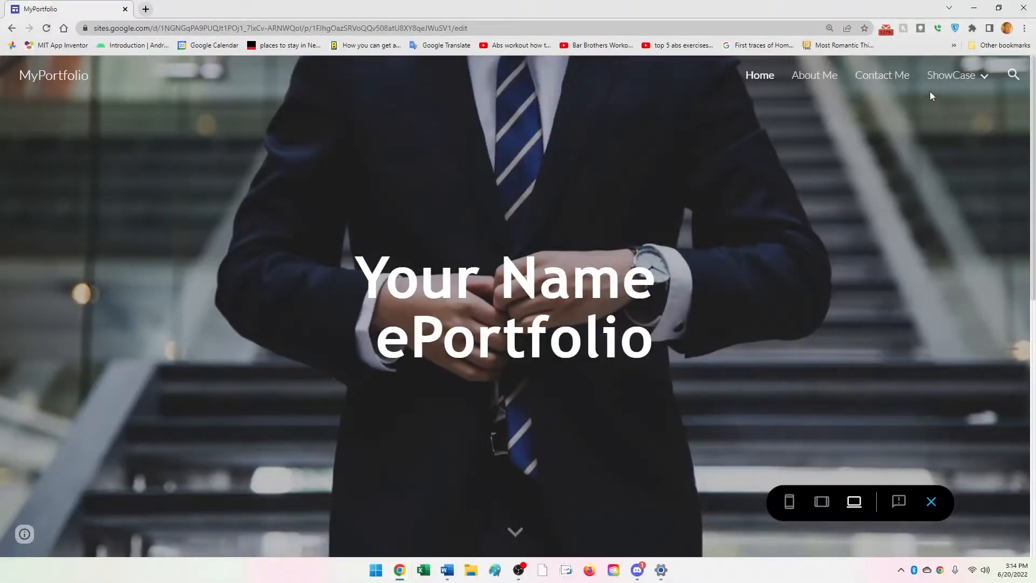
{"action": "scroll", "coordinate": [732, 312], "scroll_direction": "down", "scroll_amount": 3}
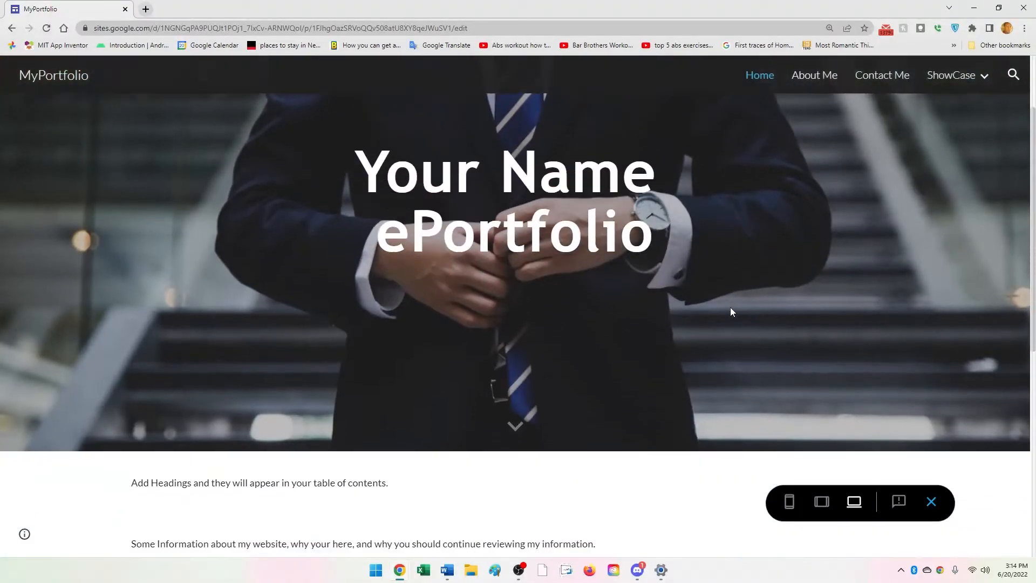
{"action": "scroll", "coordinate": [731, 306], "scroll_direction": "up", "scroll_amount": 3}
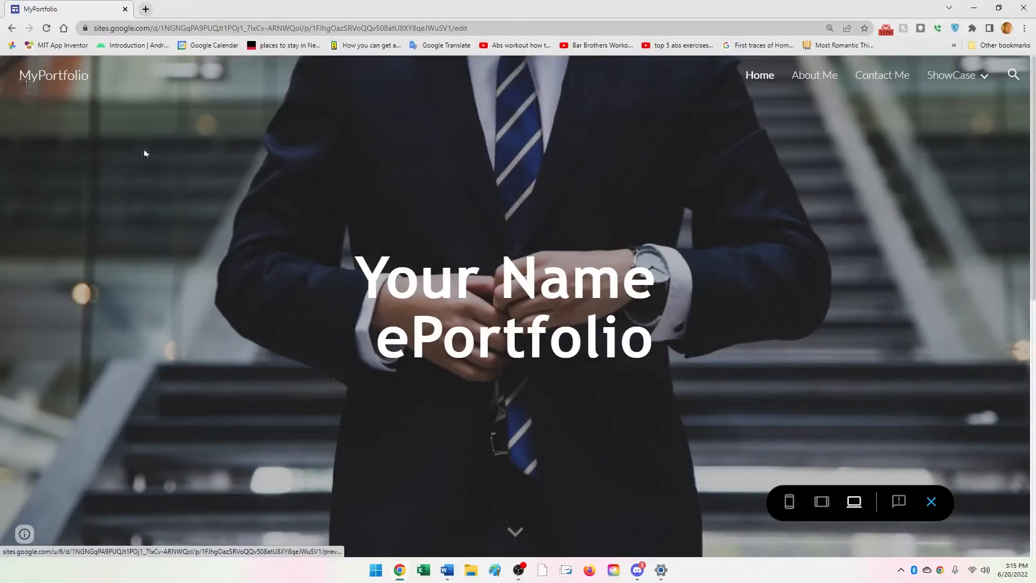
{"action": "scroll", "coordinate": [726, 362], "scroll_direction": "down", "scroll_amount": 10}
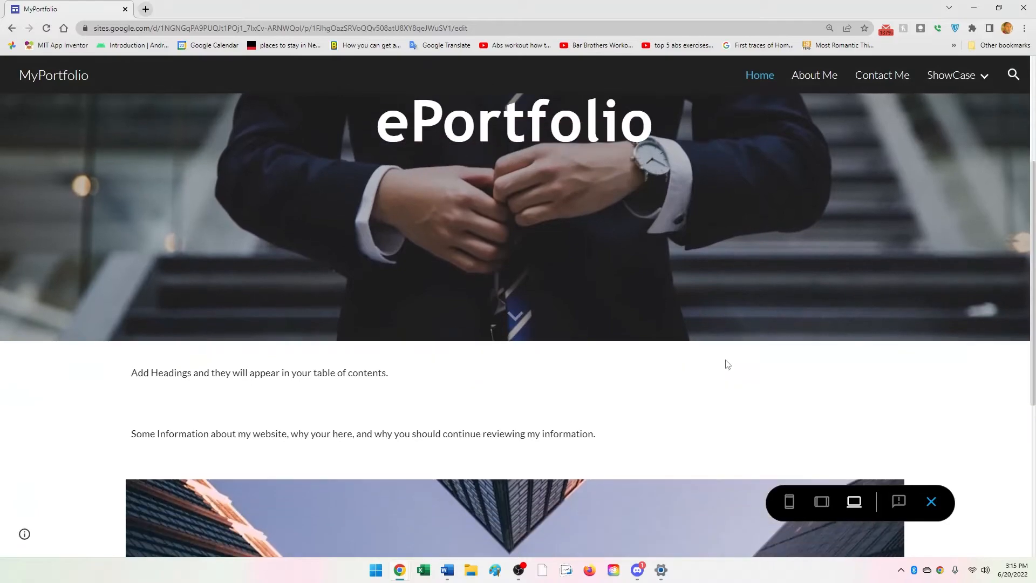
{"action": "scroll", "coordinate": [725, 360], "scroll_direction": "up", "scroll_amount": 9}
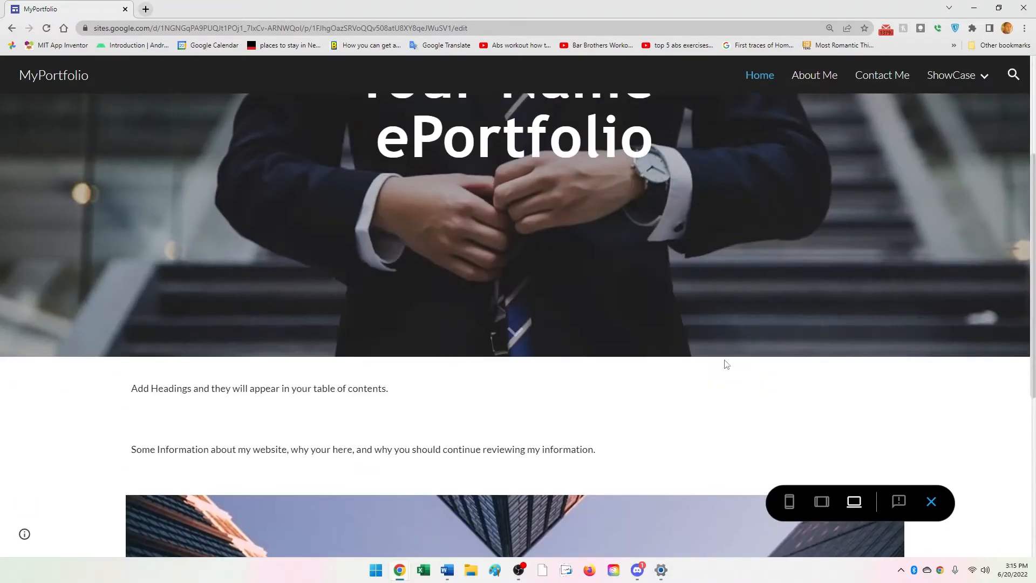
{"action": "scroll", "coordinate": [724, 359], "scroll_direction": "down", "scroll_amount": 9}
{"action": "scroll", "coordinate": [723, 366], "scroll_direction": "up", "scroll_amount": 9}
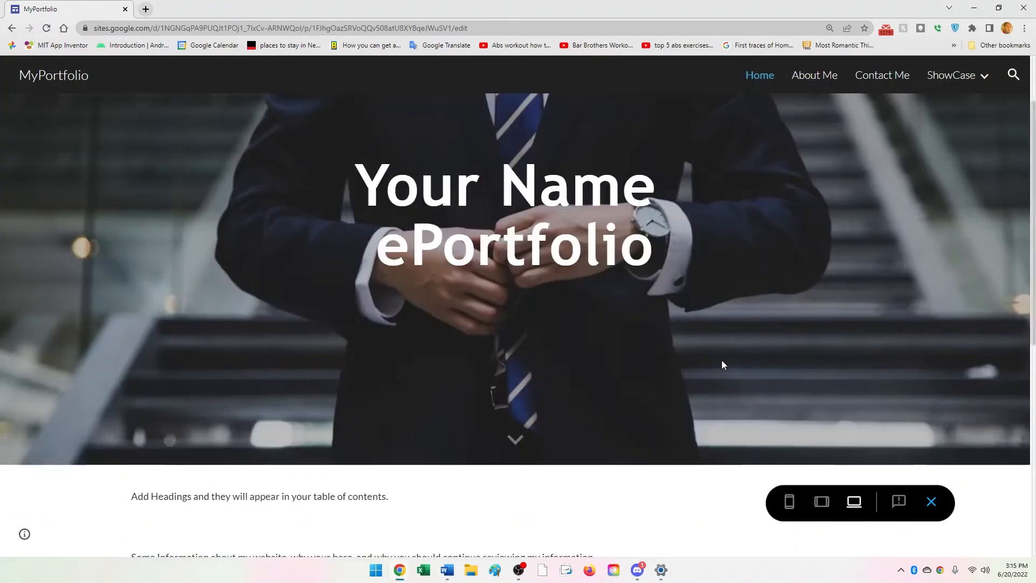
{"action": "left_click", "coordinate": [932, 501]}
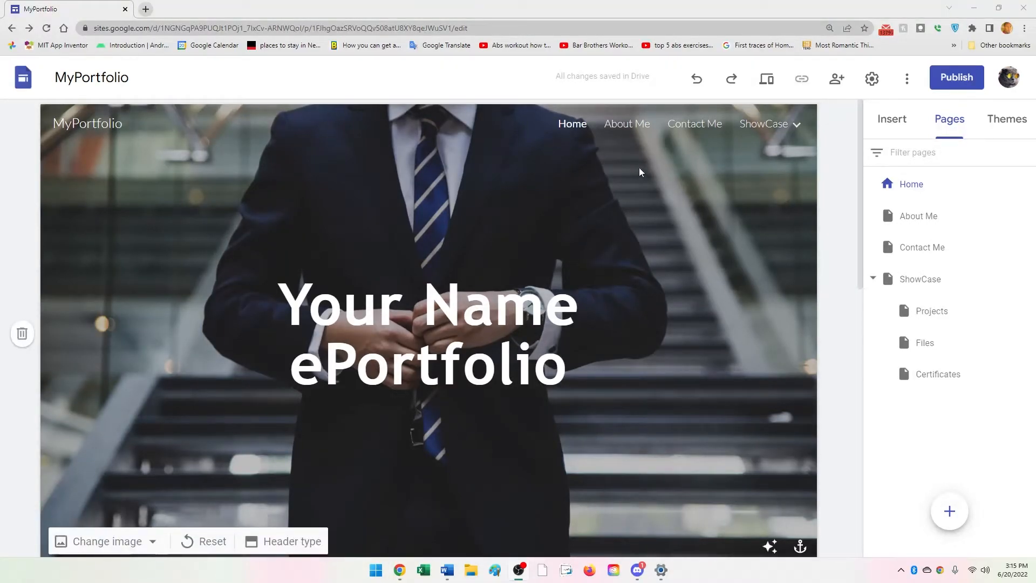
View the About Me and Contact Me pages in the editor, ending on About Me
{"action": "left_click", "coordinate": [626, 124]}
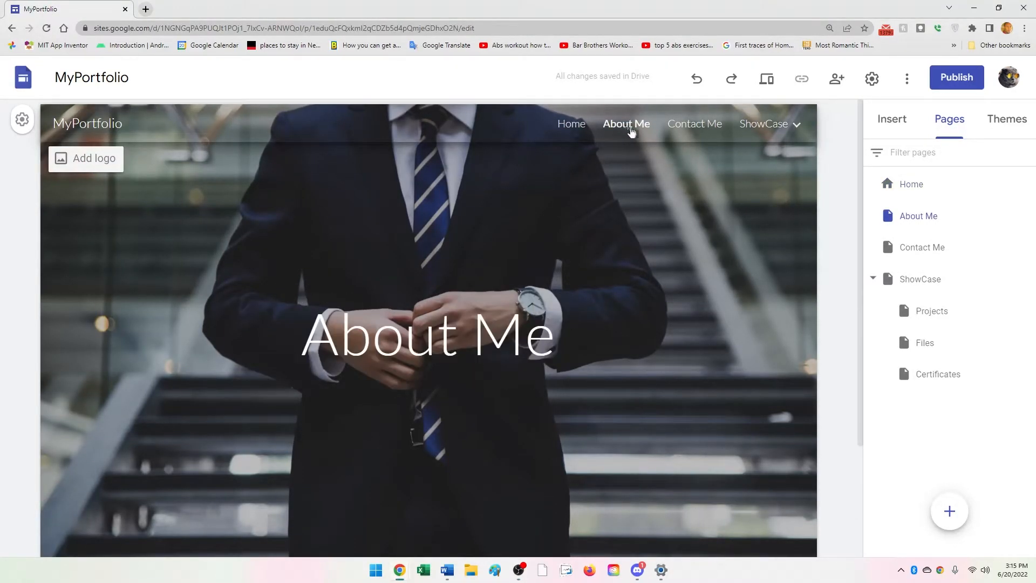
{"action": "left_click", "coordinate": [917, 248]}
{"action": "left_click", "coordinate": [918, 224]}
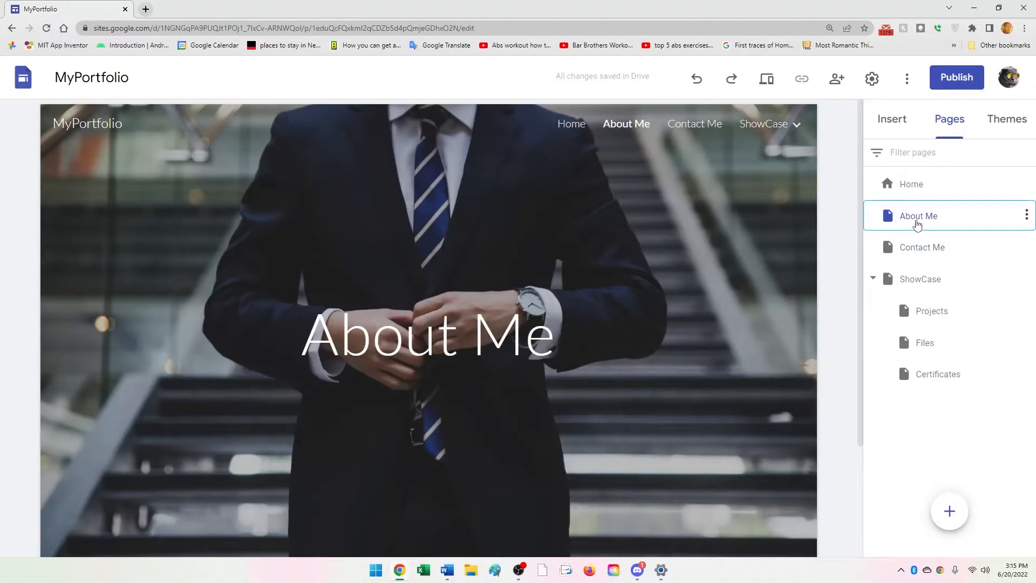
{"action": "left_click", "coordinate": [910, 252]}
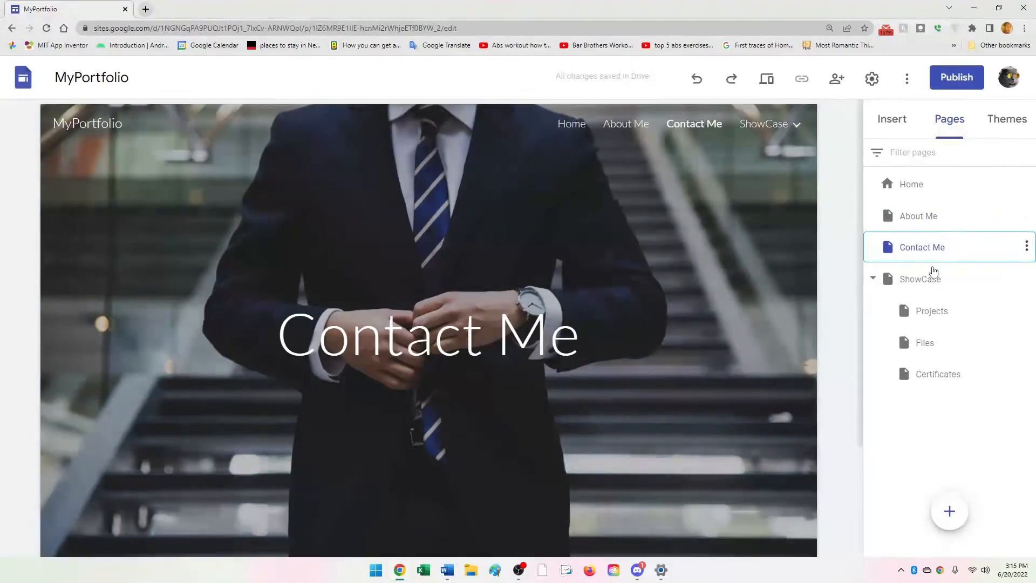
{"action": "left_click", "coordinate": [631, 127]}
{"action": "mouse_move", "coordinate": [743, 135]}
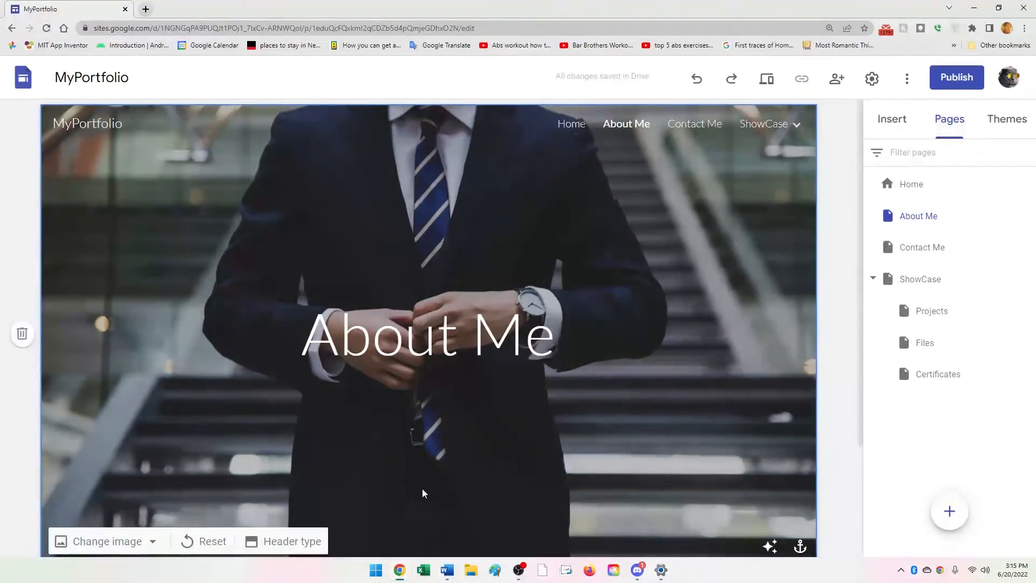
{"action": "left_click", "coordinate": [102, 550]}
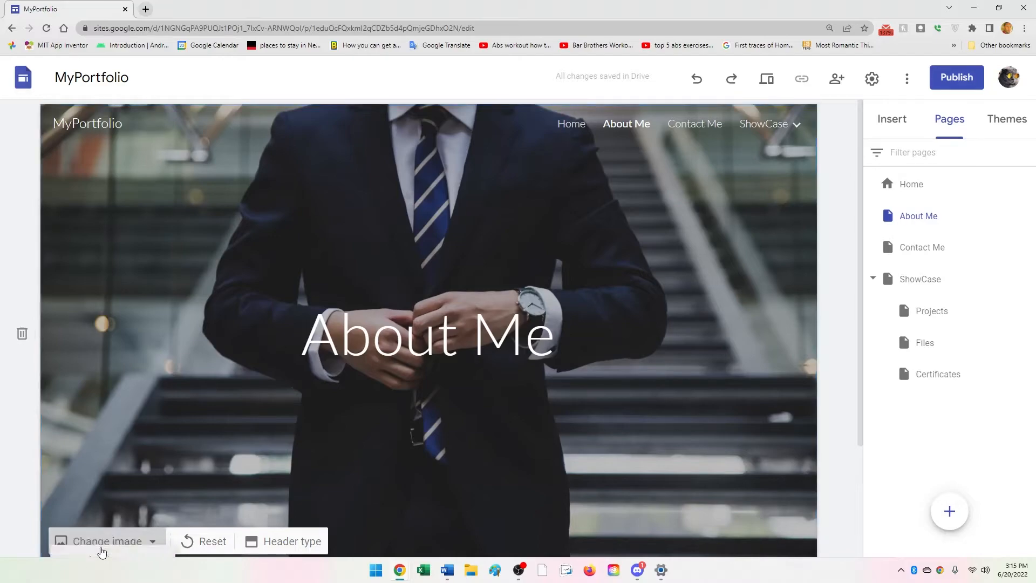
{"action": "scroll", "coordinate": [215, 479], "scroll_direction": "down", "scroll_amount": 3}
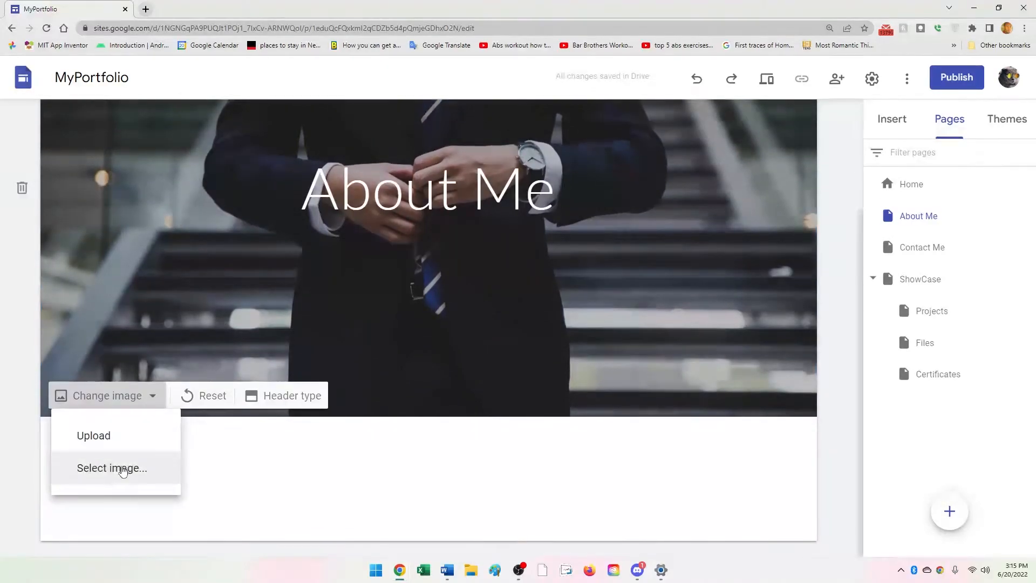
{"action": "left_click", "coordinate": [123, 469]}
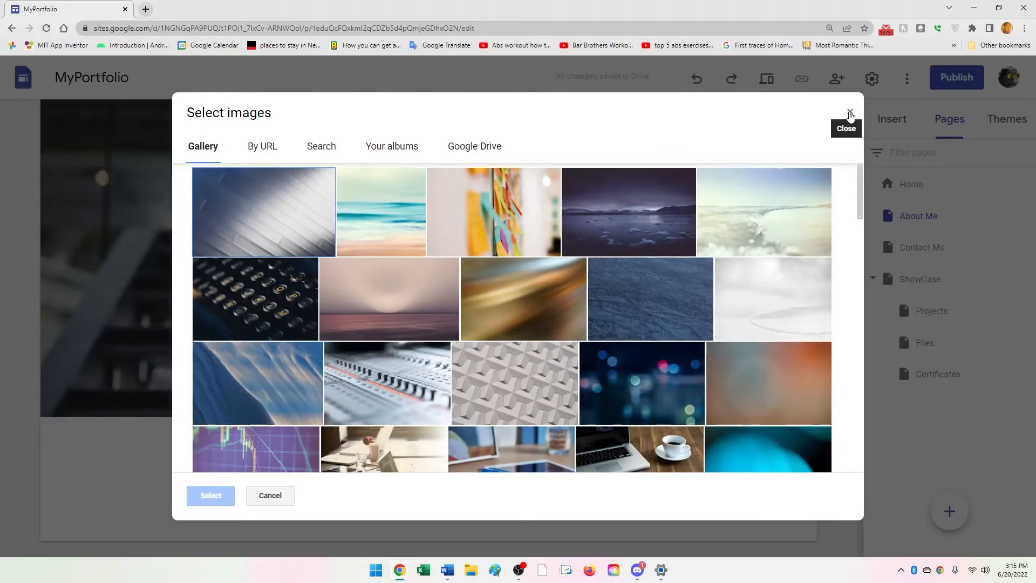
{"action": "left_click", "coordinate": [850, 114]}
Set the About Me page's header type to Banner and go back to the Home page
{"action": "scroll", "coordinate": [370, 344], "scroll_direction": "up", "scroll_amount": 2}
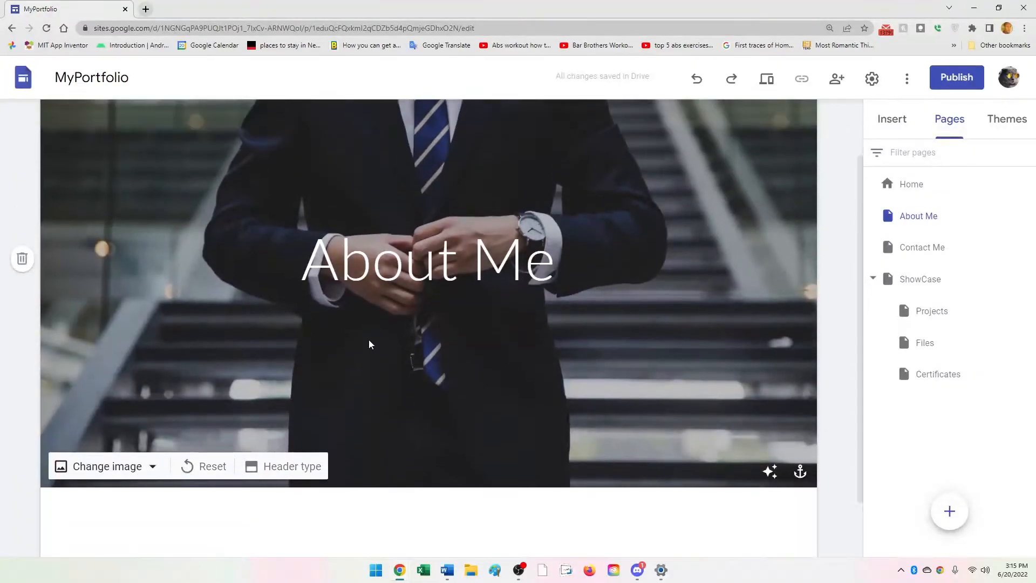
{"action": "scroll", "coordinate": [371, 345], "scroll_direction": "up", "scroll_amount": 2}
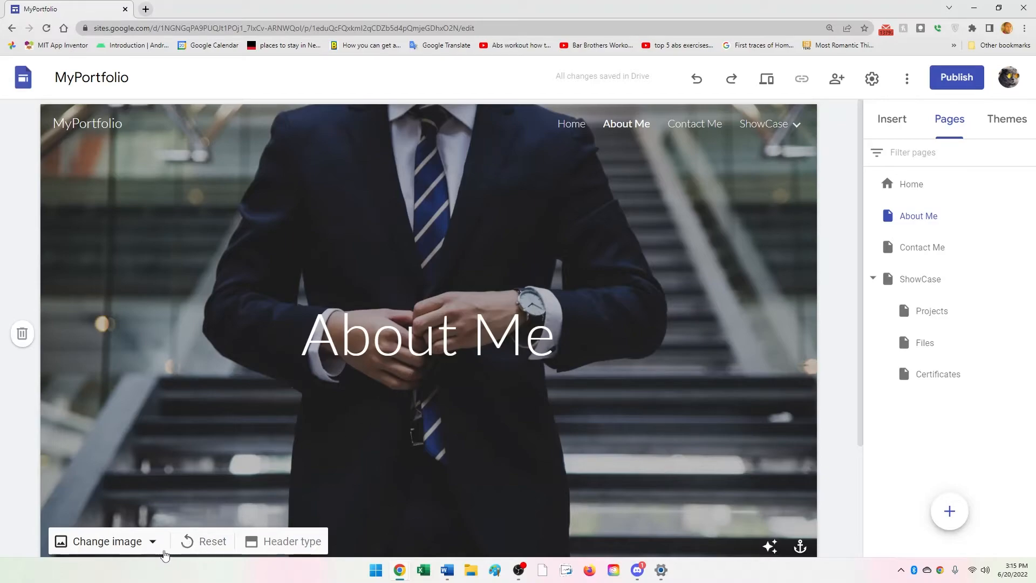
{"action": "left_click", "coordinate": [311, 546]}
{"action": "left_click", "coordinate": [311, 548]}
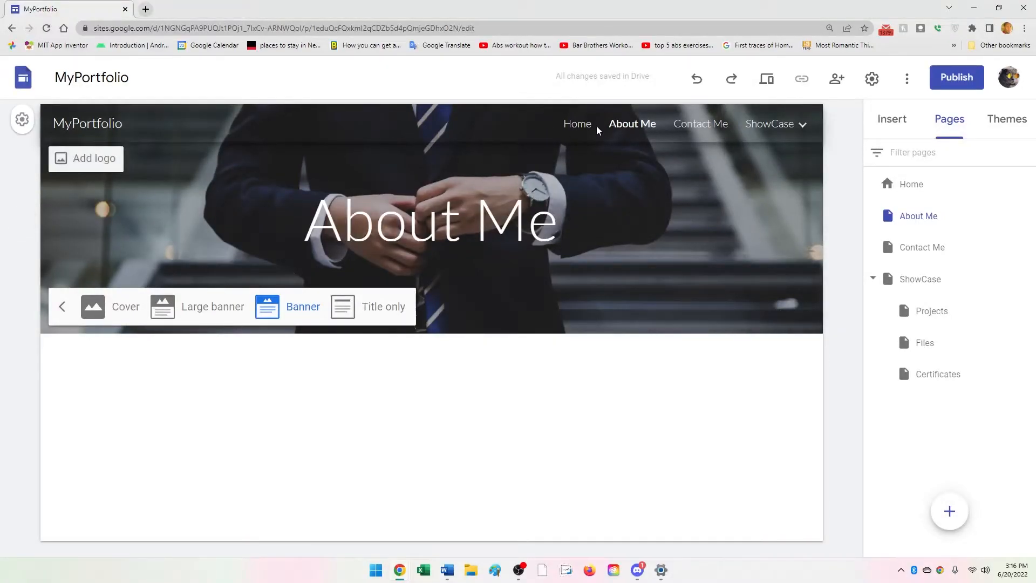
{"action": "left_click", "coordinate": [578, 125]}
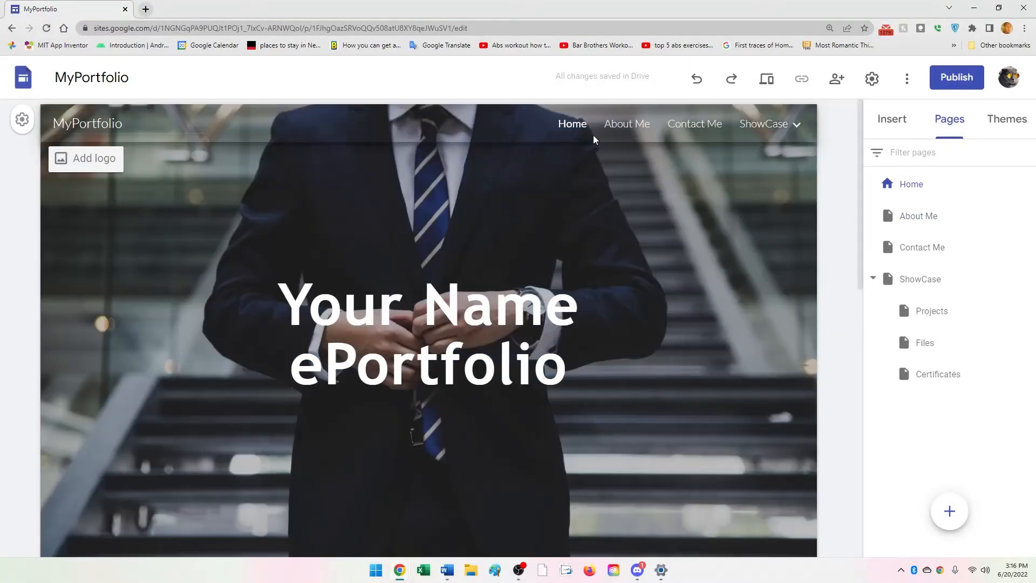
Open the About Me page in the editor
{"action": "left_click", "coordinate": [628, 124]}
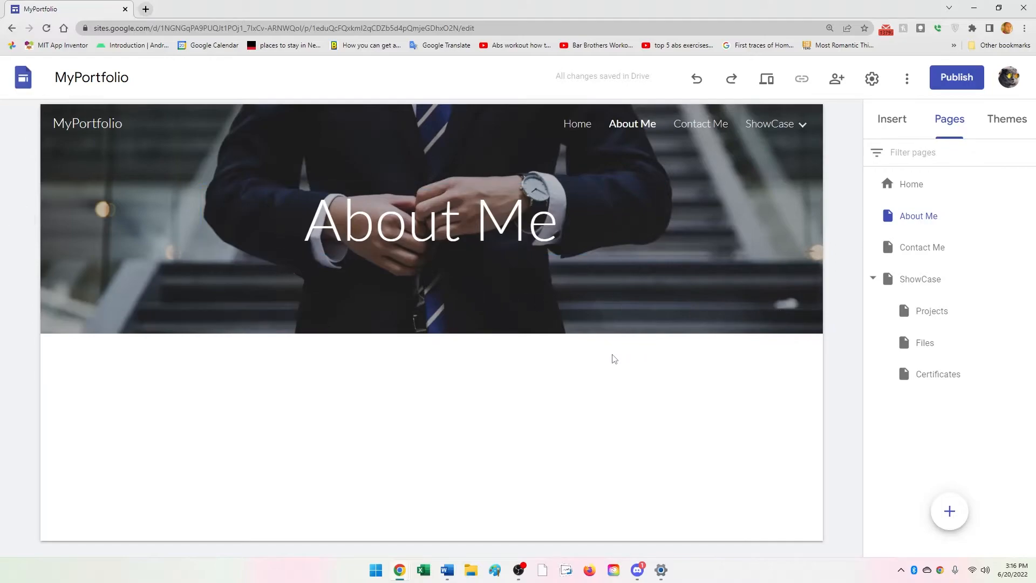
Try the Large banner header type on the About Me page and return it to Banner
{"action": "mouse_move", "coordinate": [530, 332]}
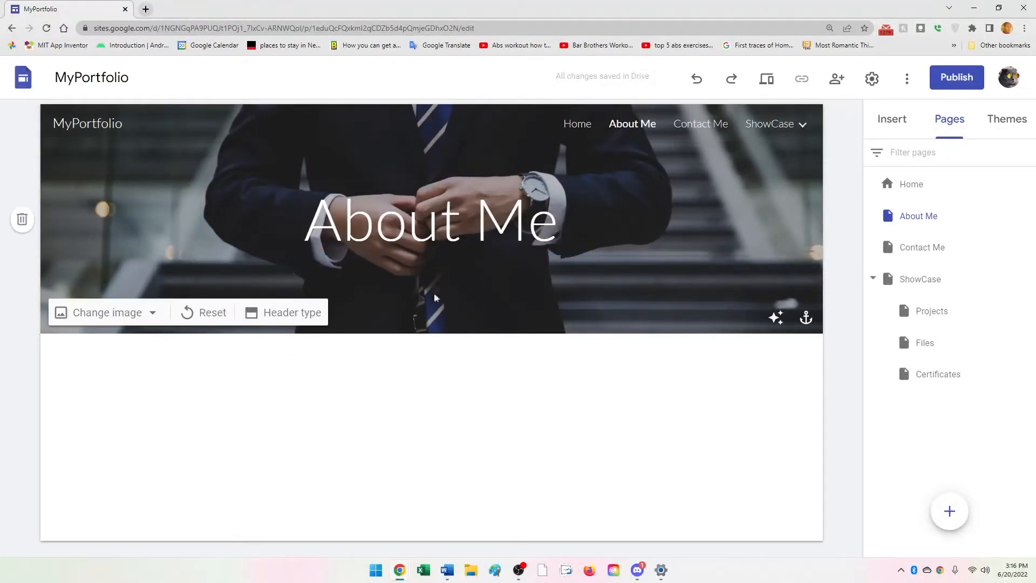
{"action": "left_click", "coordinate": [309, 319]}
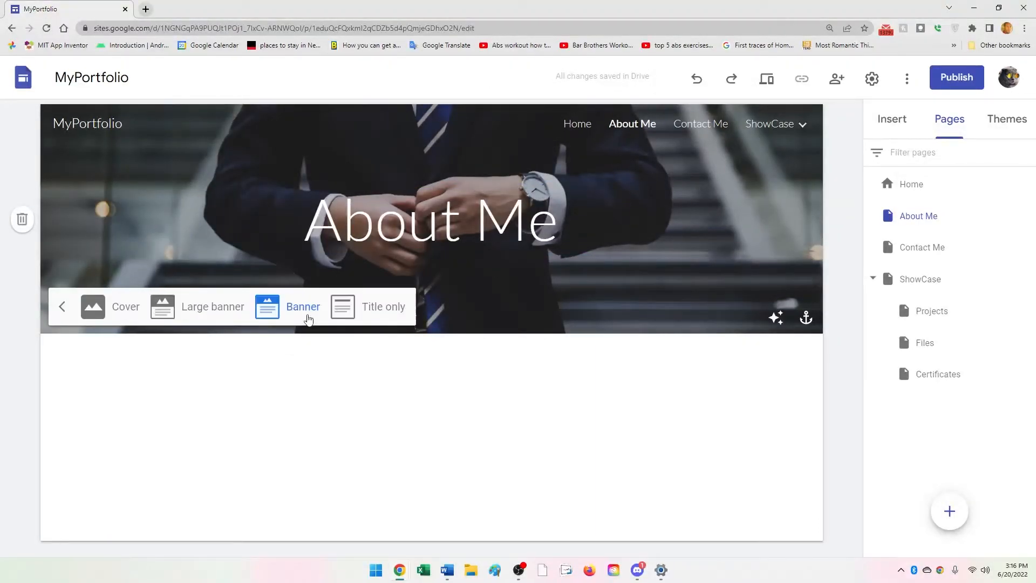
{"action": "left_click", "coordinate": [215, 312]}
{"action": "left_click", "coordinate": [300, 429]}
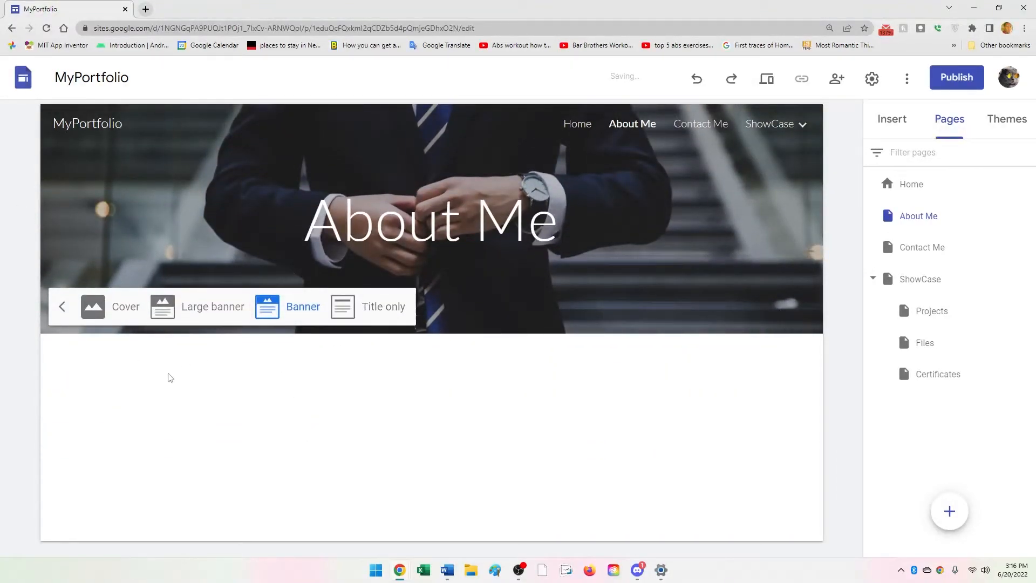
{"action": "left_click", "coordinate": [120, 377]}
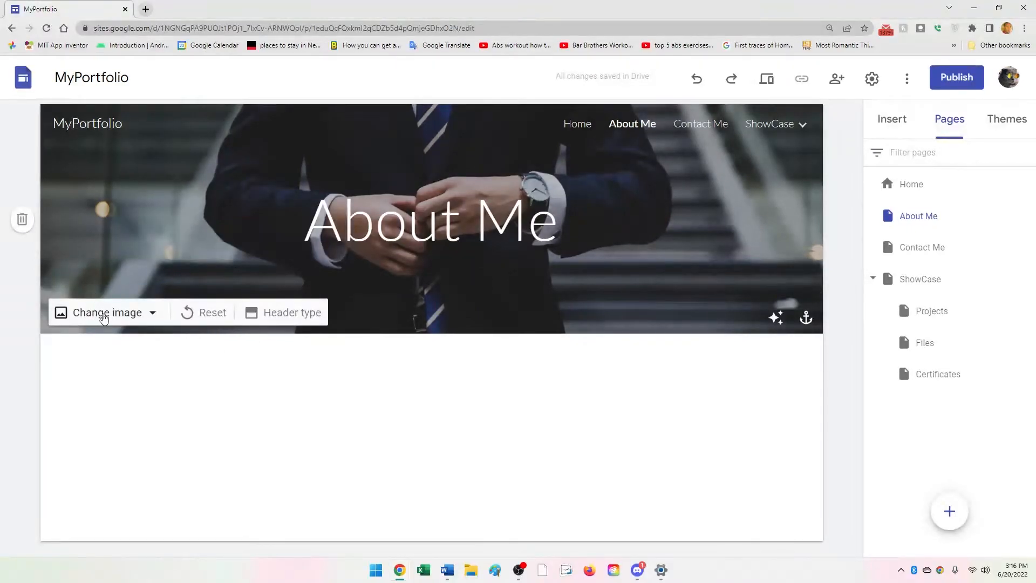
Replace the About Me header image by uploading the picture of the woman in a blazer from the web folder in Downloads
{"action": "left_click", "coordinate": [104, 319]}
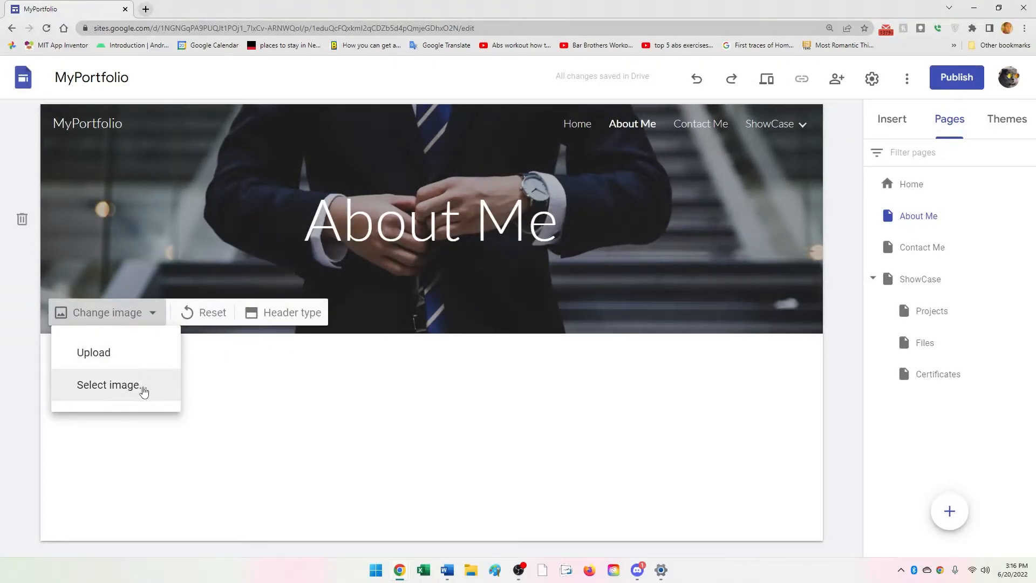
{"action": "left_click", "coordinate": [134, 360]}
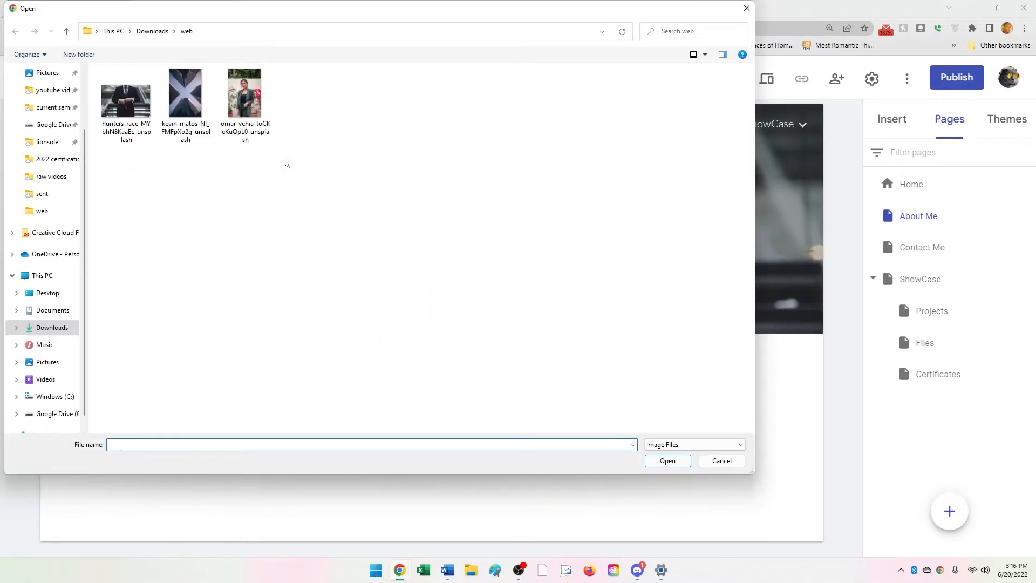
{"action": "left_click", "coordinate": [234, 104]}
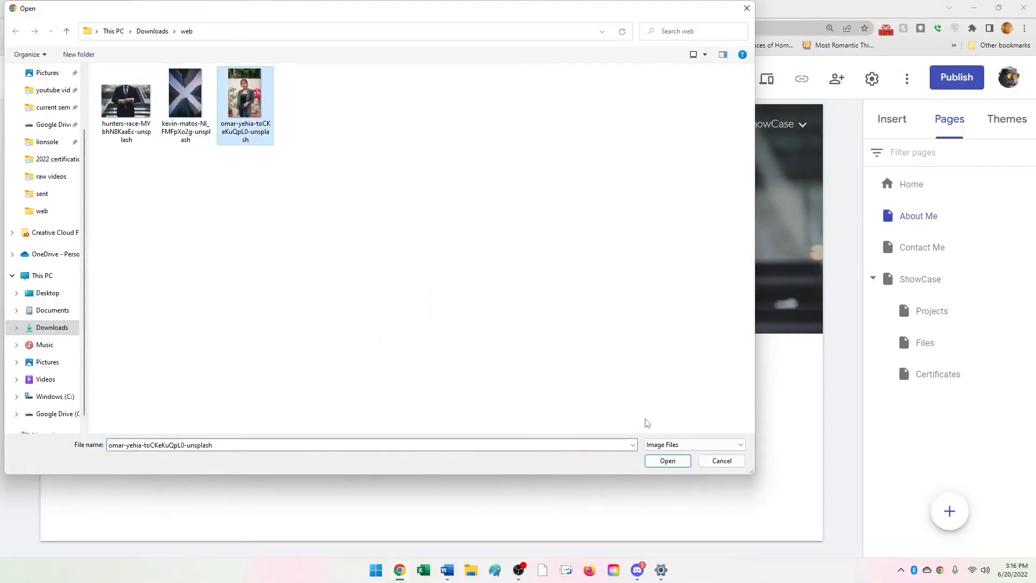
{"action": "left_click", "coordinate": [668, 460]}
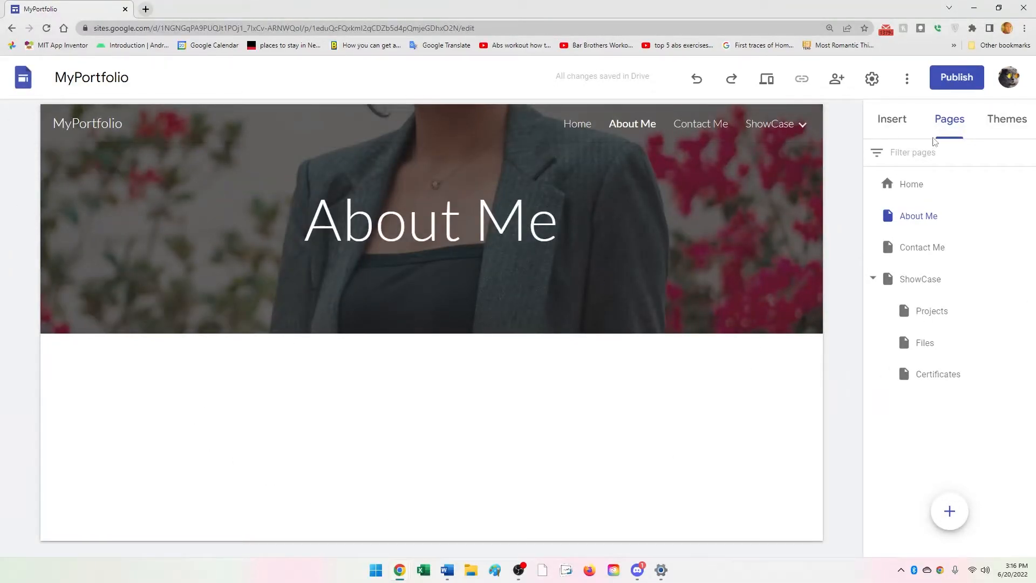
Insert an empty text box below the About Me header and look through the other insertable elements
{"action": "left_click", "coordinate": [905, 127]}
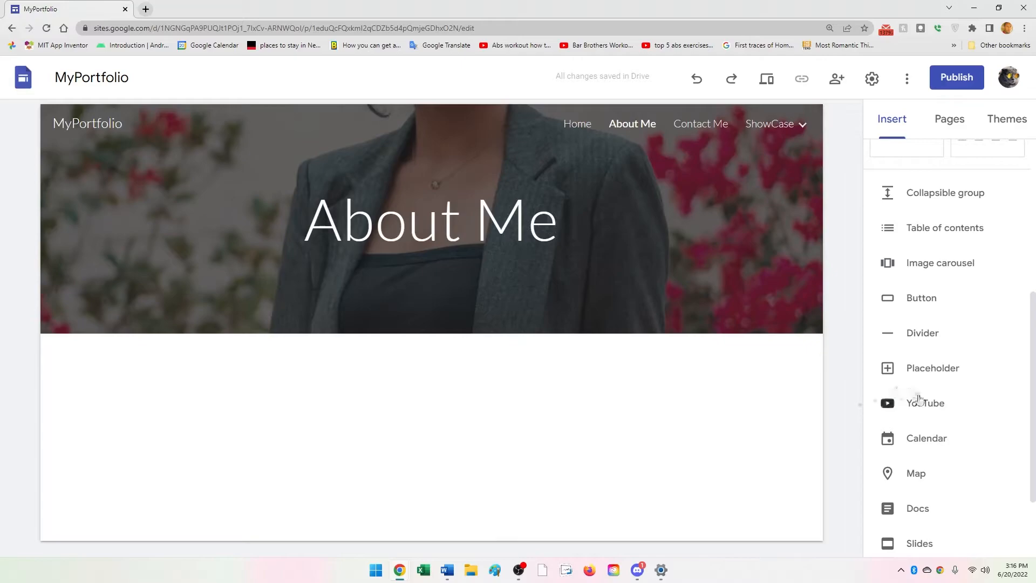
{"action": "scroll", "coordinate": [919, 400], "scroll_direction": "up", "scroll_amount": 6}
{"action": "left_click", "coordinate": [906, 173]}
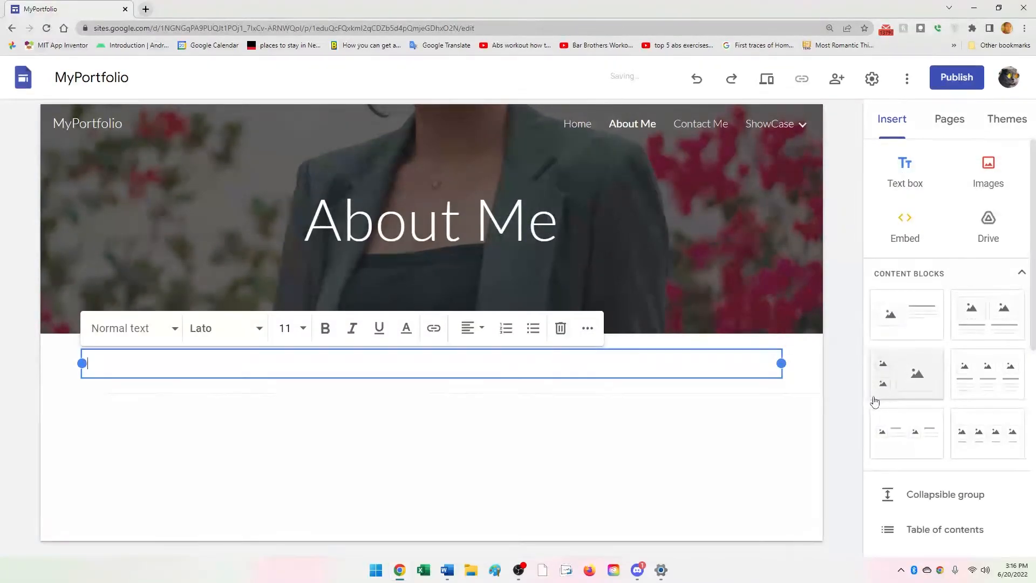
{"action": "scroll", "coordinate": [950, 344], "scroll_direction": "down", "scroll_amount": 6}
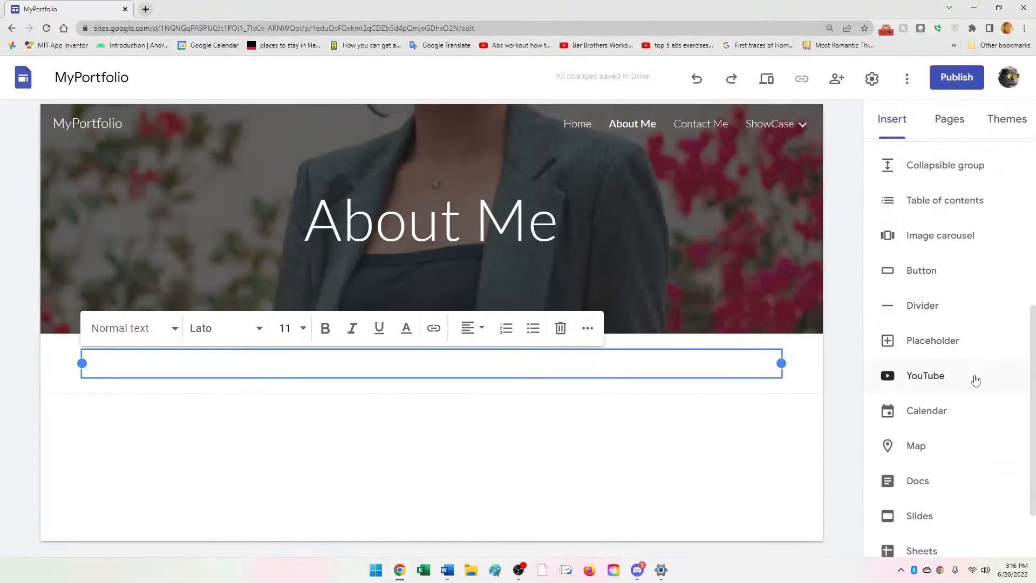
{"action": "scroll", "coordinate": [969, 381], "scroll_direction": "down", "scroll_amount": 1}
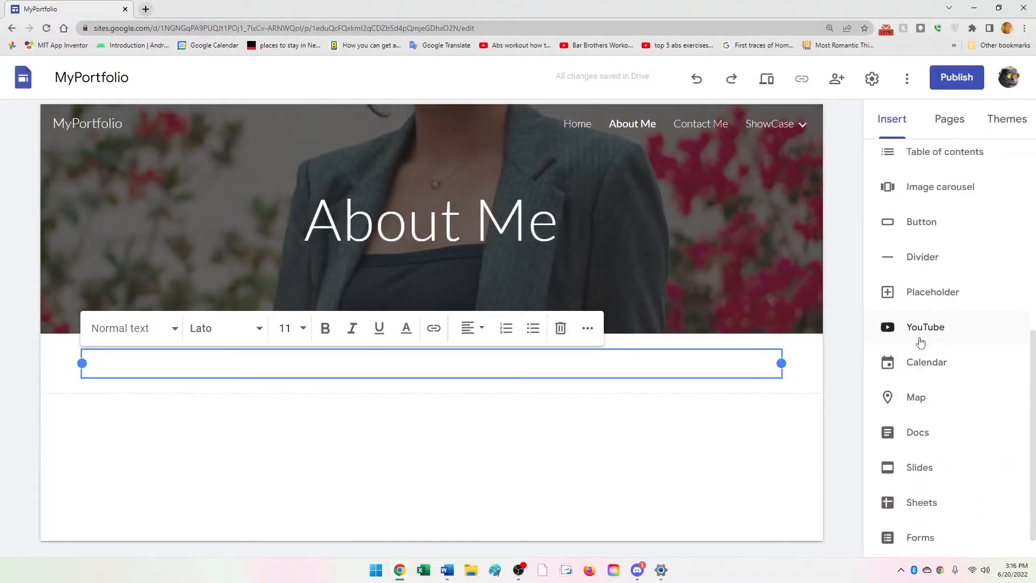
{"action": "scroll", "coordinate": [948, 426], "scroll_direction": "down", "scroll_amount": 1}
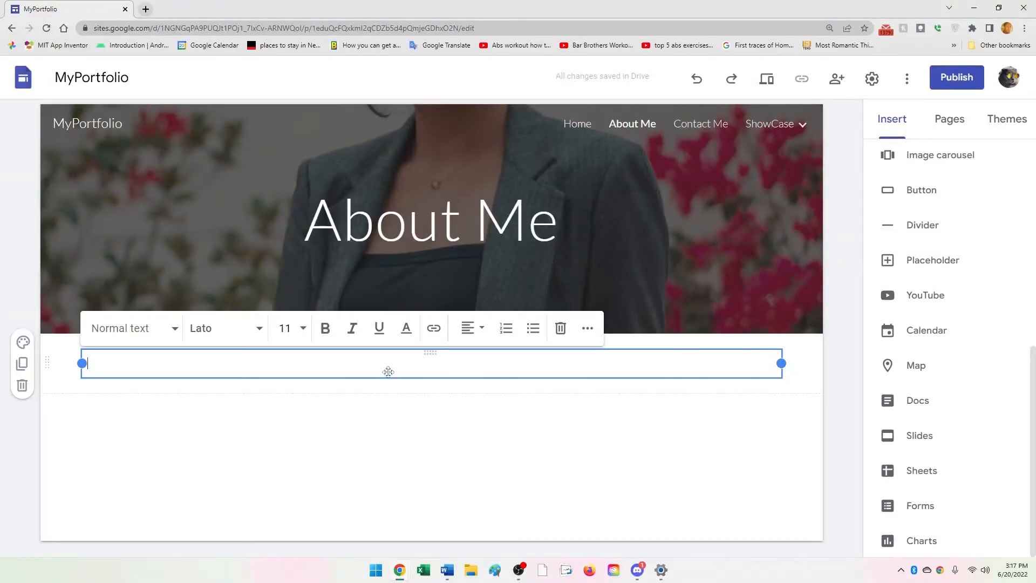
{"action": "left_click", "coordinate": [248, 423]}
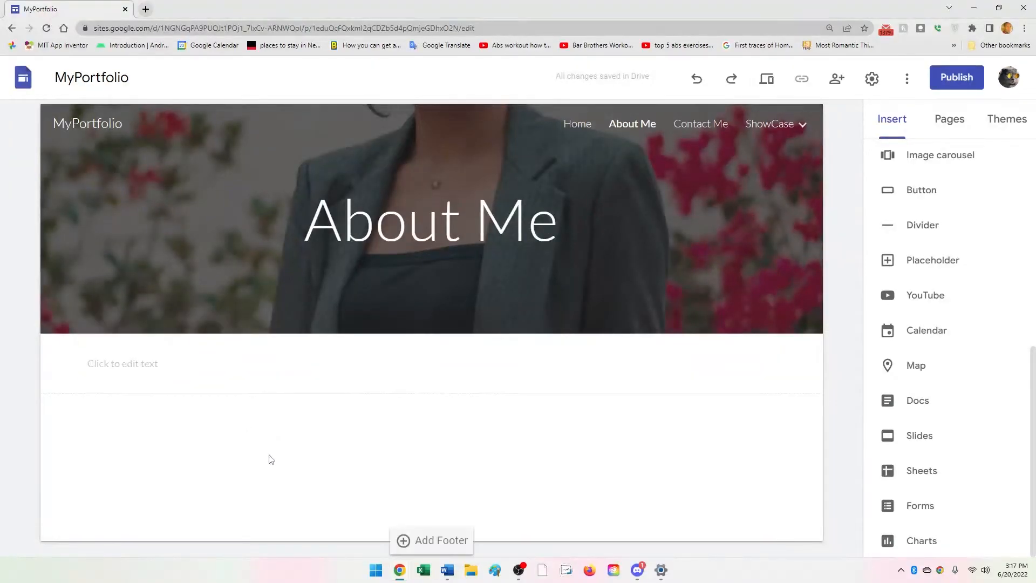
Insert a second text box containing "rttrrt" and fill the first one with "rttrtr"
{"action": "scroll", "coordinate": [941, 307], "scroll_direction": "up", "scroll_amount": 1}
{"action": "scroll", "coordinate": [941, 308], "scroll_direction": "up", "scroll_amount": 8}
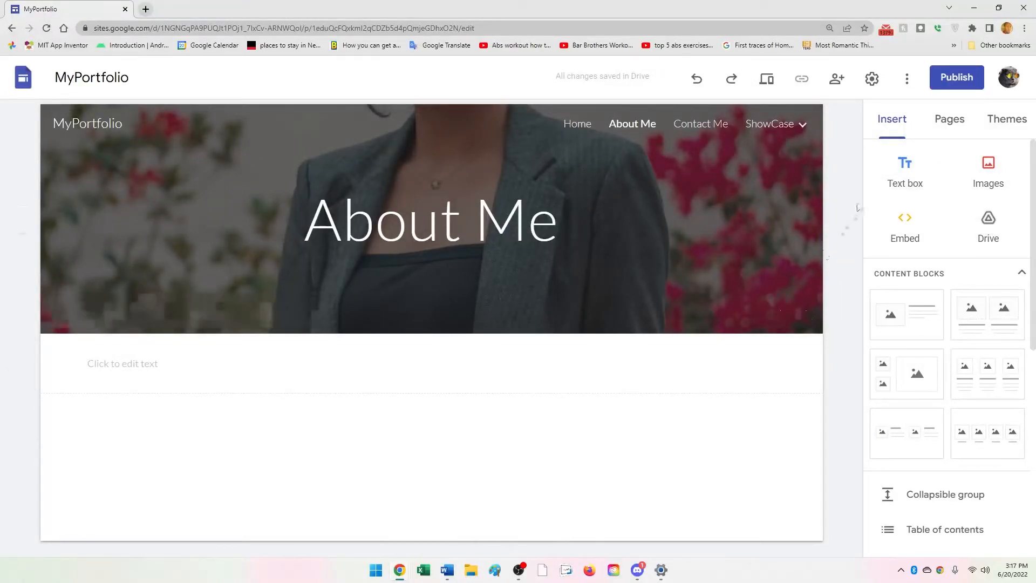
{"action": "left_click", "coordinate": [905, 171]}
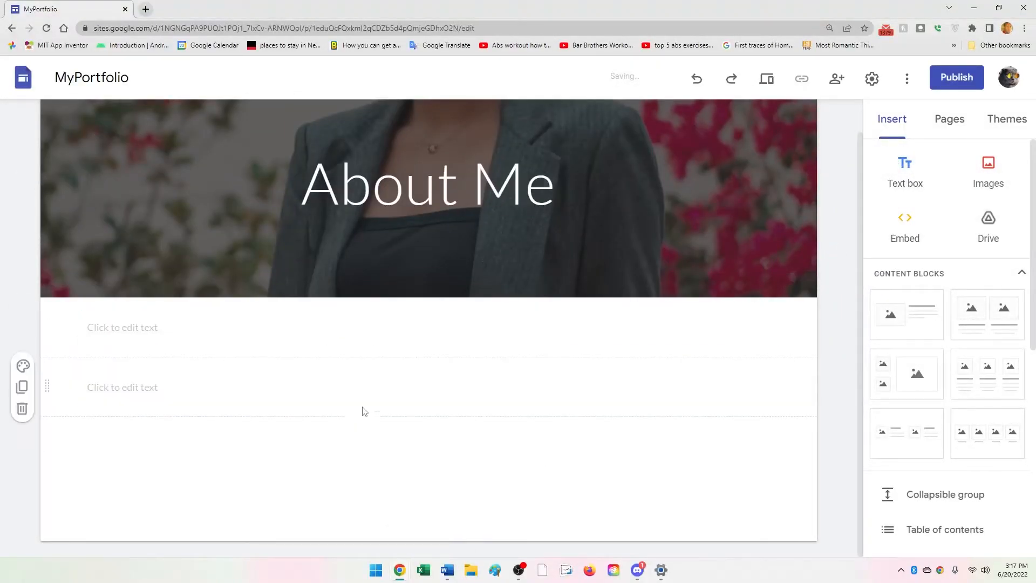
{"action": "left_click", "coordinate": [346, 400]}
{"action": "type", "text": "rttrt"}
{"action": "left_click", "coordinate": [236, 324]}
{"action": "type", "text": "rttrtr"}
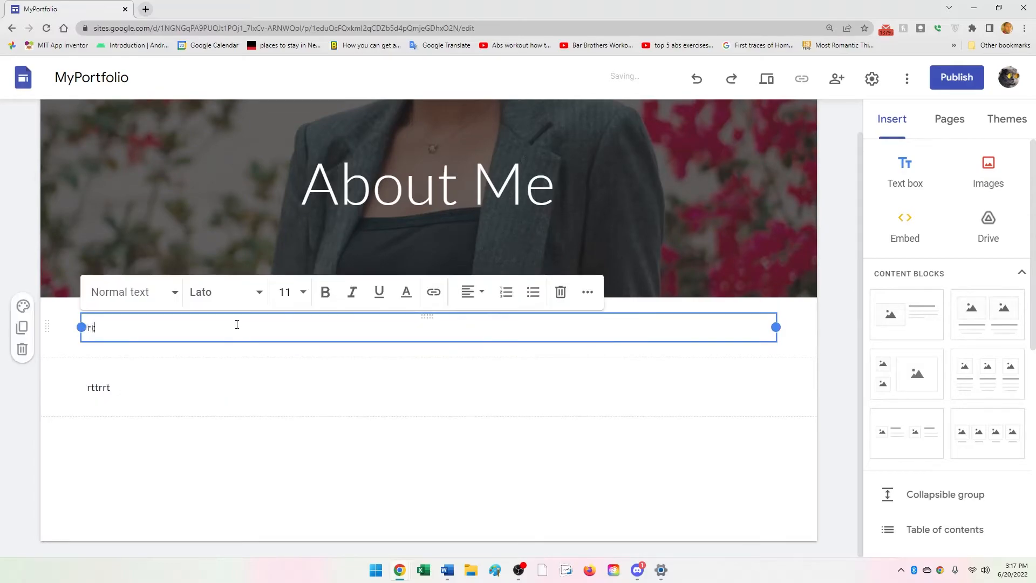
{"action": "left_click", "coordinate": [313, 416]}
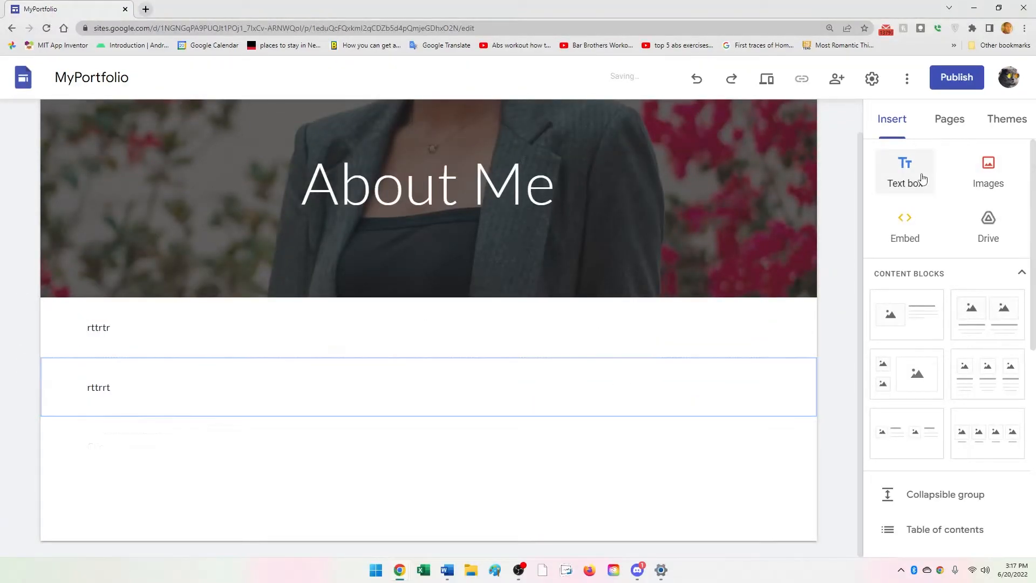
Insert a third text box on the About Me page containing "tytttt"
{"action": "left_click", "coordinate": [912, 172]}
{"action": "type", "text": "tyttt"}
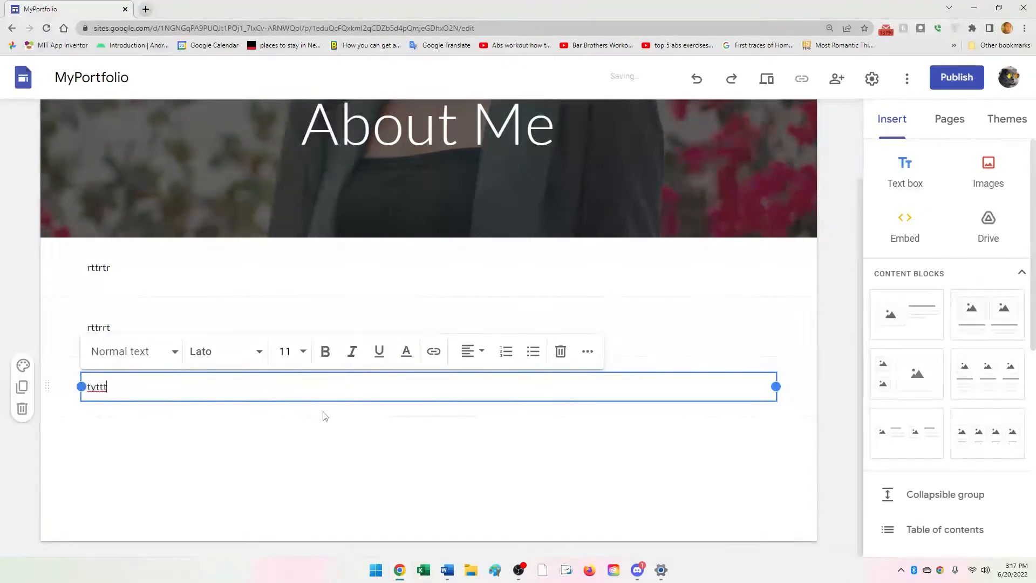
{"action": "type", "text": "t"}
{"action": "left_click", "coordinate": [387, 453]}
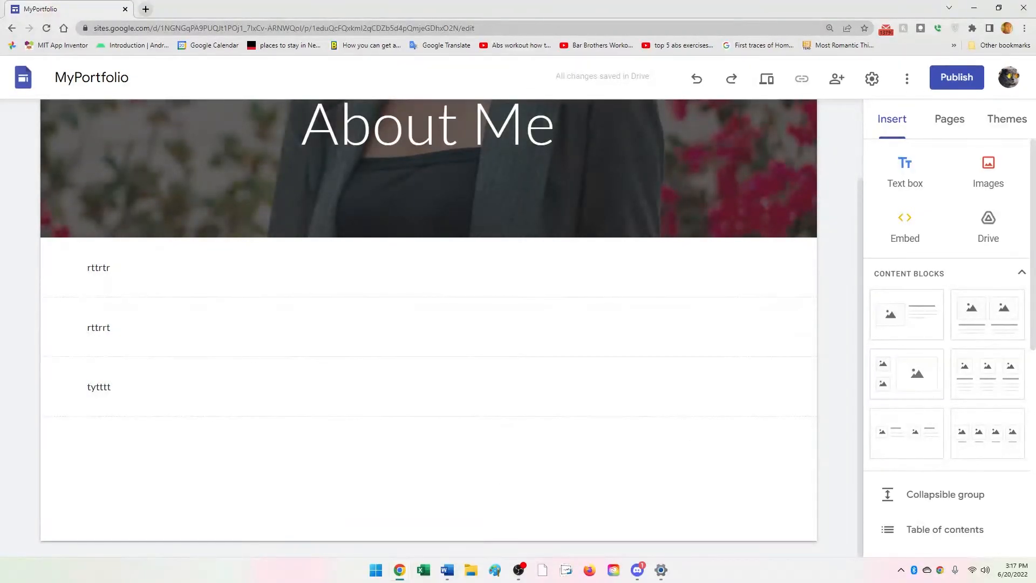
Examine the image source options, the remaining insertable elements and the calendars available to embed, without adding any to the page
{"action": "left_click", "coordinate": [988, 172]}
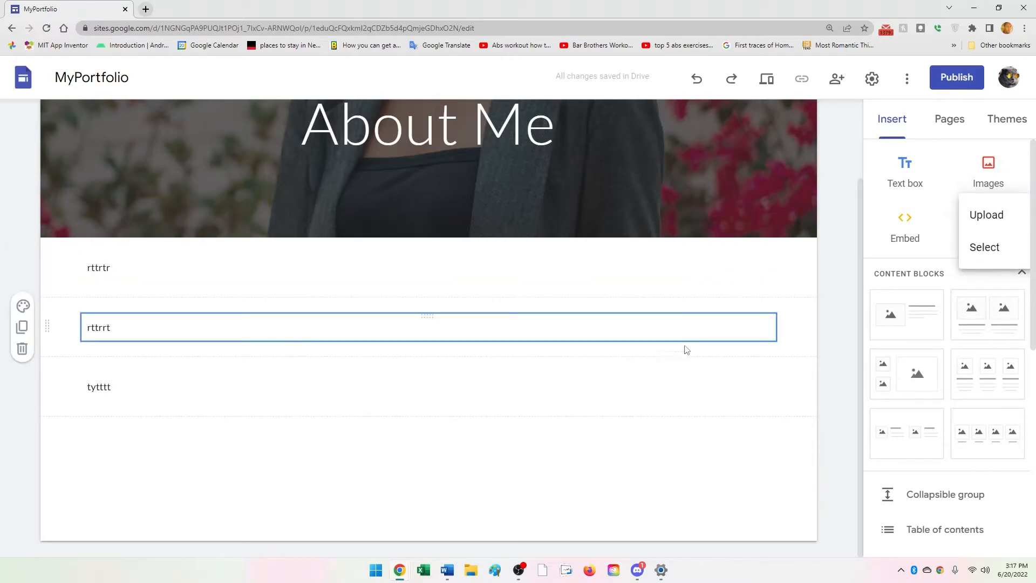
{"action": "scroll", "coordinate": [940, 334], "scroll_direction": "down", "scroll_amount": 1}
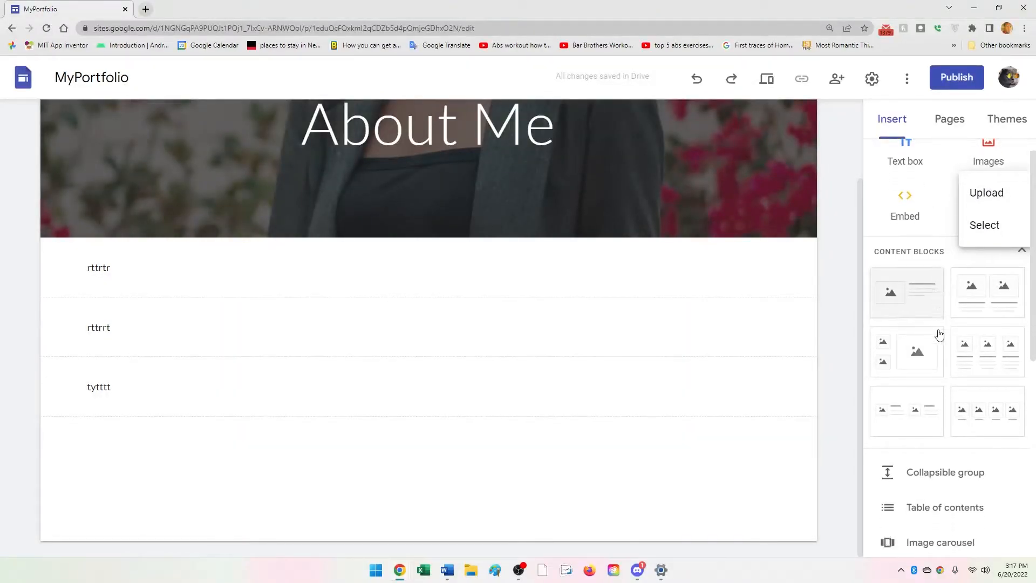
{"action": "scroll", "coordinate": [940, 334], "scroll_direction": "down", "scroll_amount": 5}
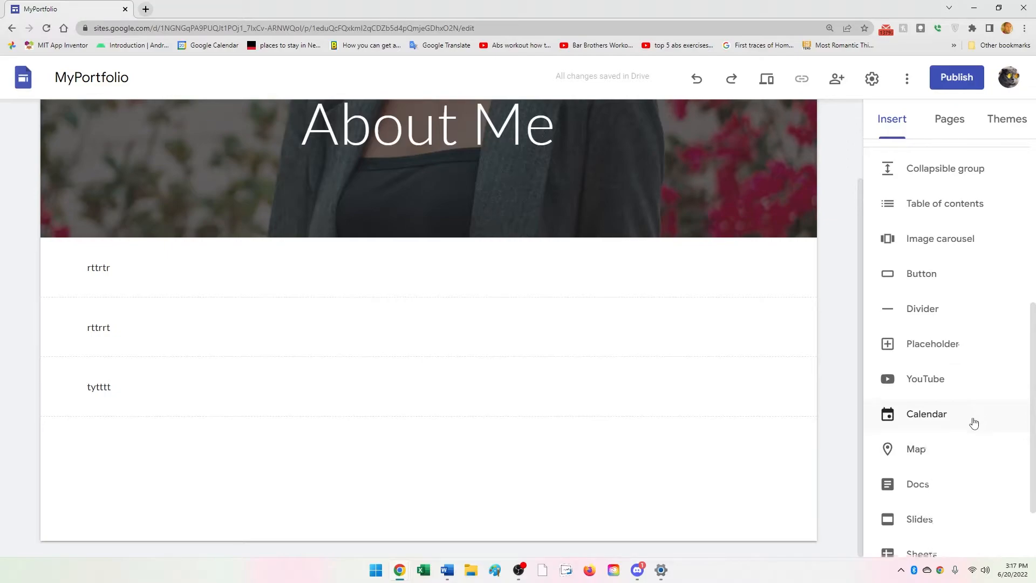
{"action": "scroll", "coordinate": [974, 422], "scroll_direction": "down", "scroll_amount": 1}
{"action": "left_click", "coordinate": [939, 362]}
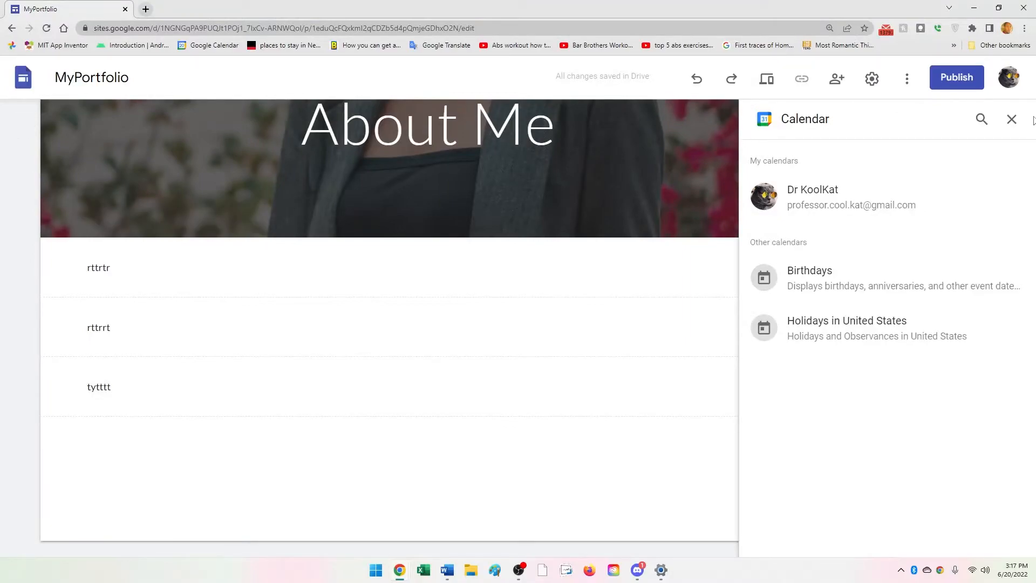
{"action": "left_click", "coordinate": [1011, 120]}
{"action": "scroll", "coordinate": [967, 436], "scroll_direction": "down", "scroll_amount": 1}
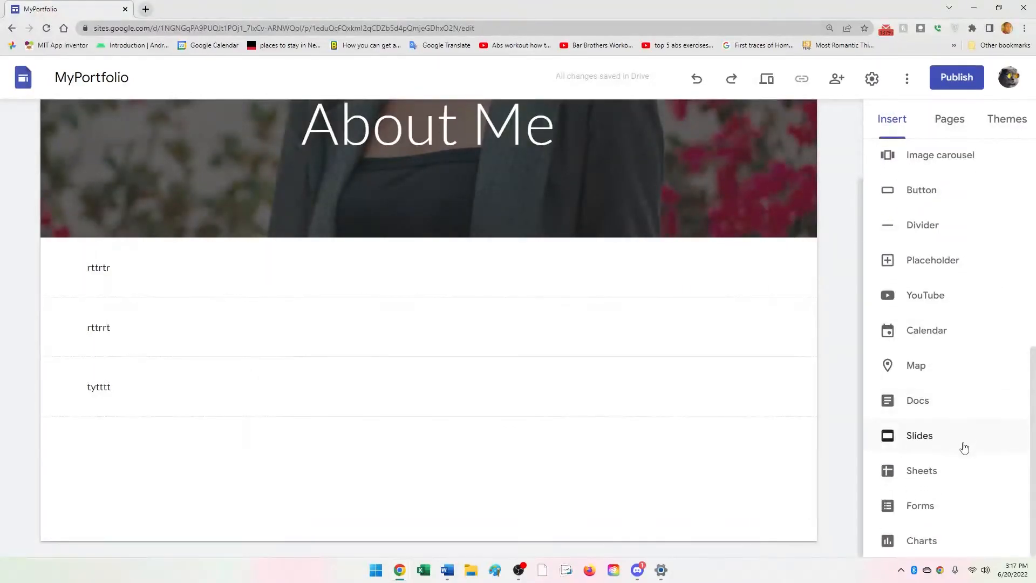
{"action": "scroll", "coordinate": [527, 432], "scroll_direction": "up", "scroll_amount": 2}
{"action": "left_click", "coordinate": [668, 173]}
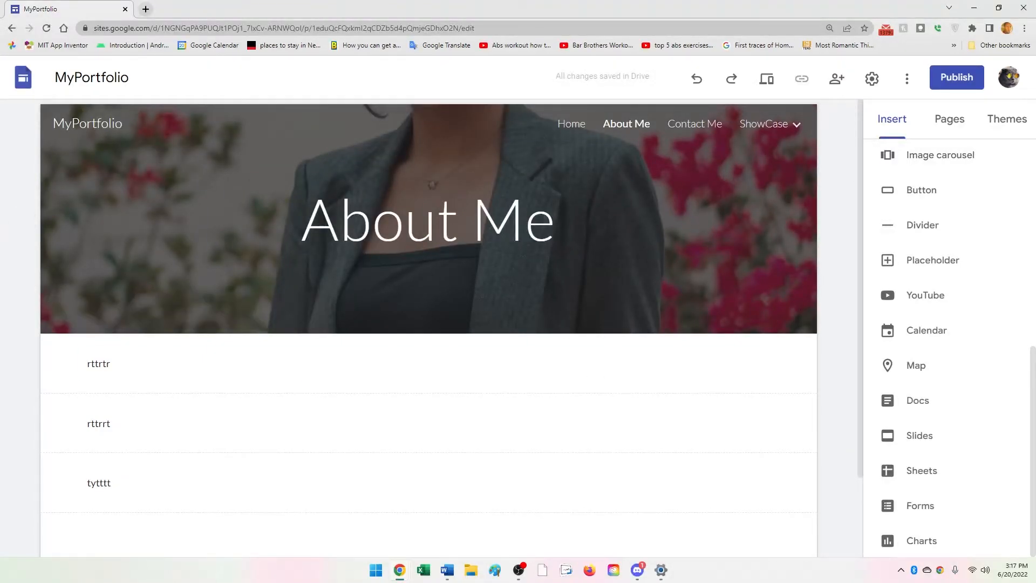
{"action": "key", "text": "alt+Tab"}
Open the Contact Me page and replace its header image with the dark typewriter-keys picture from the gallery
{"action": "left_click", "coordinate": [698, 127]}
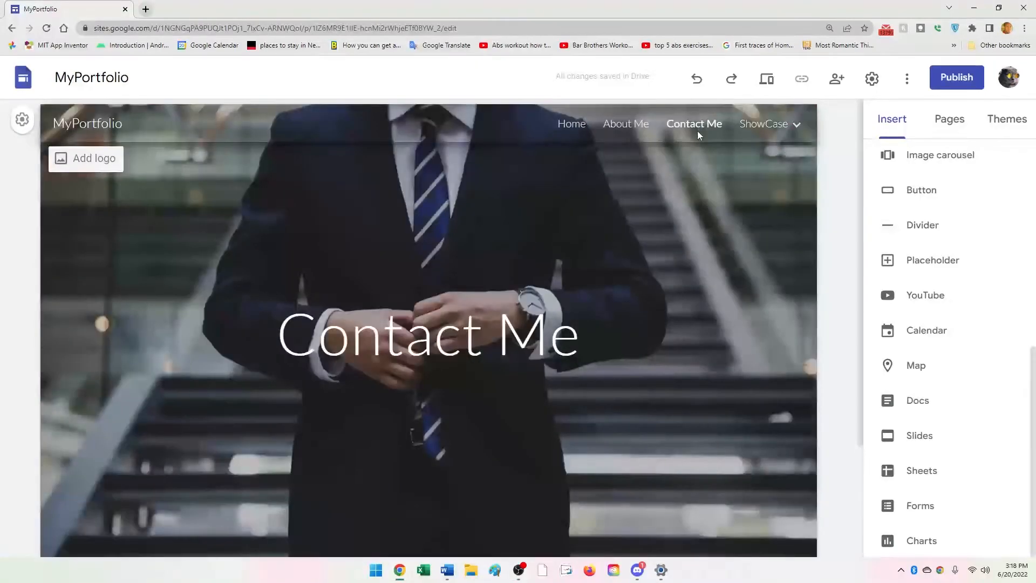
{"action": "scroll", "coordinate": [428, 508], "scroll_direction": "down", "scroll_amount": 3}
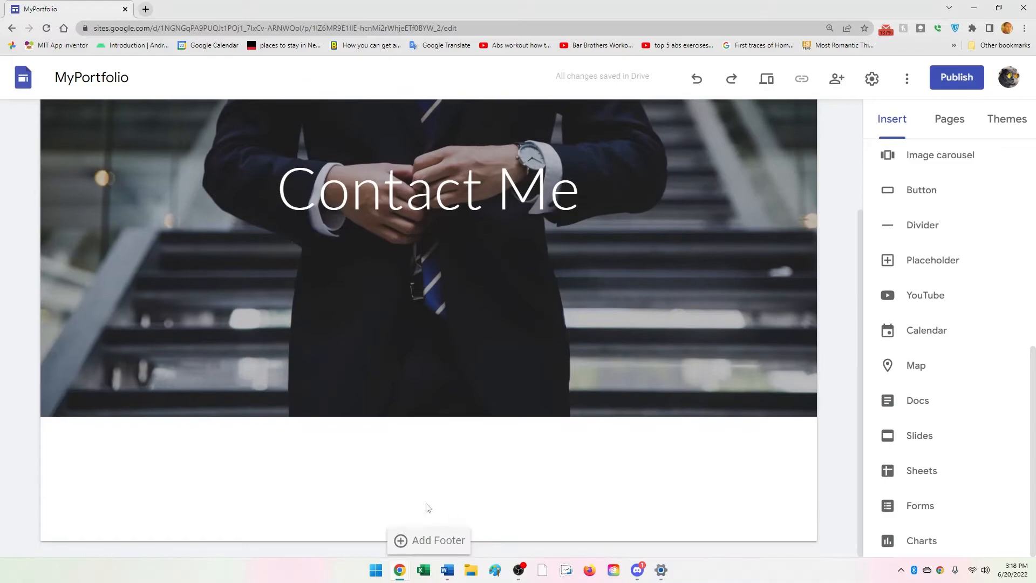
{"action": "left_click", "coordinate": [139, 397]}
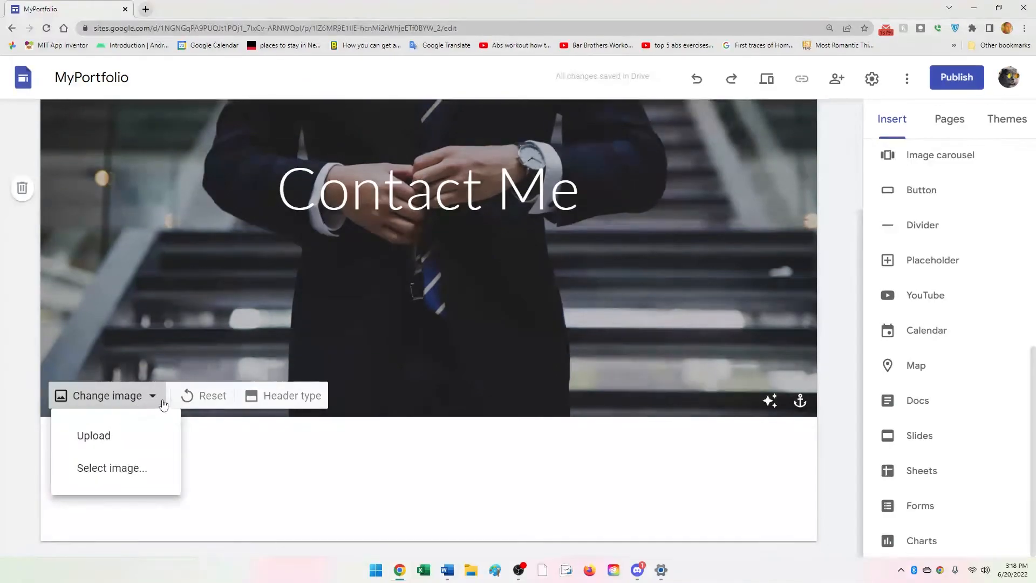
{"action": "left_click", "coordinate": [141, 469]}
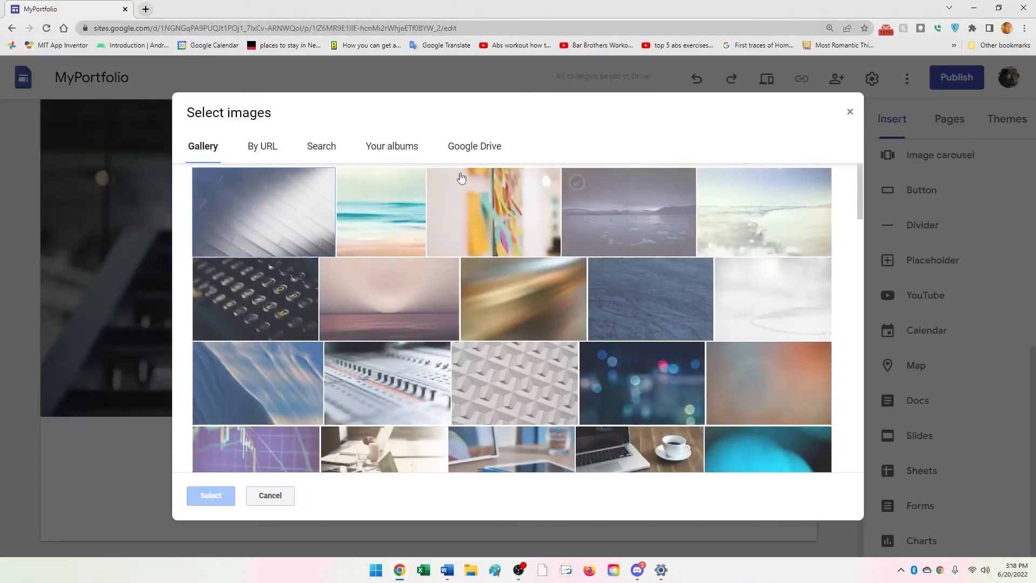
{"action": "left_click", "coordinate": [261, 298]}
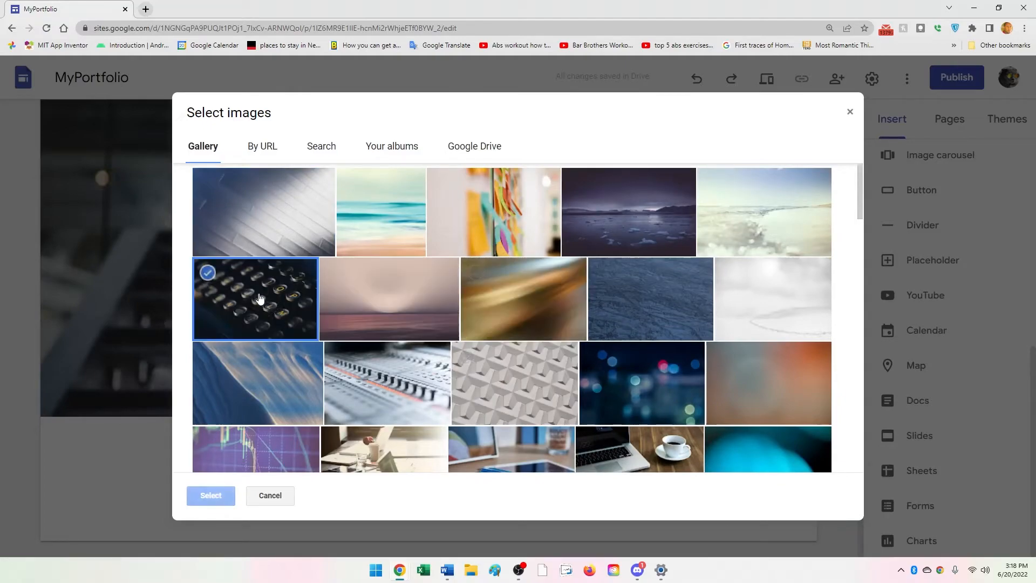
{"action": "left_click", "coordinate": [216, 496]}
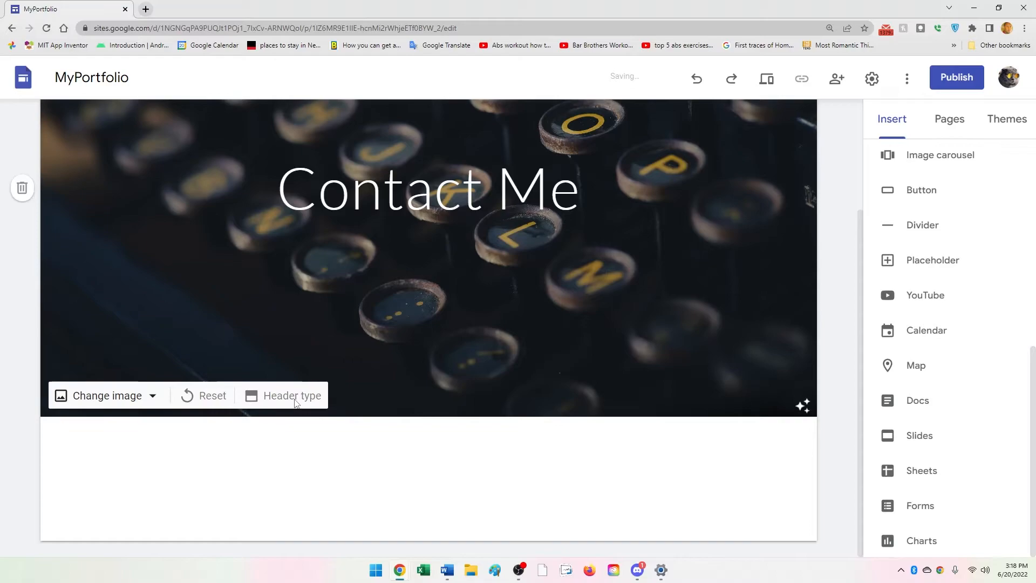
Set the Contact Me page's header type to Banner
{"action": "left_click", "coordinate": [292, 396]}
{"action": "left_click", "coordinate": [296, 396]}
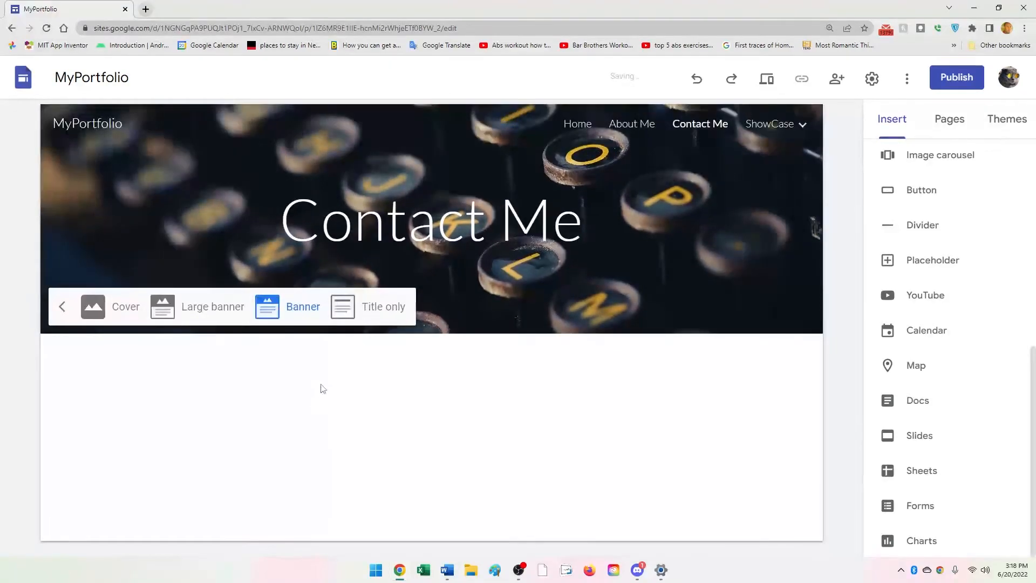
{"action": "left_click", "coordinate": [759, 445]}
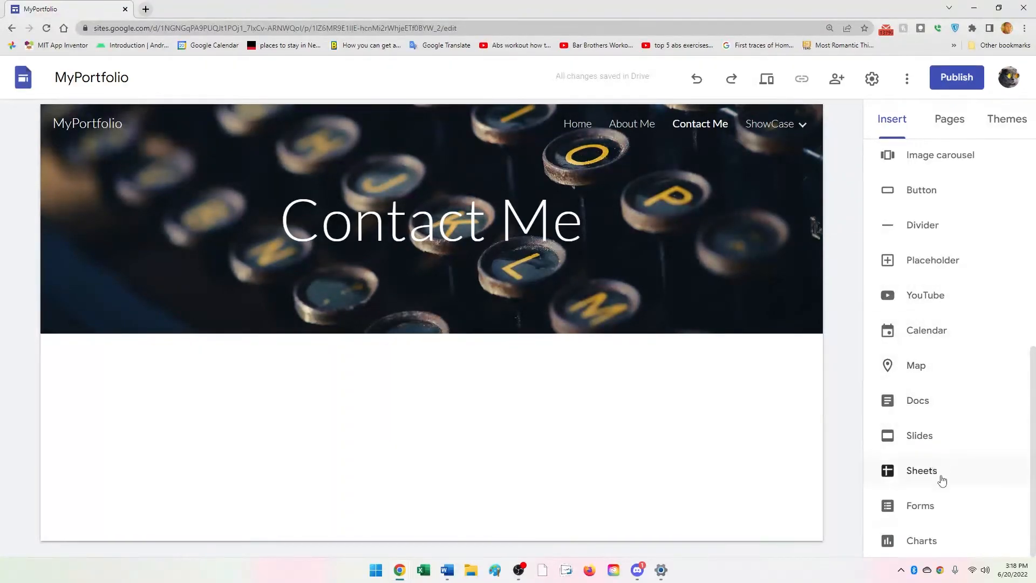
Examine the Google Forms available to embed on the Contact Me page, without inserting any
{"action": "left_click", "coordinate": [917, 506]}
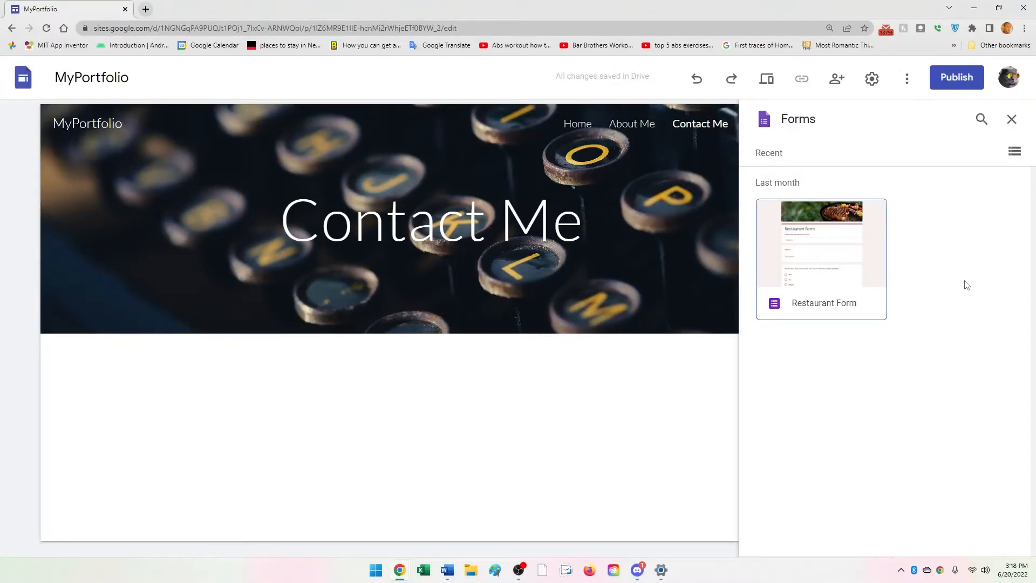
{"action": "left_click", "coordinate": [805, 271]}
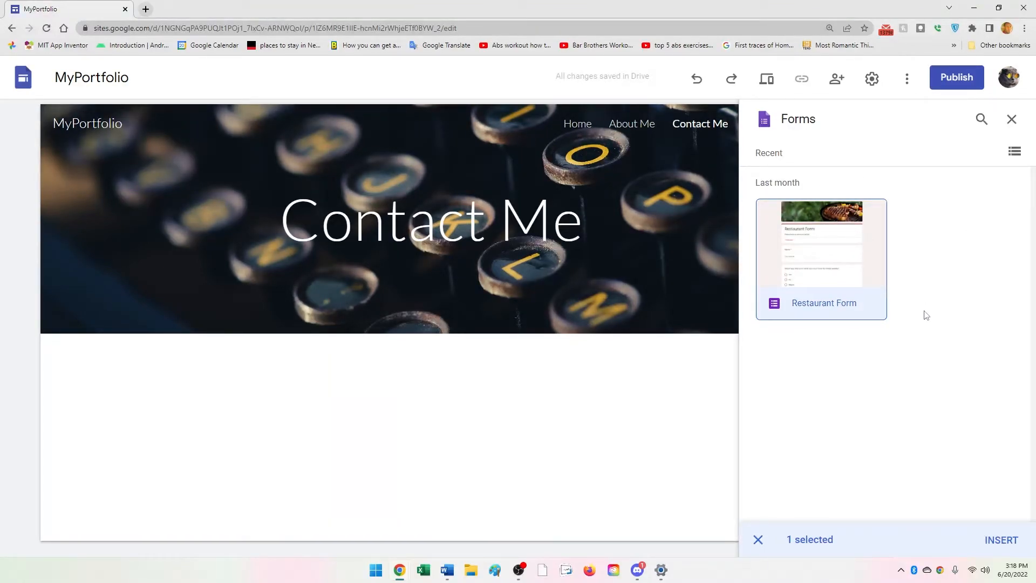
{"action": "left_click", "coordinate": [978, 198]}
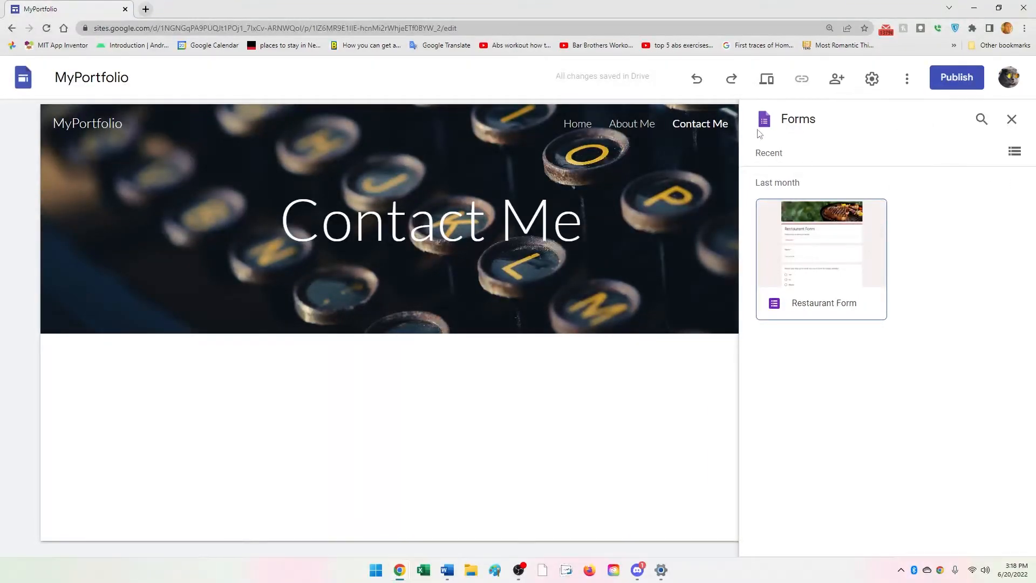
{"action": "left_click", "coordinate": [146, 9]}
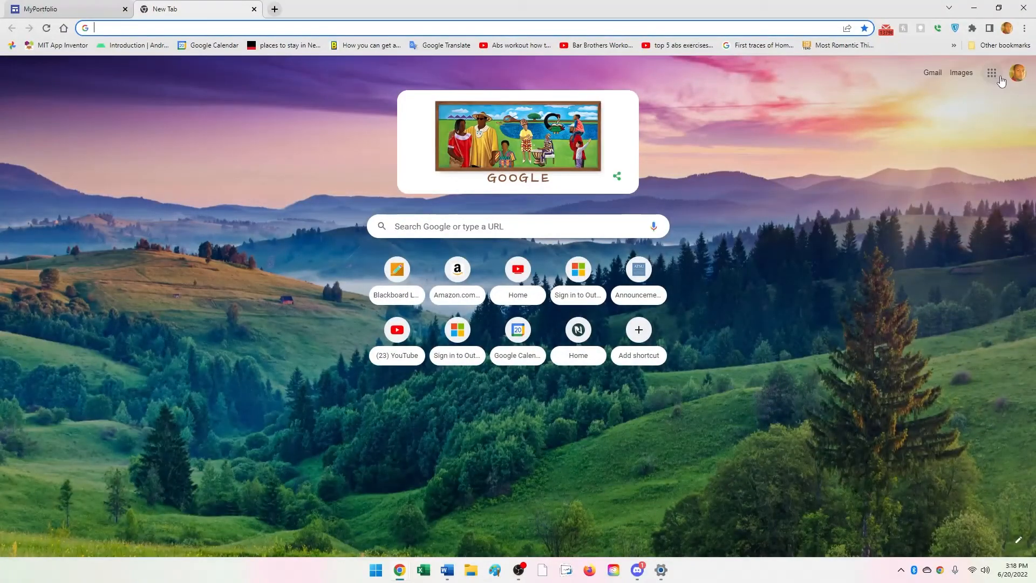
{"action": "left_click", "coordinate": [992, 73]}
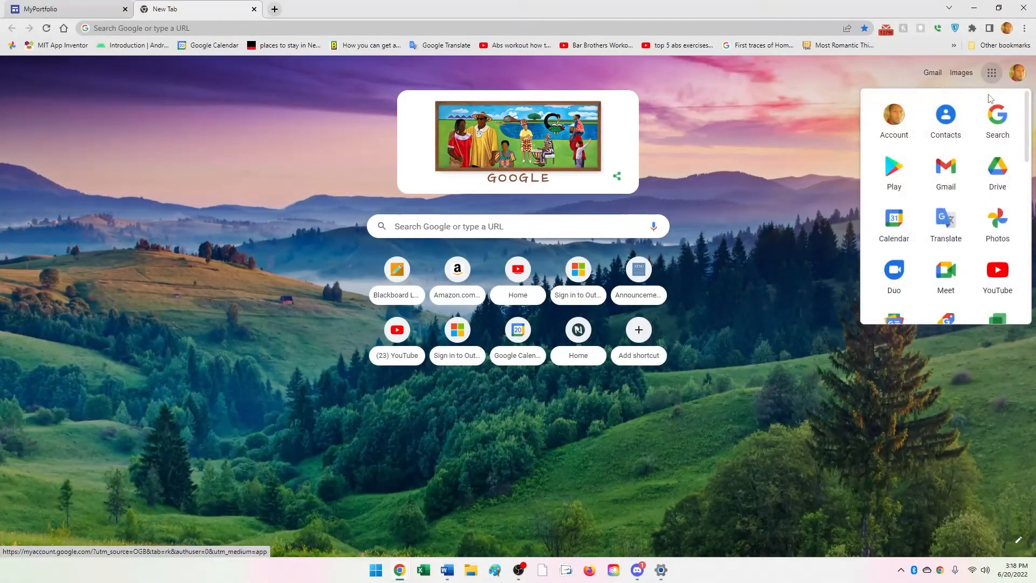
{"action": "left_click", "coordinate": [994, 166]}
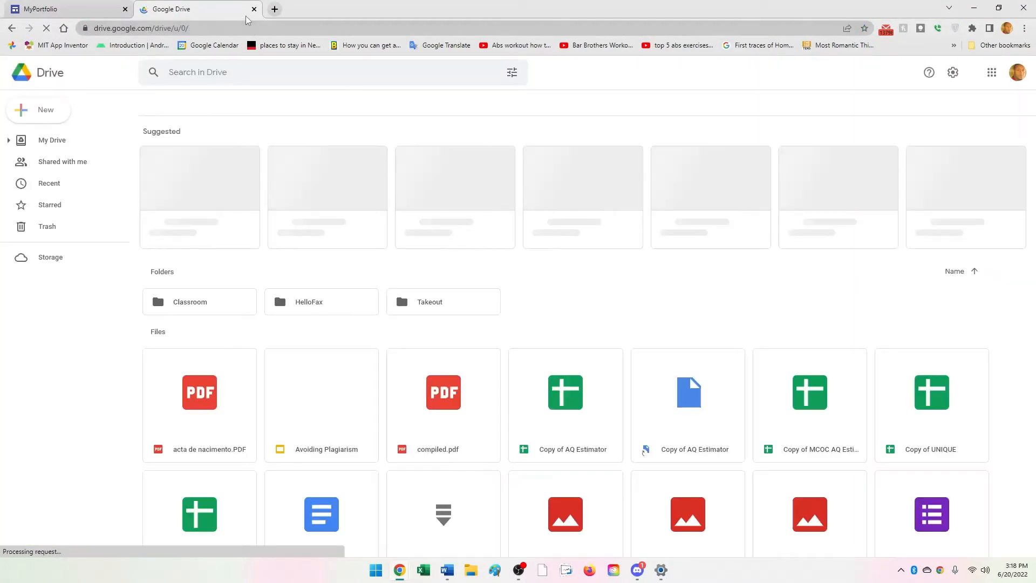
{"action": "left_click", "coordinate": [254, 9]}
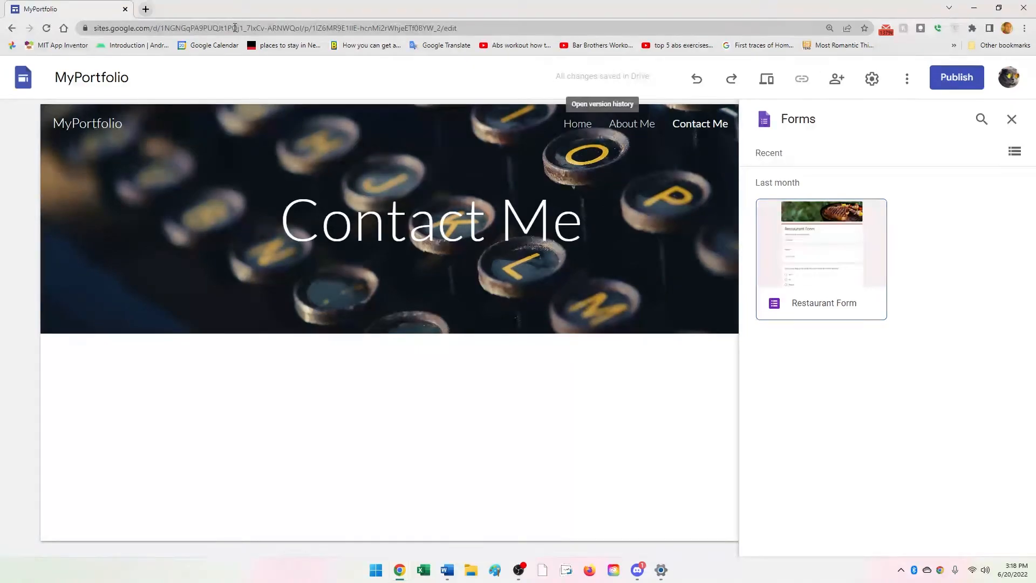
Open Google Drive in a new browser tab, examine its options for creating a Google Form, and close the tab
{"action": "key", "text": "ctrl+t"}
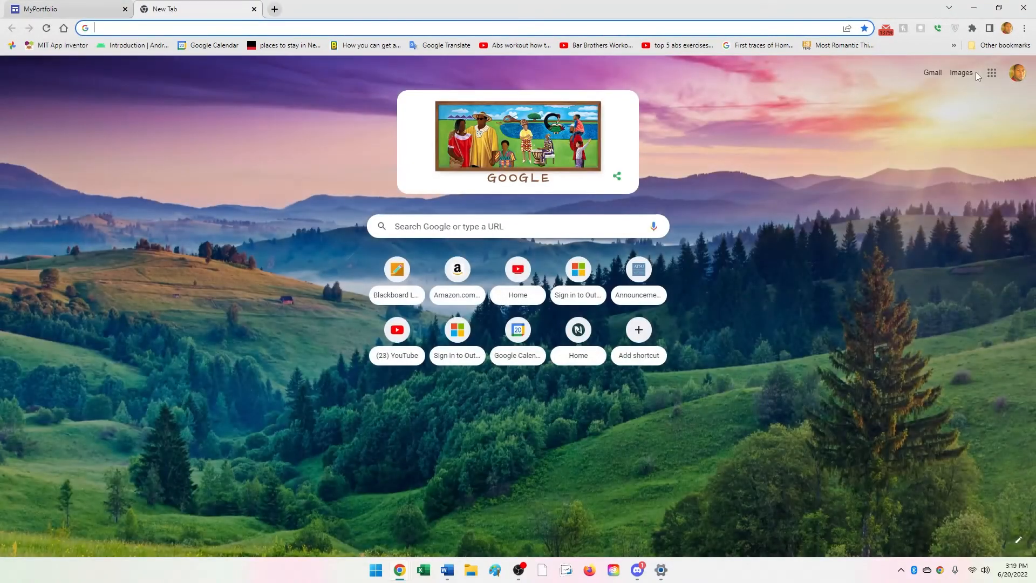
{"action": "left_click", "coordinate": [992, 73]}
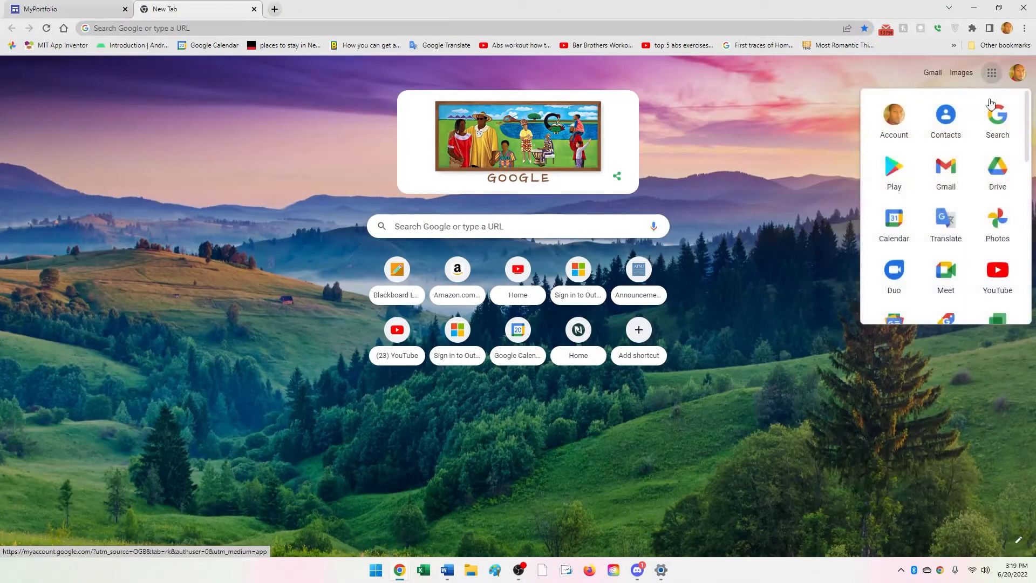
{"action": "left_click", "coordinate": [997, 170]}
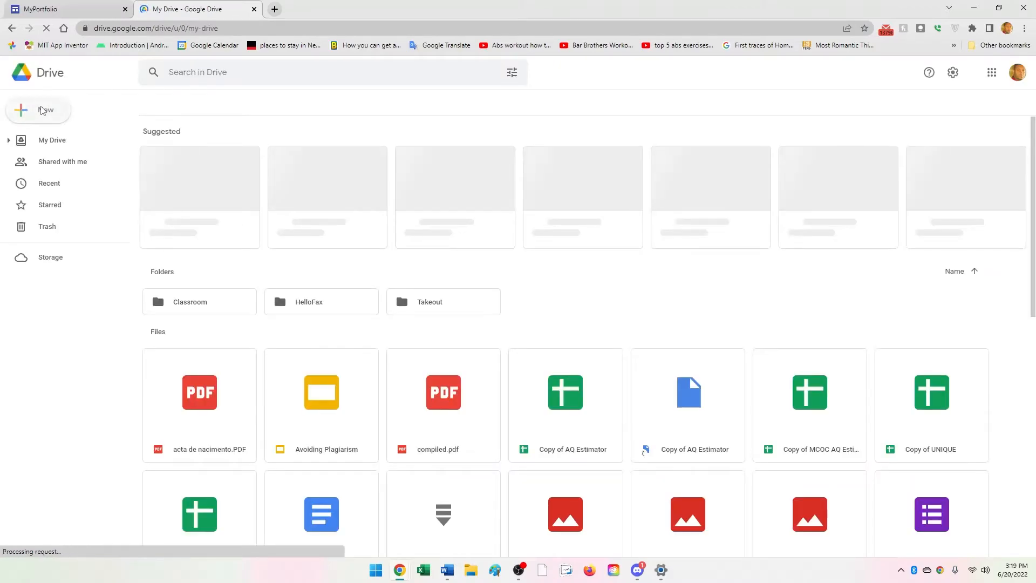
{"action": "left_click", "coordinate": [42, 110]}
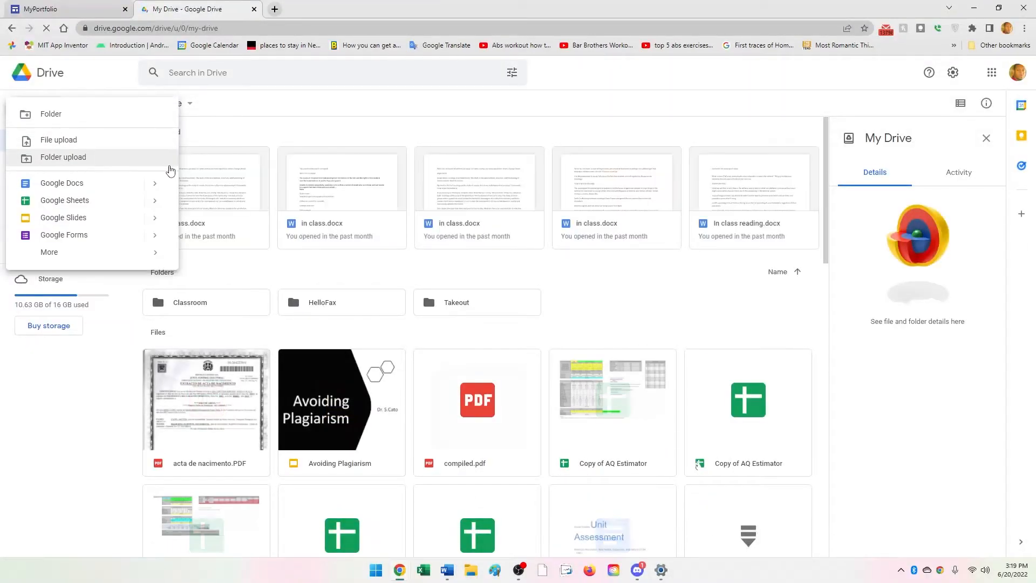
{"action": "mouse_move", "coordinate": [162, 237]}
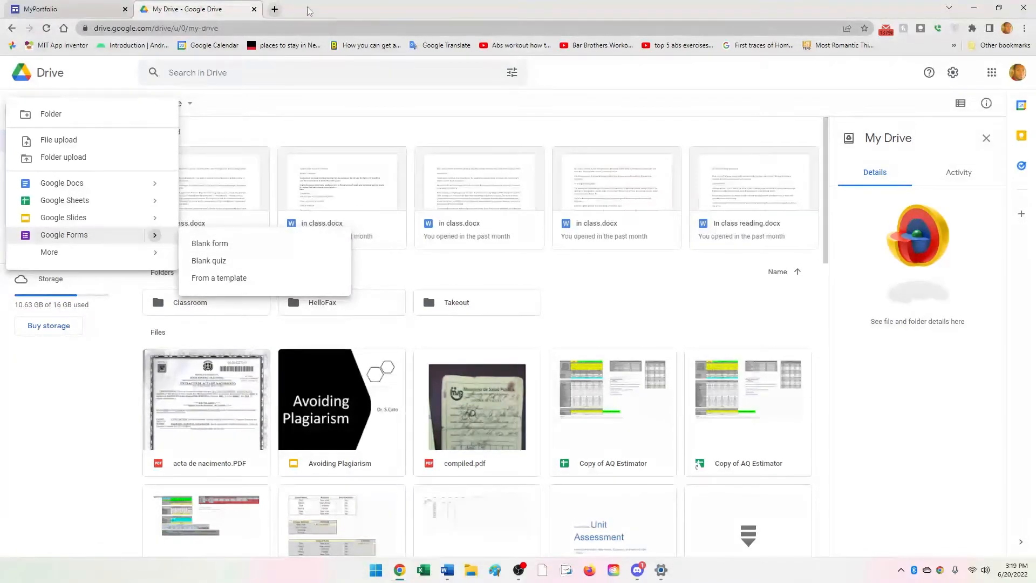
{"action": "left_click", "coordinate": [254, 9]}
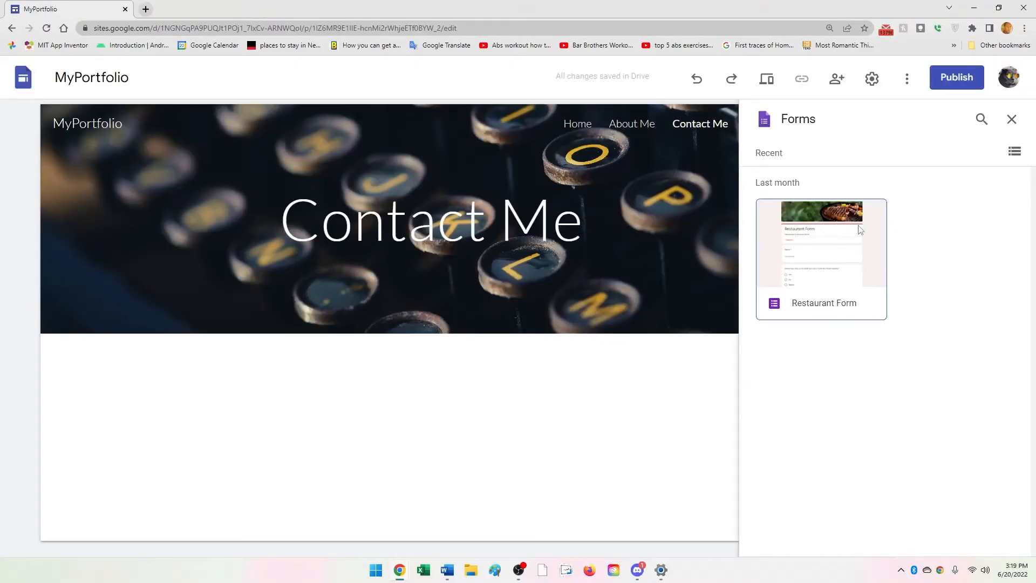
Try embedding the Restaurant Form on the Contact Me page and delete it from the page
{"action": "left_click", "coordinate": [843, 255]}
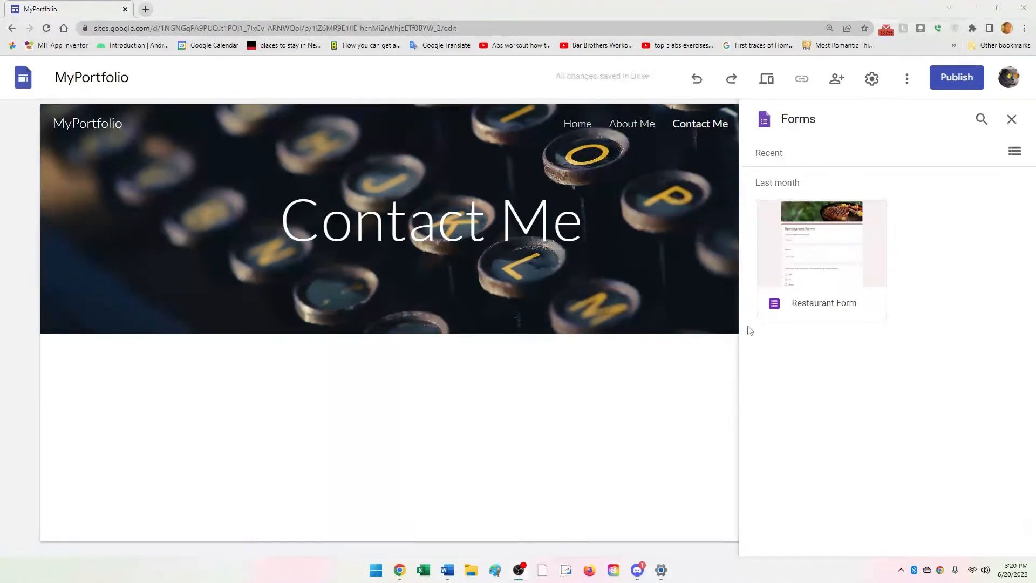
{"action": "left_click", "coordinate": [831, 277]}
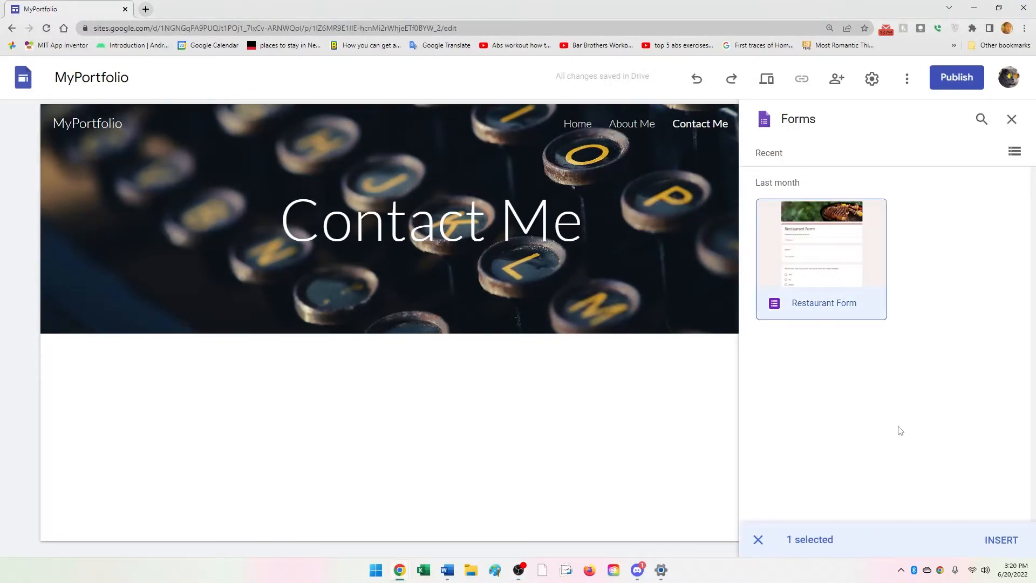
{"action": "left_click", "coordinate": [1001, 539]}
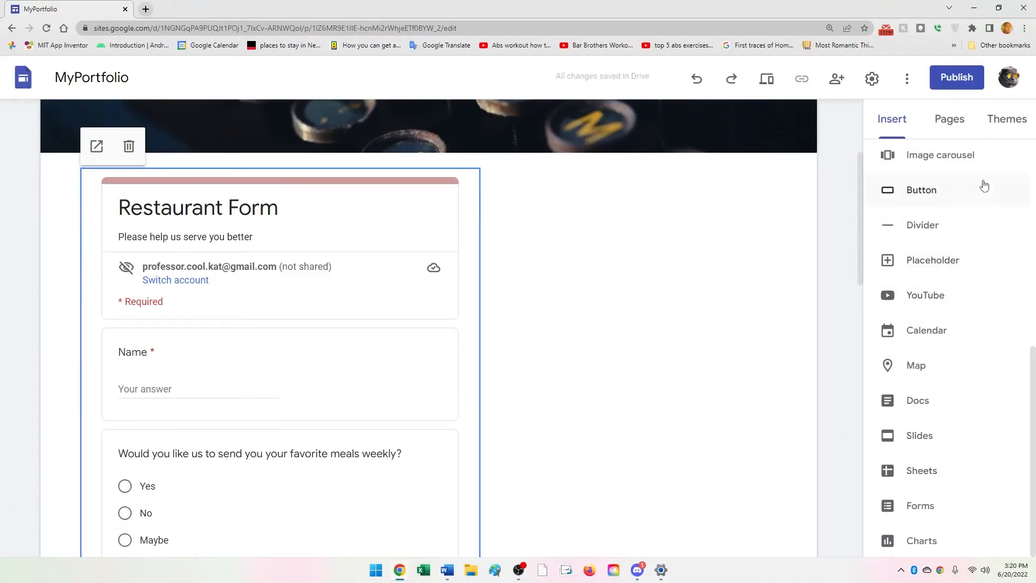
{"action": "key", "text": "Delete"}
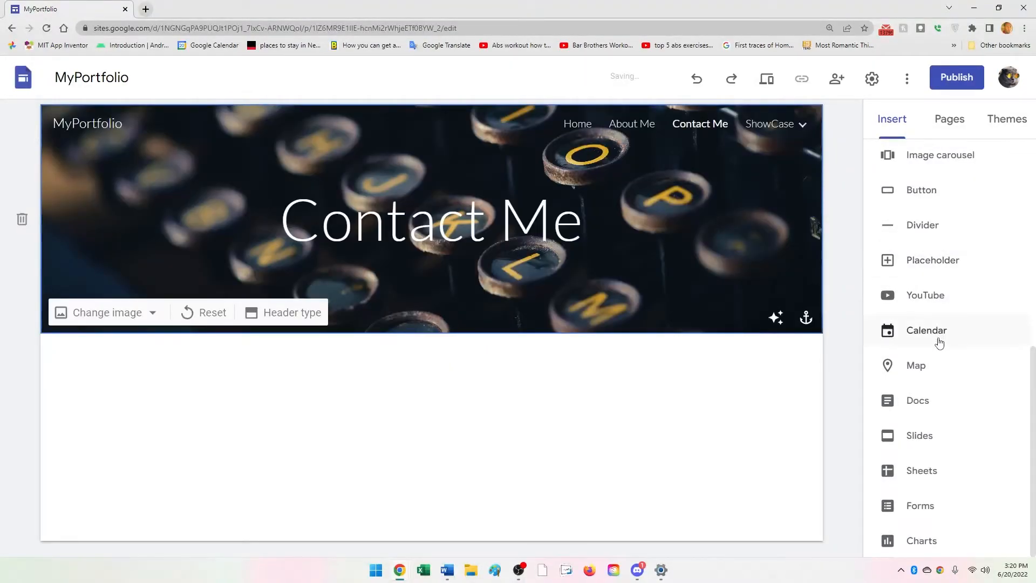
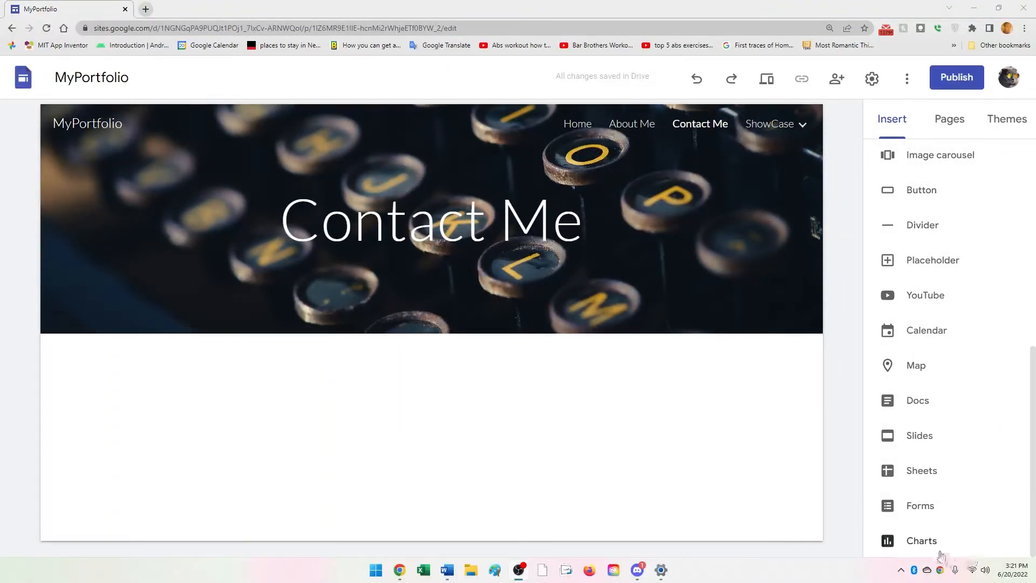
Embed the existing Restaurant Form below the header of the Contact Me page
{"action": "left_click", "coordinate": [938, 522]}
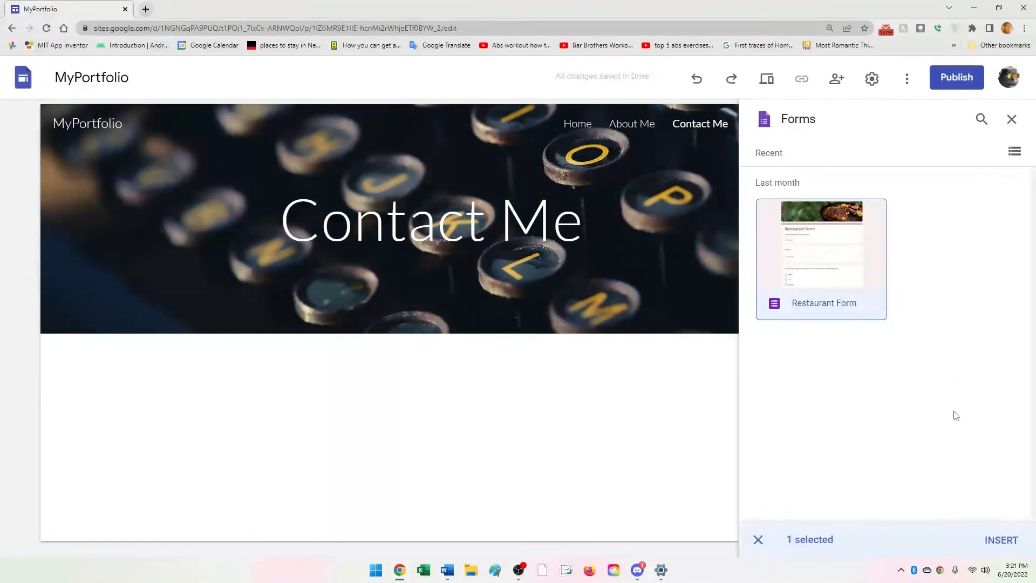
{"action": "left_click", "coordinate": [999, 542]}
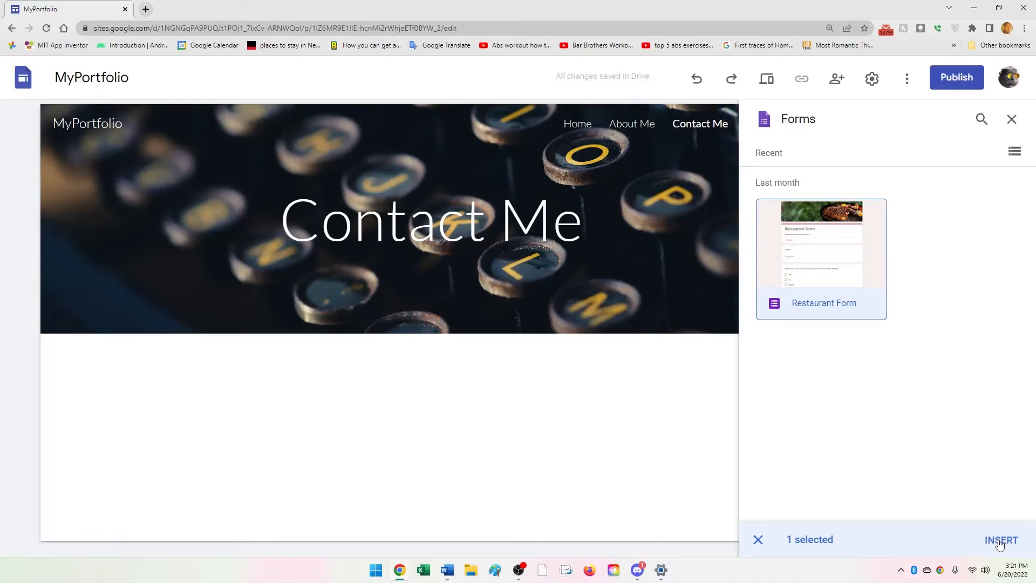
{"action": "left_click", "coordinate": [1000, 541]}
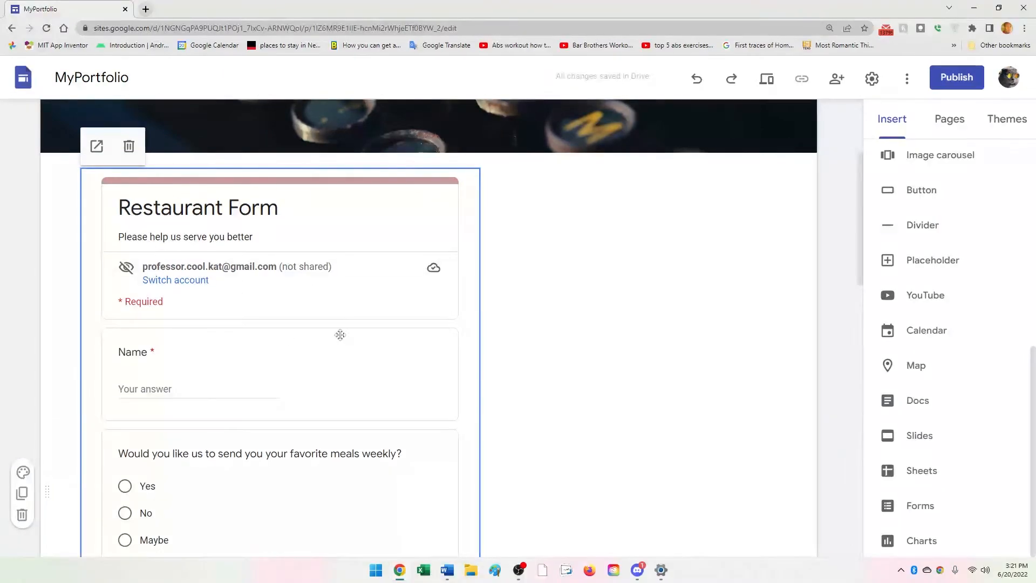
Examine all the questions of the embedded Restaurant Form, from its title down to the submit area
{"action": "scroll", "coordinate": [273, 391], "scroll_direction": "down", "scroll_amount": 7}
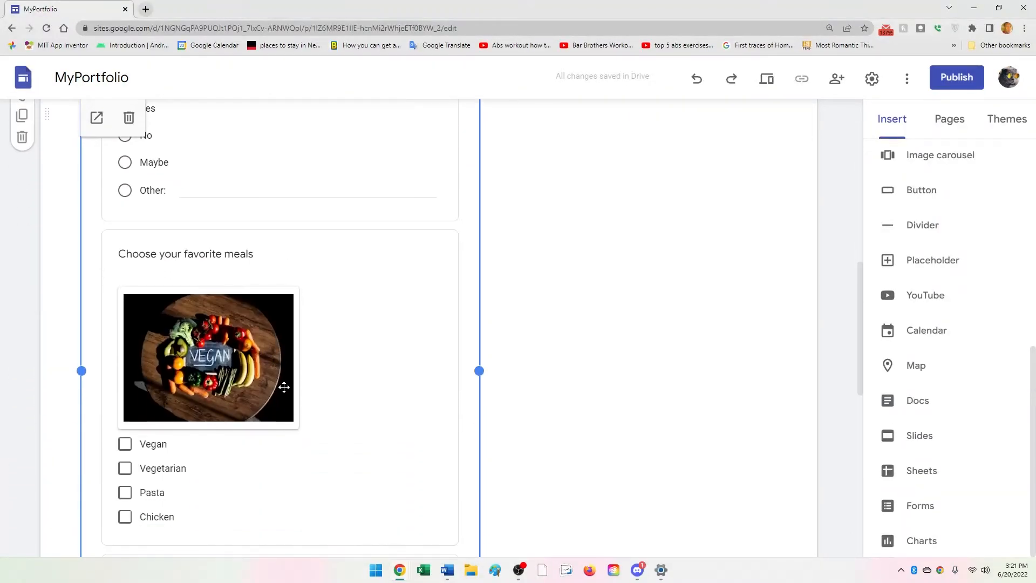
{"action": "scroll", "coordinate": [283, 387], "scroll_direction": "down", "scroll_amount": 10}
{"action": "scroll", "coordinate": [285, 390], "scroll_direction": "up", "scroll_amount": 16}
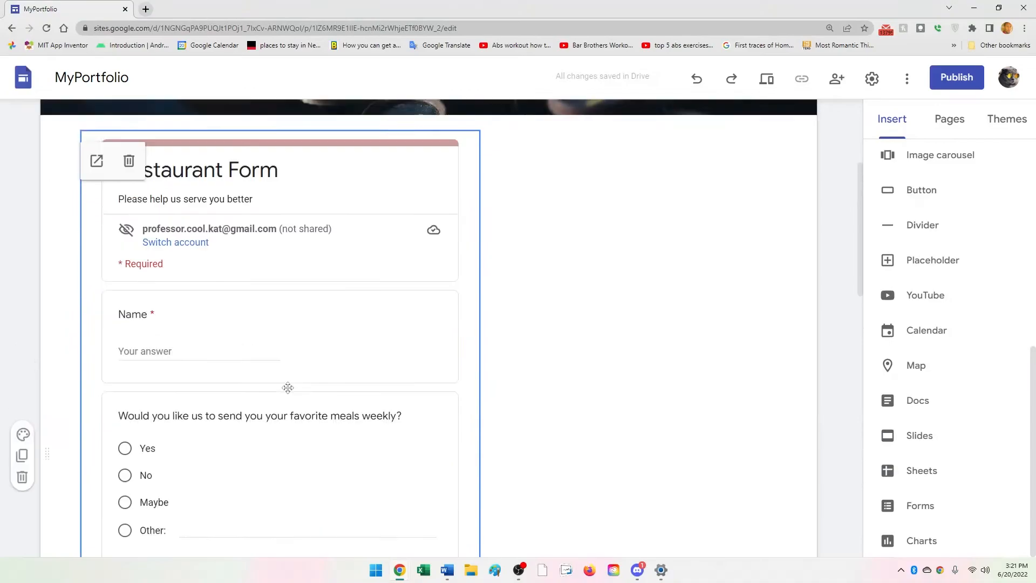
{"action": "scroll", "coordinate": [288, 388], "scroll_direction": "up", "scroll_amount": 4}
{"action": "scroll", "coordinate": [455, 428], "scroll_direction": "down", "scroll_amount": 4}
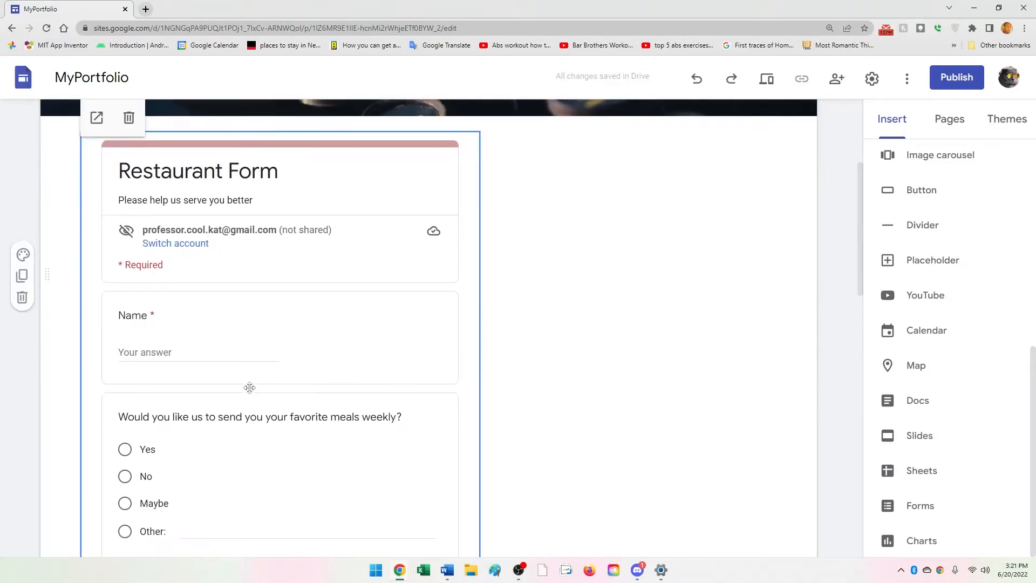
{"action": "scroll", "coordinate": [249, 388], "scroll_direction": "down", "scroll_amount": 3}
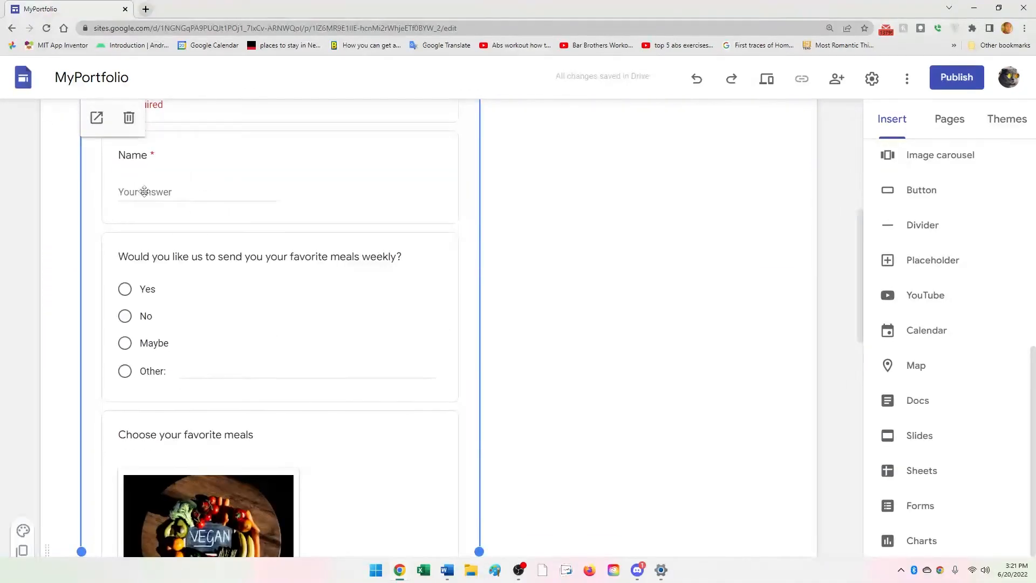
{"action": "scroll", "coordinate": [233, 265], "scroll_direction": "down", "scroll_amount": 2}
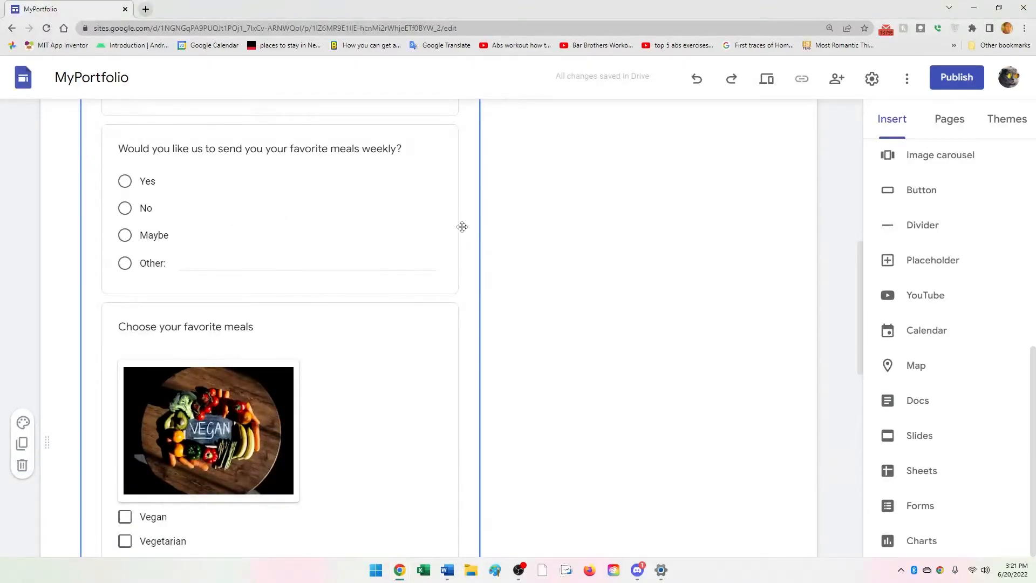
{"action": "scroll", "coordinate": [248, 318], "scroll_direction": "down", "scroll_amount": 5}
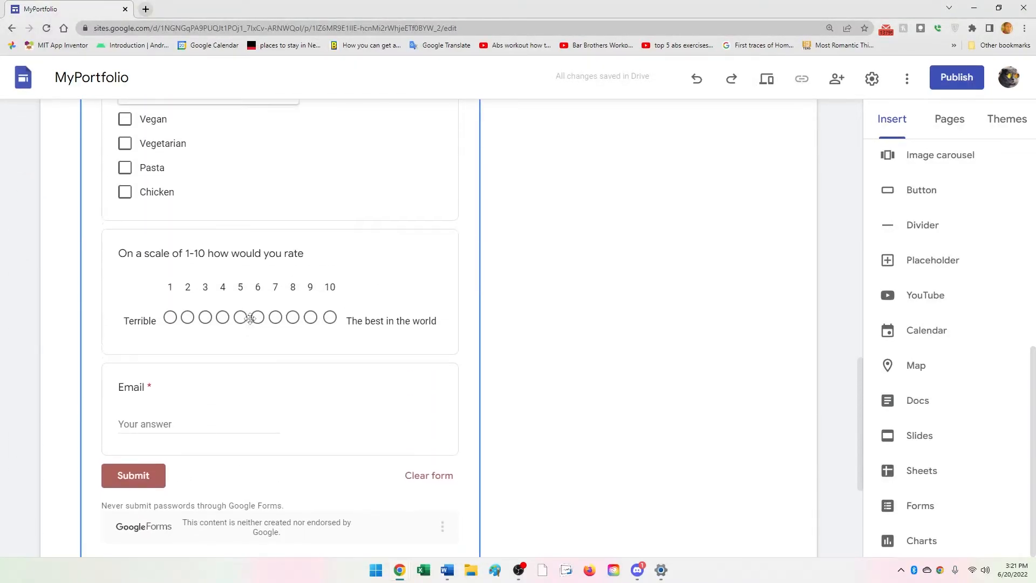
{"action": "scroll", "coordinate": [250, 319], "scroll_direction": "up", "scroll_amount": 10}
{"action": "scroll", "coordinate": [234, 387], "scroll_direction": "down", "scroll_amount": 4}
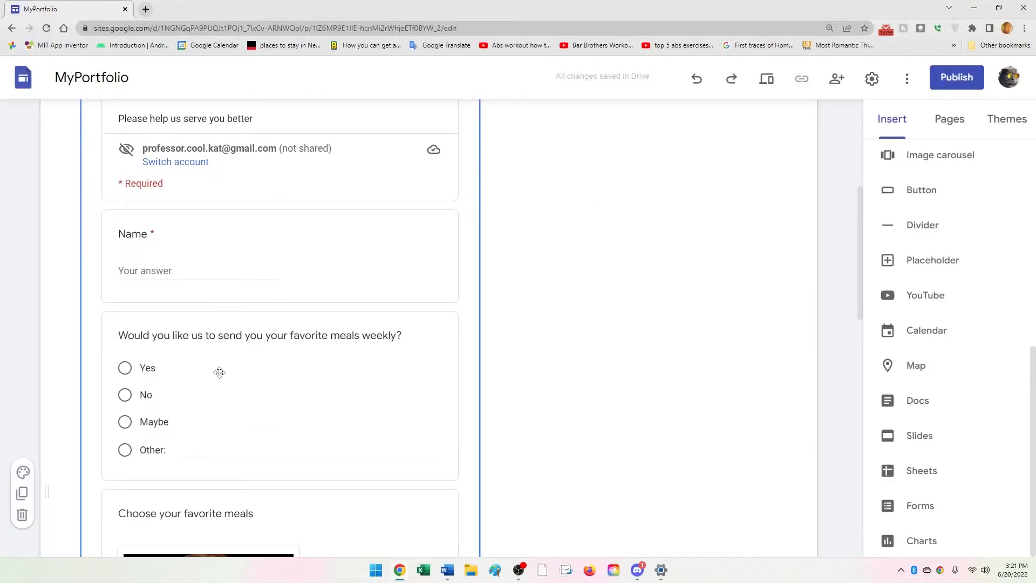
{"action": "scroll", "coordinate": [221, 372], "scroll_direction": "down", "scroll_amount": 10}
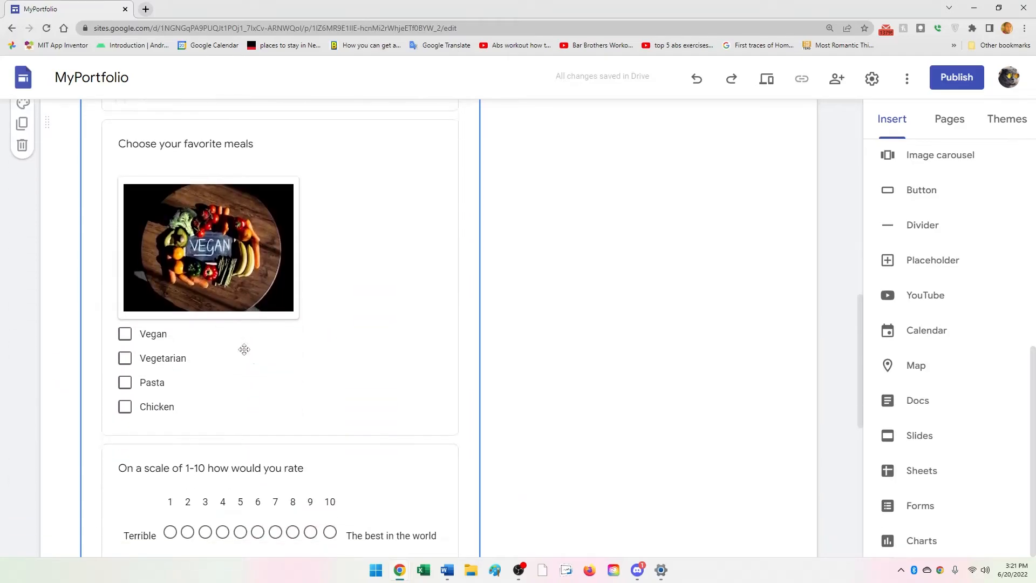
{"action": "scroll", "coordinate": [257, 333], "scroll_direction": "down", "scroll_amount": 3}
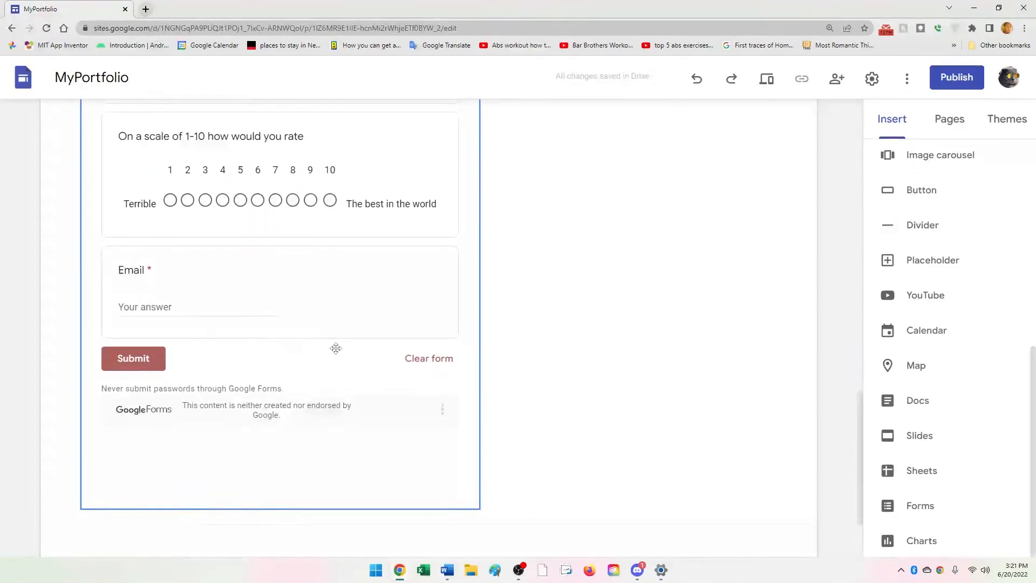
{"action": "scroll", "coordinate": [313, 378], "scroll_direction": "up", "scroll_amount": 15}
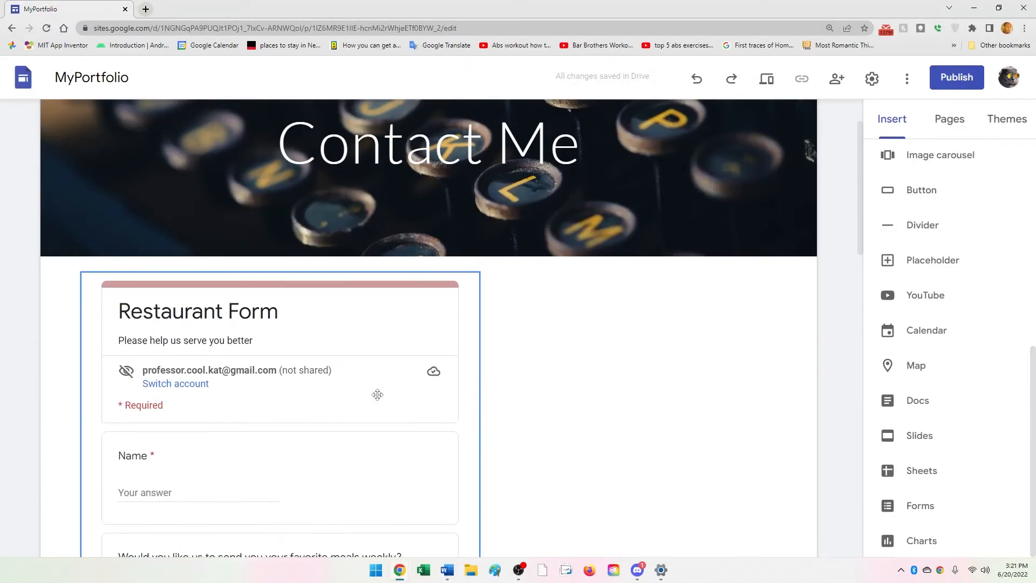
Preview the Contact Me page, test the embedded Restaurant Form by choosing No for one question, review its meal options, and exit the preview
{"action": "left_click", "coordinate": [765, 93]}
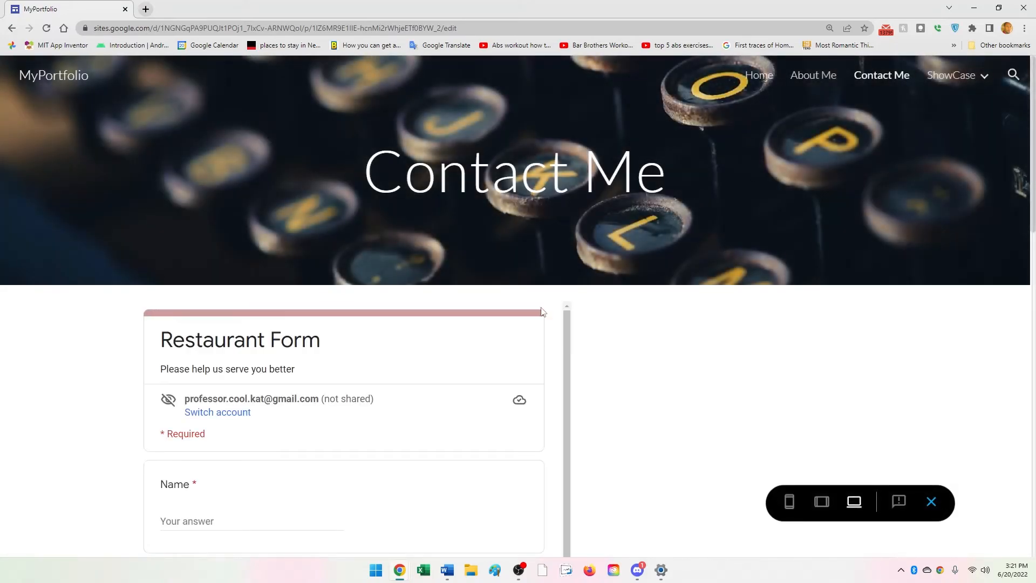
{"action": "scroll", "coordinate": [449, 352], "scroll_direction": "down", "scroll_amount": 6}
{"action": "left_click", "coordinate": [167, 324]}
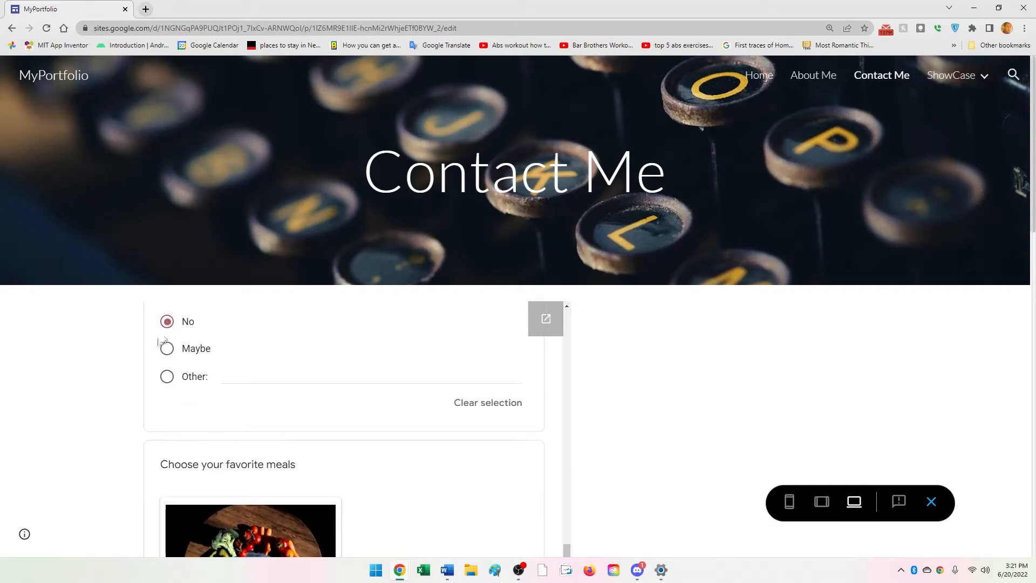
{"action": "scroll", "coordinate": [229, 365], "scroll_direction": "up", "scroll_amount": 10}
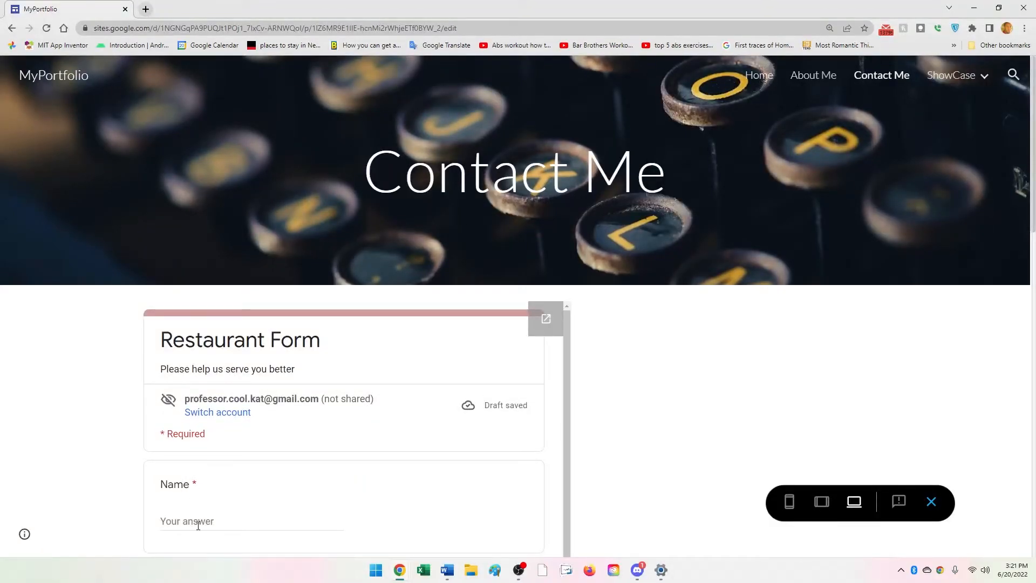
{"action": "scroll", "coordinate": [198, 518], "scroll_direction": "down", "scroll_amount": 10}
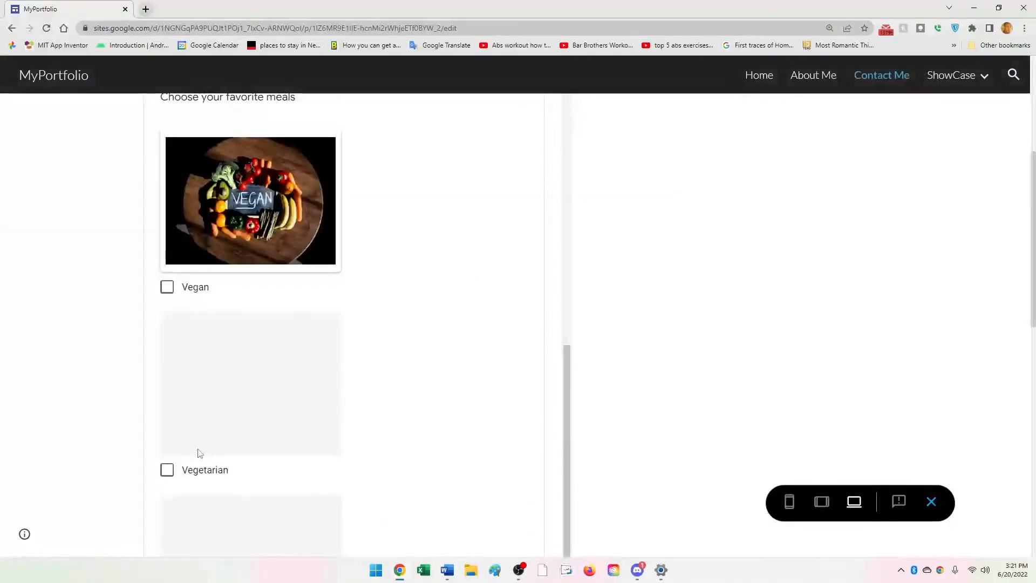
{"action": "scroll", "coordinate": [198, 453], "scroll_direction": "down", "scroll_amount": 5}
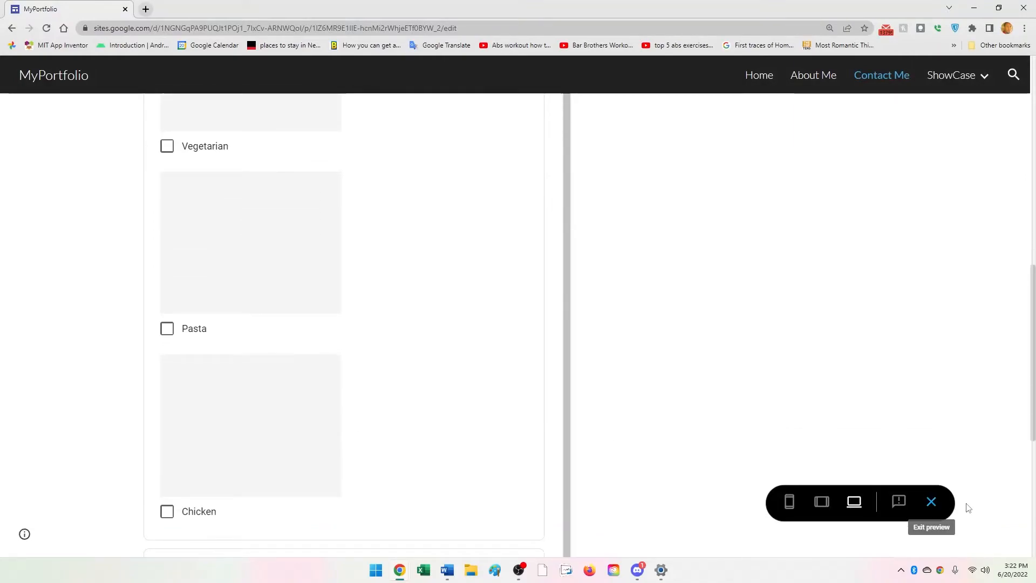
{"action": "left_click", "coordinate": [932, 502]}
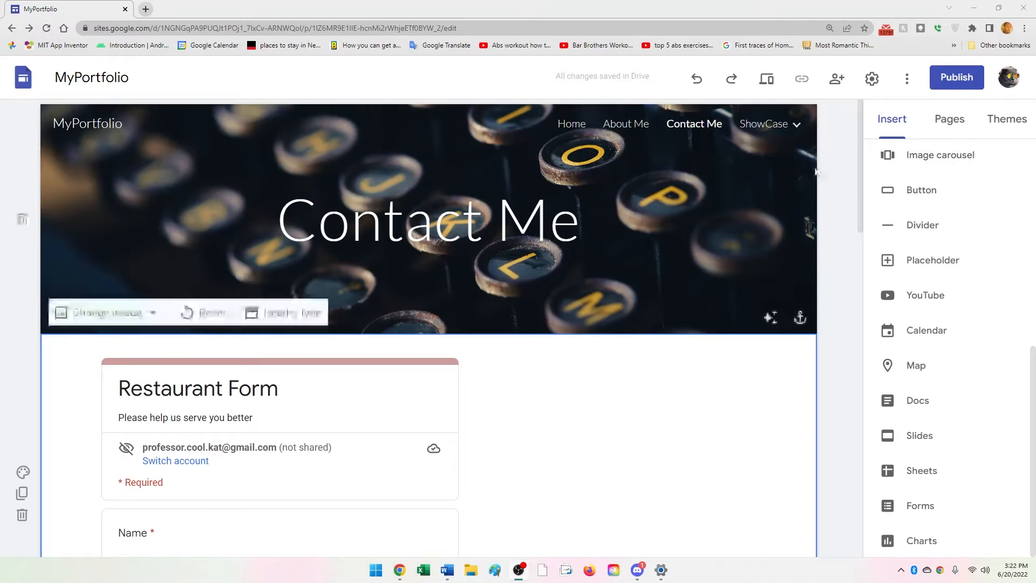
Open the Files subpage under ShowCase and examine its layout from the header to the empty area at the end
{"action": "left_click", "coordinate": [778, 133]}
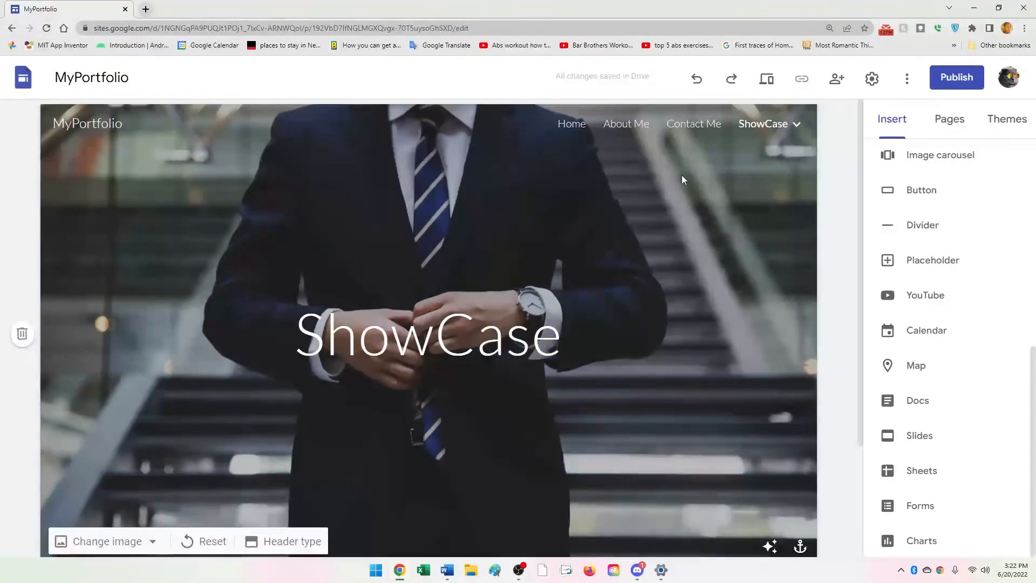
{"action": "mouse_move", "coordinate": [792, 115]}
{"action": "left_click", "coordinate": [714, 196]}
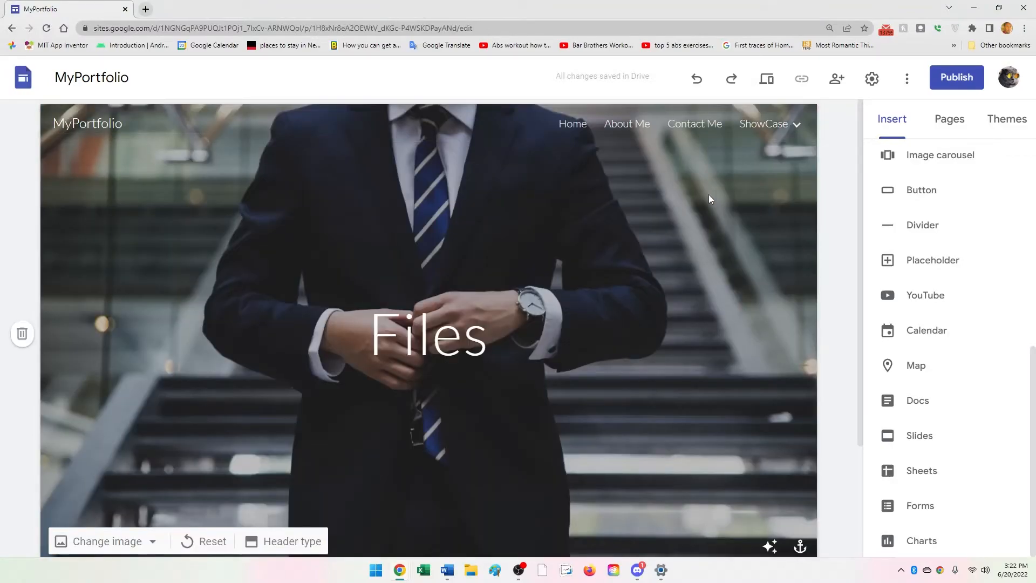
{"action": "scroll", "coordinate": [453, 241], "scroll_direction": "down", "scroll_amount": 3}
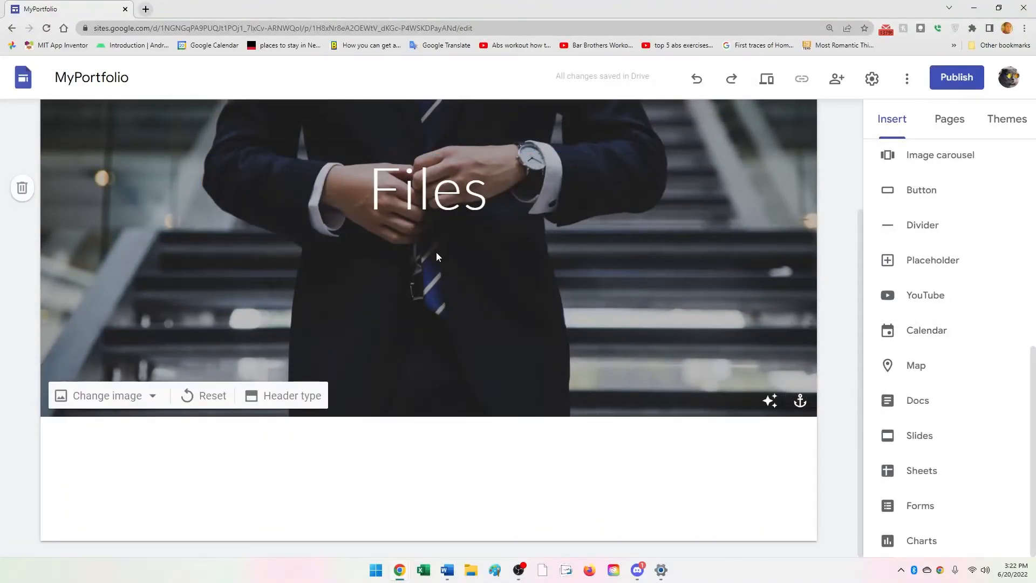
{"action": "scroll", "coordinate": [481, 278], "scroll_direction": "up", "scroll_amount": 3}
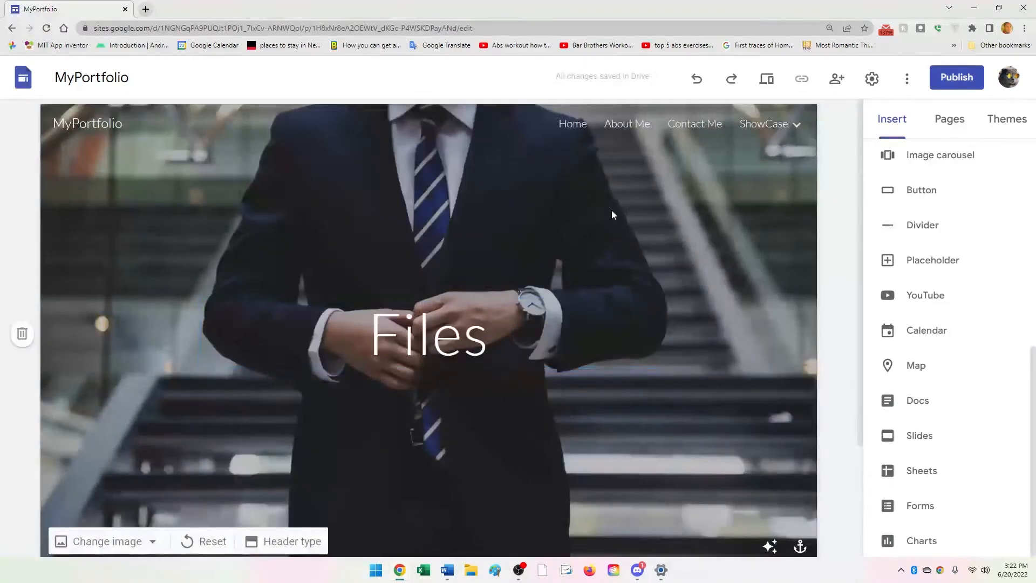
{"action": "scroll", "coordinate": [102, 377], "scroll_direction": "down", "scroll_amount": 3}
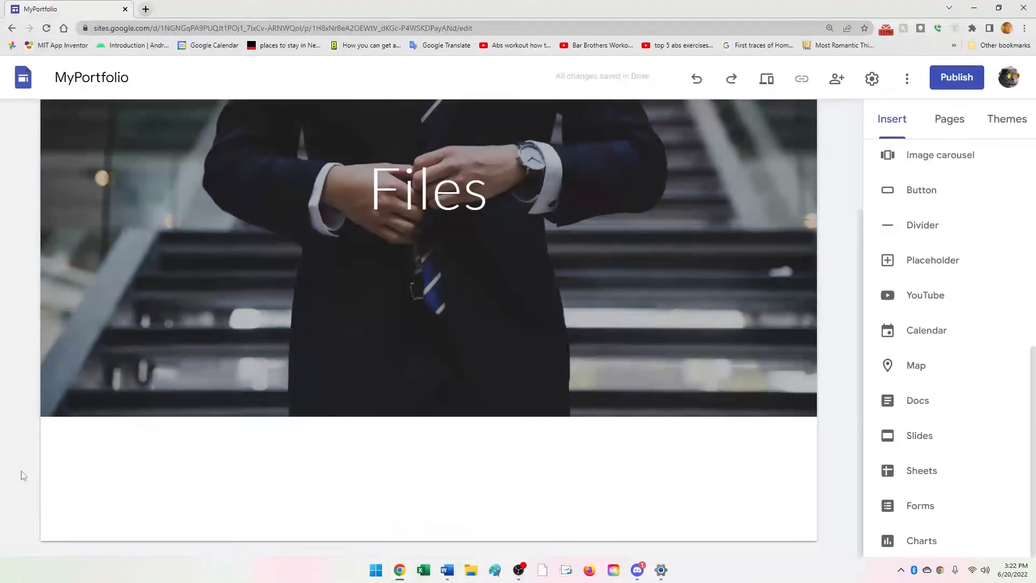
{"action": "scroll", "coordinate": [468, 468], "scroll_direction": "up", "scroll_amount": 3}
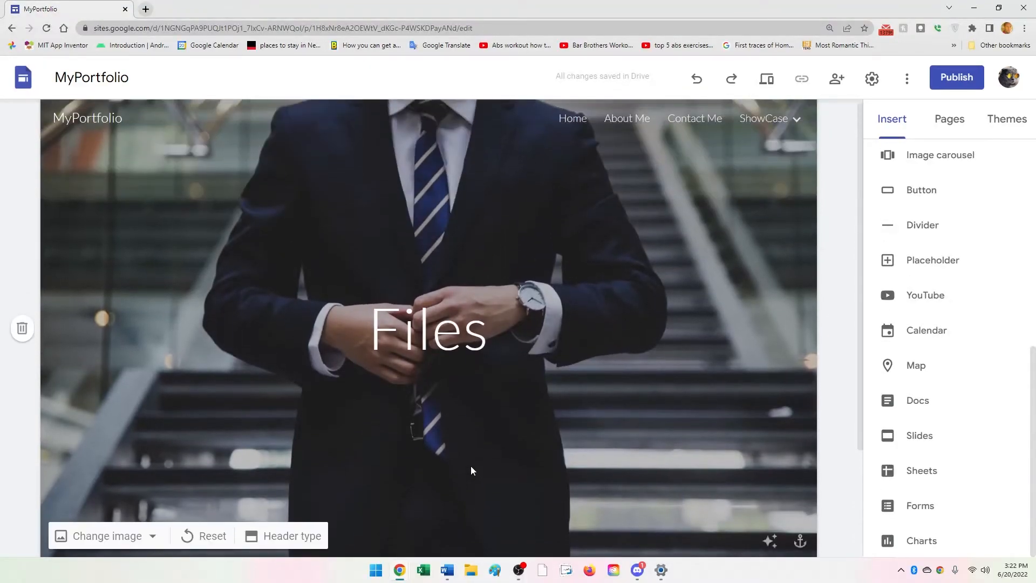
{"action": "scroll", "coordinate": [475, 460], "scroll_direction": "down", "scroll_amount": 3}
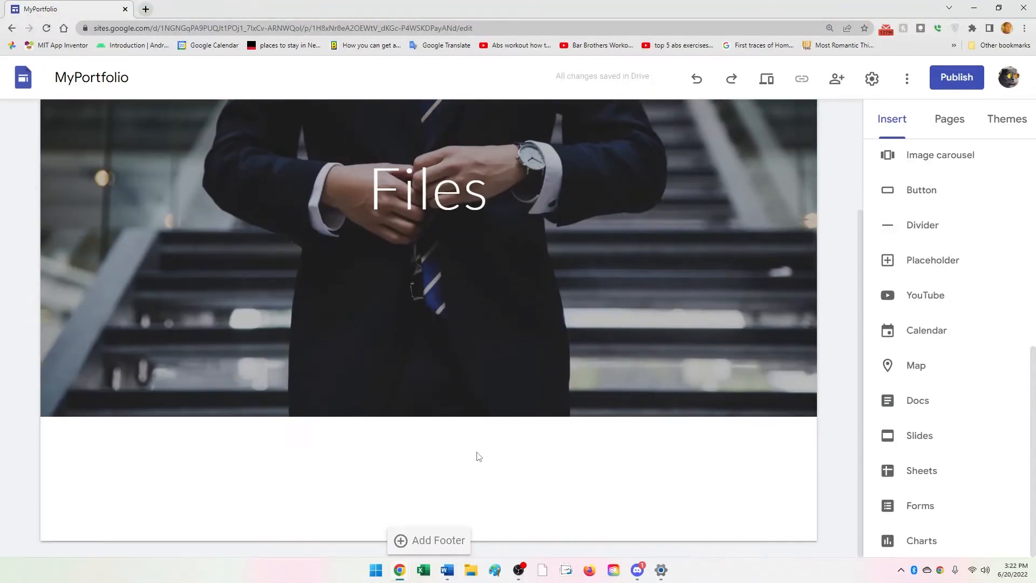
Add a footer to the Files page with the text "Copyright 2022 YourName|Number|Facebook|" and leave footer editing
{"action": "left_click", "coordinate": [443, 545]}
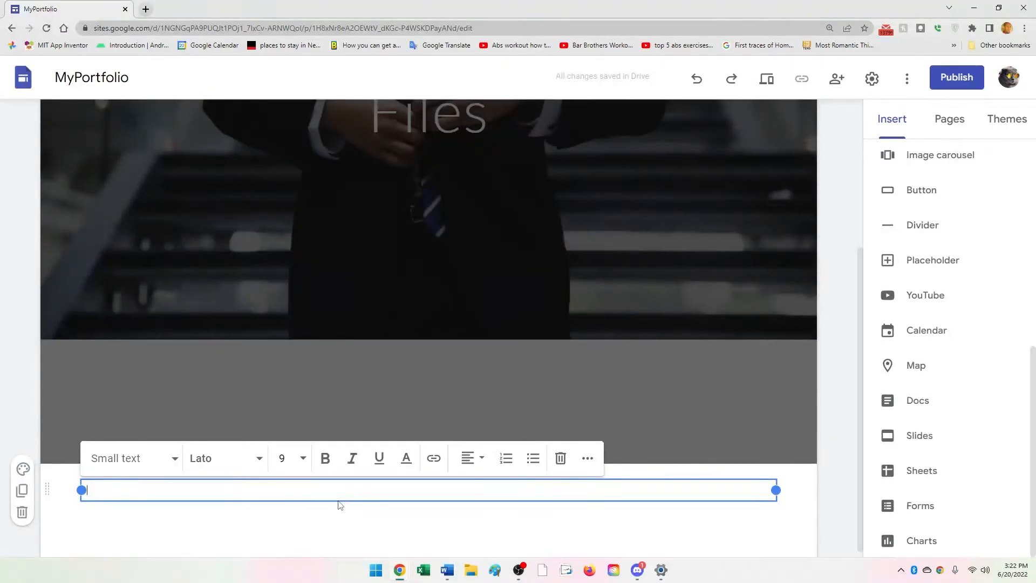
{"action": "type", "text": "d"}
{"action": "type", "text": "yright"}
{"action": "type", "text": " 2022 YourName"}
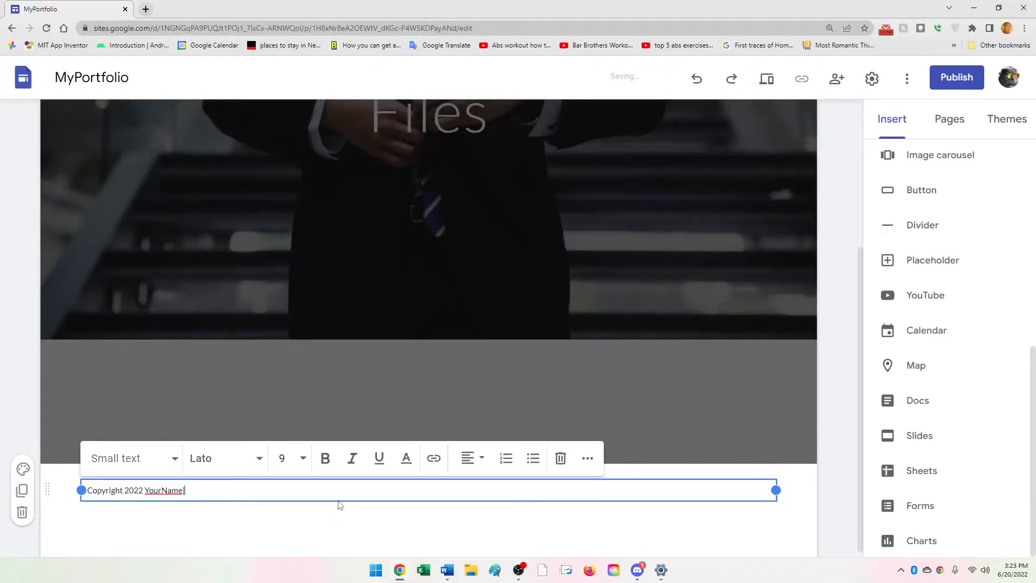
{"action": "type", "text": "Number|Facebook"}
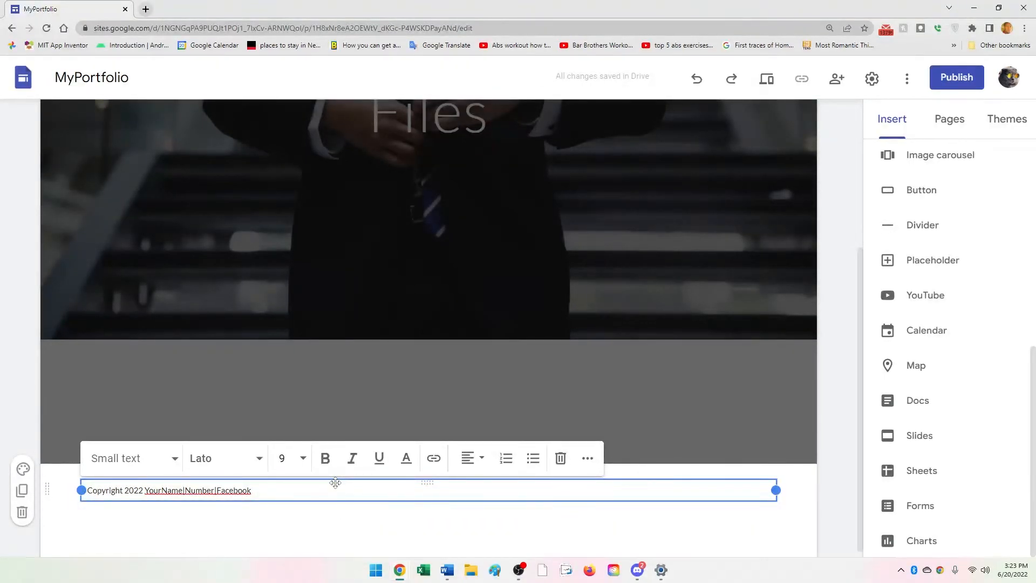
{"action": "left_click", "coordinate": [723, 441]}
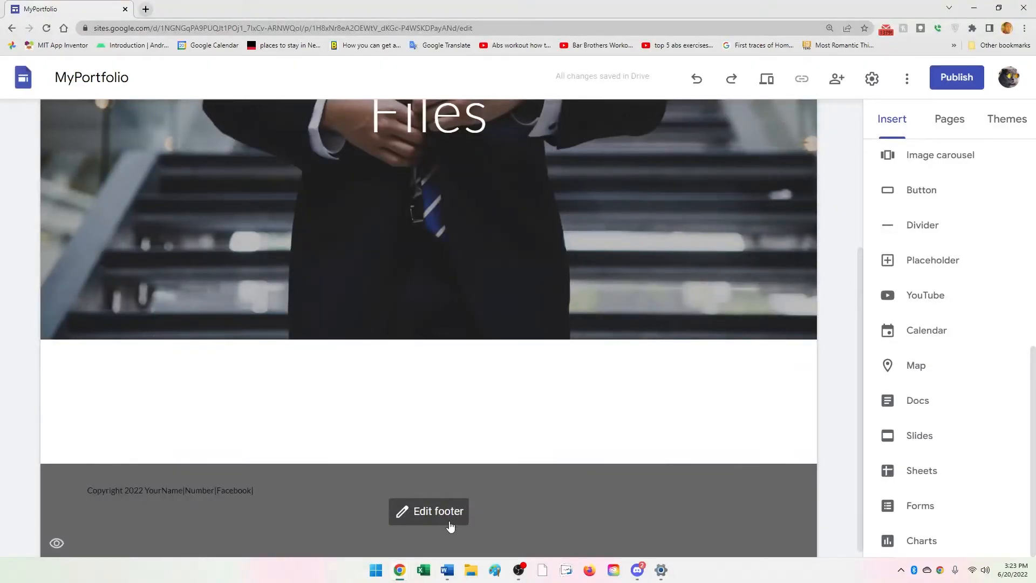
Try the footer's visibility toggle on the Files page and on the Home page
{"action": "left_click", "coordinate": [56, 545]}
{"action": "left_click", "coordinate": [54, 538]}
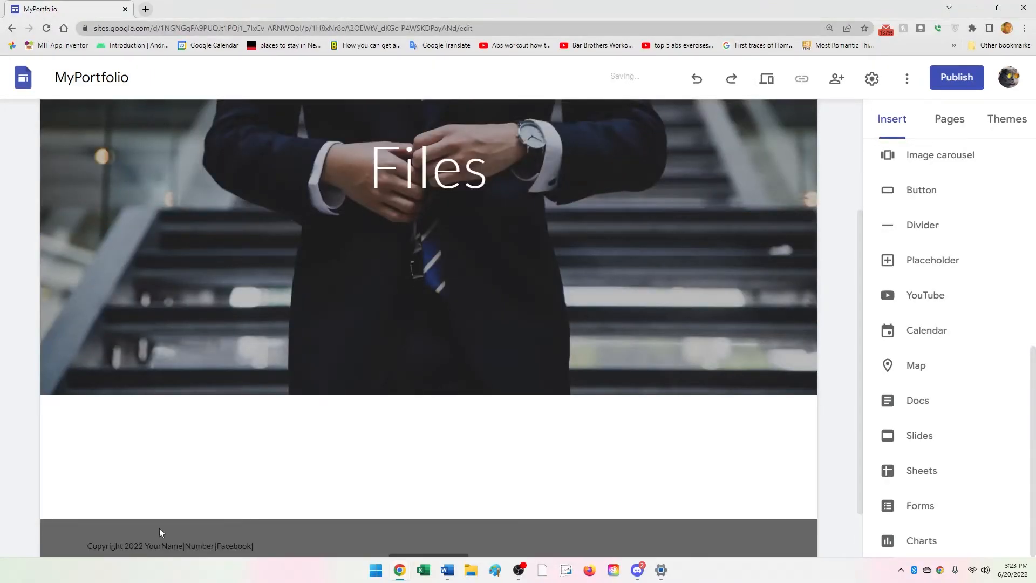
{"action": "scroll", "coordinate": [760, 270], "scroll_direction": "up", "scroll_amount": 3}
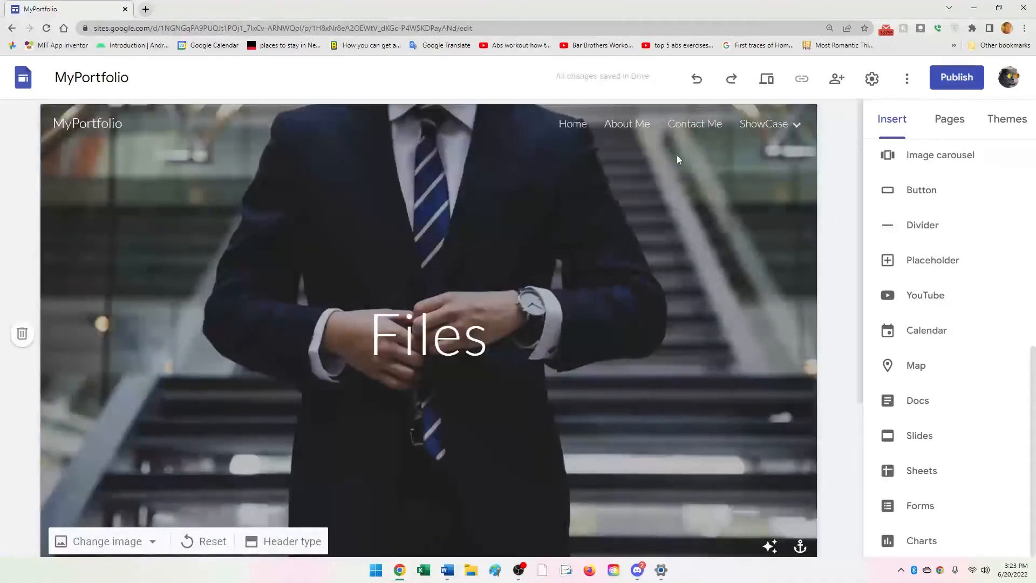
{"action": "left_click", "coordinate": [574, 126]}
{"action": "scroll", "coordinate": [588, 200], "scroll_direction": "down", "scroll_amount": 15}
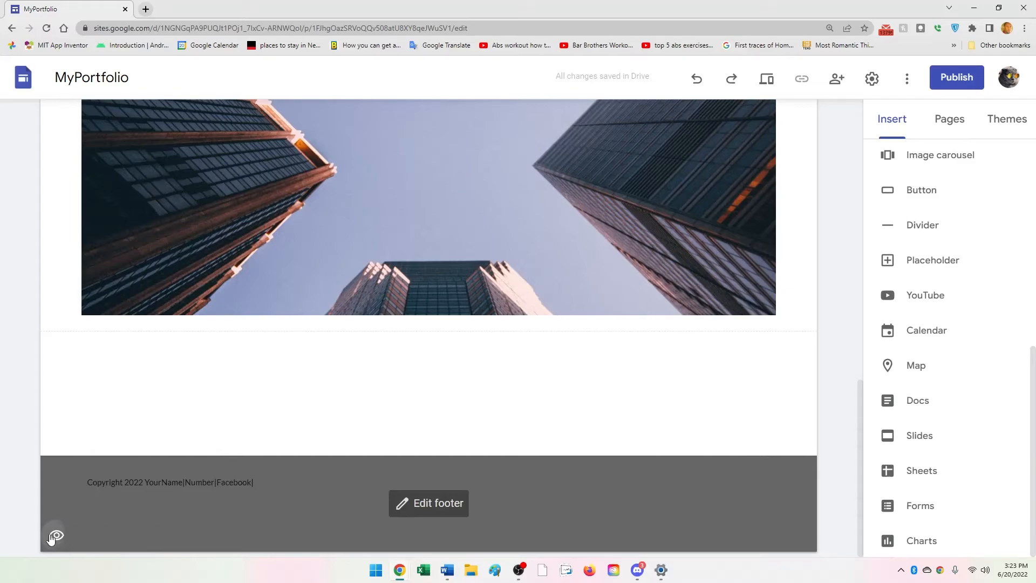
{"action": "left_click", "coordinate": [56, 536]}
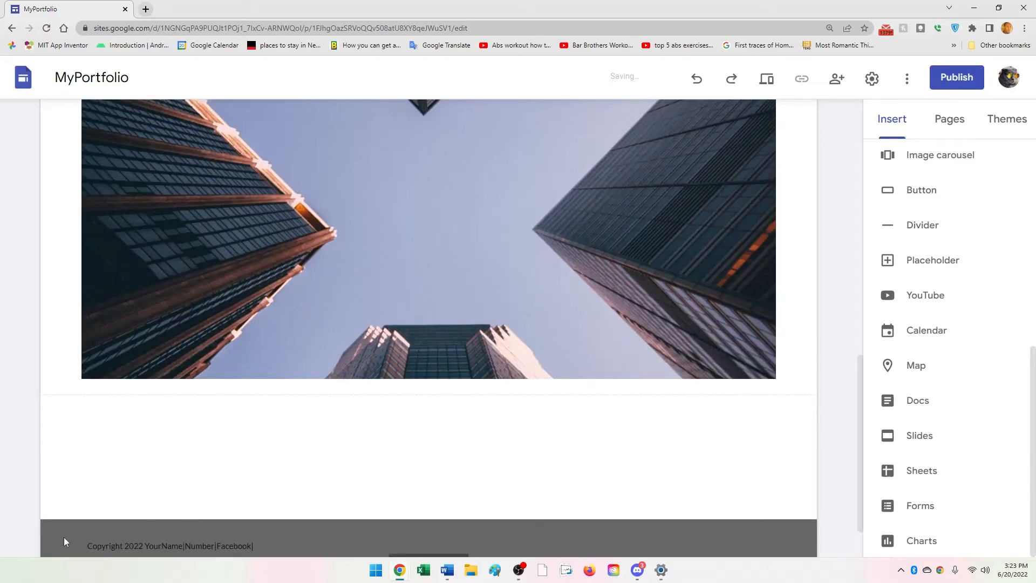
Examine the elements available for insertion, from text boxes and content blocks to Forms and Charts, and look over the Home page content
{"action": "scroll", "coordinate": [754, 459], "scroll_direction": "up", "scroll_amount": 10}
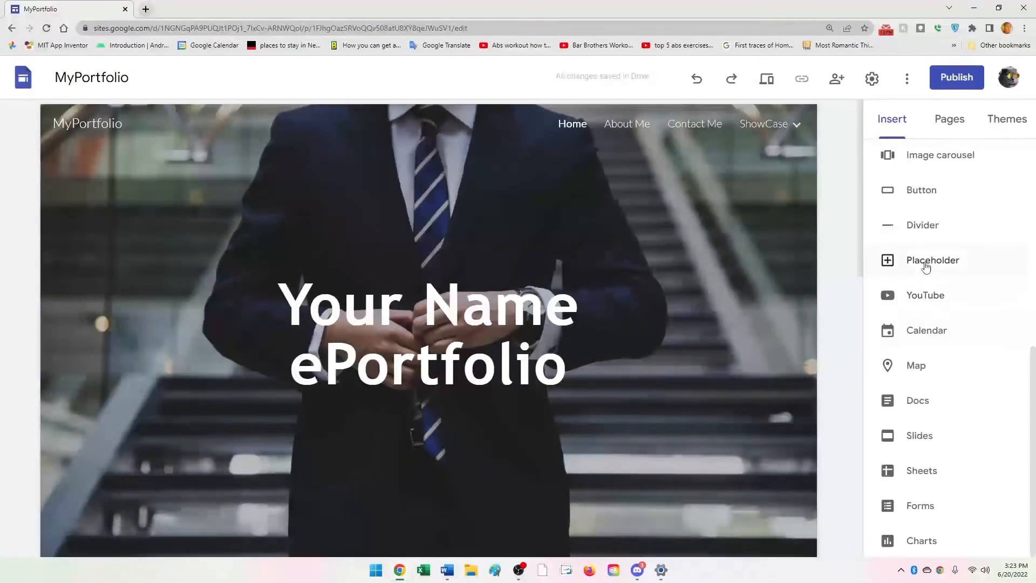
{"action": "scroll", "coordinate": [929, 253], "scroll_direction": "up", "scroll_amount": 5}
{"action": "scroll", "coordinate": [942, 243], "scroll_direction": "down", "scroll_amount": 4}
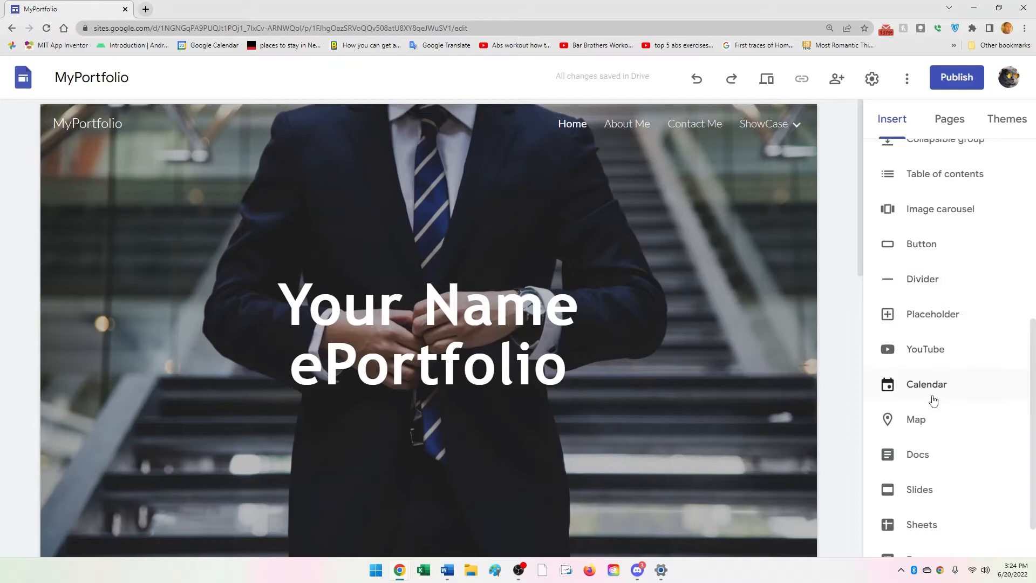
{"action": "scroll", "coordinate": [918, 489], "scroll_direction": "down", "scroll_amount": 1}
{"action": "scroll", "coordinate": [912, 493], "scroll_direction": "up", "scroll_amount": 1}
{"action": "scroll", "coordinate": [929, 458], "scroll_direction": "up", "scroll_amount": 7}
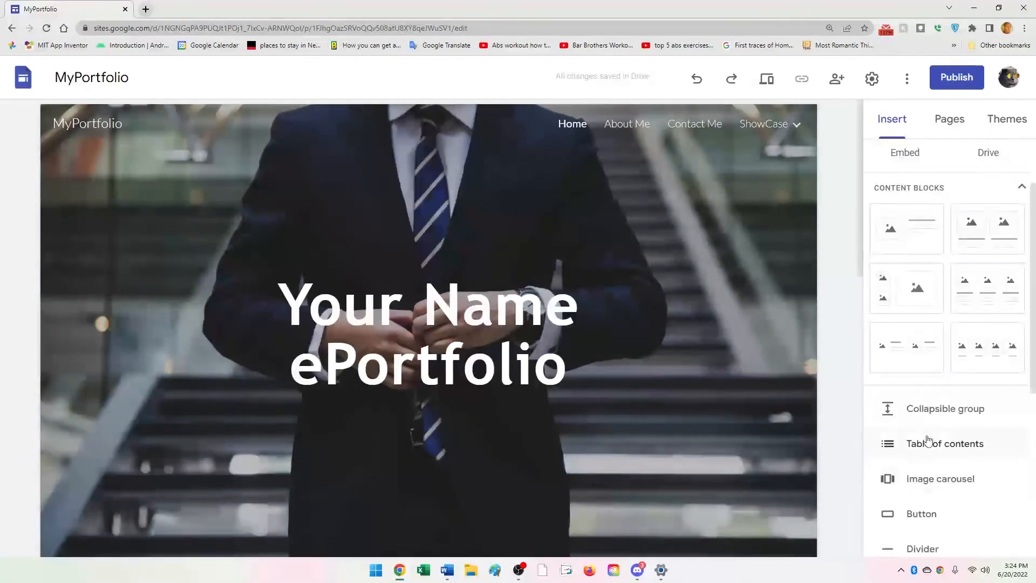
{"action": "mouse_move", "coordinate": [746, 309]}
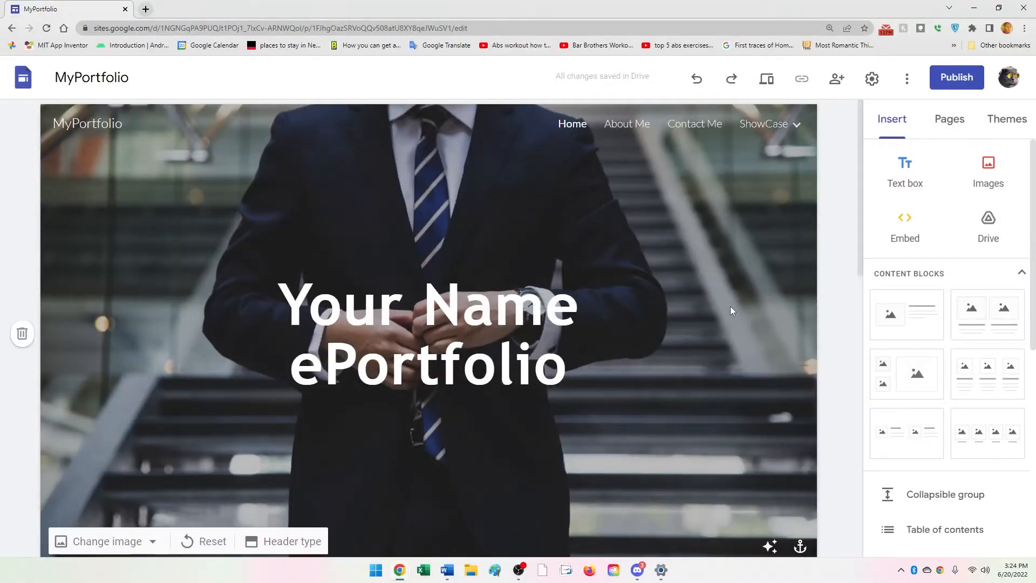
{"action": "scroll", "coordinate": [920, 351], "scroll_direction": "down", "scroll_amount": 3}
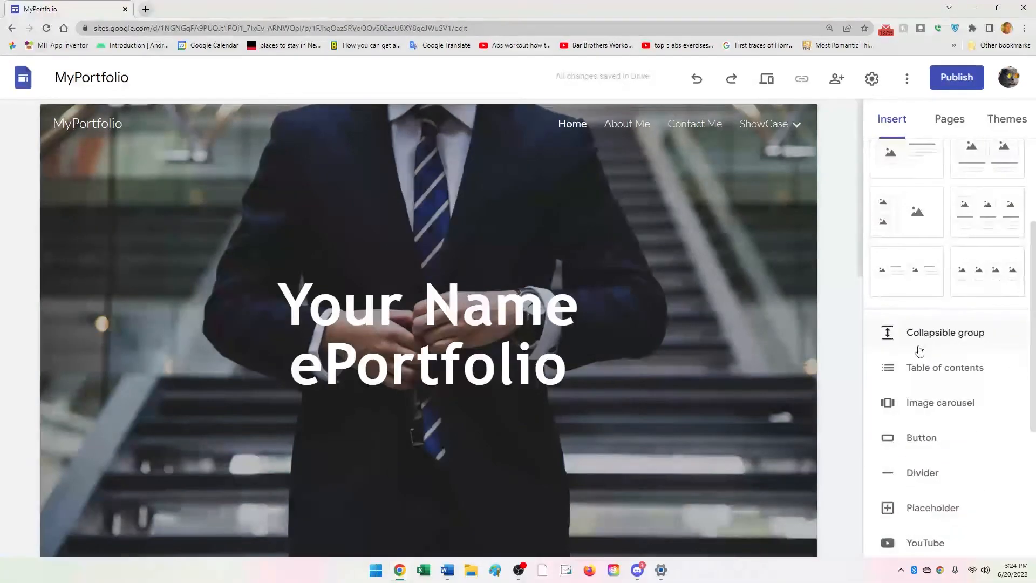
{"action": "scroll", "coordinate": [920, 351], "scroll_direction": "down", "scroll_amount": 5}
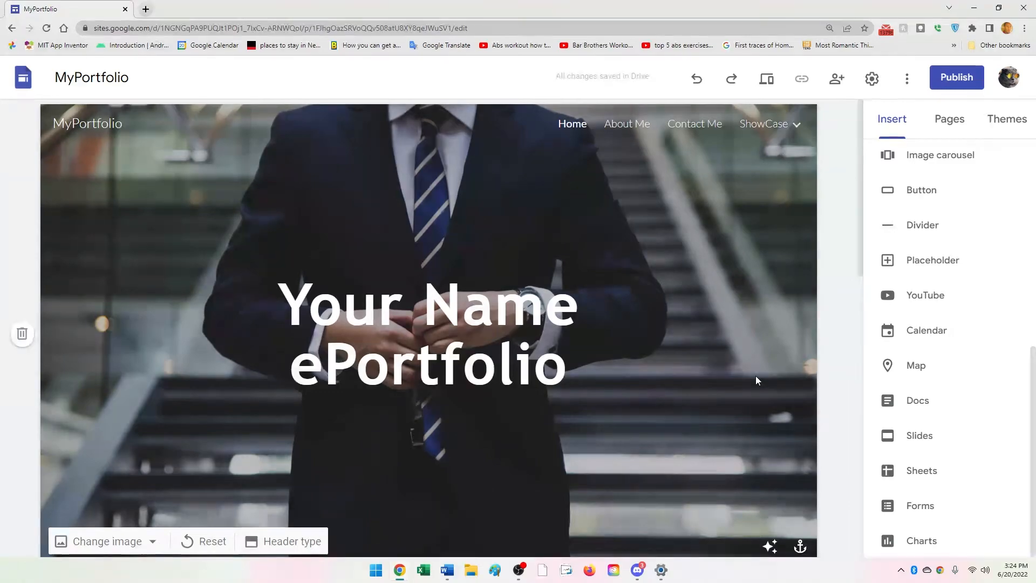
{"action": "scroll", "coordinate": [722, 377], "scroll_direction": "down", "scroll_amount": 7}
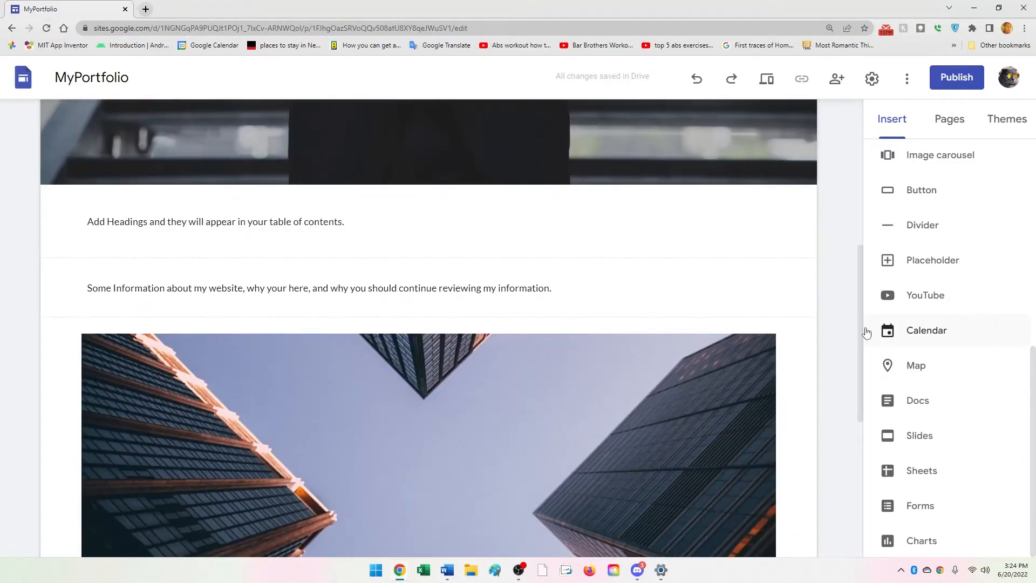
{"action": "scroll", "coordinate": [937, 213], "scroll_direction": "up", "scroll_amount": 8}
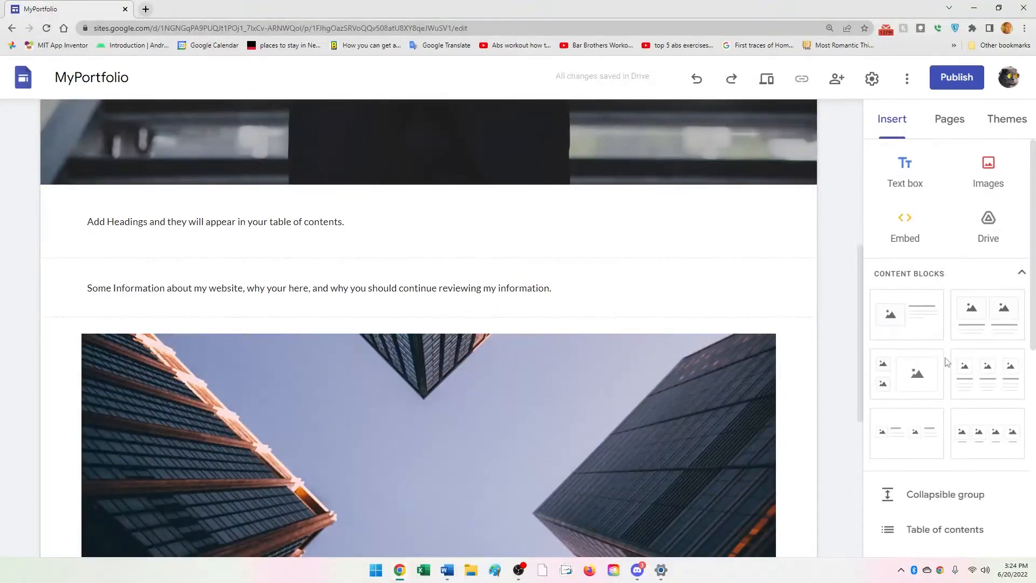
{"action": "scroll", "coordinate": [946, 361], "scroll_direction": "down", "scroll_amount": 5}
{"action": "scroll", "coordinate": [702, 268], "scroll_direction": "up", "scroll_amount": 7}
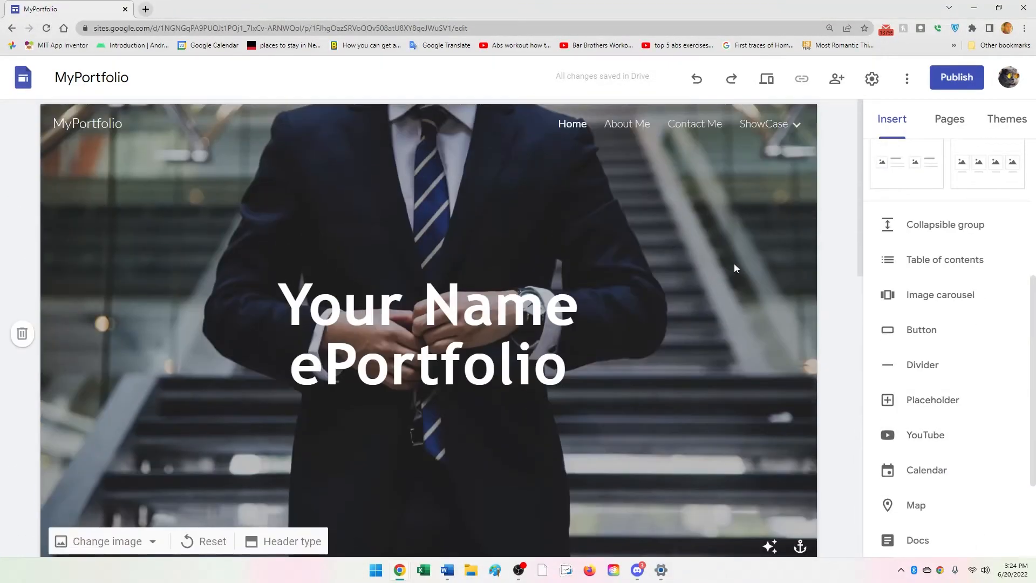
Try the Simple theme's pink colour, look over the Home page, and set the theme colour to green
{"action": "left_click", "coordinate": [1007, 125]}
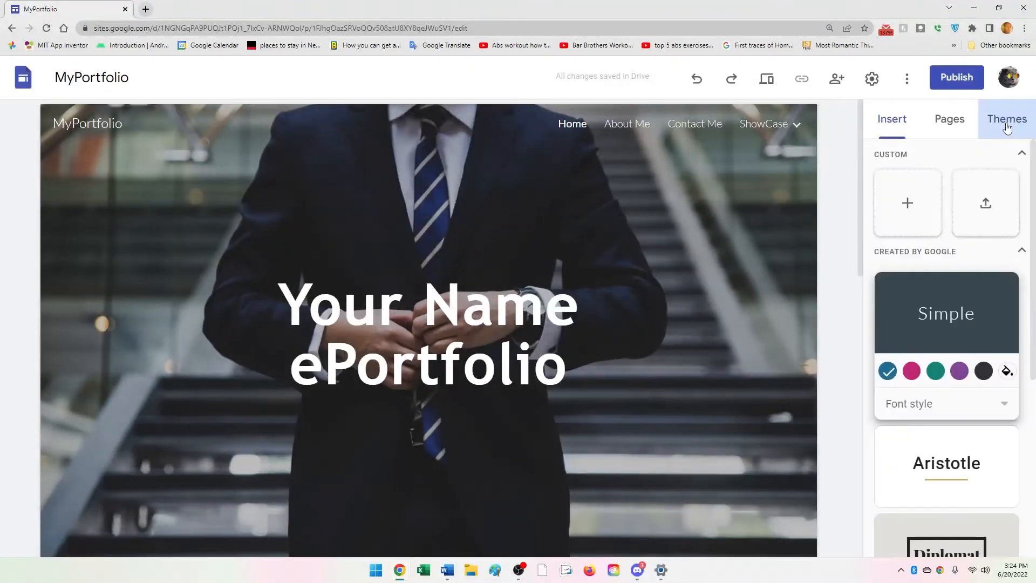
{"action": "scroll", "coordinate": [727, 334], "scroll_direction": "down", "scroll_amount": 5}
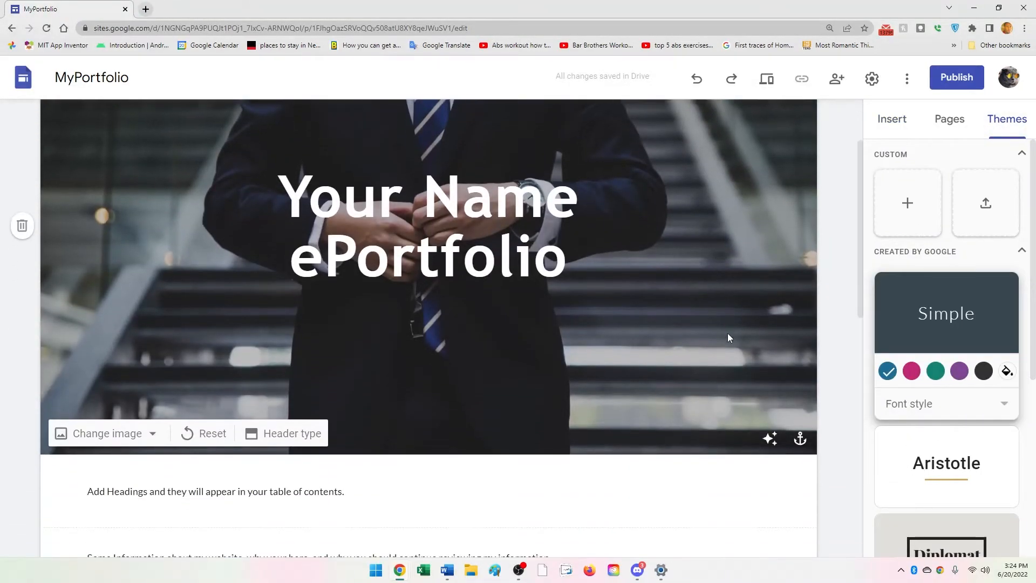
{"action": "scroll", "coordinate": [394, 437], "scroll_direction": "down", "scroll_amount": 2}
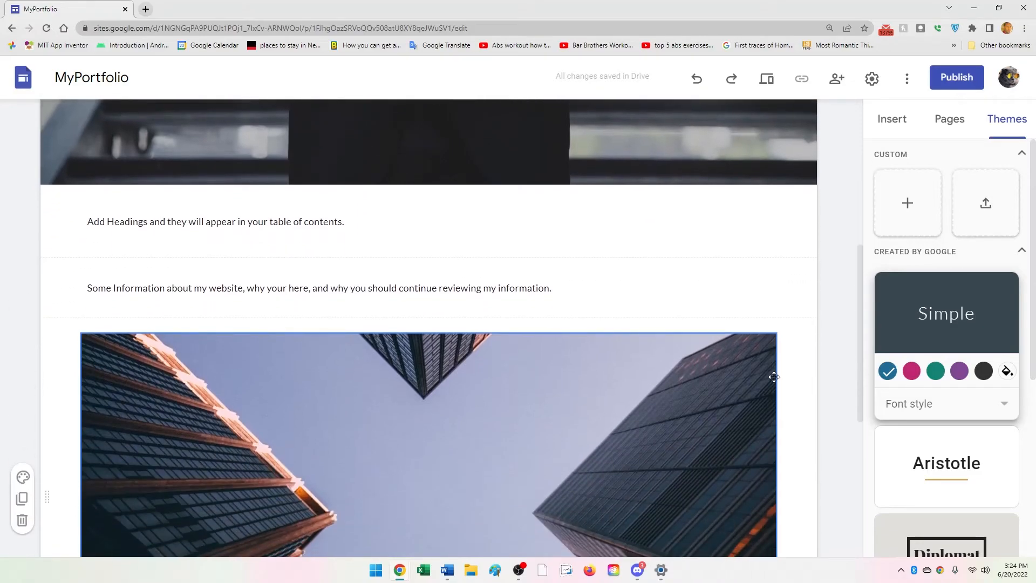
{"action": "left_click", "coordinate": [912, 371]}
{"action": "scroll", "coordinate": [795, 338], "scroll_direction": "up", "scroll_amount": 6}
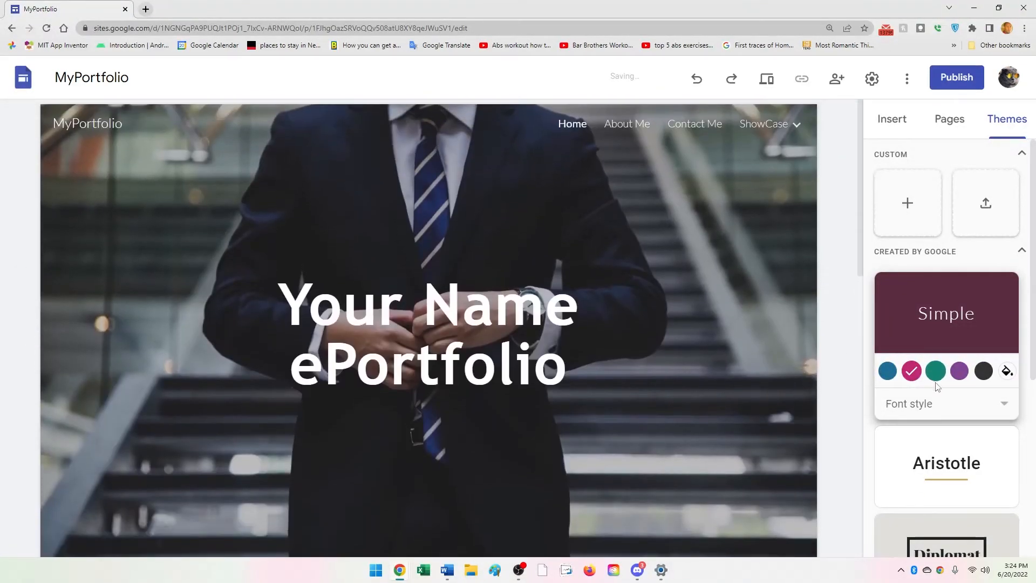
{"action": "left_click", "coordinate": [936, 372]}
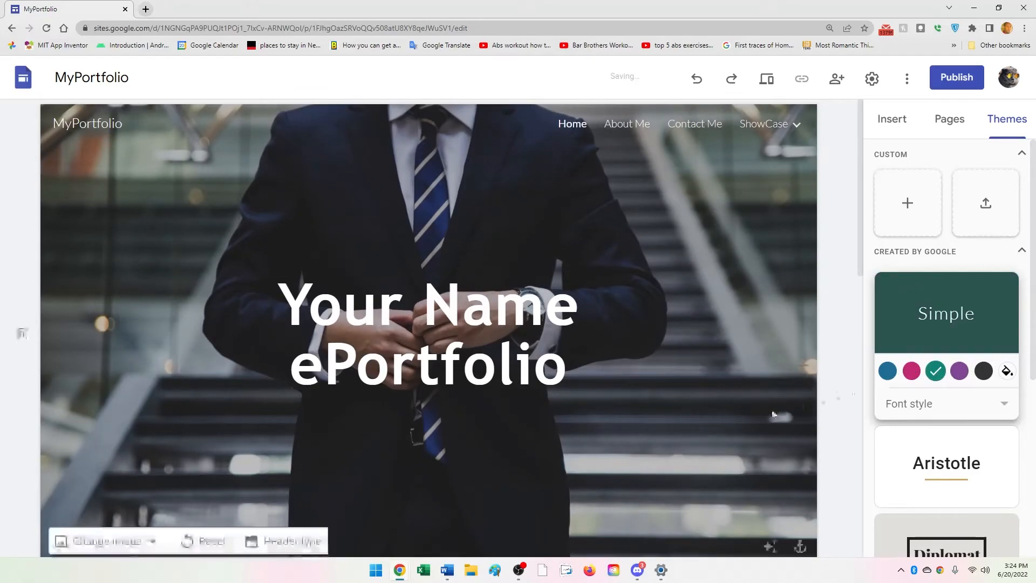
Try the Simple theme's purple colour, checking the Home page and the other built-in themes
{"action": "scroll", "coordinate": [490, 356], "scroll_direction": "down", "scroll_amount": 15}
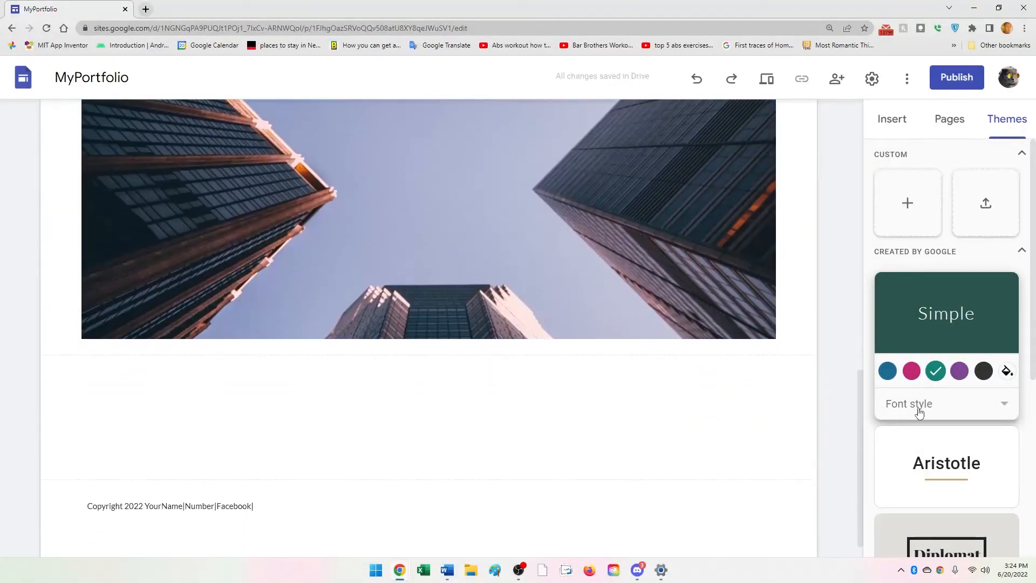
{"action": "left_click", "coordinate": [960, 371]}
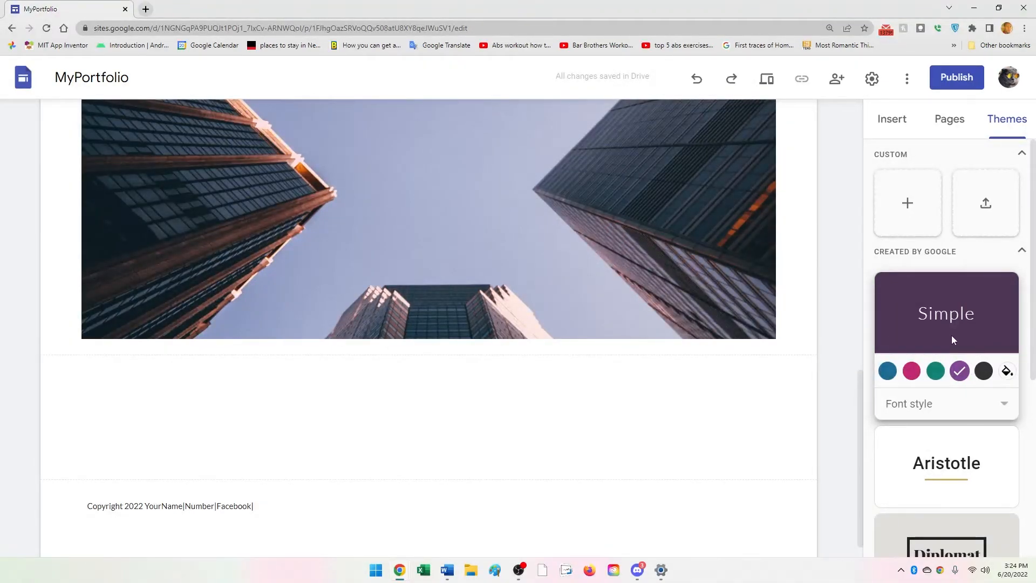
{"action": "scroll", "coordinate": [918, 356], "scroll_direction": "down", "scroll_amount": 3}
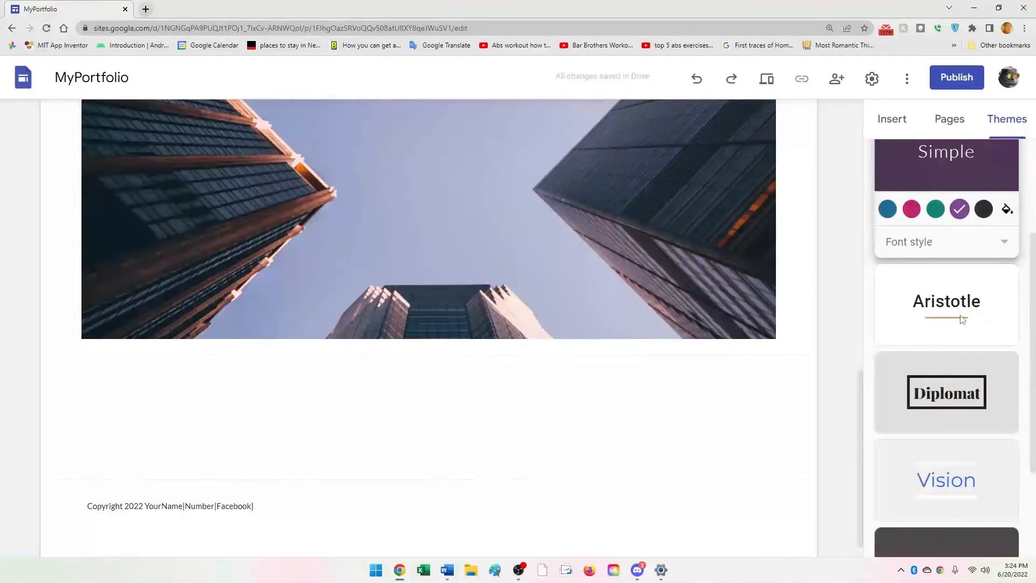
{"action": "scroll", "coordinate": [957, 315], "scroll_direction": "down", "scroll_amount": 1}
{"action": "scroll", "coordinate": [966, 302], "scroll_direction": "up", "scroll_amount": 3}
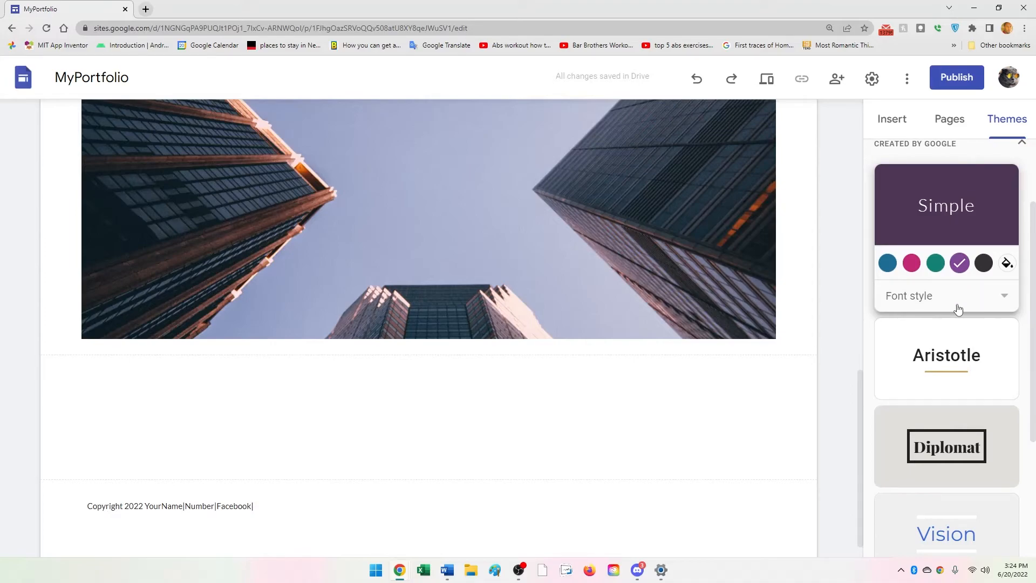
{"action": "scroll", "coordinate": [945, 340], "scroll_direction": "up", "scroll_amount": 2}
{"action": "scroll", "coordinate": [731, 294], "scroll_direction": "up", "scroll_amount": 5}
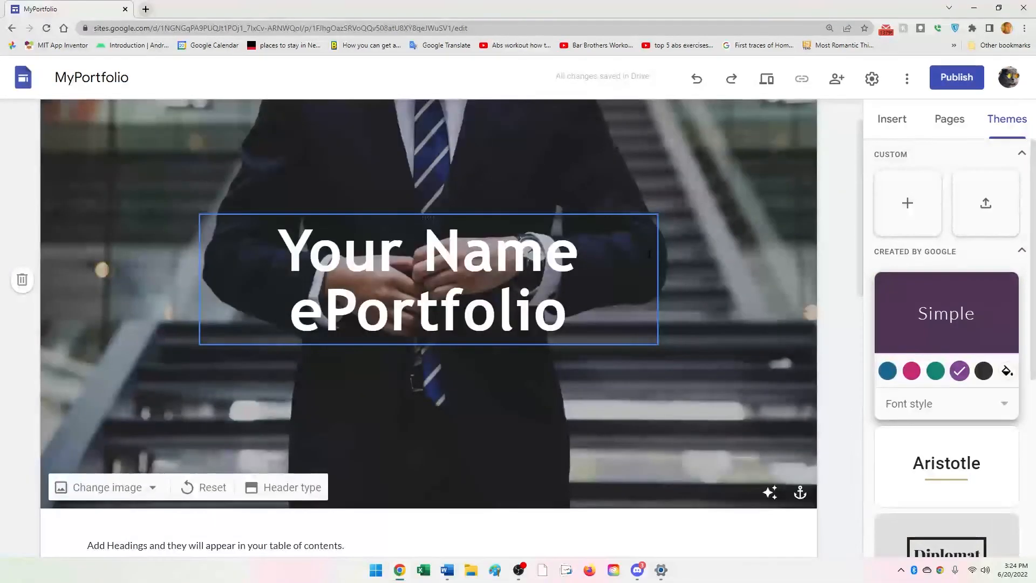
Try the Aristotle, Diplomat, Vision, Level and Impression themes on the Home page
{"action": "scroll", "coordinate": [966, 432], "scroll_direction": "down", "scroll_amount": 5}
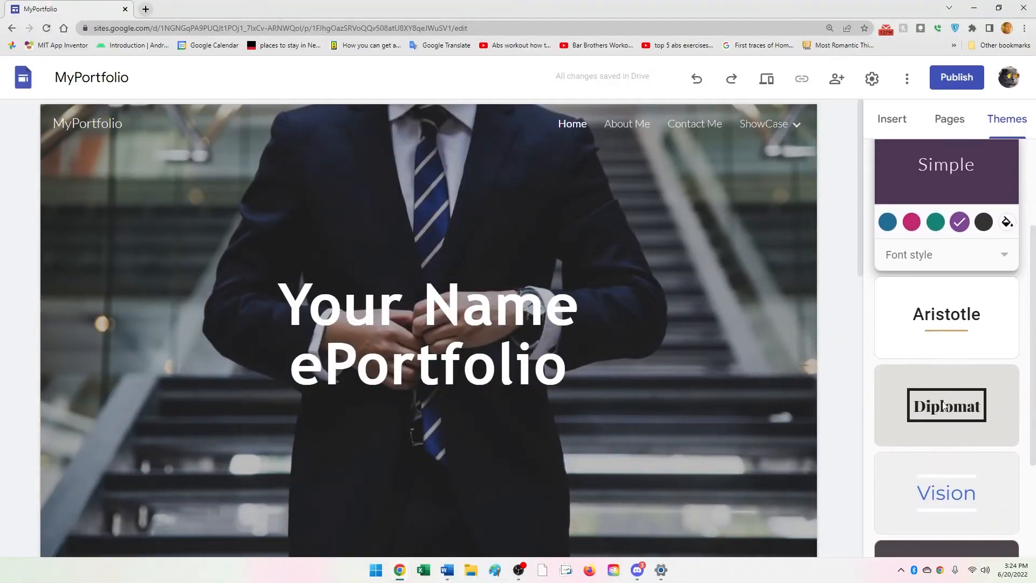
{"action": "left_click", "coordinate": [976, 351]}
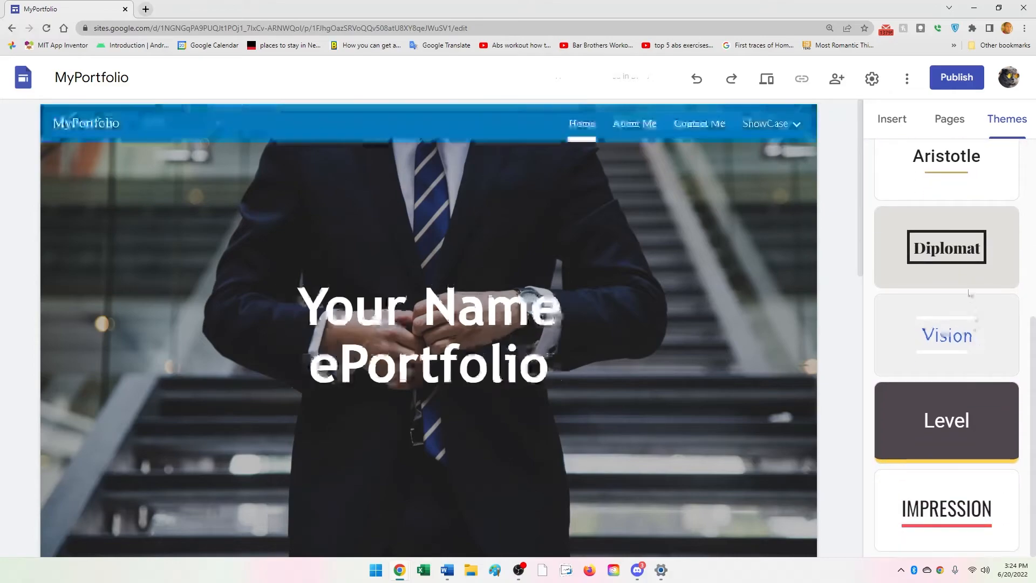
{"action": "left_click", "coordinate": [961, 266]}
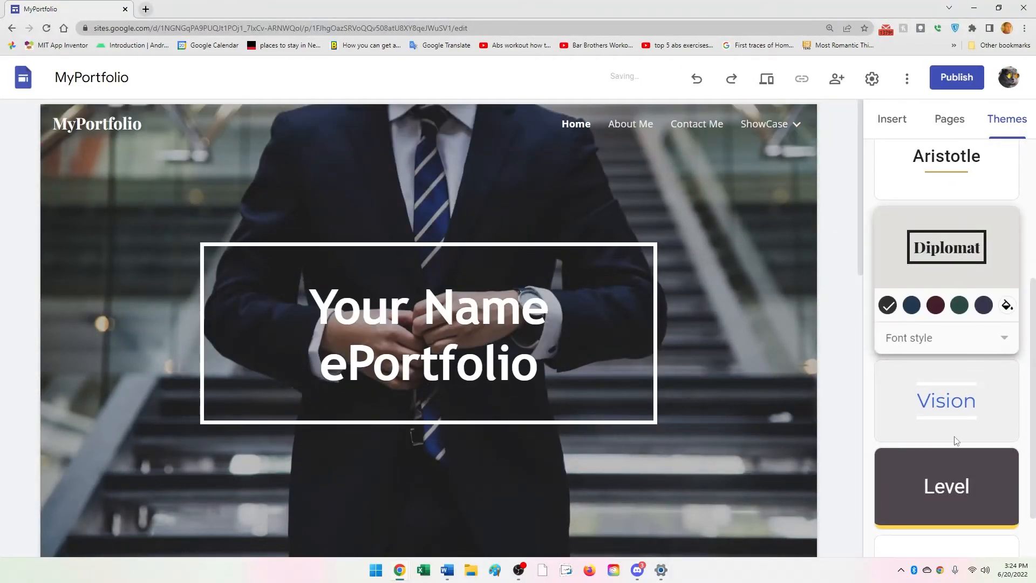
{"action": "left_click", "coordinate": [946, 403]}
{"action": "left_click", "coordinate": [949, 491]}
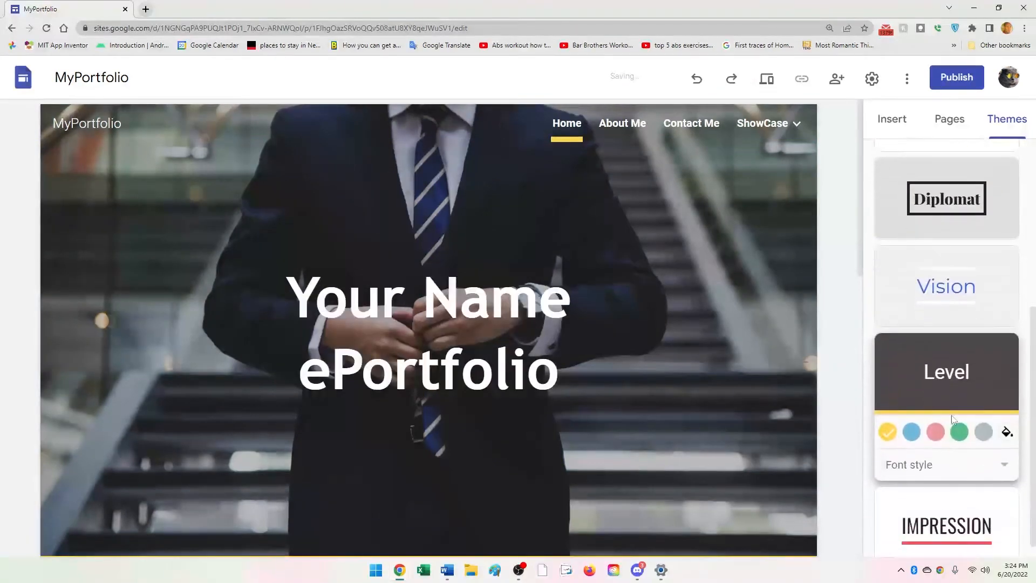
{"action": "left_click", "coordinate": [957, 513]}
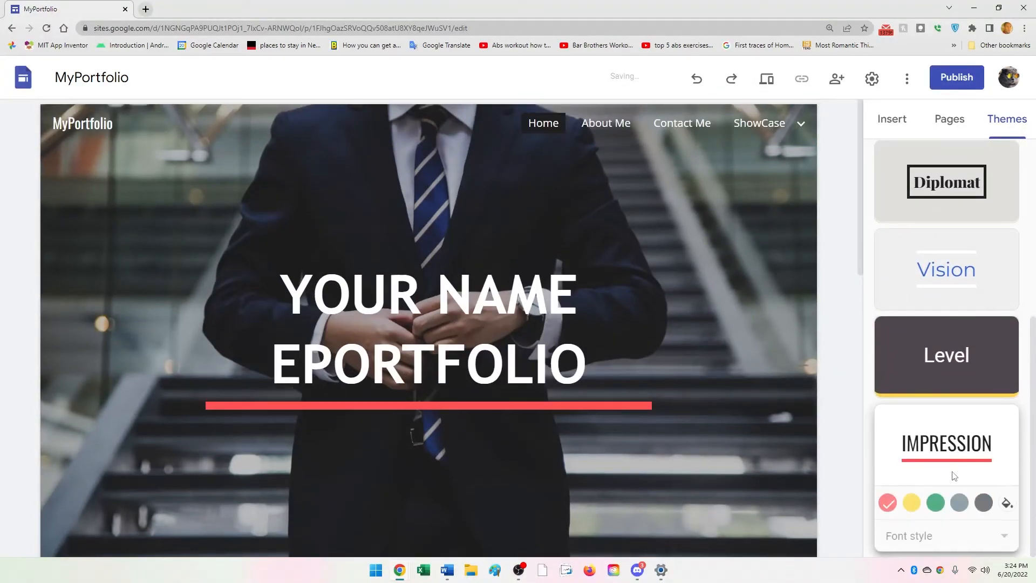
Apply the Diplomat theme to the site, and collapse and re-expand the list of themes created by Google
{"action": "scroll", "coordinate": [971, 475], "scroll_direction": "up", "scroll_amount": 5}
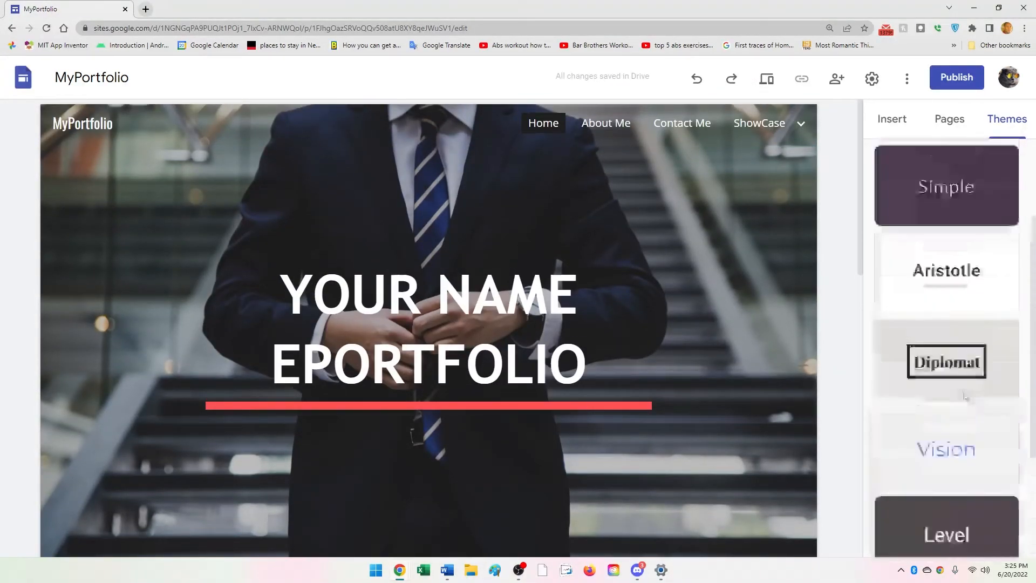
{"action": "left_click", "coordinate": [960, 459]}
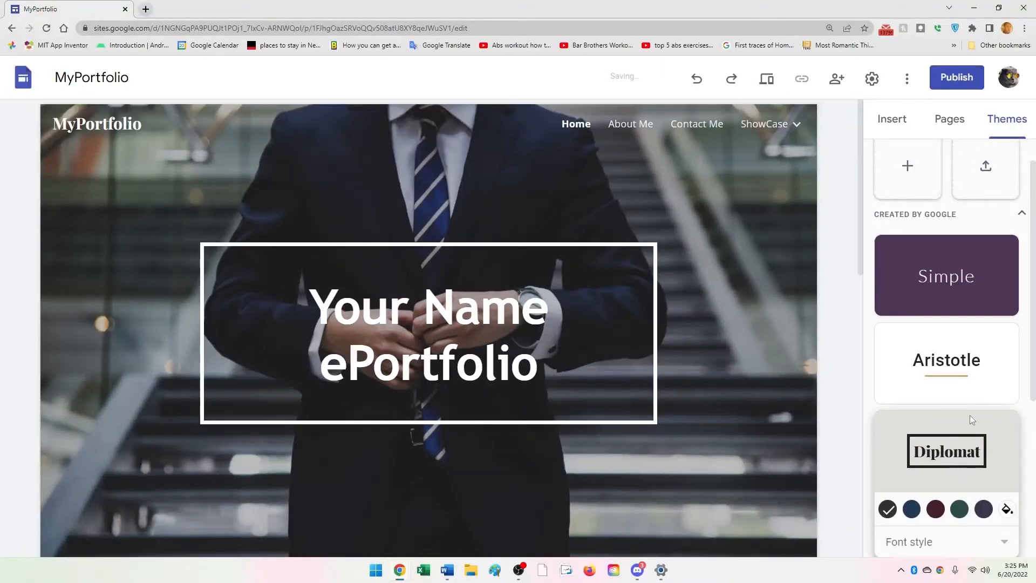
{"action": "scroll", "coordinate": [955, 464], "scroll_direction": "down", "scroll_amount": 5}
{"action": "scroll", "coordinate": [980, 432], "scroll_direction": "up", "scroll_amount": 5}
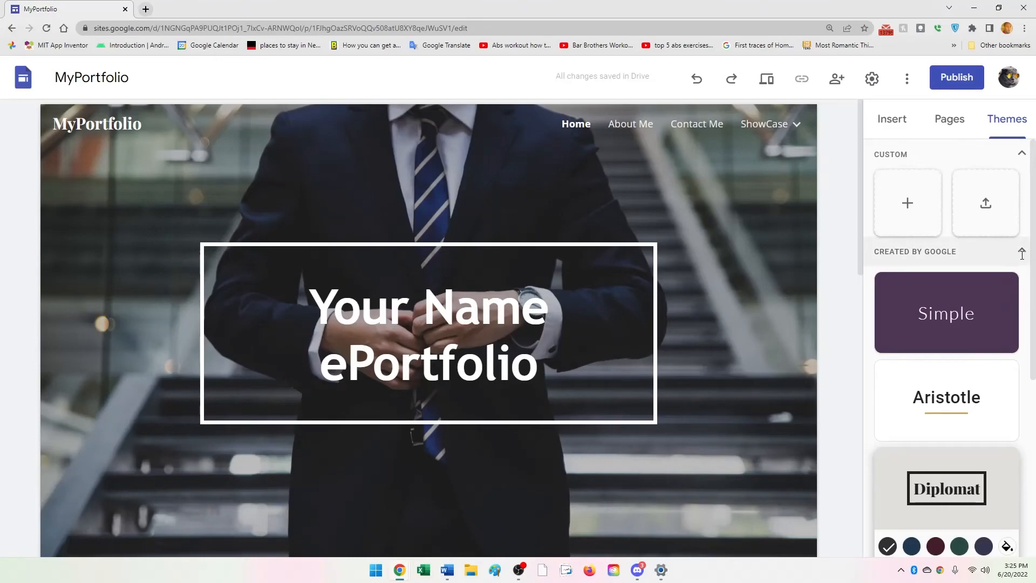
{"action": "left_click", "coordinate": [1023, 252]}
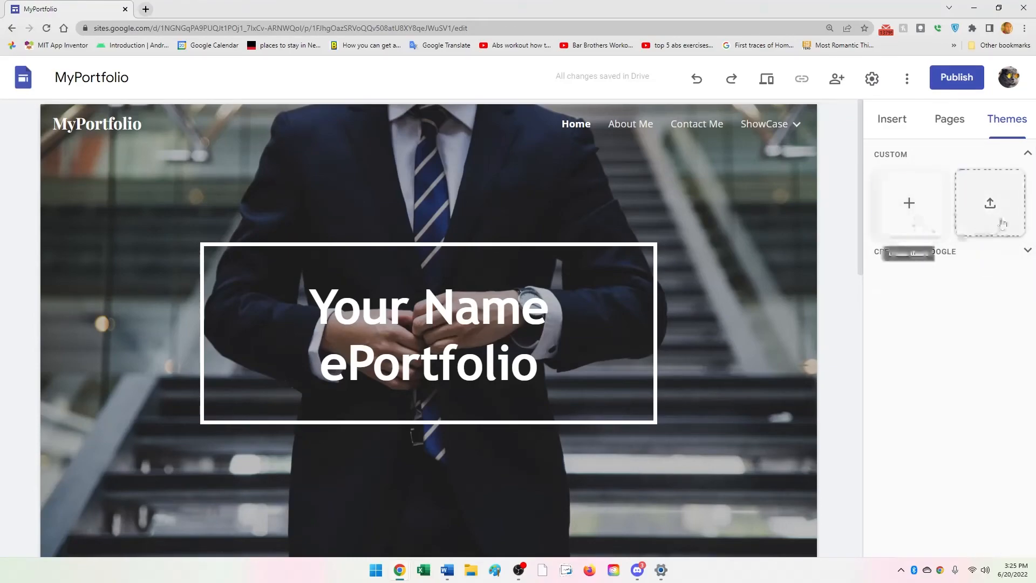
{"action": "left_click", "coordinate": [1028, 251]}
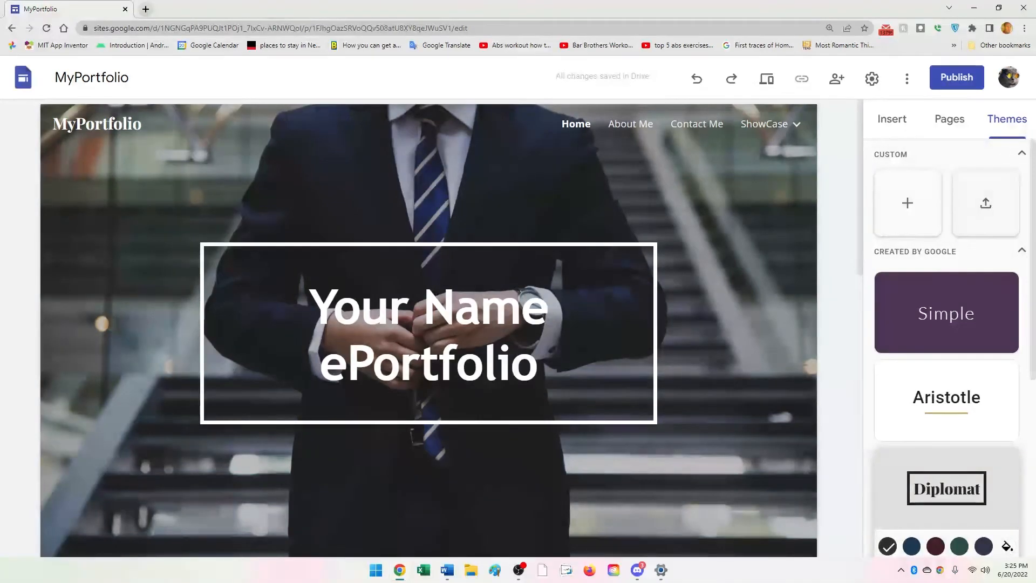
Set the section colours of the Home page's "Add Headings" and "Some Information" text sections to Style 2
{"action": "key", "text": "alt+Tab"}
{"action": "scroll", "coordinate": [597, 441], "scroll_direction": "down", "scroll_amount": 2}
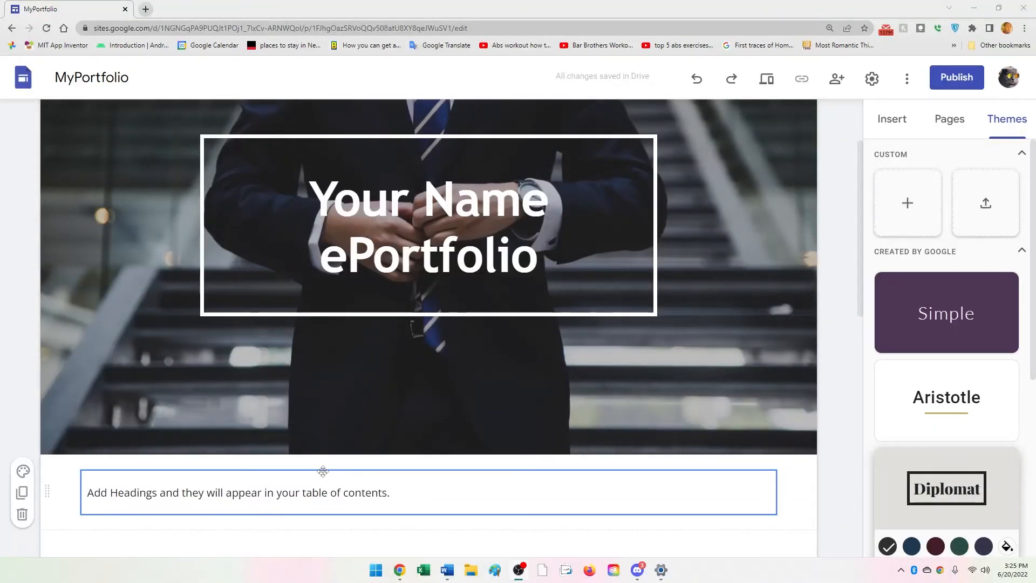
{"action": "scroll", "coordinate": [310, 431], "scroll_direction": "down", "scroll_amount": 2}
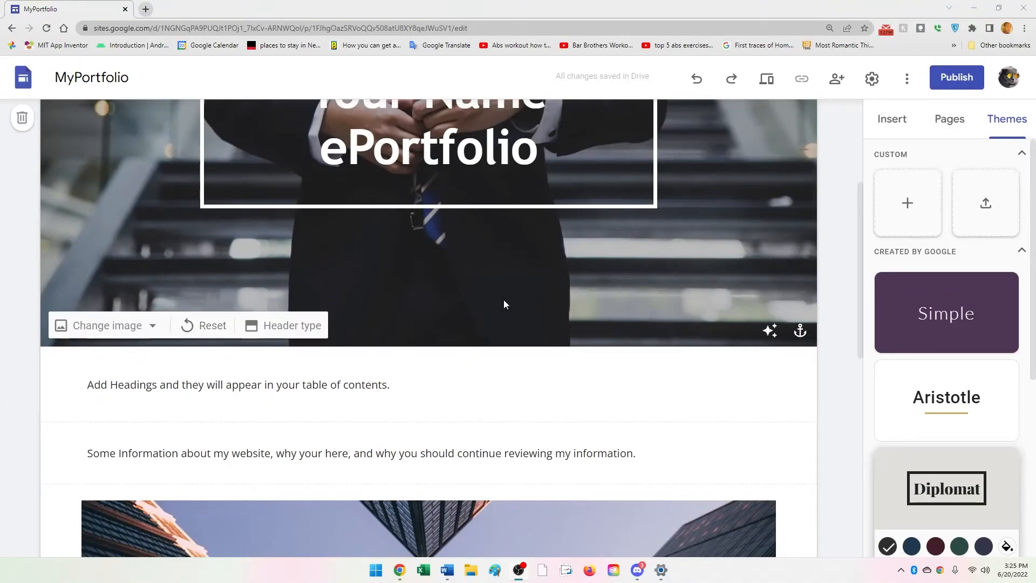
{"action": "scroll", "coordinate": [232, 375], "scroll_direction": "down", "scroll_amount": 2}
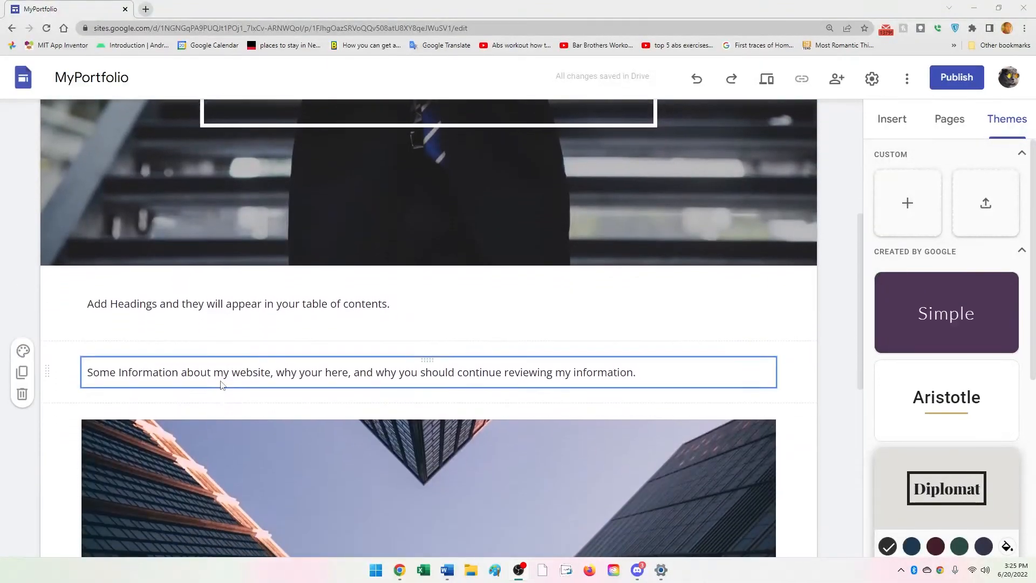
{"action": "scroll", "coordinate": [38, 341], "scroll_direction": "down", "scroll_amount": 2}
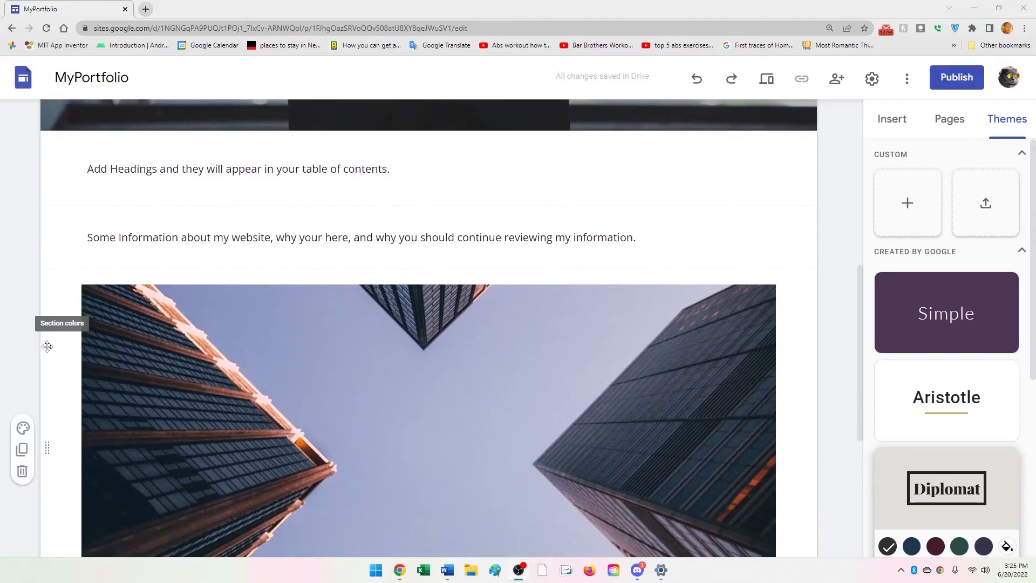
{"action": "scroll", "coordinate": [296, 356], "scroll_direction": "up", "scroll_amount": 4}
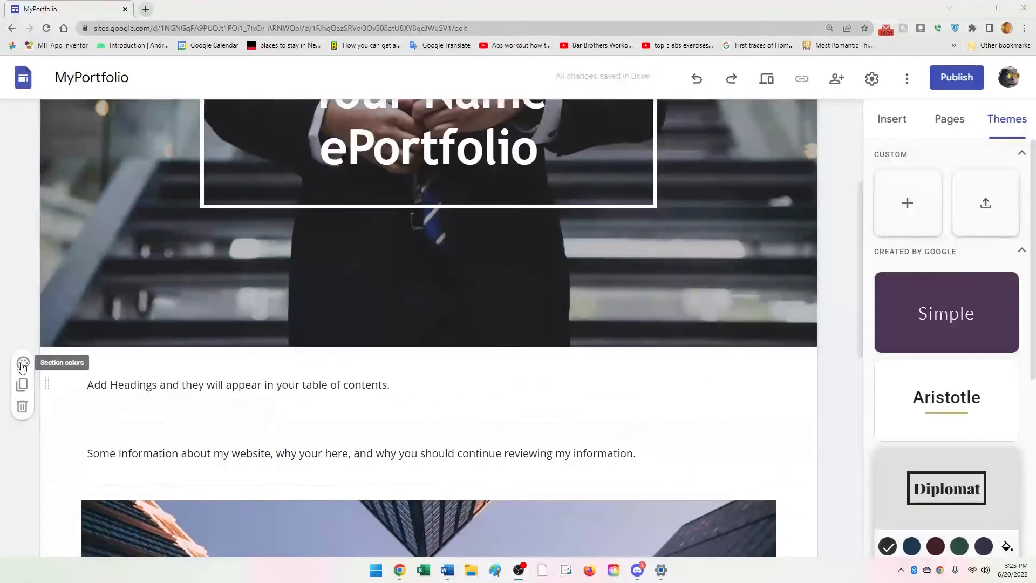
{"action": "left_click", "coordinate": [23, 364]}
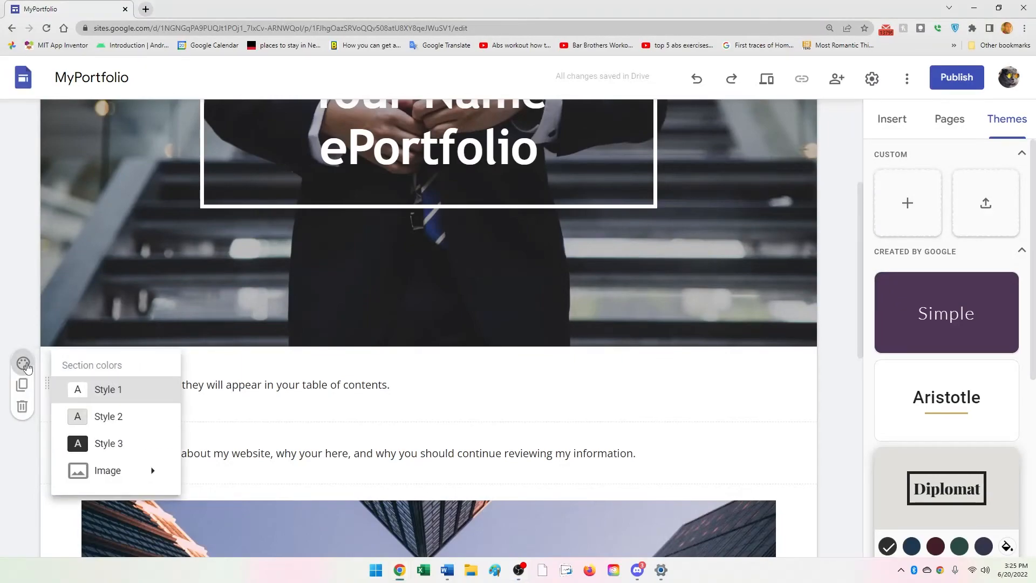
{"action": "left_click", "coordinate": [122, 417]}
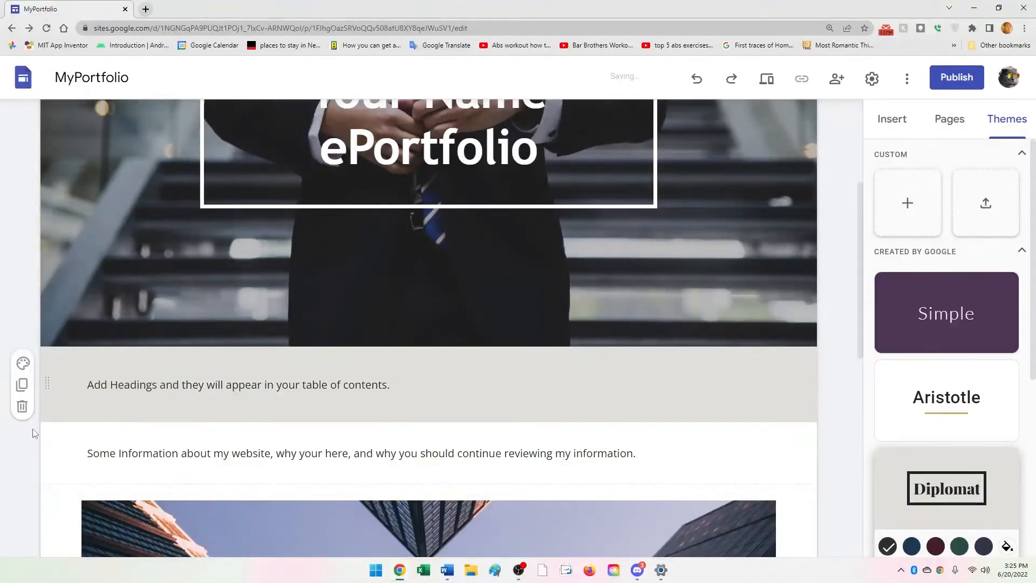
{"action": "left_click", "coordinate": [23, 431]}
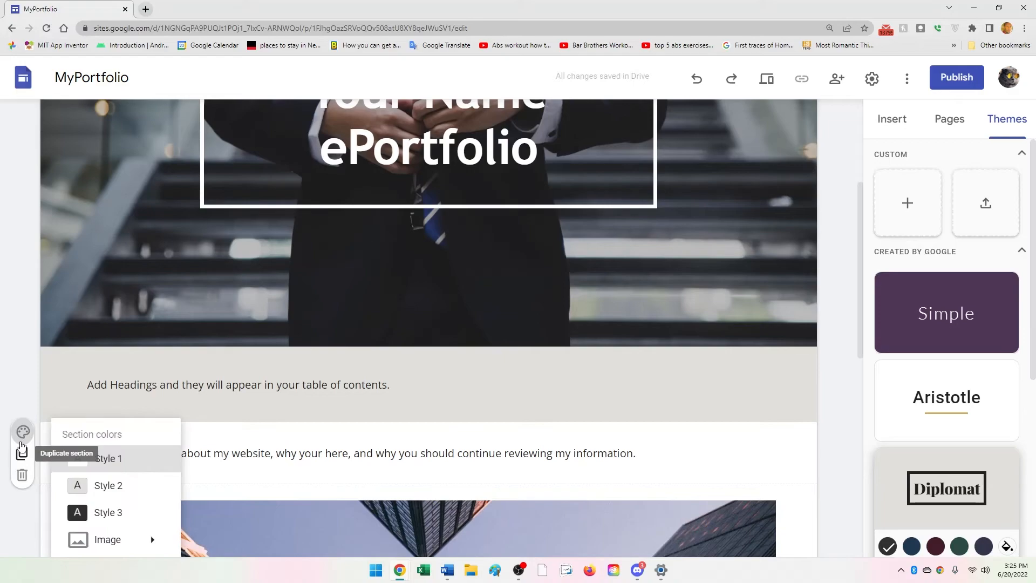
{"action": "left_click", "coordinate": [96, 487]}
Set the section colour of the Home page's skyscraper image section to Style 2 and review the whole page
{"action": "scroll", "coordinate": [35, 420], "scroll_direction": "down", "scroll_amount": 3}
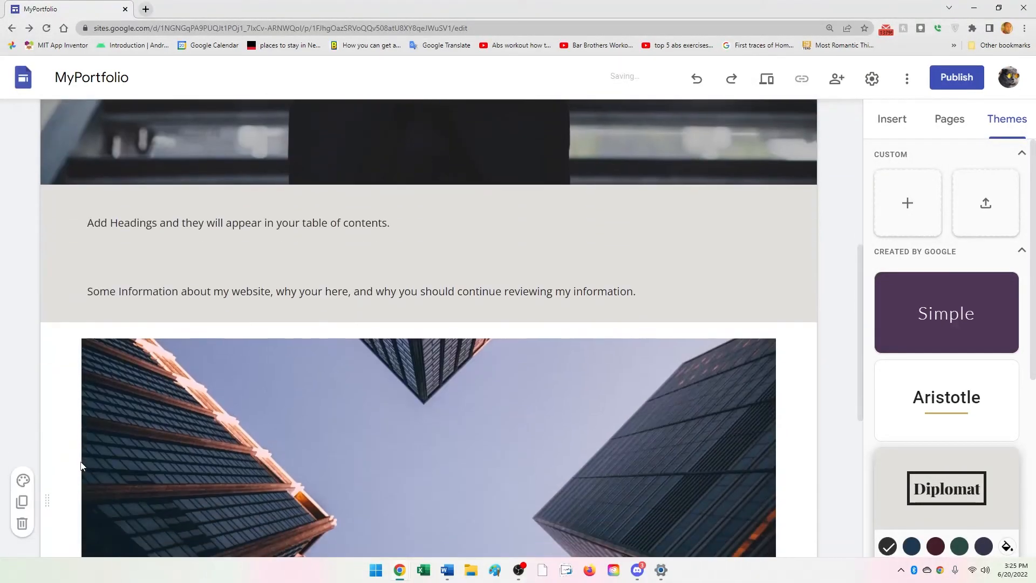
{"action": "left_click", "coordinate": [23, 483]}
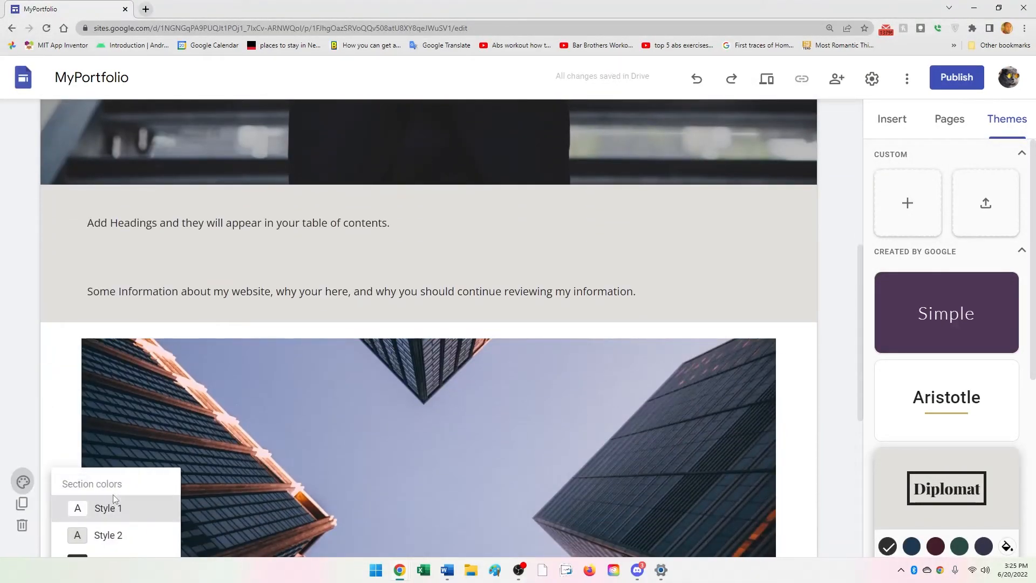
{"action": "scroll", "coordinate": [118, 527], "scroll_direction": "down", "scroll_amount": 1}
{"action": "scroll", "coordinate": [119, 527], "scroll_direction": "down", "scroll_amount": 1}
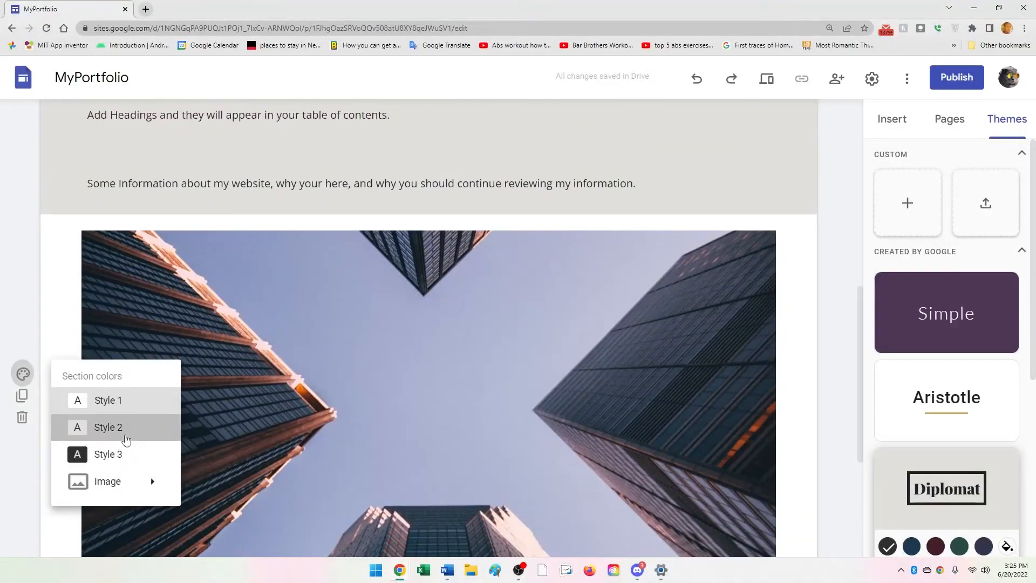
{"action": "left_click", "coordinate": [120, 431]}
{"action": "scroll", "coordinate": [99, 425], "scroll_direction": "down", "scroll_amount": 1}
{"action": "scroll", "coordinate": [99, 425], "scroll_direction": "down", "scroll_amount": 4}
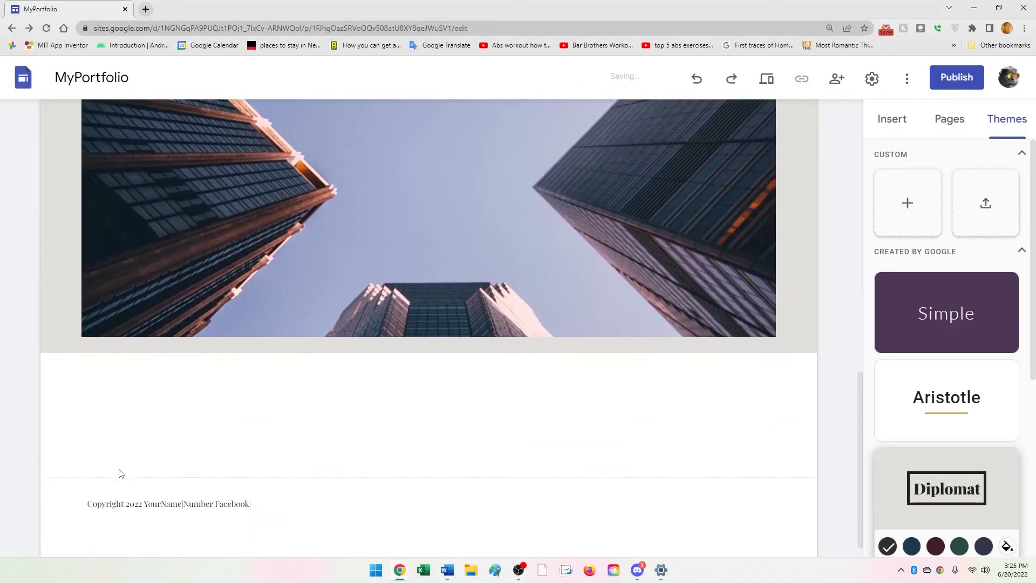
{"action": "scroll", "coordinate": [200, 348], "scroll_direction": "up", "scroll_amount": 15}
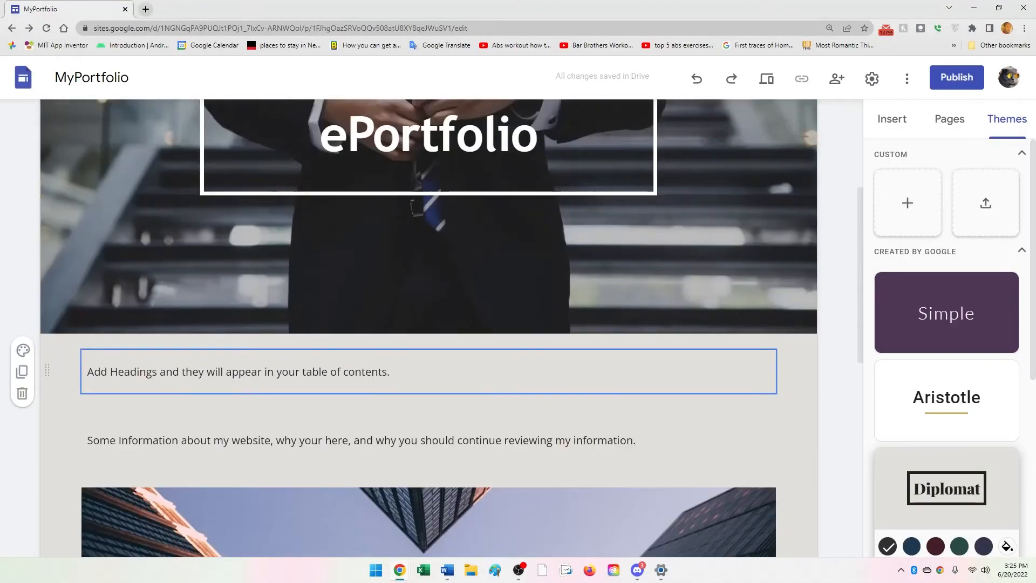
{"action": "scroll", "coordinate": [555, 370], "scroll_direction": "down", "scroll_amount": 8}
{"action": "scroll", "coordinate": [393, 275], "scroll_direction": "down", "scroll_amount": 3}
{"action": "scroll", "coordinate": [203, 352], "scroll_direction": "up", "scroll_amount": 5}
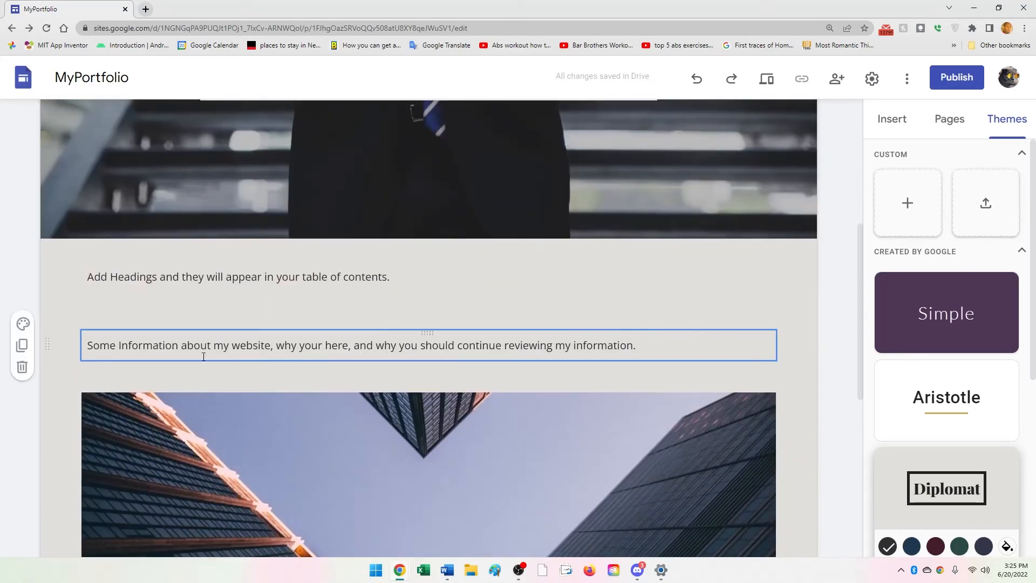
{"action": "scroll", "coordinate": [748, 216], "scroll_direction": "up", "scroll_amount": 4}
On the About Me page, set the first text section, "rttrtr", to Style 3 and the second, "rttrrt", to Style 2
{"action": "left_click", "coordinate": [629, 123]}
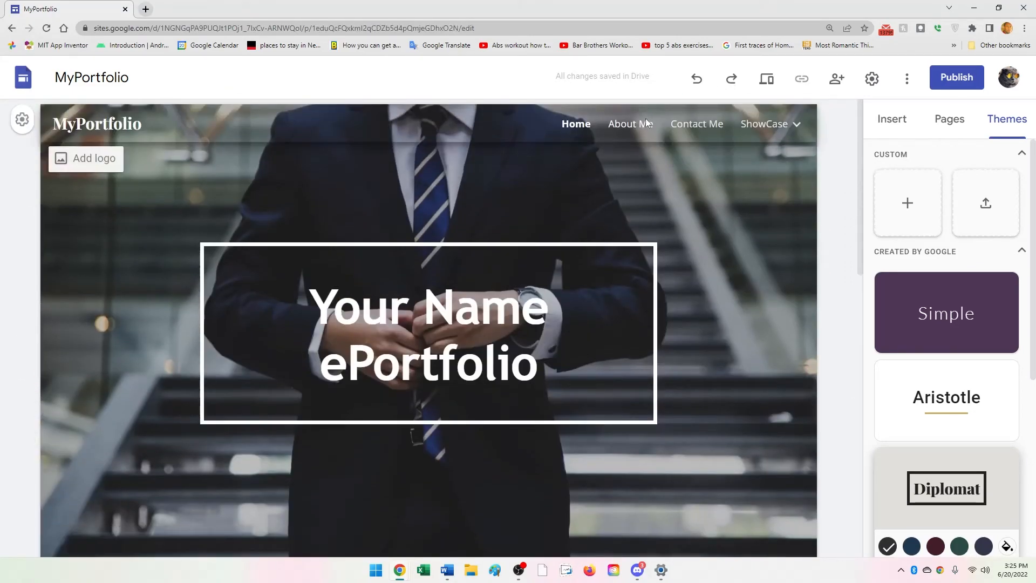
{"action": "left_click", "coordinate": [22, 356]}
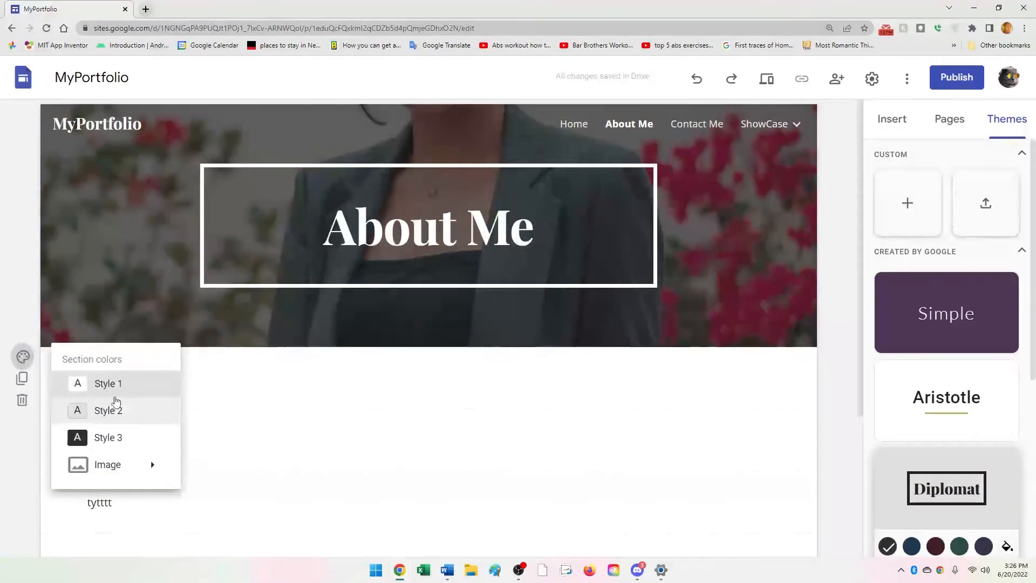
{"action": "left_click", "coordinate": [116, 434]}
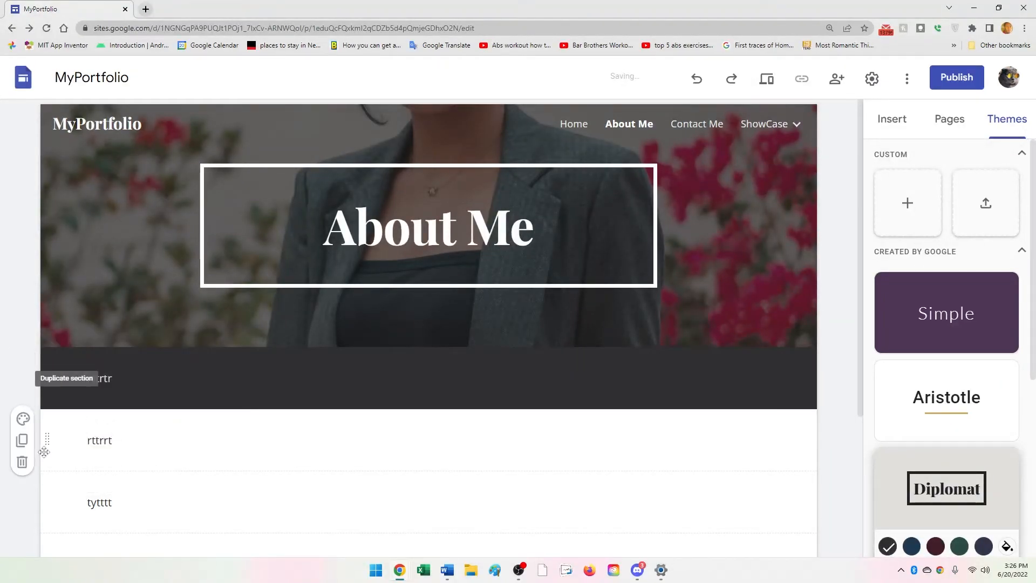
{"action": "left_click", "coordinate": [23, 418]}
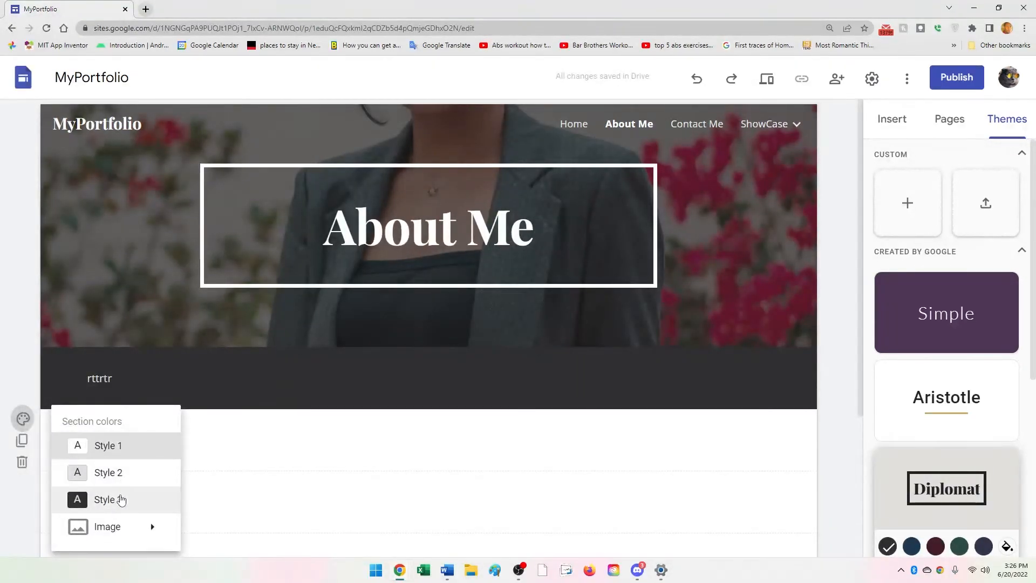
{"action": "left_click", "coordinate": [118, 471]}
Set the section colour of the About Me page's third text section, "tytttt", to Style 3
{"action": "scroll", "coordinate": [67, 441], "scroll_direction": "down", "scroll_amount": 2}
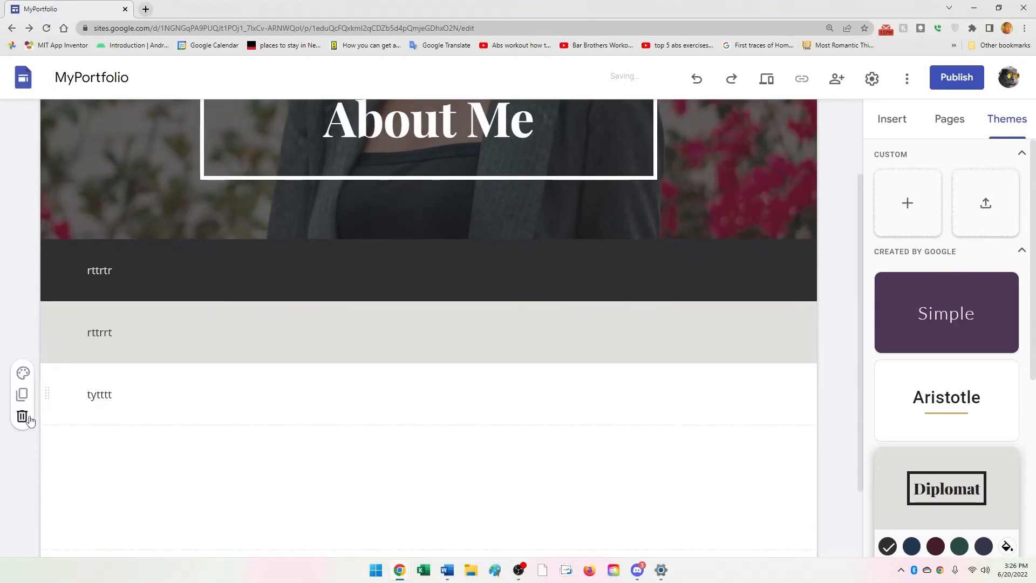
{"action": "left_click", "coordinate": [23, 373]}
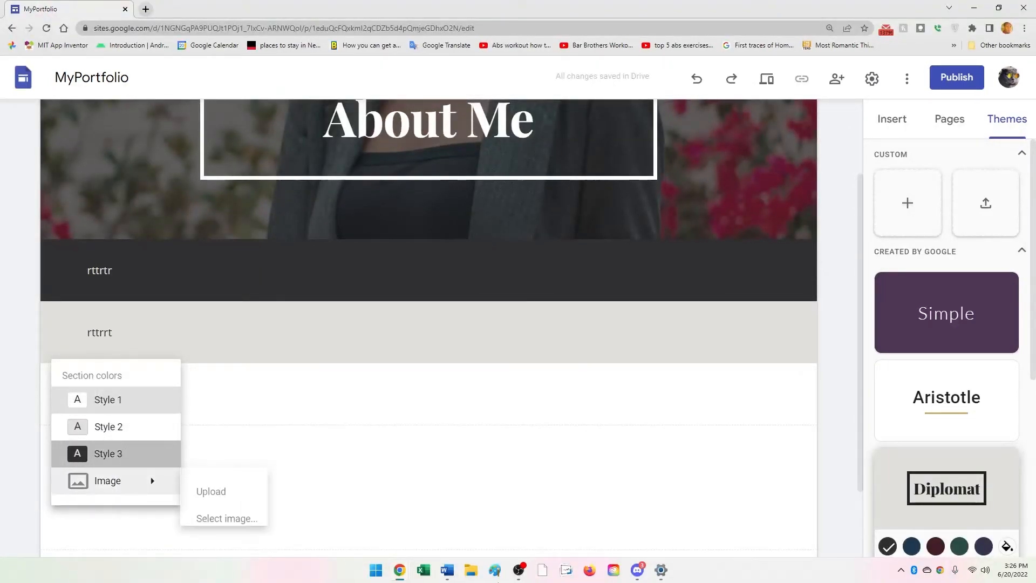
{"action": "left_click", "coordinate": [118, 453]}
{"action": "scroll", "coordinate": [518, 434], "scroll_direction": "up", "scroll_amount": 2}
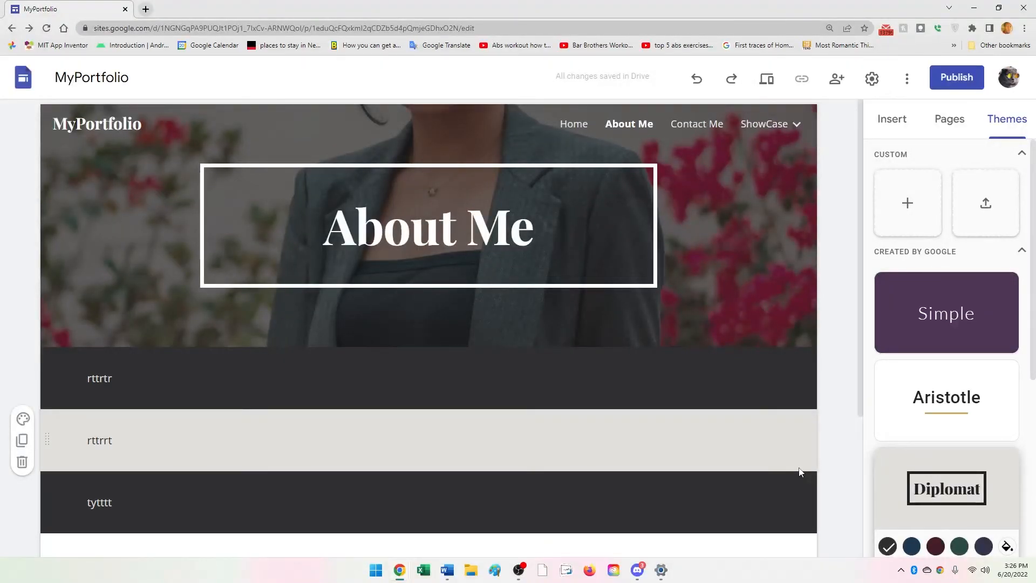
{"action": "left_click", "coordinate": [896, 122]}
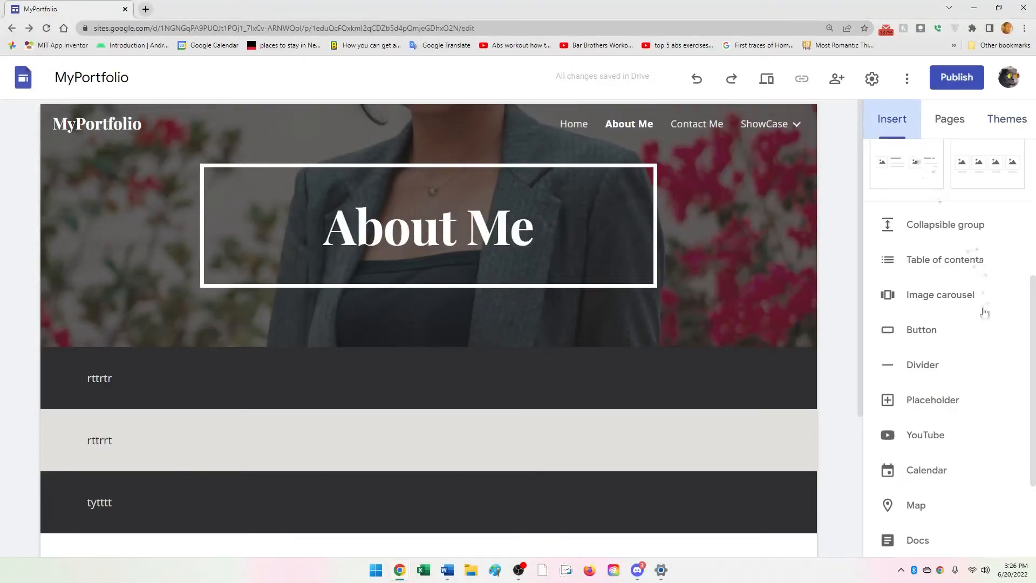
{"action": "scroll", "coordinate": [985, 312], "scroll_direction": "down", "scroll_amount": 3}
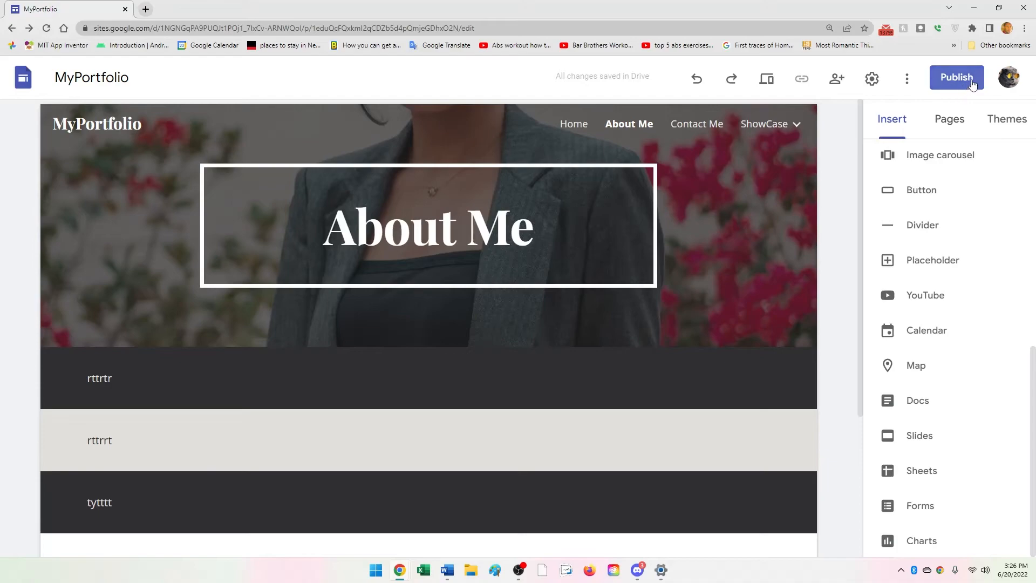
{"action": "left_click", "coordinate": [952, 82]}
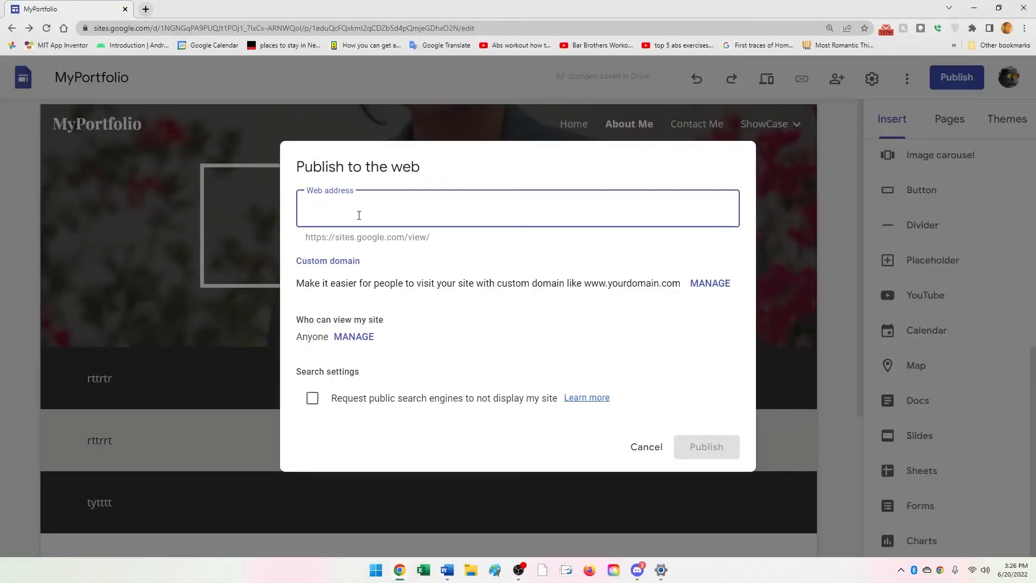
{"action": "type", "text": "My"}
{"action": "key", "text": "BackSpace"}
{"action": "key", "text": "BackSpace"}
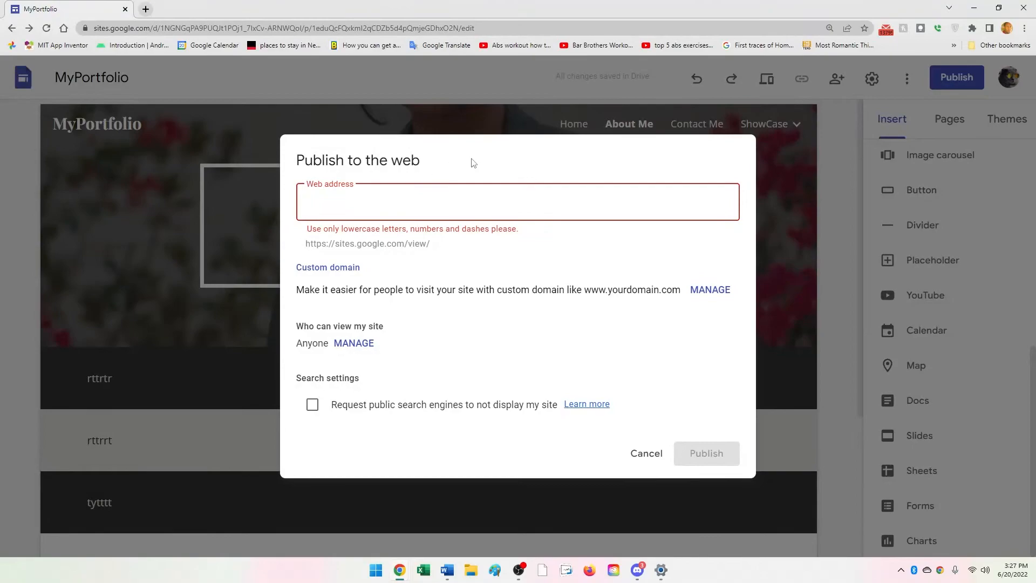
{"action": "left_click", "coordinate": [646, 456]}
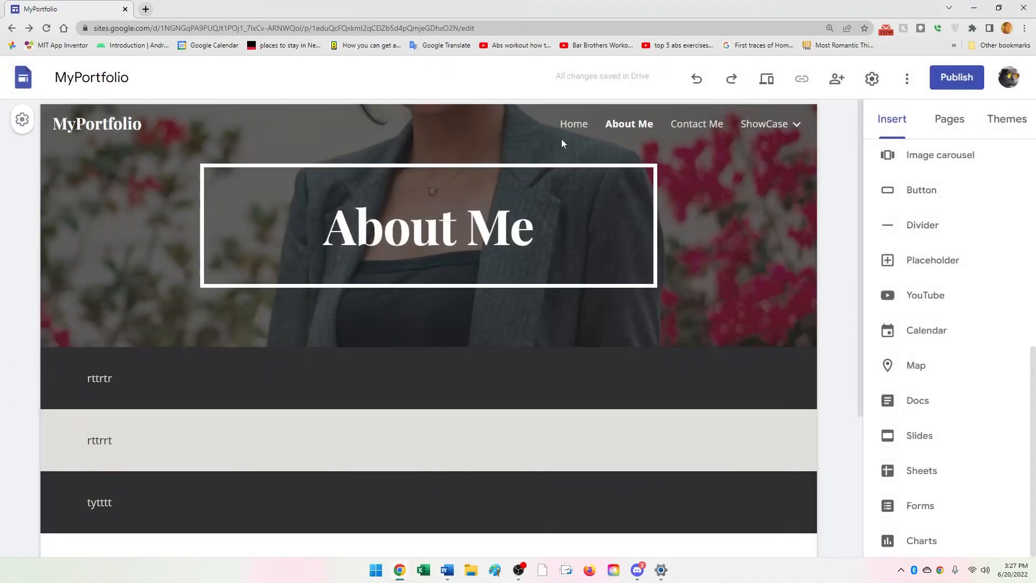
From the Home page, start publishing the site to the web with "your-n" as the web address, and examine the resulting URL
{"action": "left_click", "coordinate": [571, 129]}
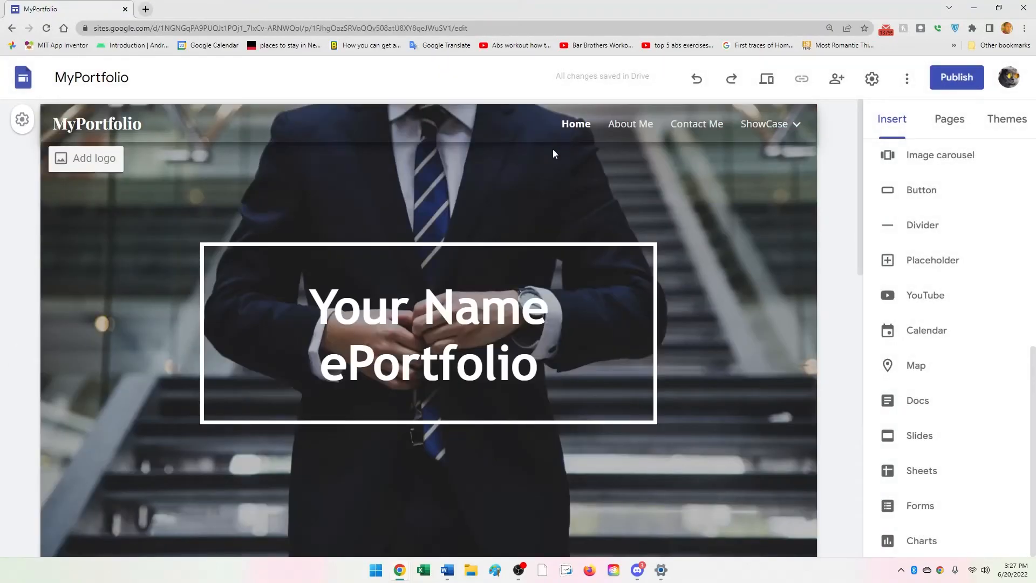
{"action": "left_click", "coordinate": [956, 77]}
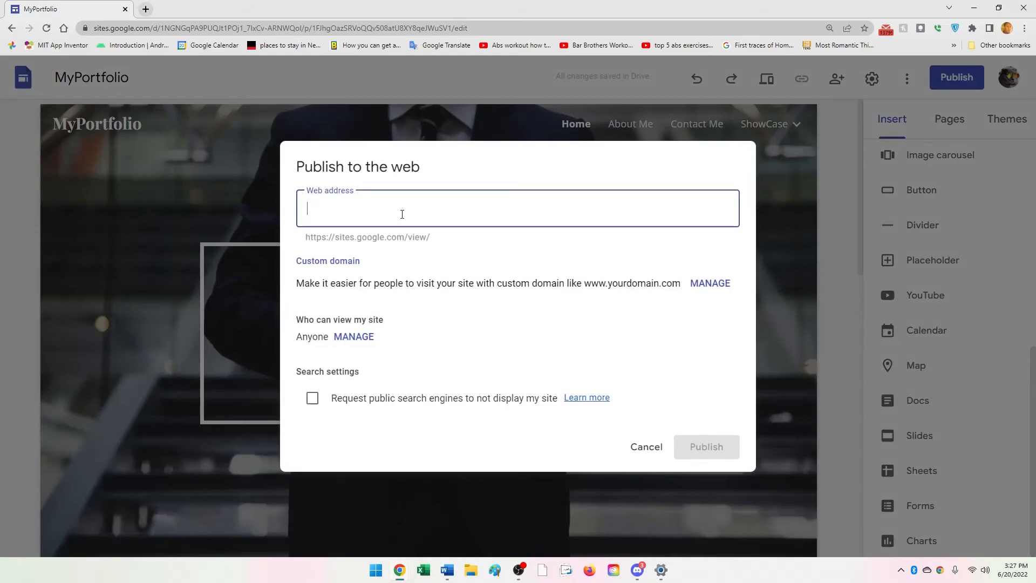
{"action": "type", "text": "your"}
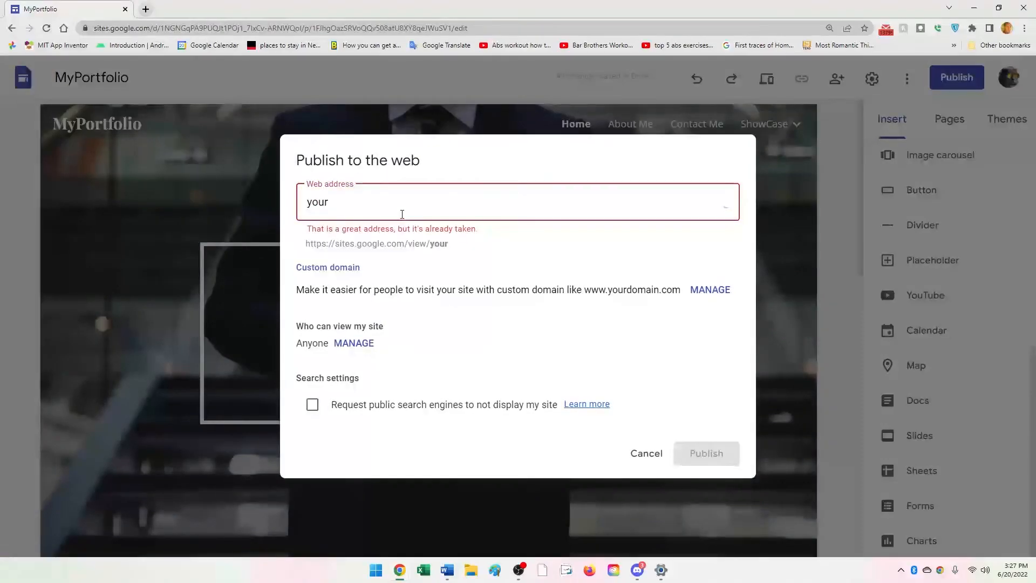
{"action": "type", "text": "-n"}
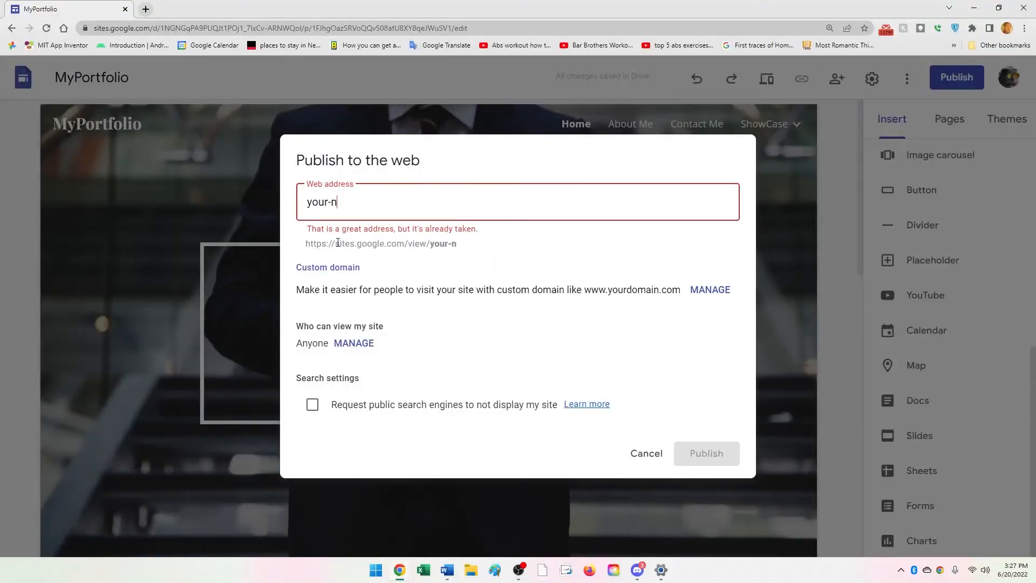
{"action": "left_click_drag", "start_coordinate": [303, 247], "coordinate": [466, 255]}
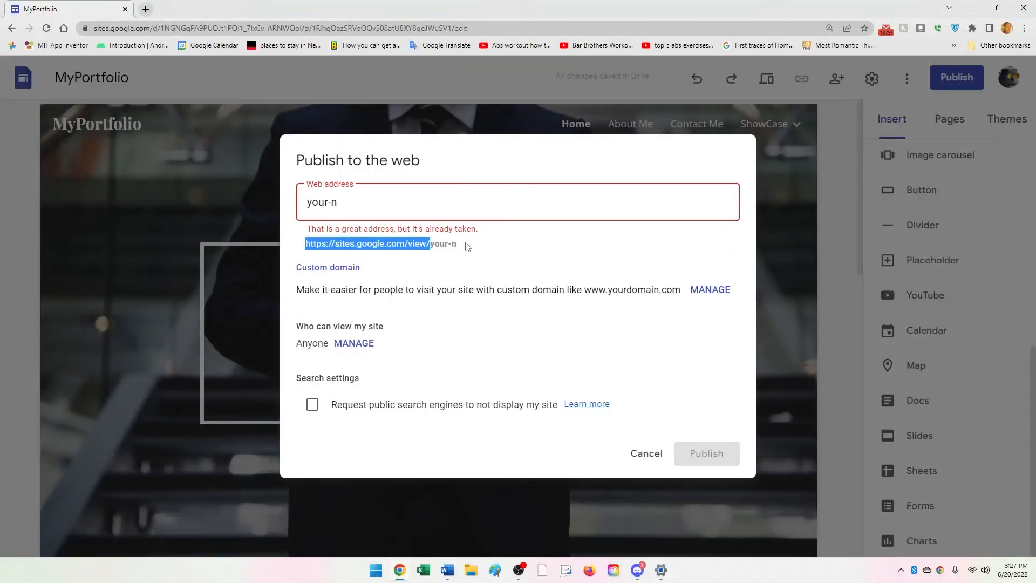
{"action": "left_click_drag", "start_coordinate": [468, 246], "coordinate": [448, 244]}
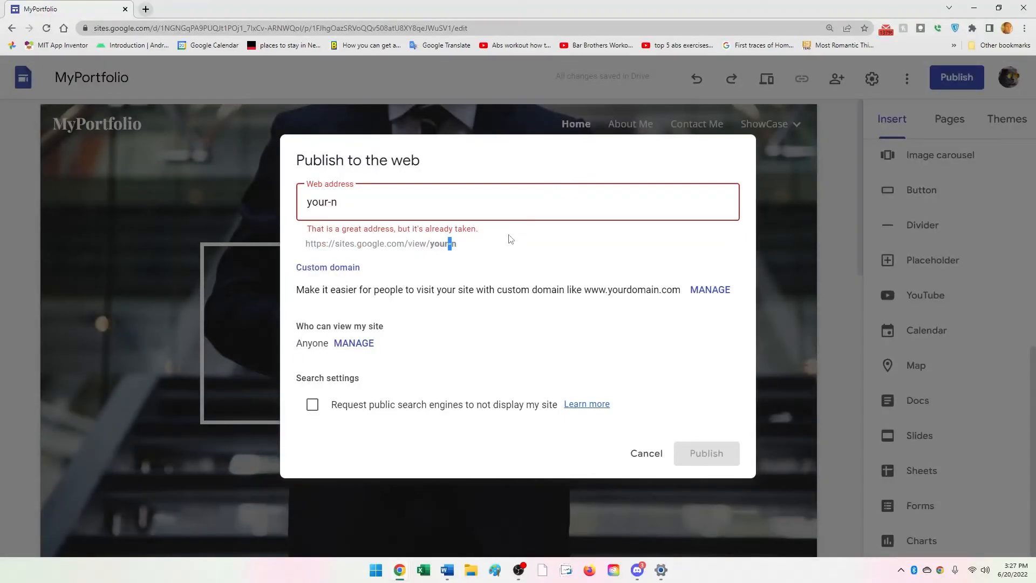
{"action": "left_click_drag", "start_coordinate": [420, 243], "coordinate": [446, 244]}
Complete the publishing web address as "your-name-eportfolio-"
{"action": "left_click", "coordinate": [352, 202]}
{"action": "type", "text": "ame"}
{"action": "type", "text": "1"}
{"action": "key", "text": "BackSpace"}
{"action": "key", "text": "BackSpace"}
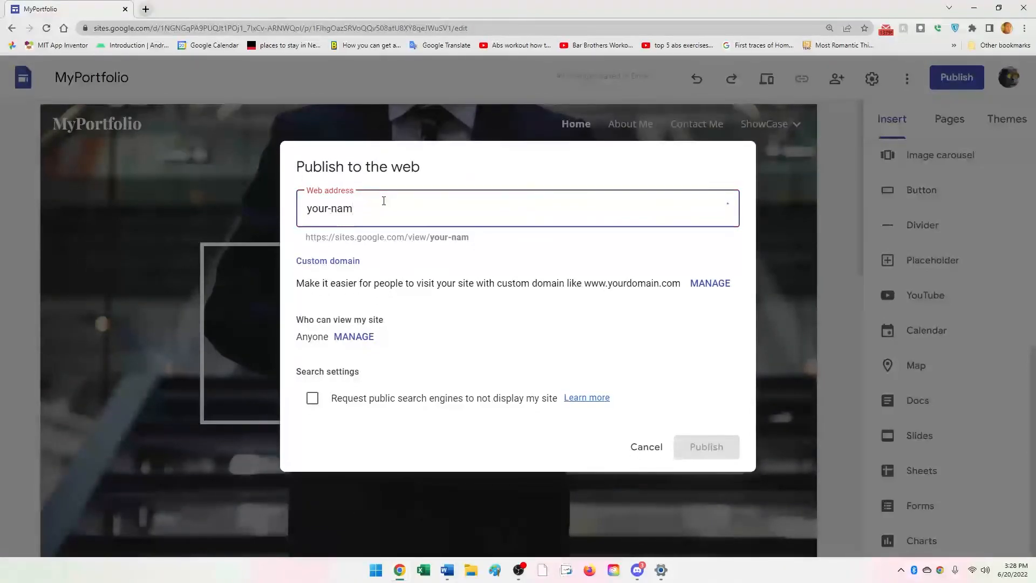
{"action": "left_click_drag", "start_coordinate": [312, 202], "coordinate": [473, 200]}
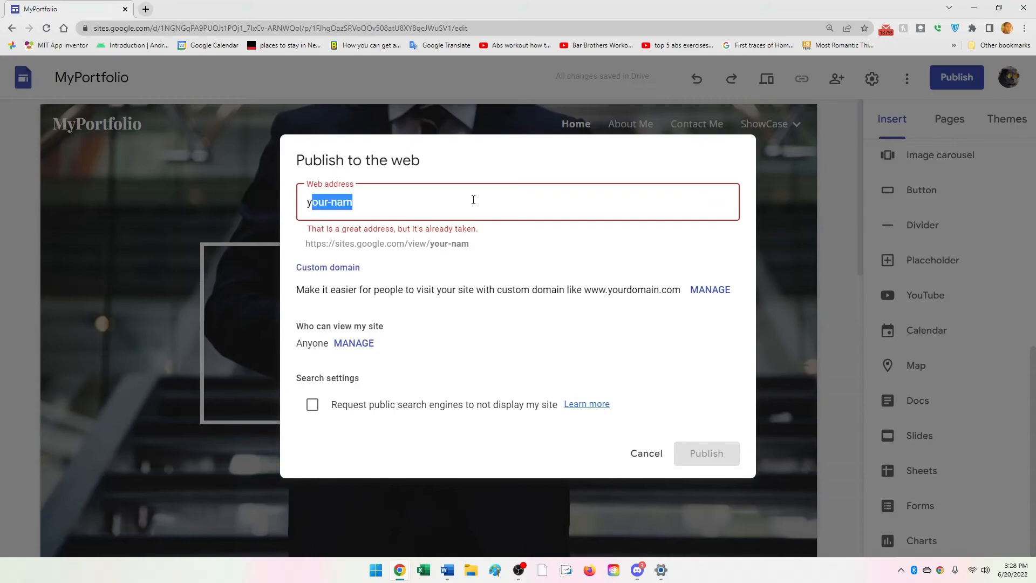
{"action": "left_click", "coordinate": [366, 205]}
{"action": "type", "text": "e"}
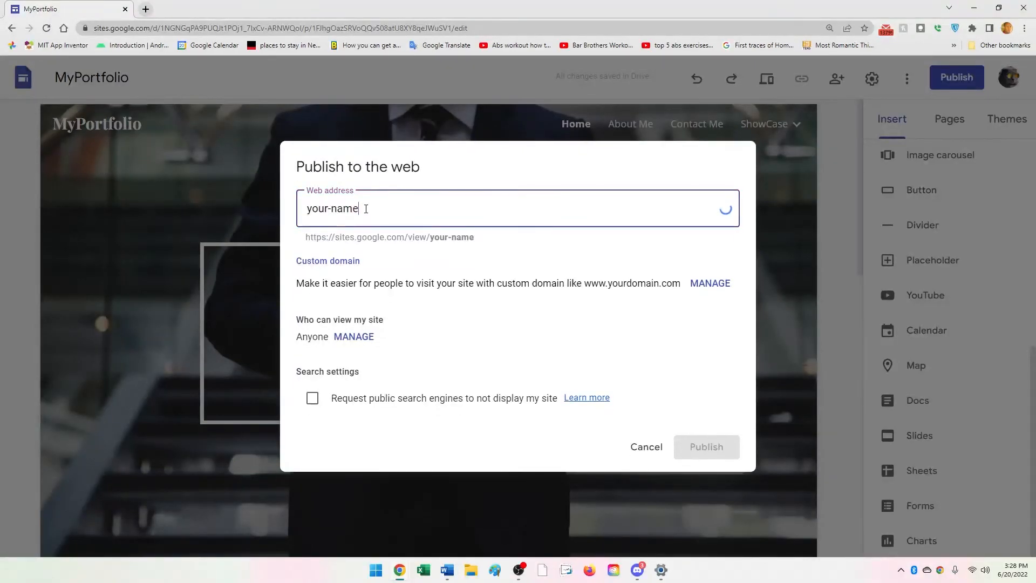
{"action": "type", "text": "-eportfolio-"}
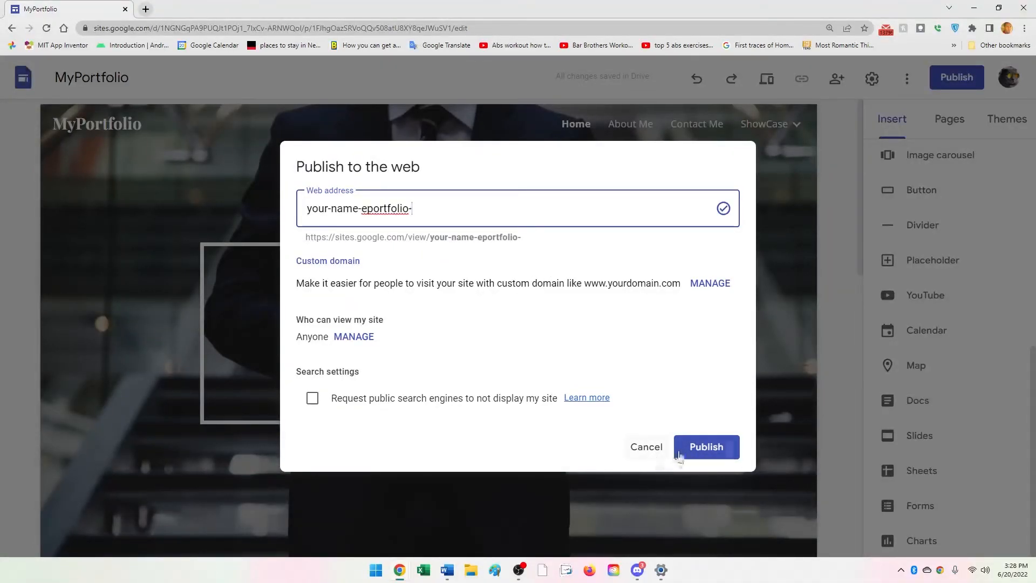
Examine the access options for the site's draft and published version, and leave the site unpublished
{"action": "left_click", "coordinate": [354, 337]}
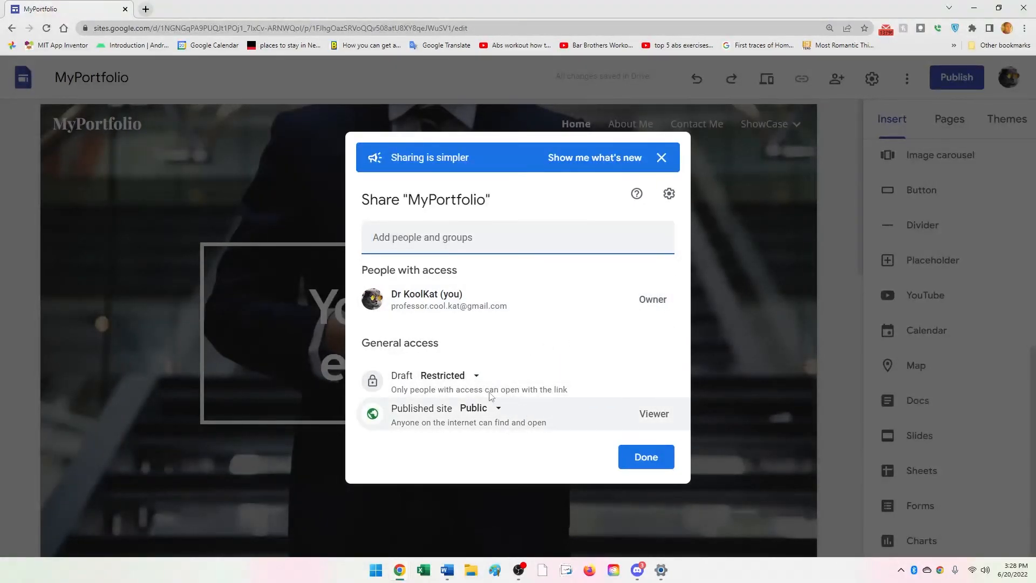
{"action": "left_click", "coordinate": [476, 375]}
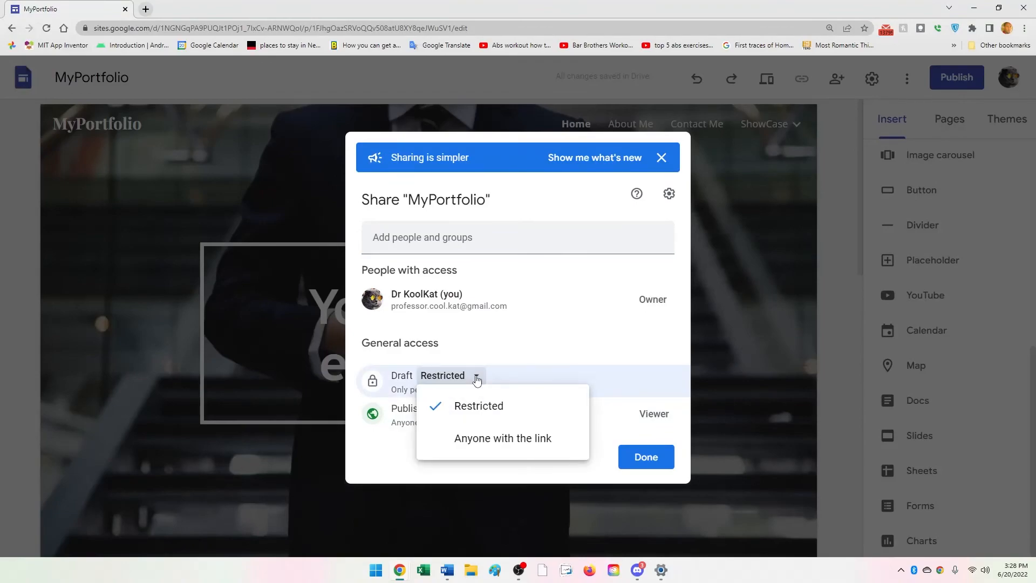
{"action": "left_click", "coordinate": [578, 350]}
{"action": "left_click", "coordinate": [487, 416]}
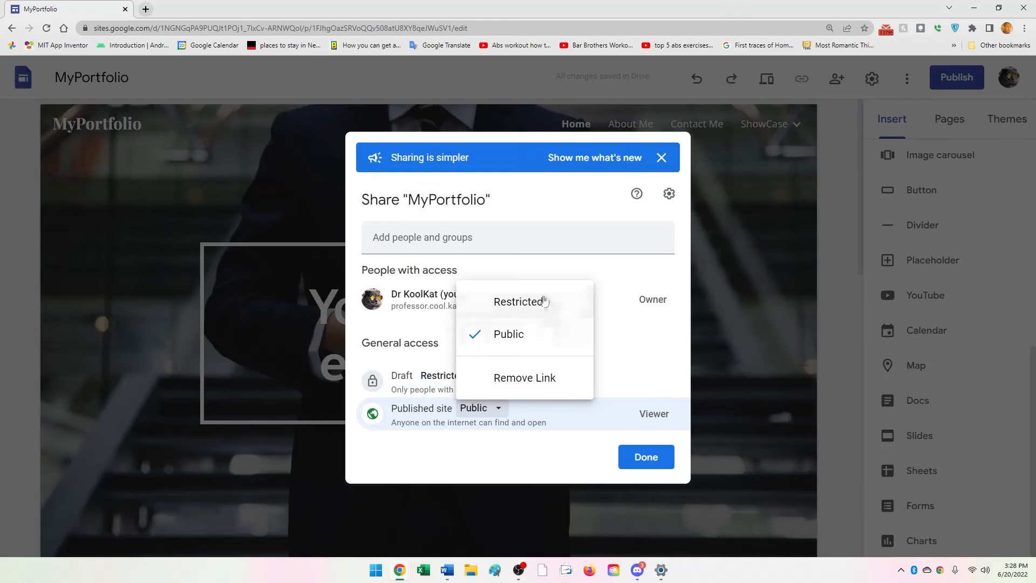
{"action": "left_click", "coordinate": [662, 157]}
{"action": "left_click", "coordinate": [644, 443]}
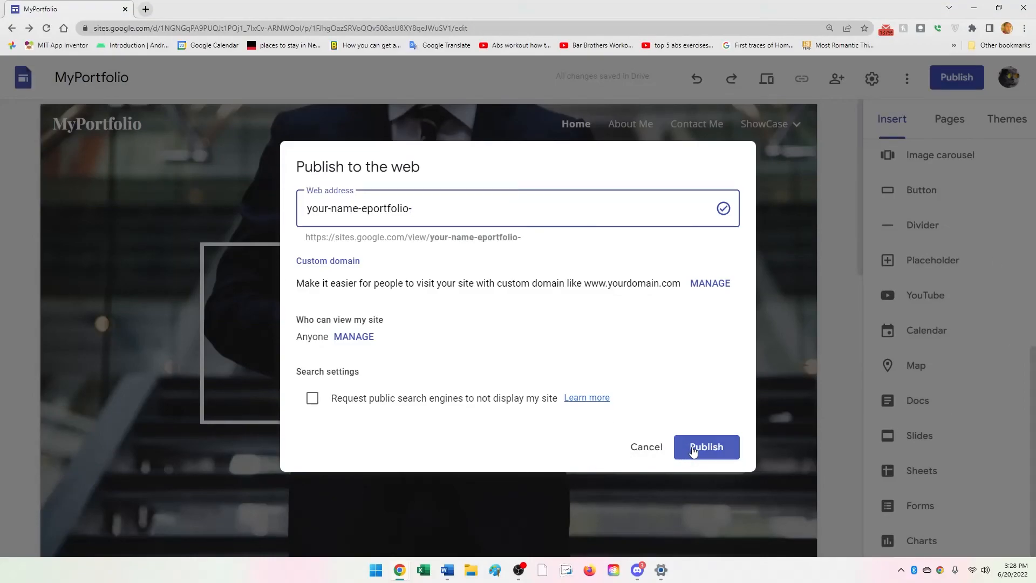
{"action": "left_click", "coordinate": [650, 452]}
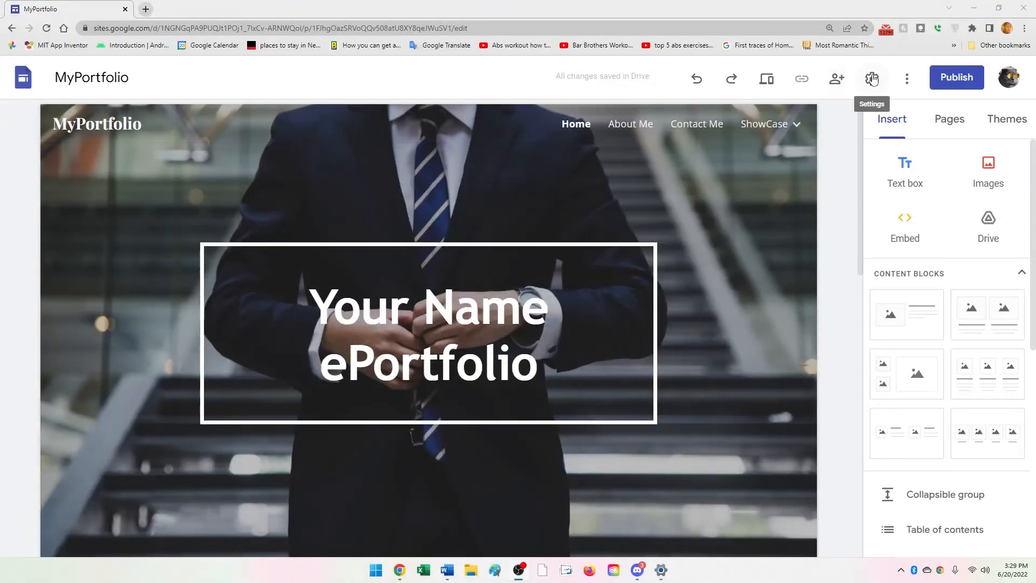
{"action": "left_click", "coordinate": [957, 78]}
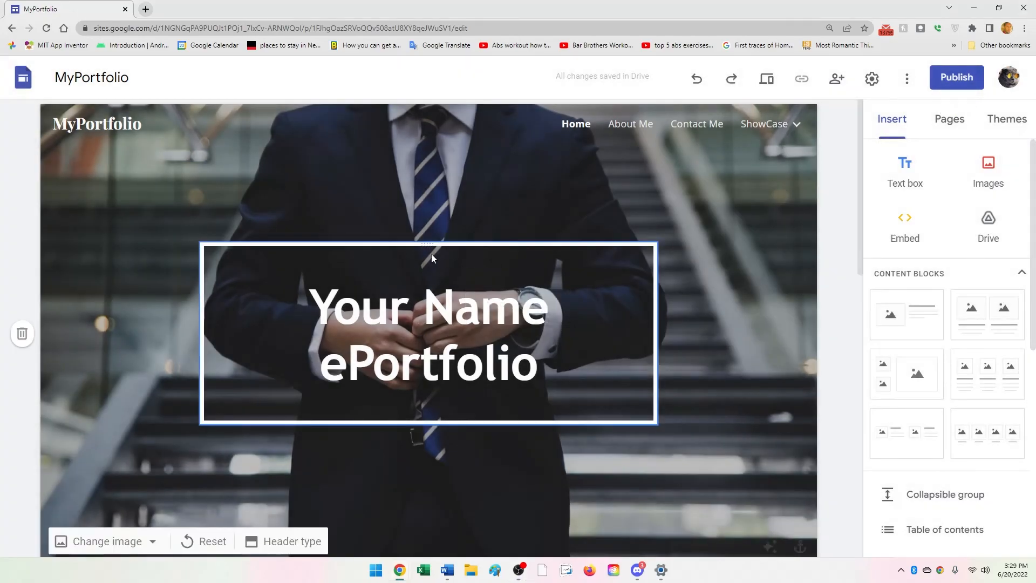
{"action": "left_click_drag", "start_coordinate": [314, 237], "coordinate": [420, 236]}
{"action": "left_click", "coordinate": [437, 208]}
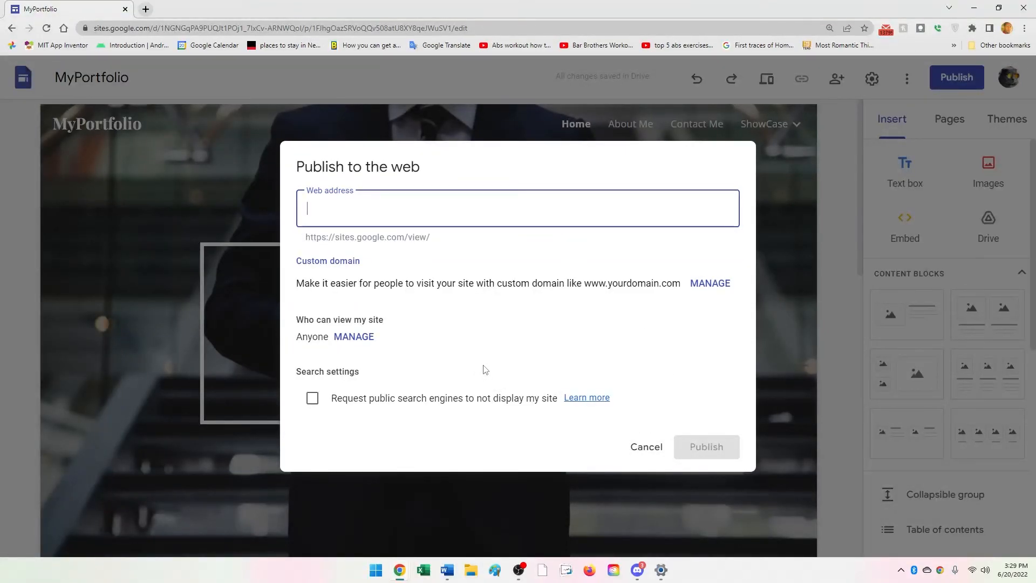
{"action": "left_click", "coordinate": [642, 455]}
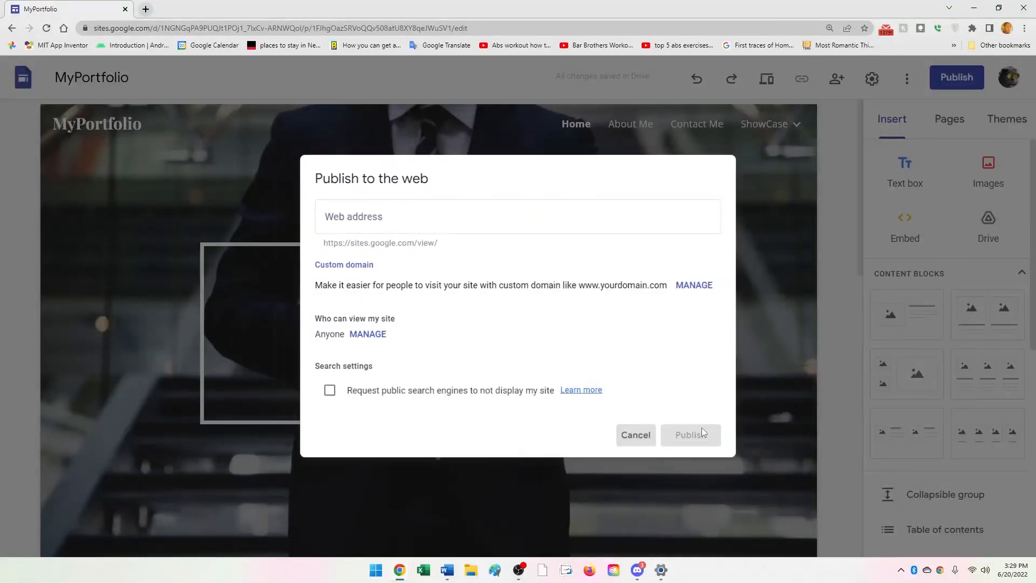
{"action": "left_click", "coordinate": [872, 79]}
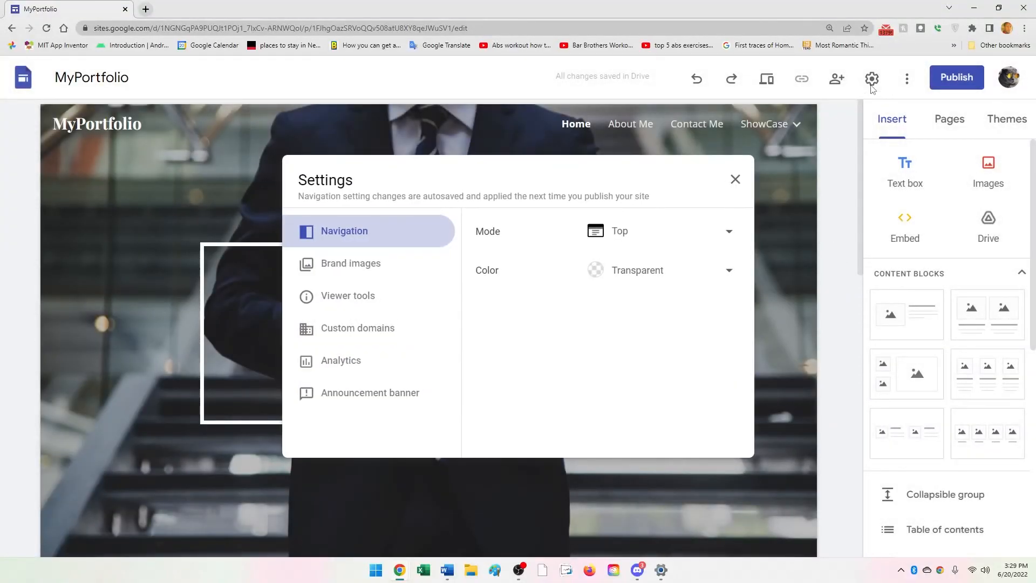
{"action": "left_click", "coordinate": [735, 179]}
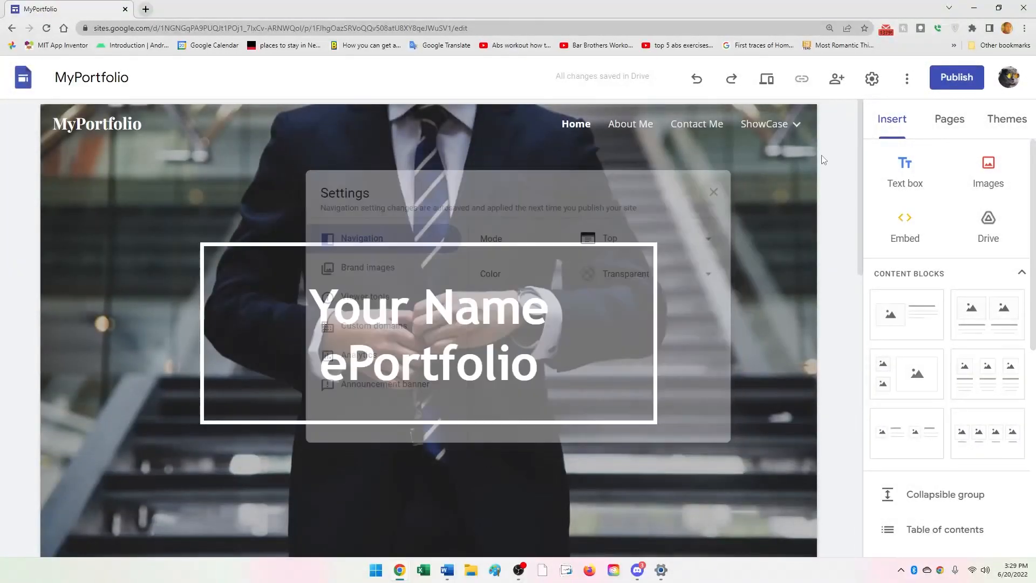
Open the site's custom domain settings, read the description, and start setup with the option to buy a domain through Google Domains
{"action": "left_click", "coordinate": [872, 79]}
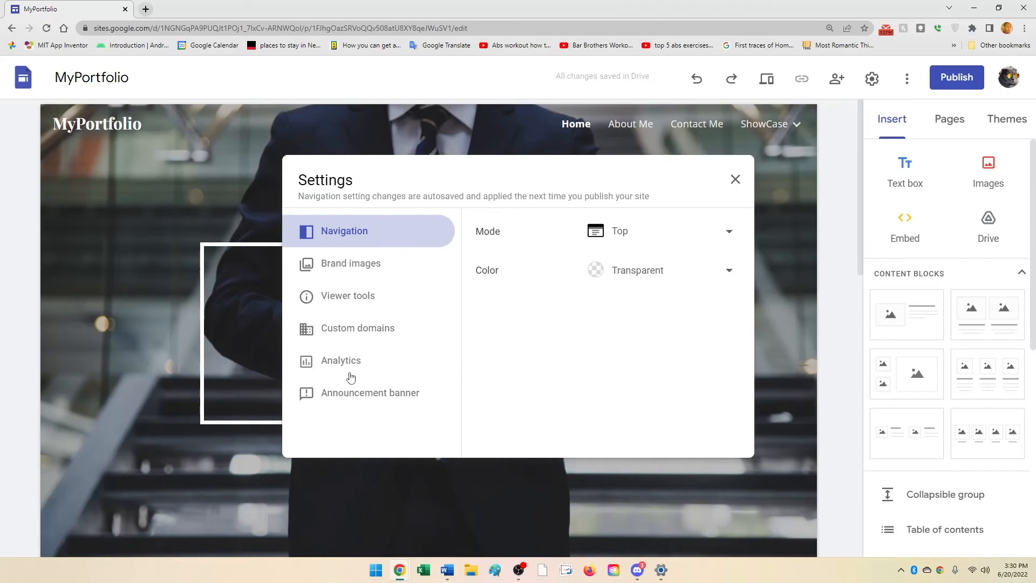
{"action": "left_click", "coordinate": [371, 325]}
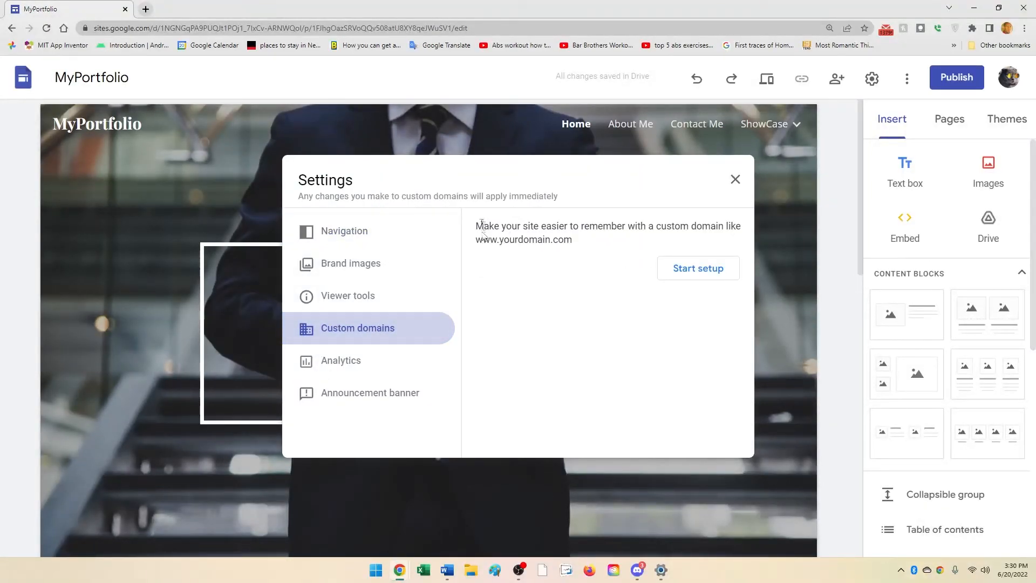
{"action": "left_click_drag", "start_coordinate": [482, 230], "coordinate": [647, 258]}
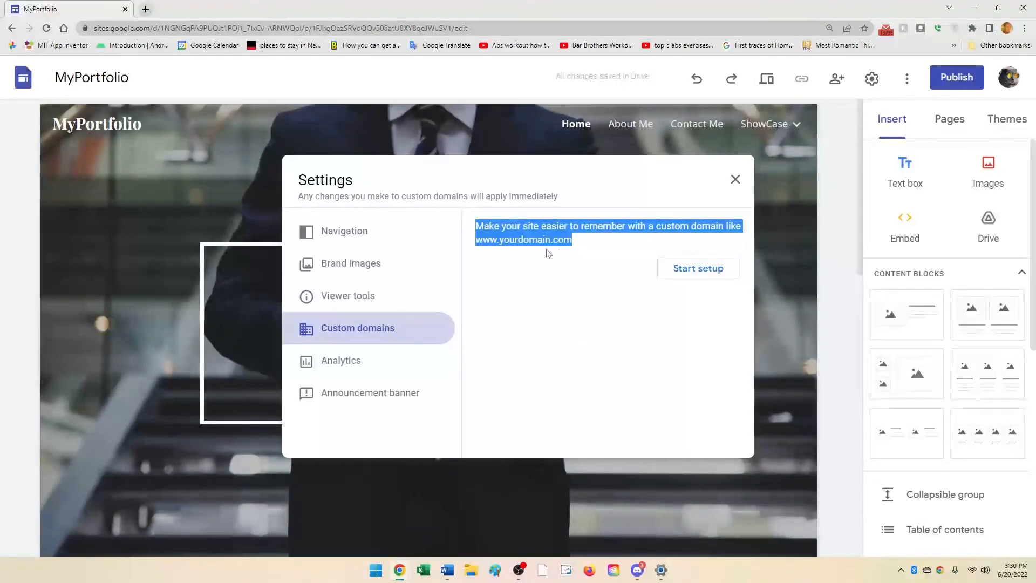
{"action": "left_click", "coordinate": [685, 275]}
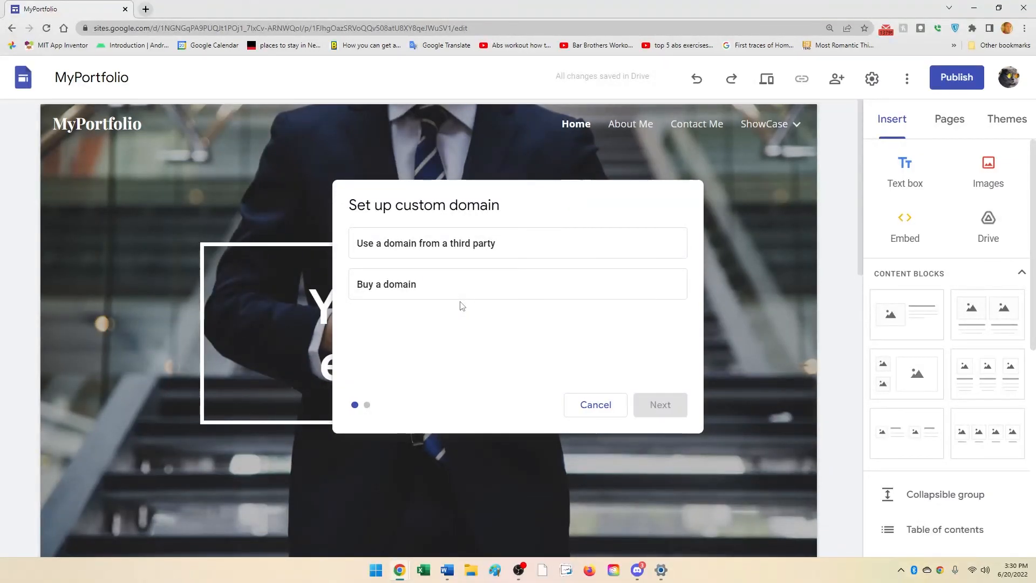
{"action": "left_click", "coordinate": [424, 288]}
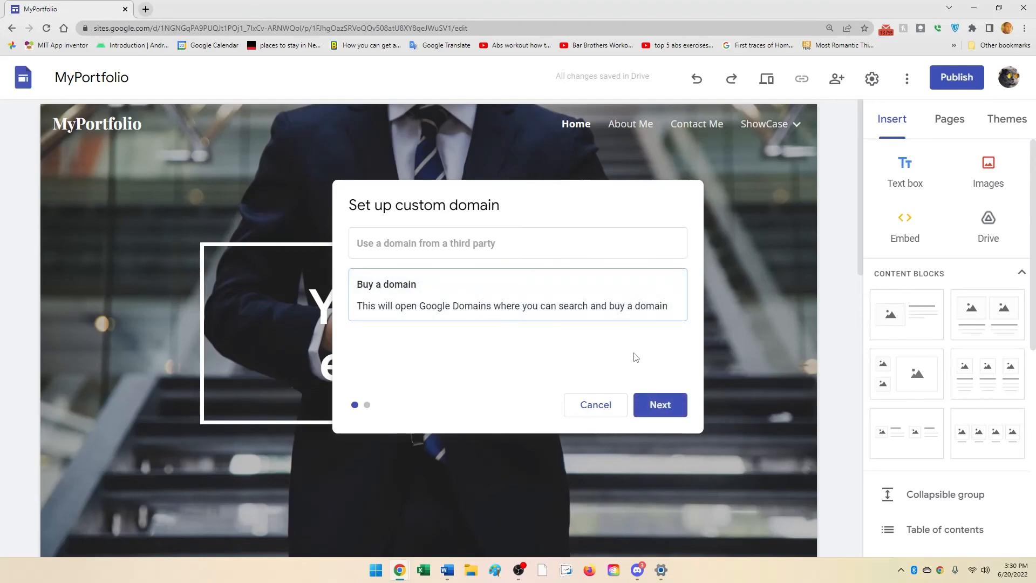
{"action": "left_click", "coordinate": [659, 405]}
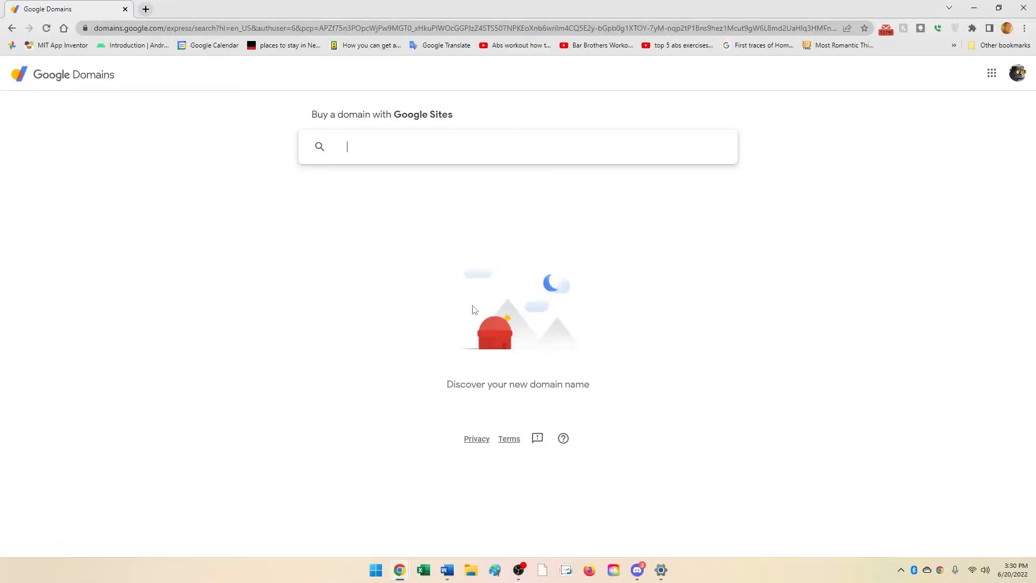
Search Google Domains for "yourname-eportfolio" and examine the available endings and their prices
{"action": "type", "text": "yournam"}
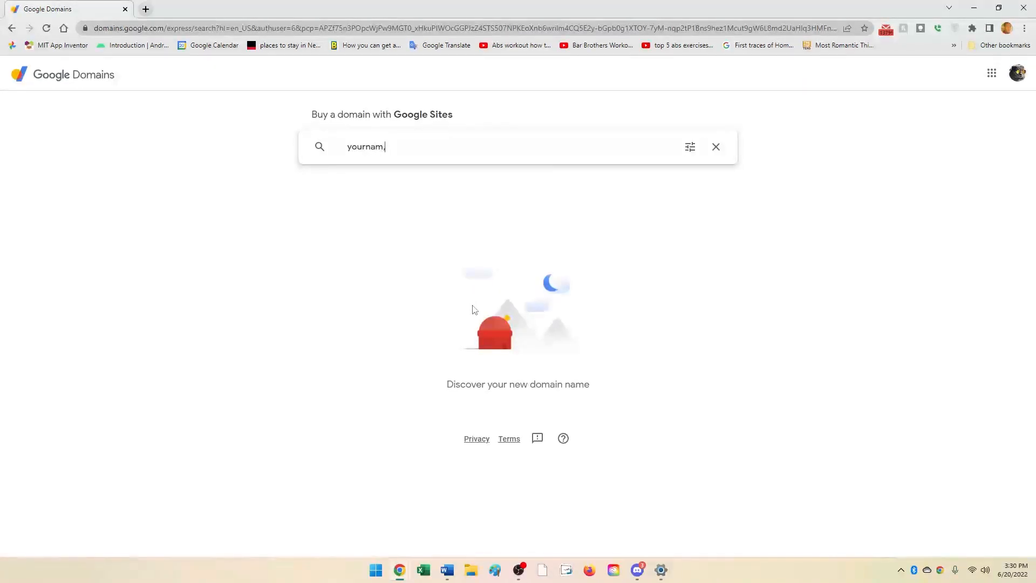
{"action": "type", "text": "e-eportfolio"}
{"action": "key", "text": "Return"}
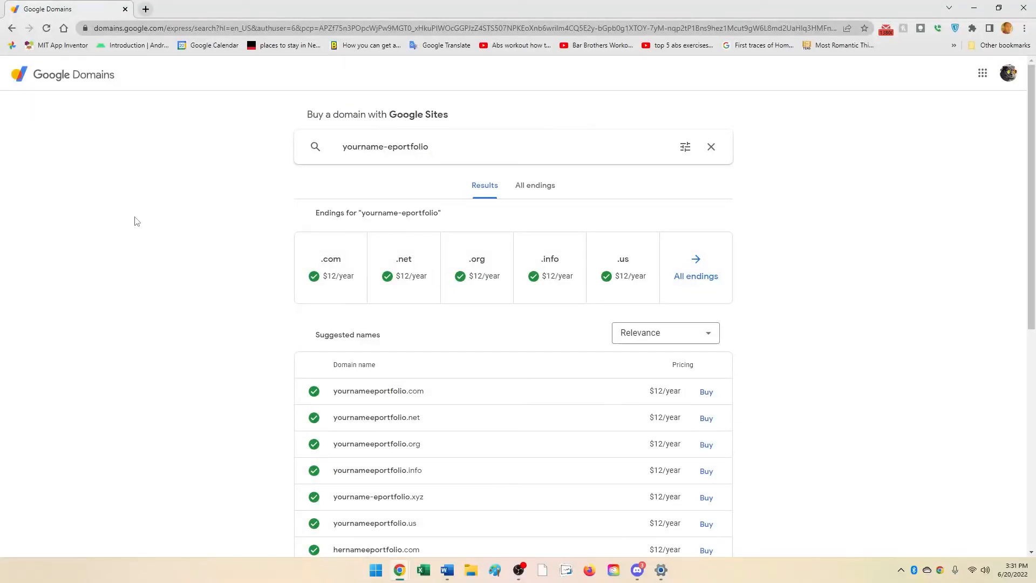
Leave Google Domains without buying a domain and return to the MyPortfolio site editor
{"action": "left_click", "coordinate": [8, 29]}
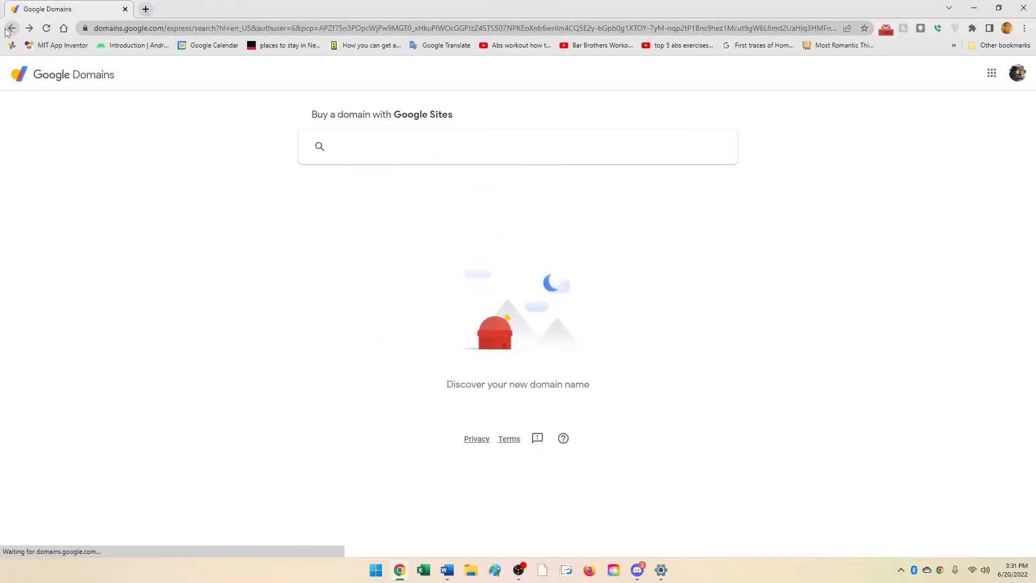
{"action": "left_click", "coordinate": [9, 31]}
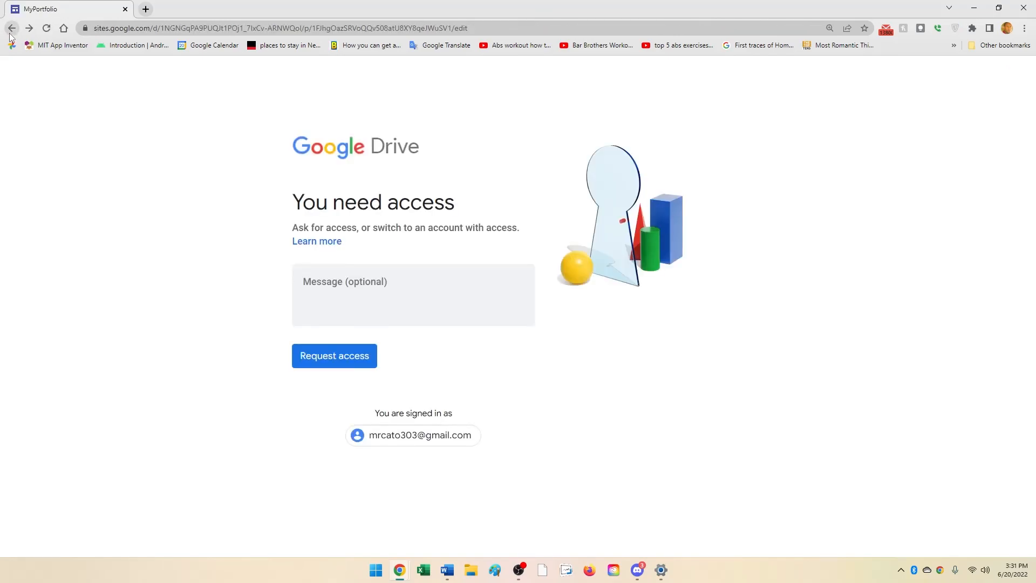
{"action": "left_click", "coordinate": [12, 30]}
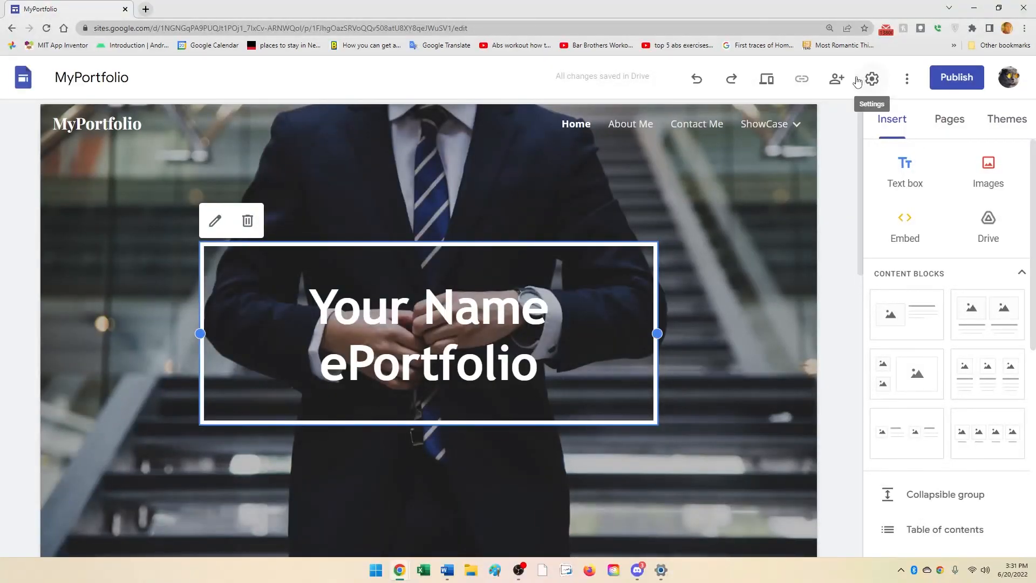
Examine the Home page's content and the range of content blocks and elements that can be inserted into the site
{"action": "scroll", "coordinate": [799, 367], "scroll_direction": "down", "scroll_amount": 8}
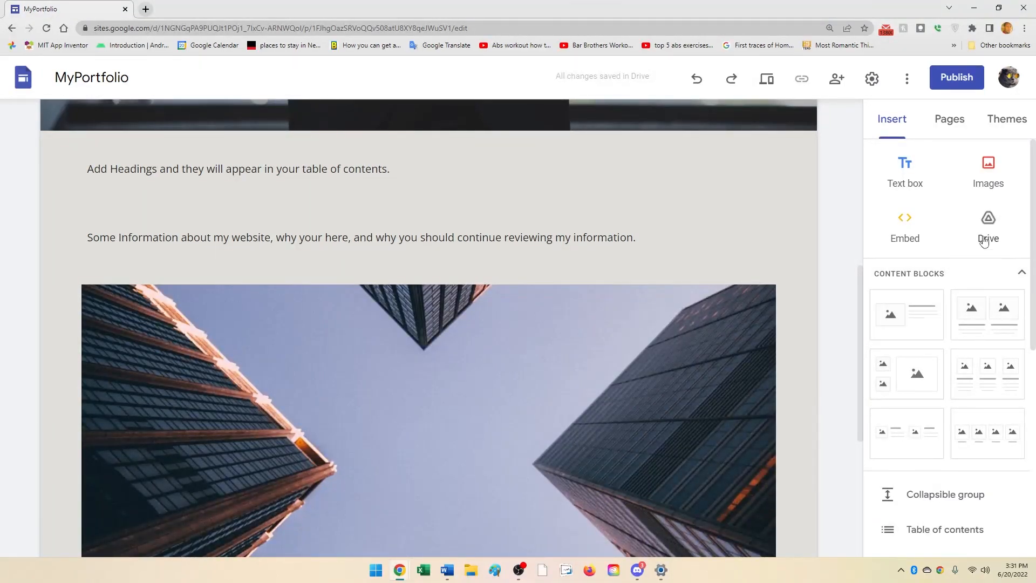
{"action": "scroll", "coordinate": [756, 345], "scroll_direction": "up", "scroll_amount": 8}
{"action": "mouse_move", "coordinate": [747, 143]}
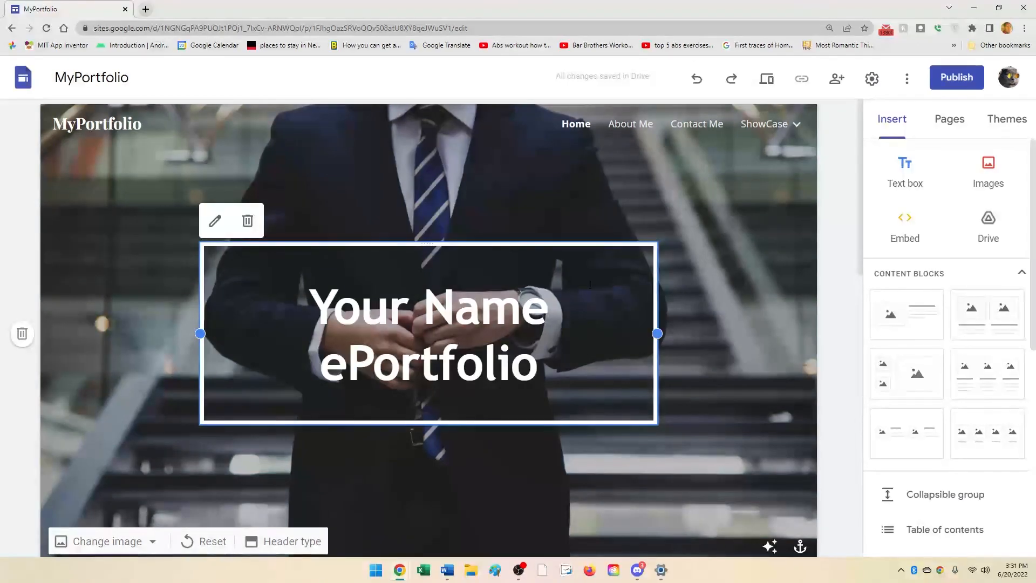
{"action": "scroll", "coordinate": [948, 390], "scroll_direction": "down", "scroll_amount": 8}
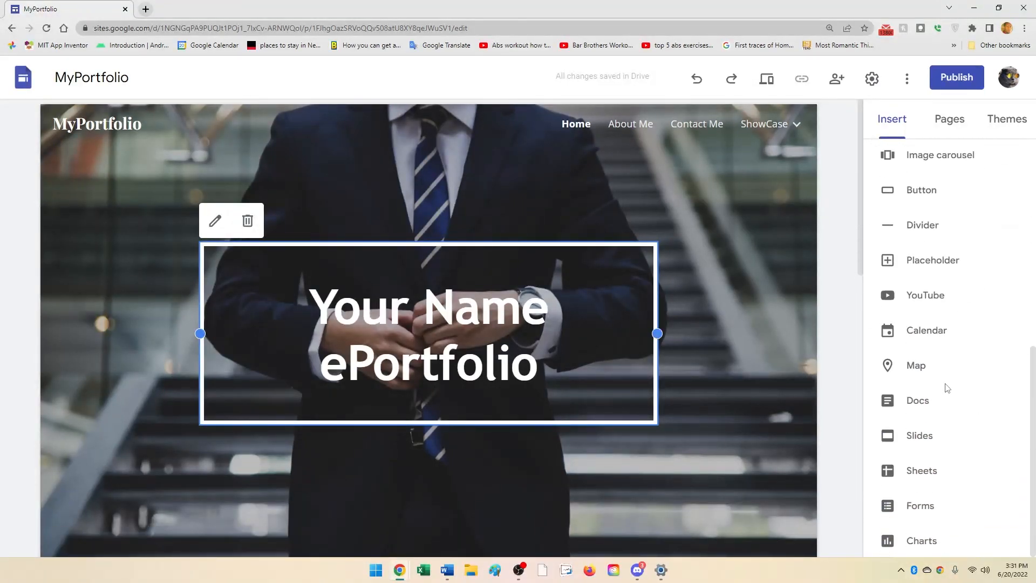
{"action": "scroll", "coordinate": [942, 380], "scroll_direction": "up", "scroll_amount": 8}
{"action": "scroll", "coordinate": [970, 386], "scroll_direction": "down", "scroll_amount": 1}
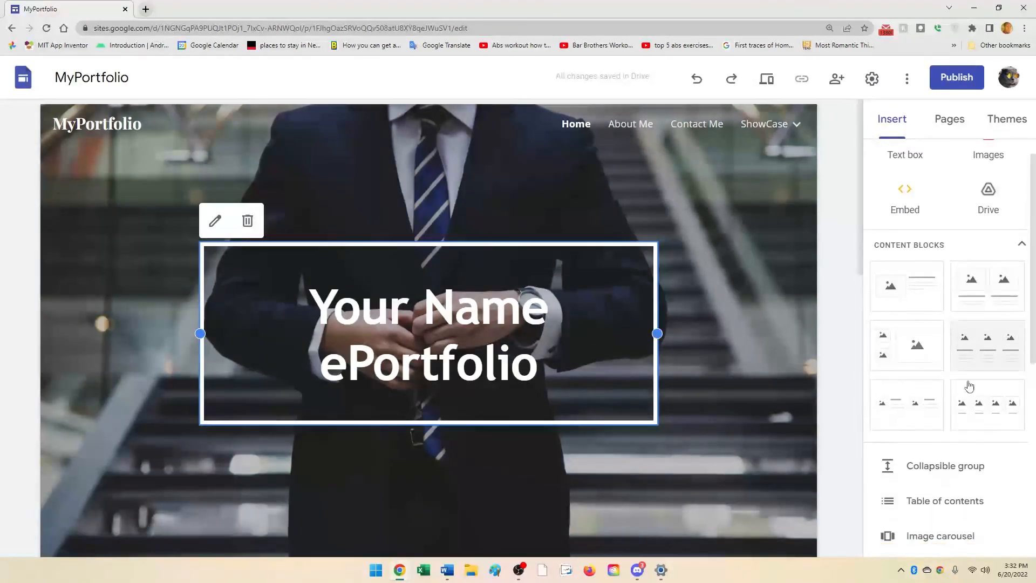
{"action": "scroll", "coordinate": [969, 389], "scroll_direction": "down", "scroll_amount": 6}
{"action": "scroll", "coordinate": [969, 394], "scroll_direction": "up", "scroll_amount": 7}
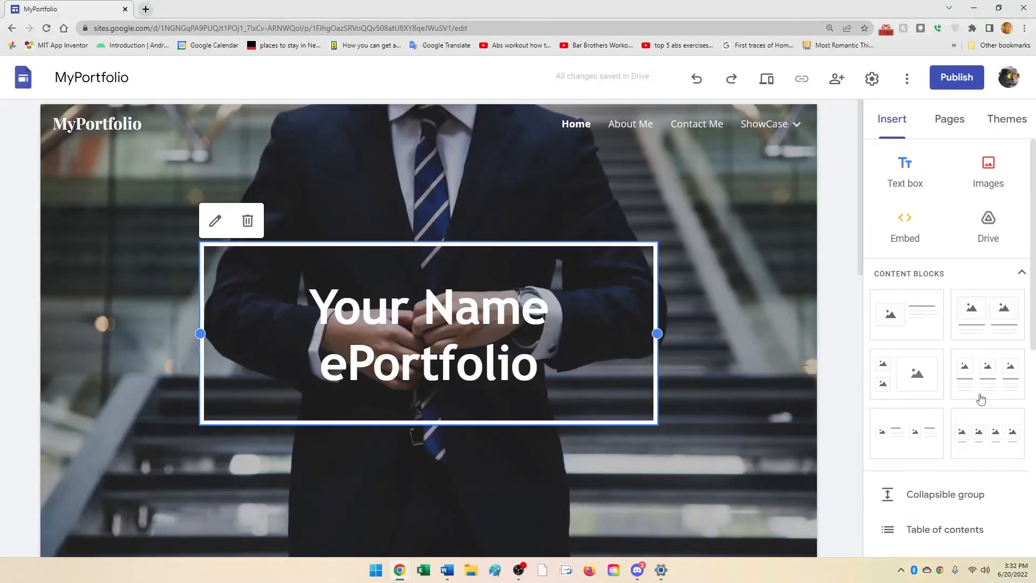